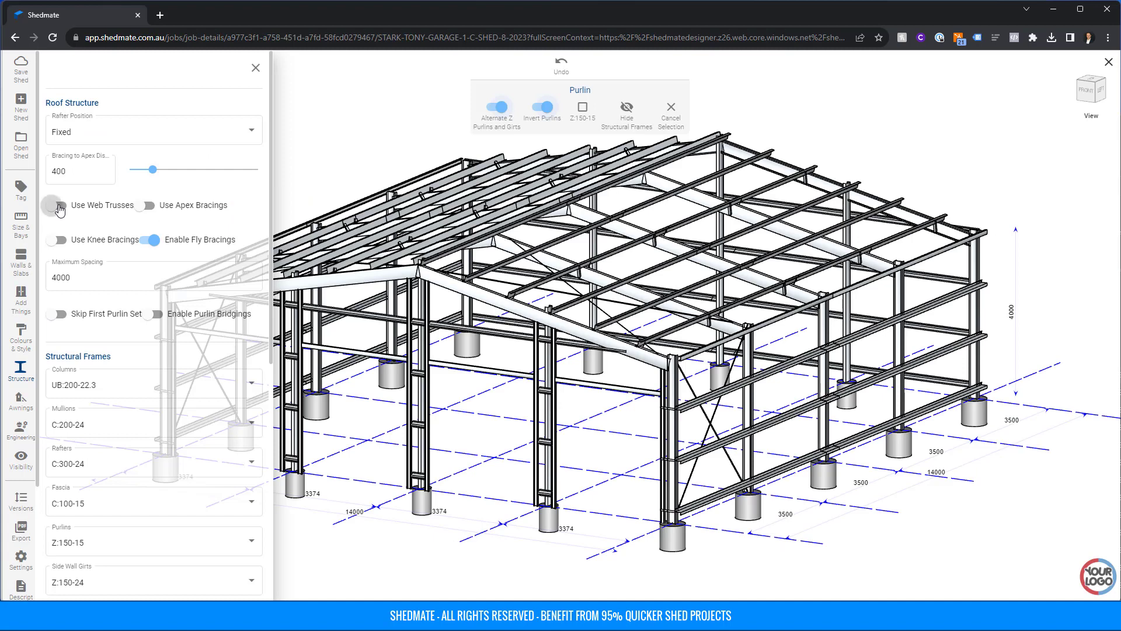
Set the truss depth to 550, turn off fly bracings and start a New Carport design.
click(56, 205)
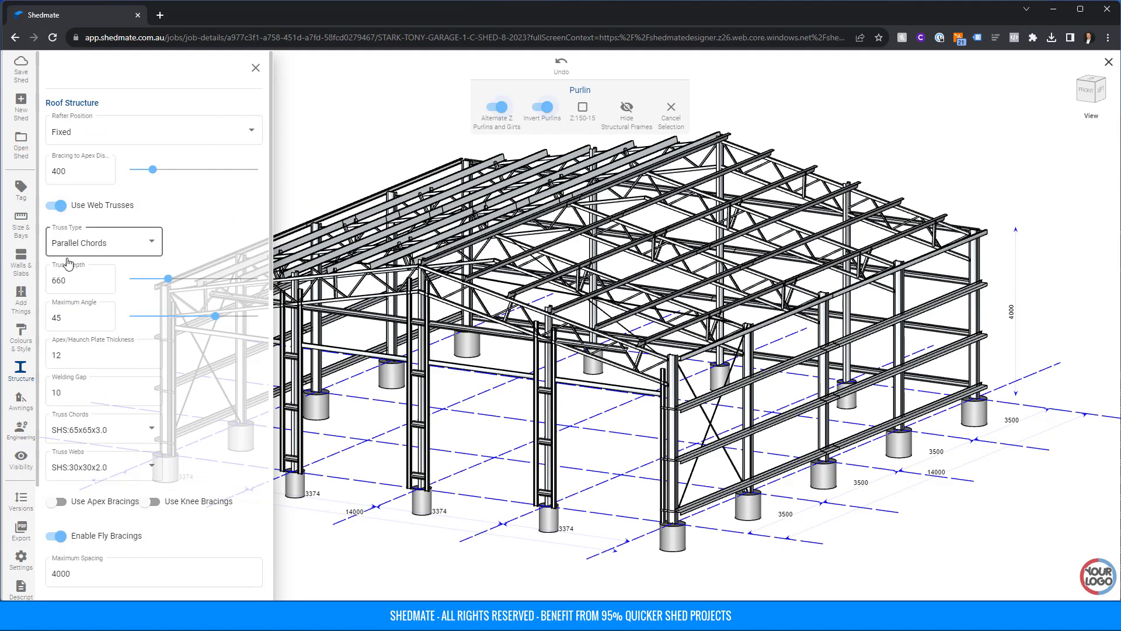
click(71, 280)
drag(72, 280, 51, 282)
text(550)
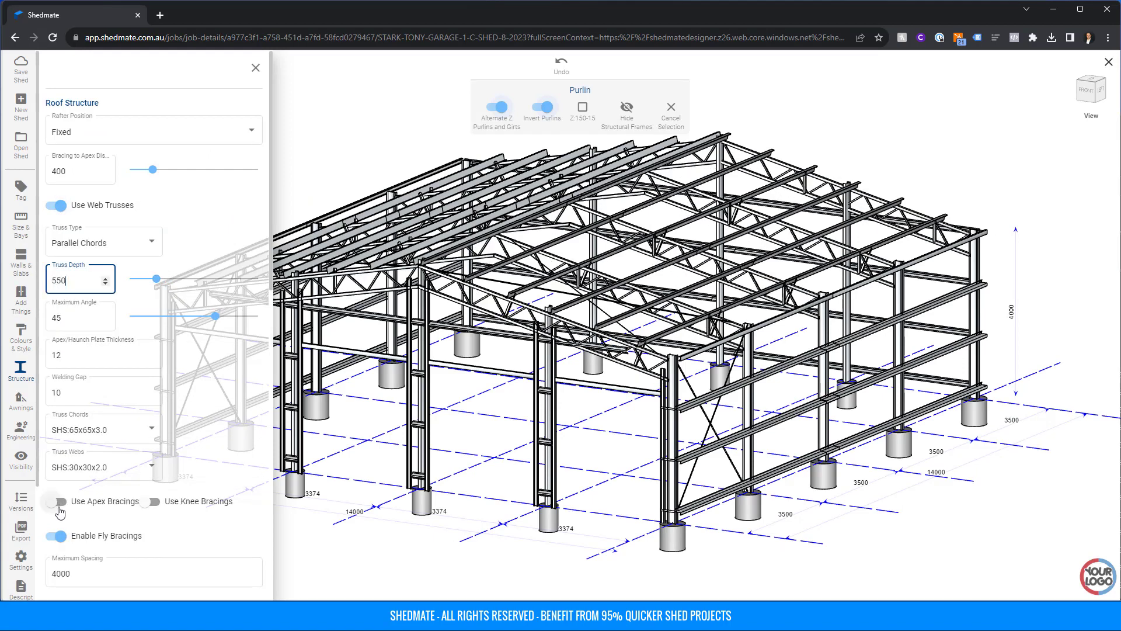
click(58, 536)
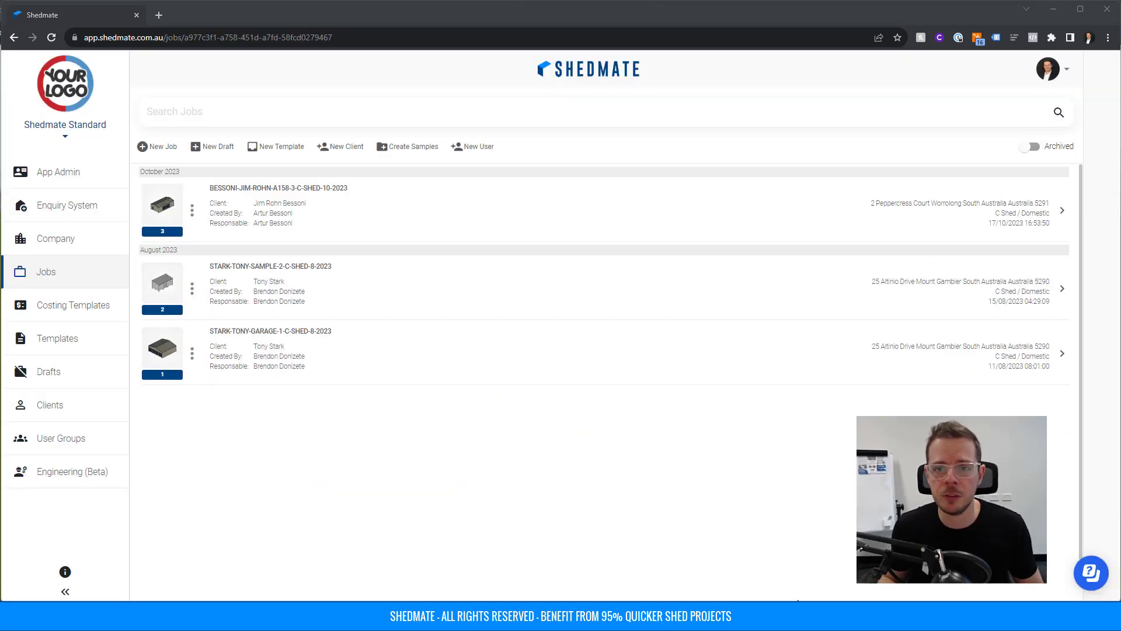
scroll(910, 265, down, 2)
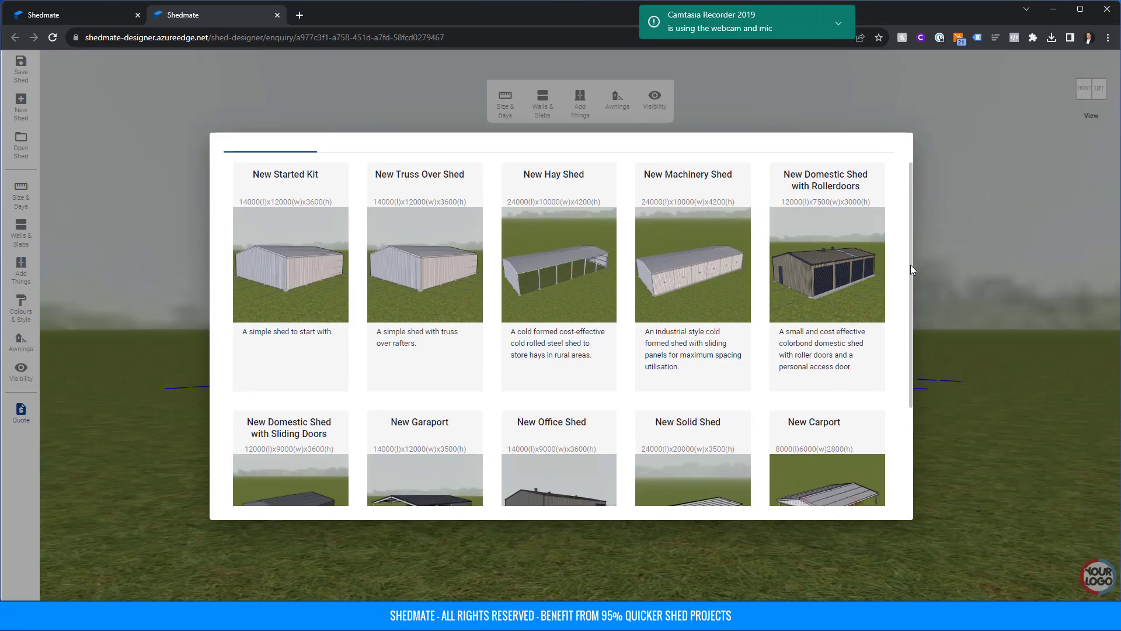
scroll(904, 321, down, 1)
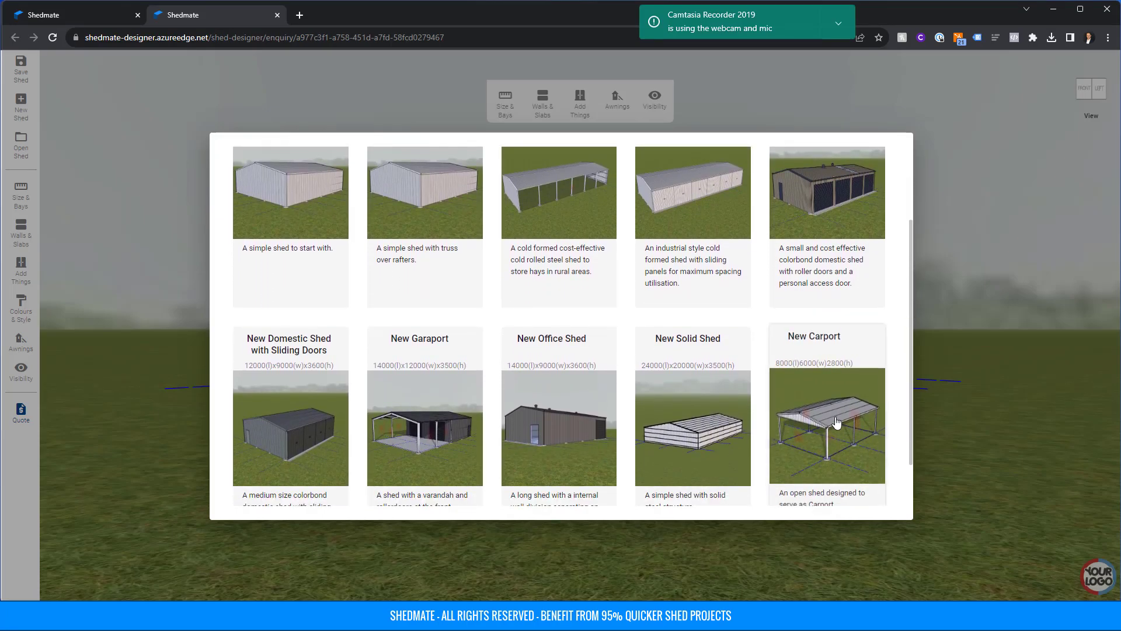
click(836, 426)
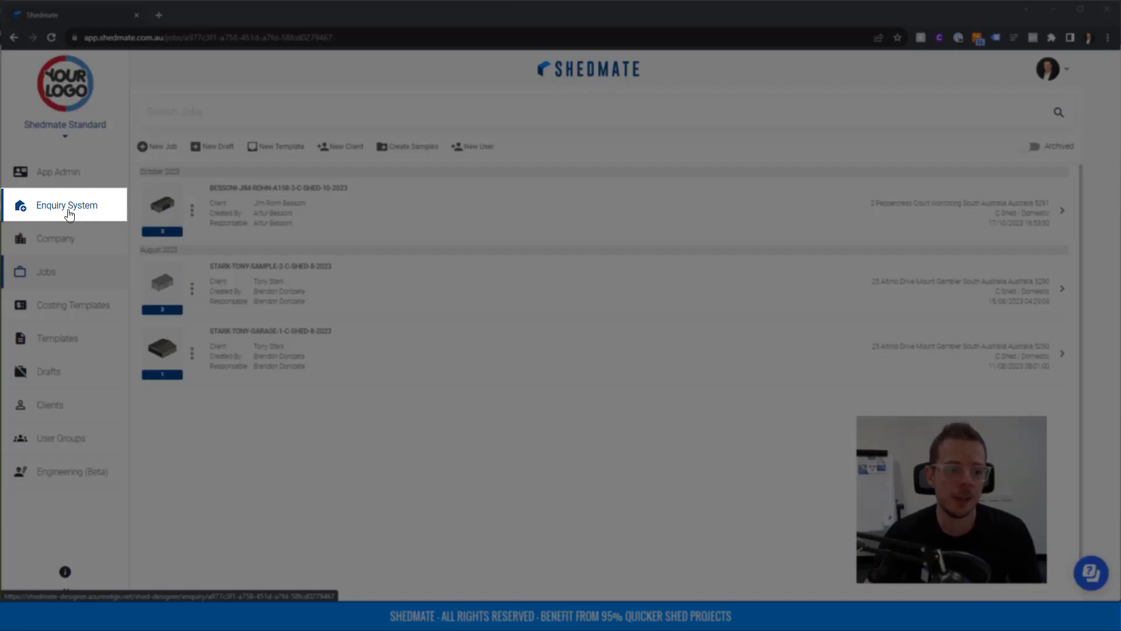
Open the Enquiry System designer and browse the New tab's starter shed templates.
click(69, 214)
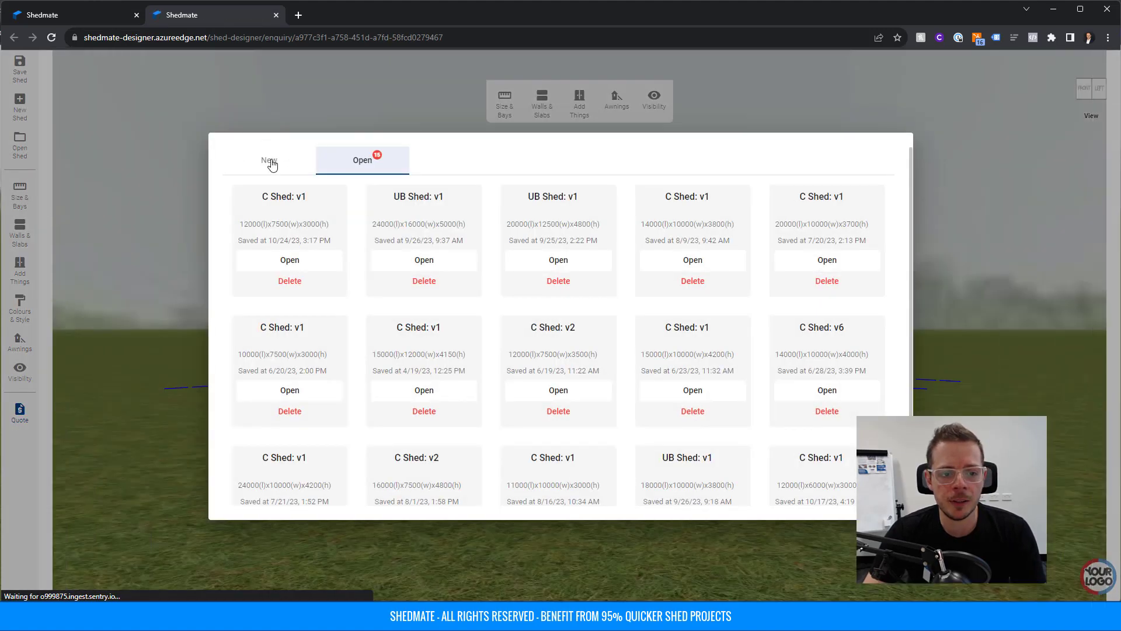
click(269, 162)
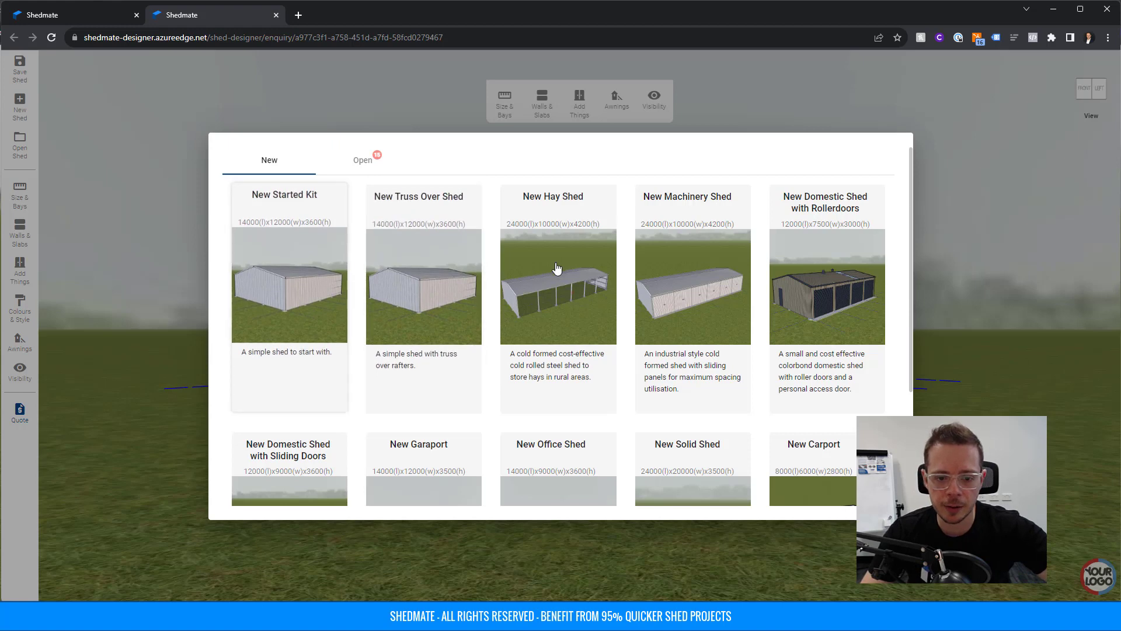
scroll(571, 268, down, 1)
scroll(868, 245, up, 1)
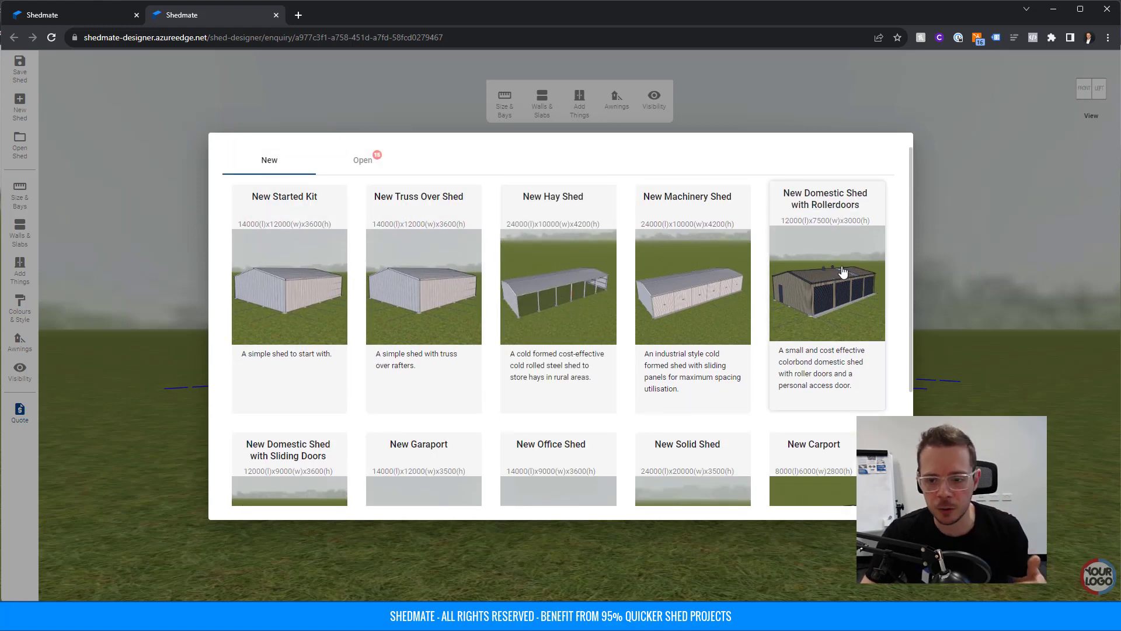
scroll(826, 327, down, 3)
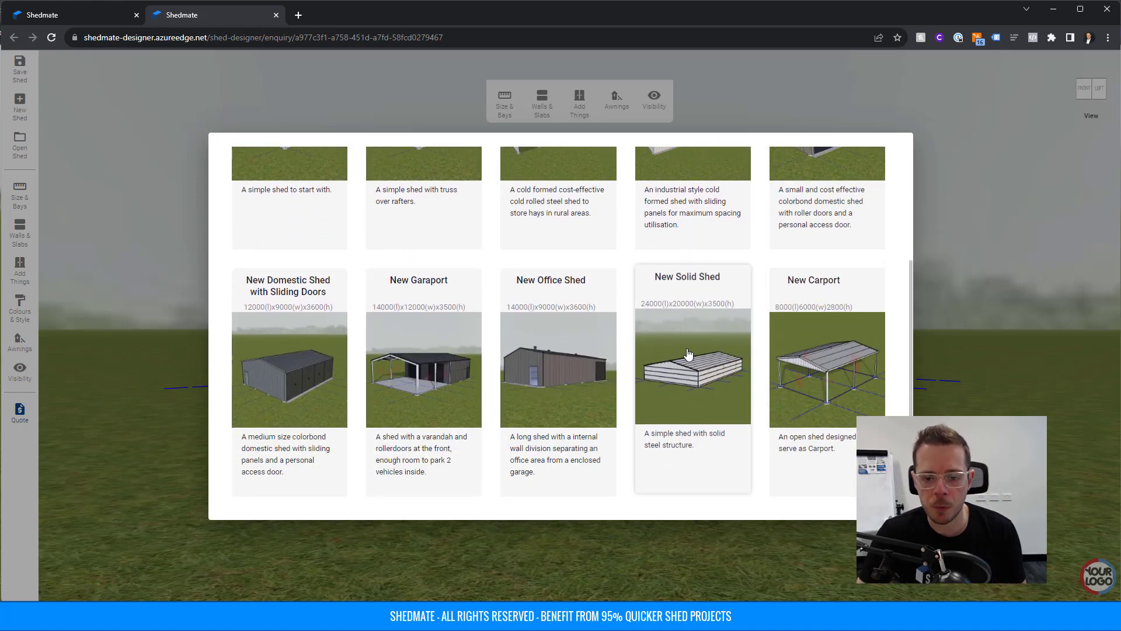
scroll(571, 385, up, 3)
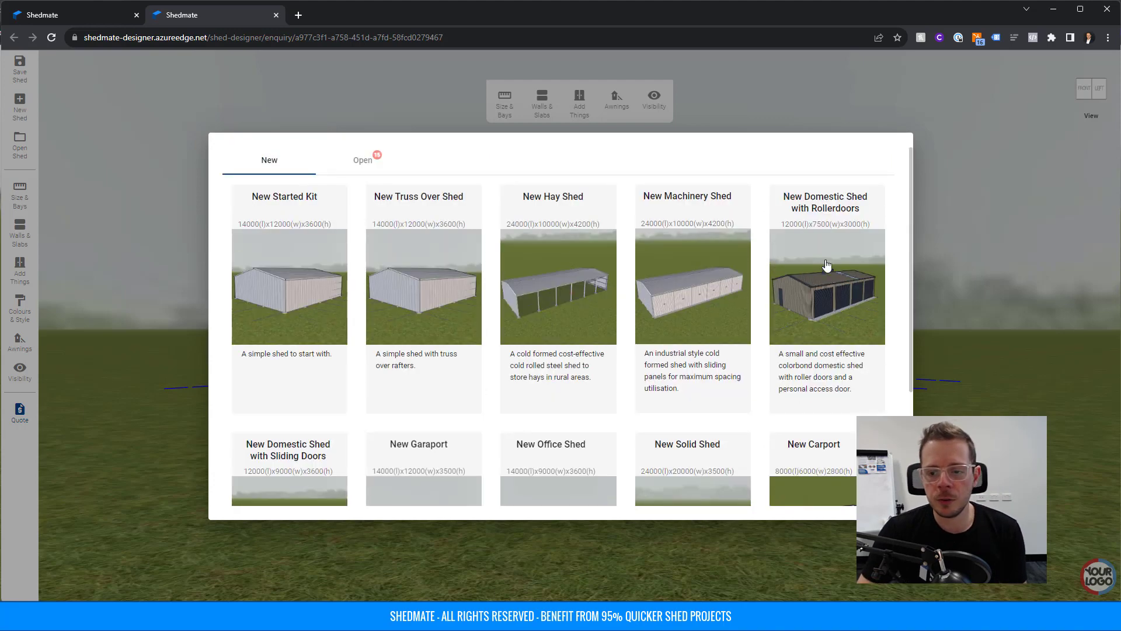
Start a New Domestic Shed with Rollerdoors and change its 7500 width to 6000.
click(832, 258)
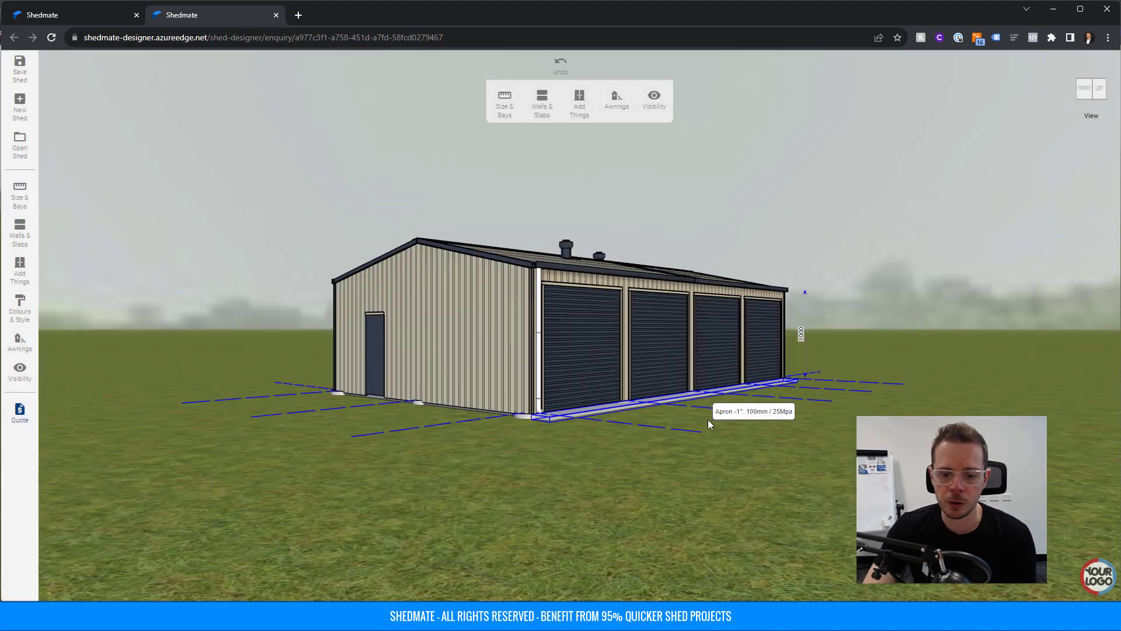
drag(707, 445, 695, 467)
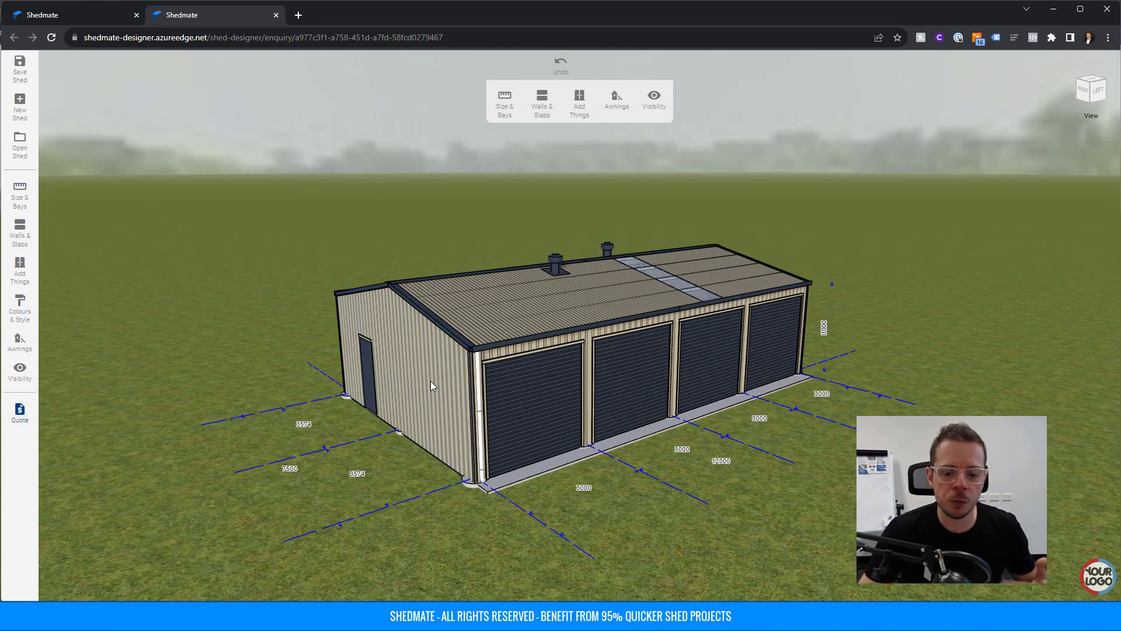
click(718, 462)
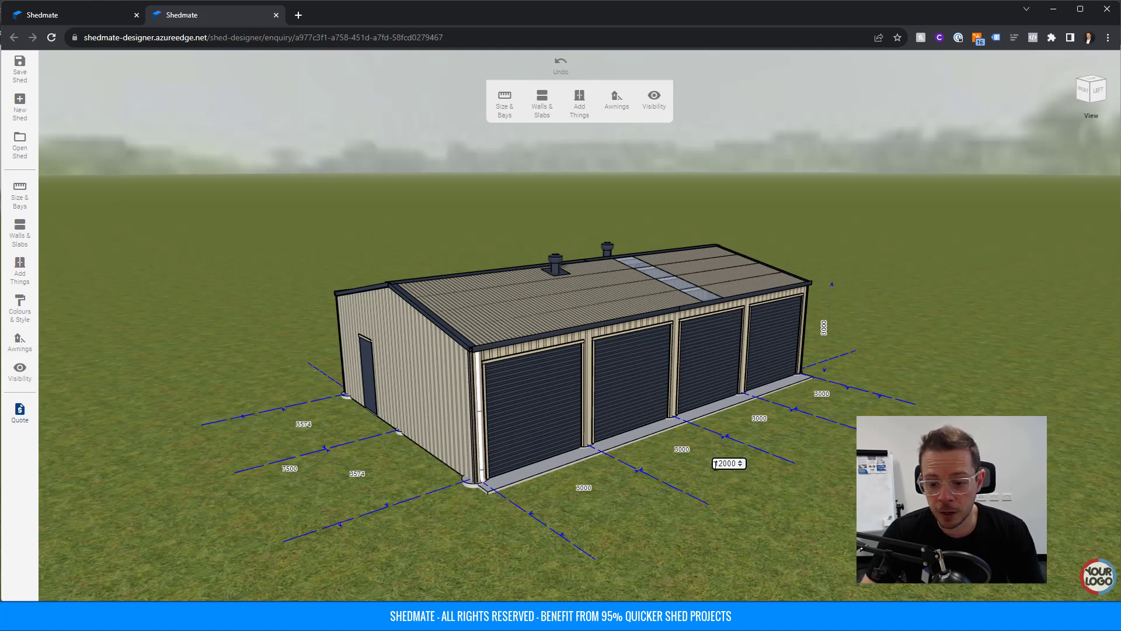
click(288, 469)
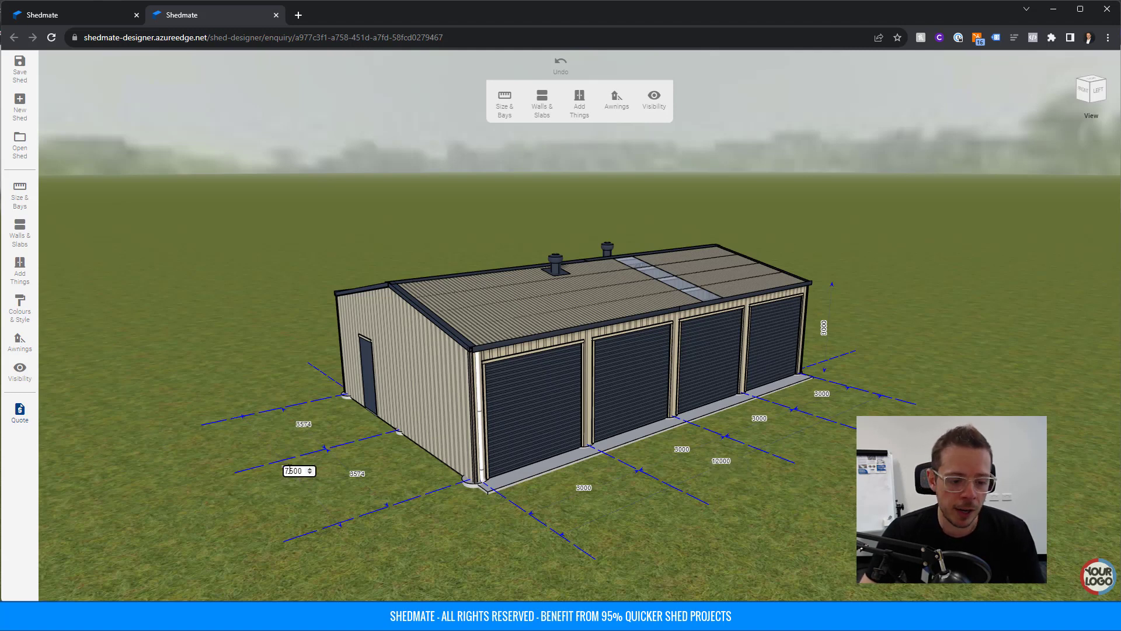
drag(285, 471, 303, 471)
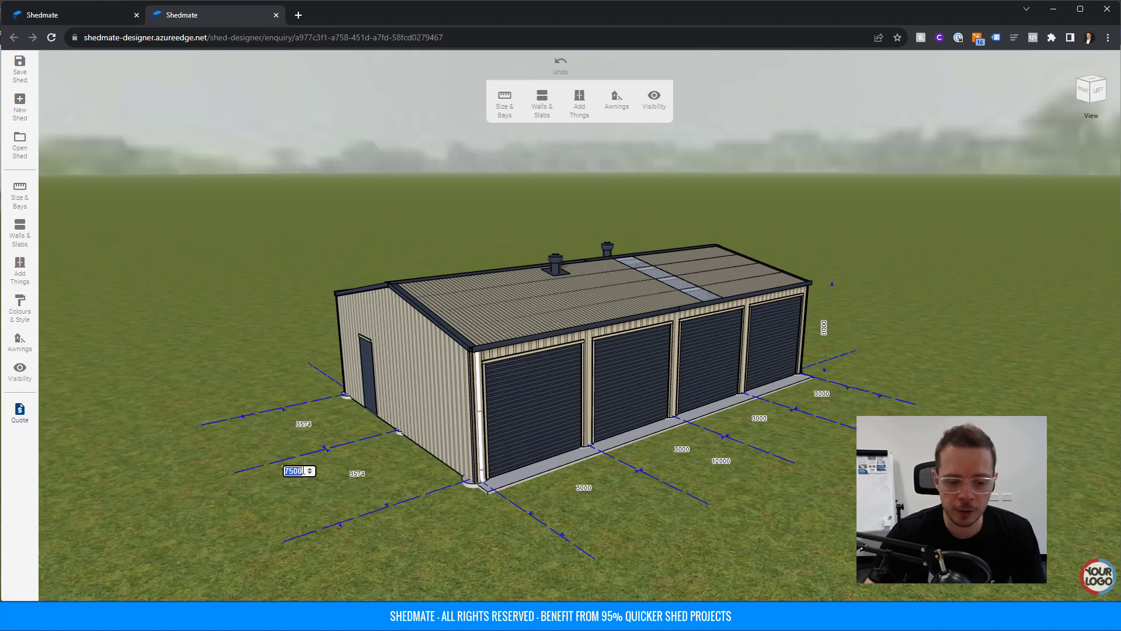
text(6000)
key(Return)
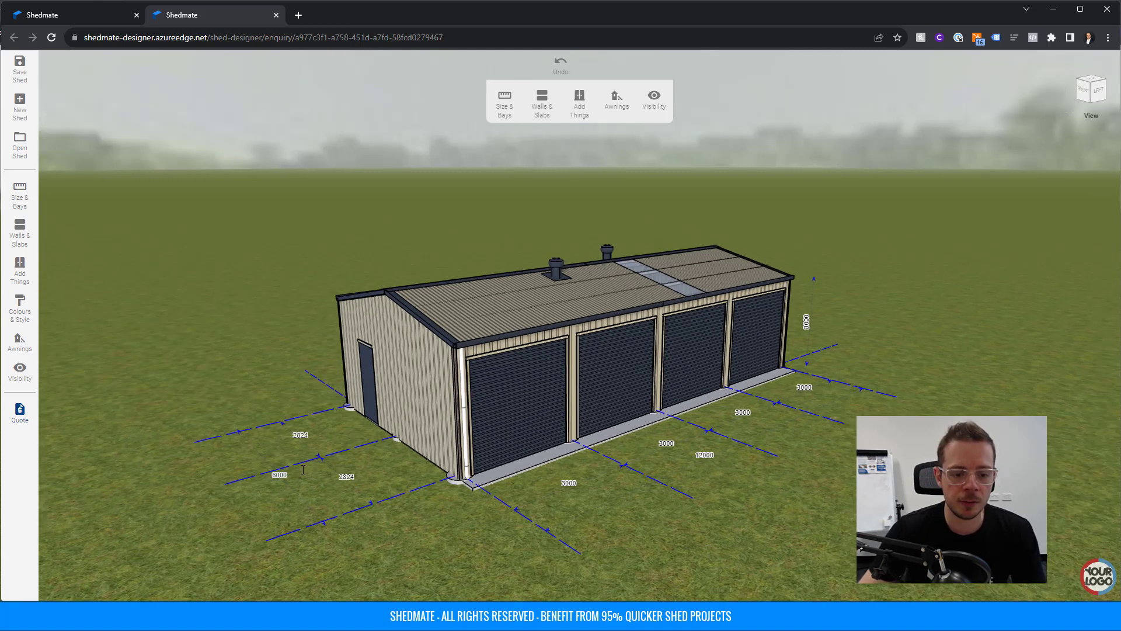
Adjust the gable roof's angle, bringing the pitch back down to 13 degrees.
click(518, 319)
click(605, 107)
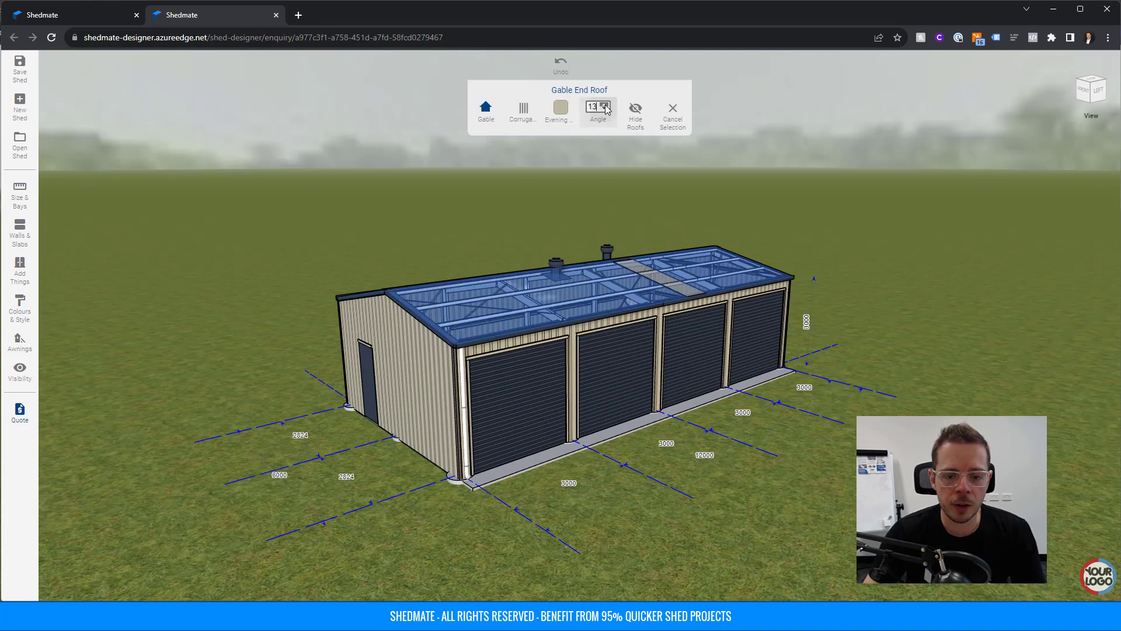
click(500, 293)
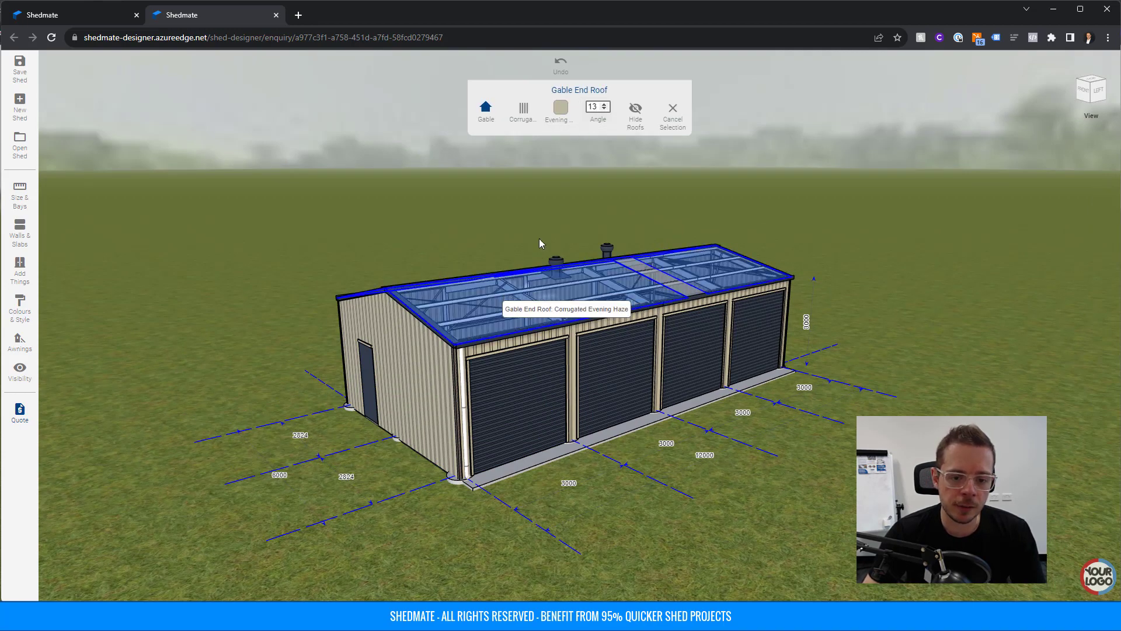
double_click(595, 107)
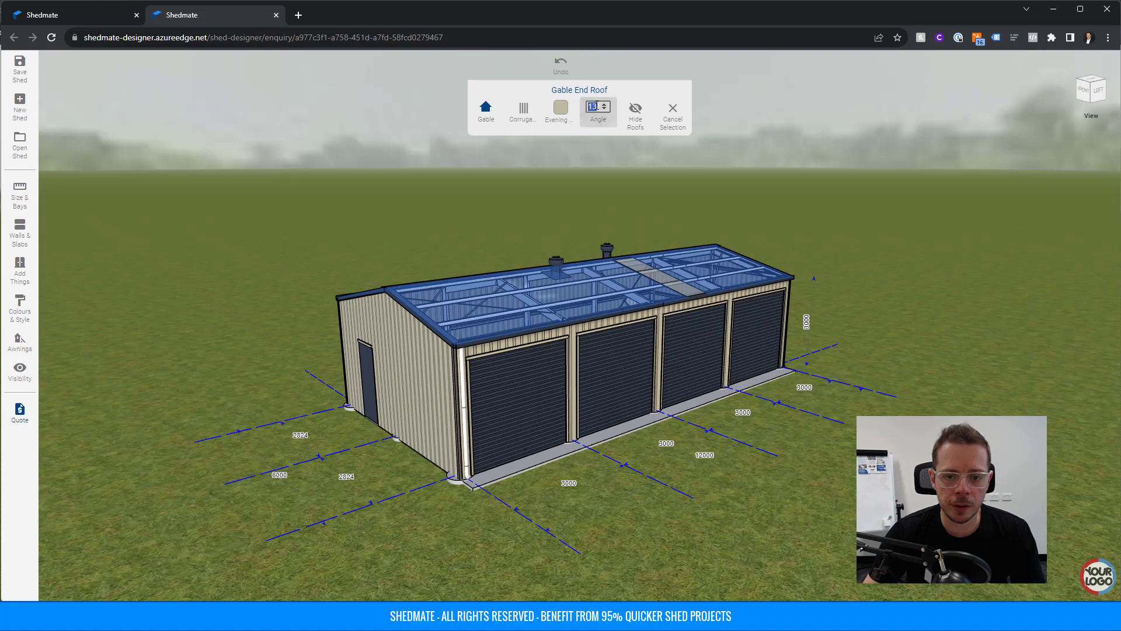
click(557, 277)
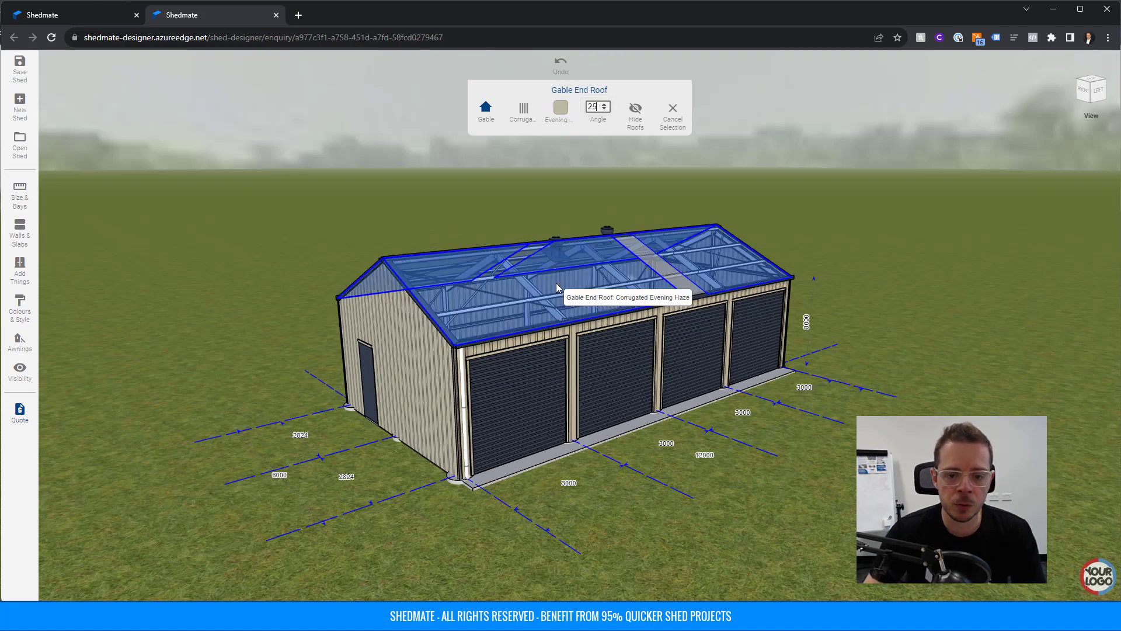
drag(546, 306, 574, 296)
scroll(574, 296, up, 8)
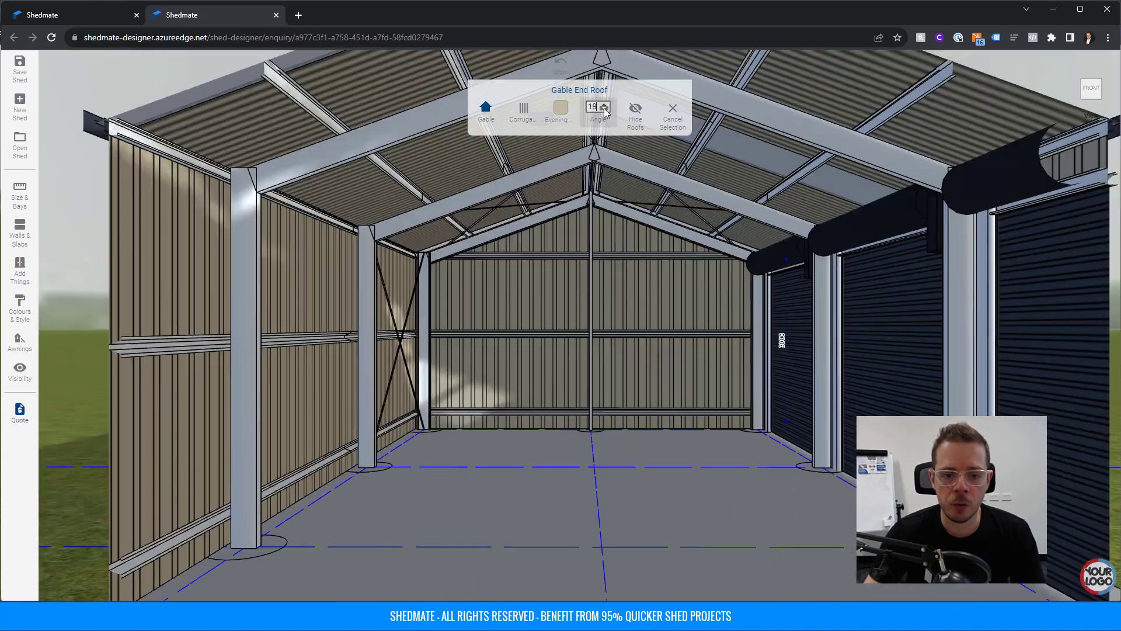
click(604, 110)
click(604, 109)
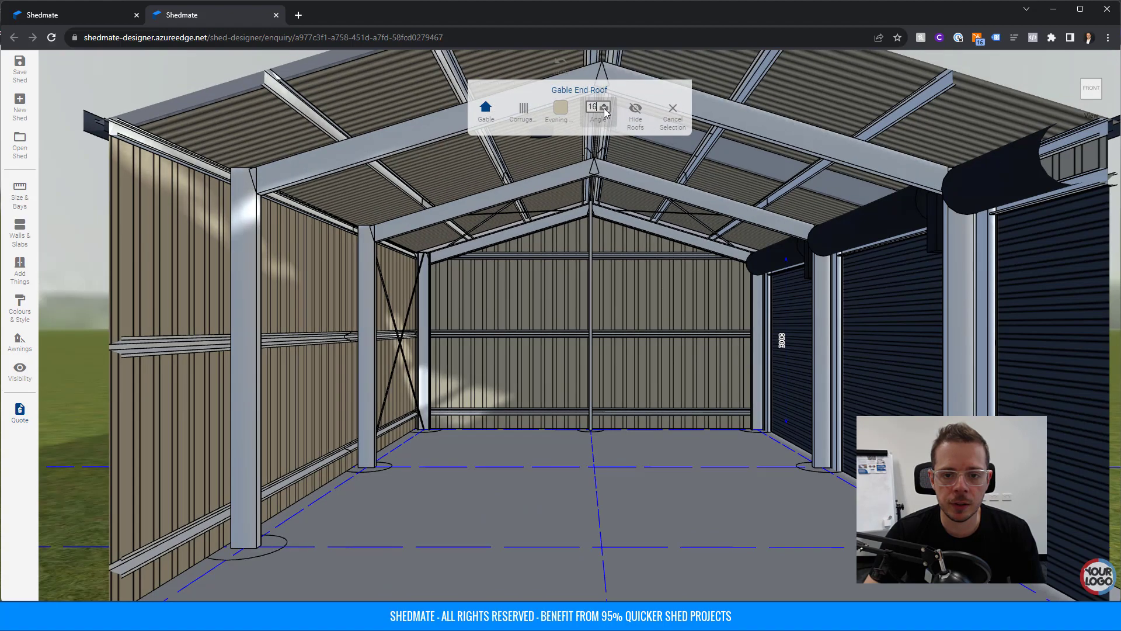
click(605, 110)
click(604, 110)
click(604, 110)
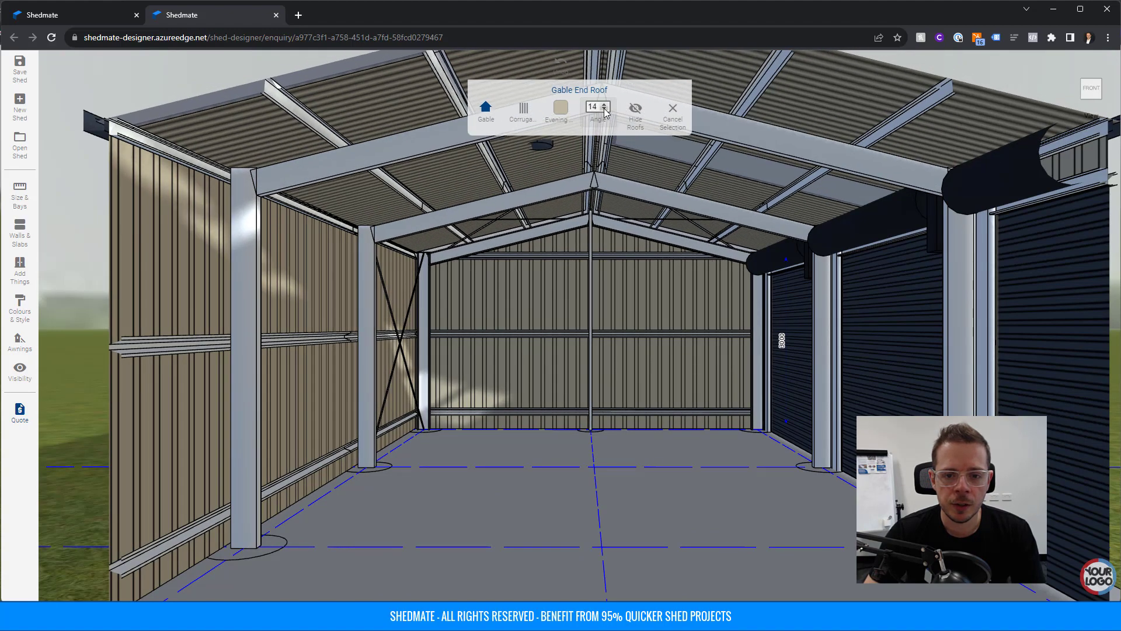
drag(651, 292, 629, 295)
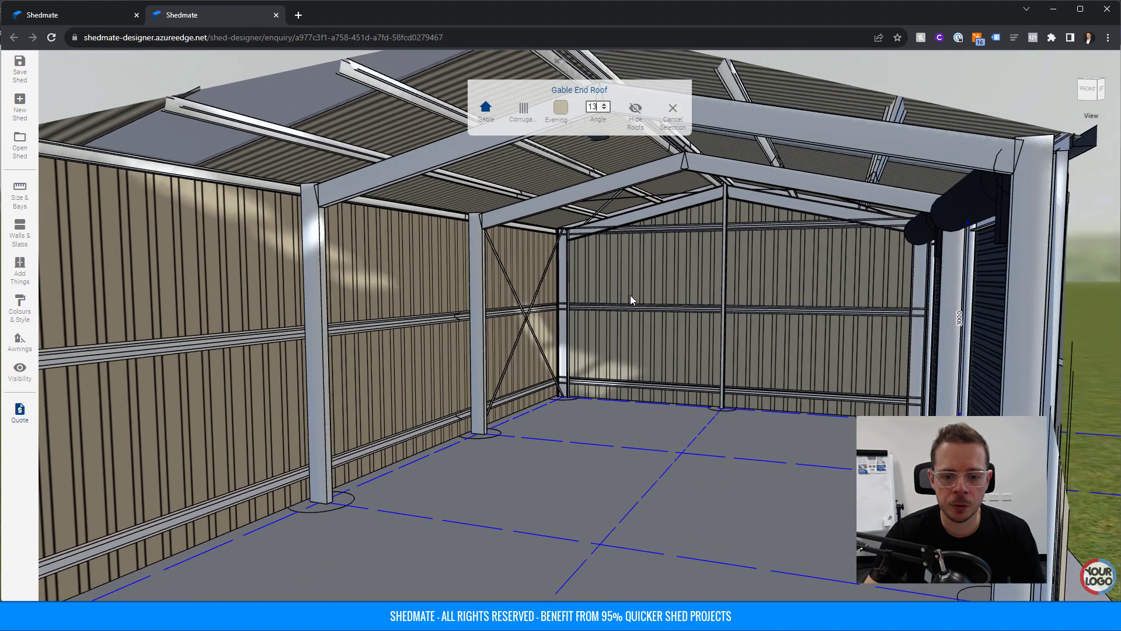
scroll(629, 296, down, 8)
Delete two of the shed's roller doors.
click(619, 356)
key(Delete)
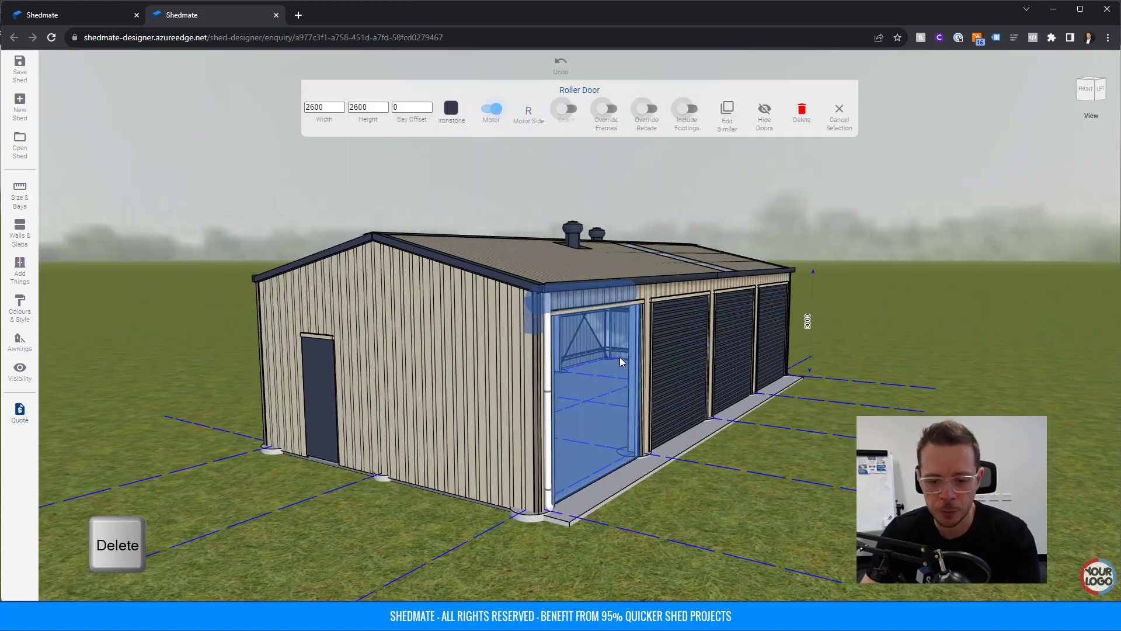
click(766, 355)
key(Delete)
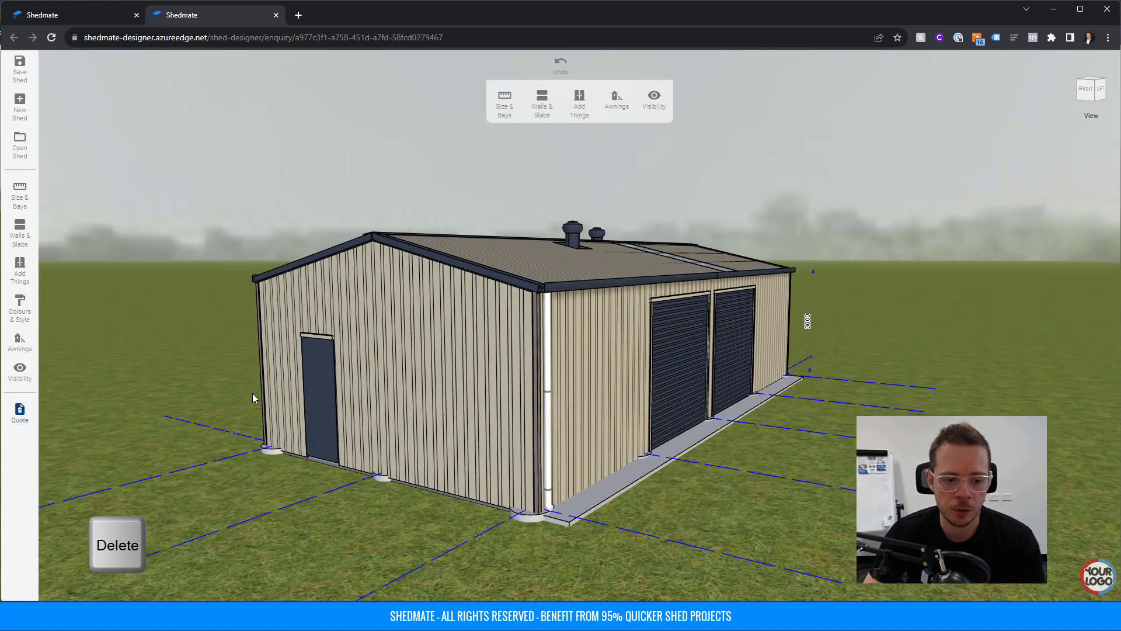
Move the end-wall PA door to a bay offset of 400, then deselect it.
click(318, 397)
click(520, 106)
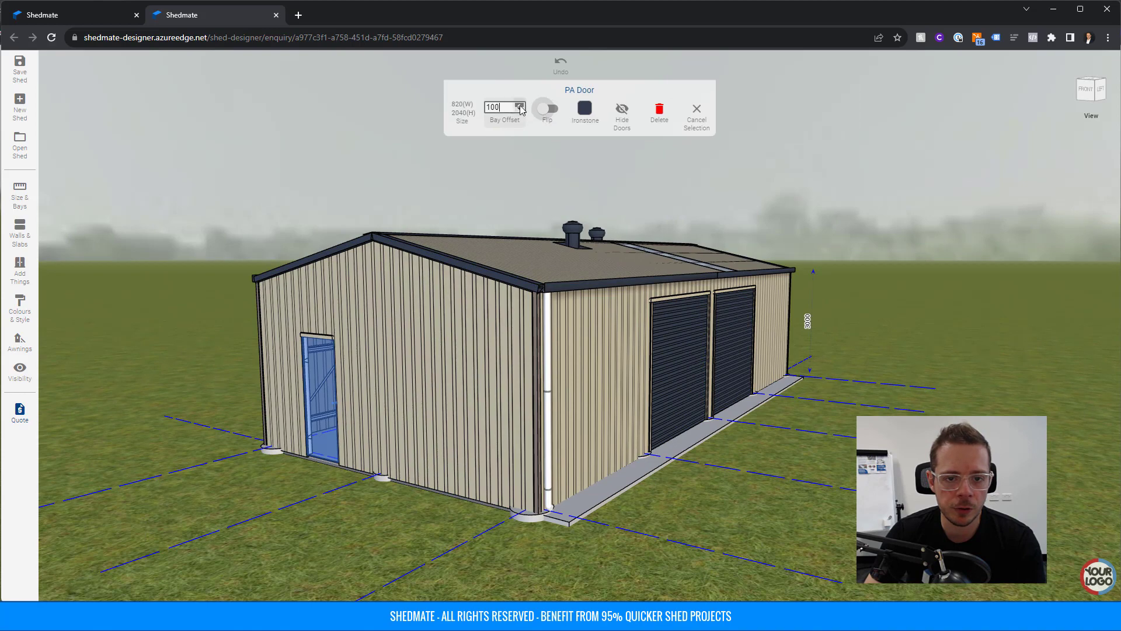
click(520, 105)
click(520, 105)
click(520, 106)
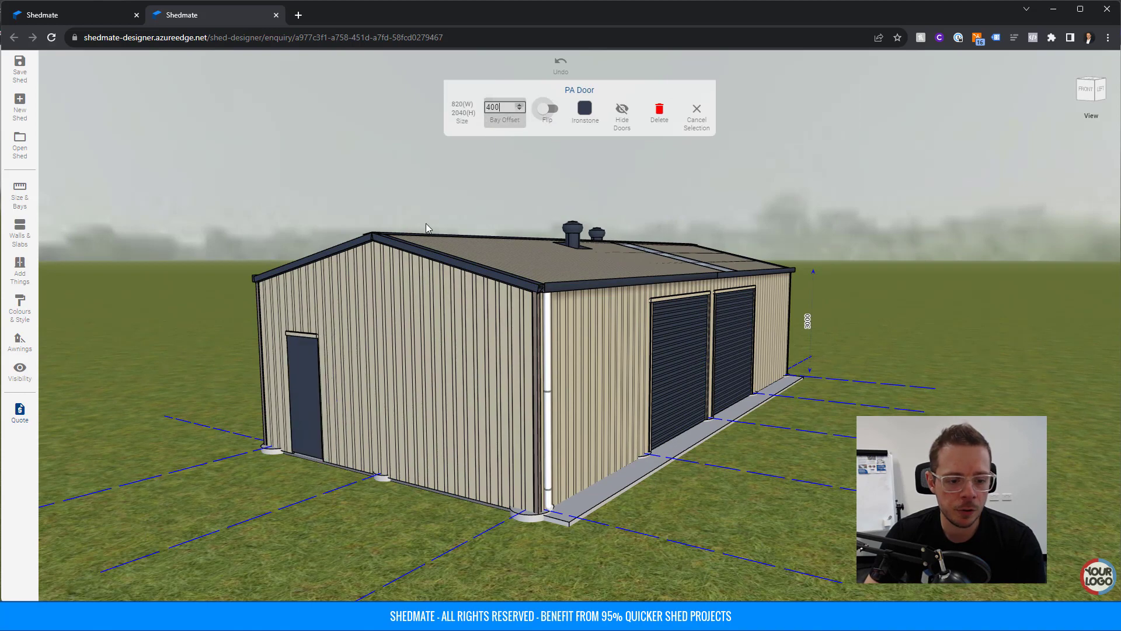
click(308, 419)
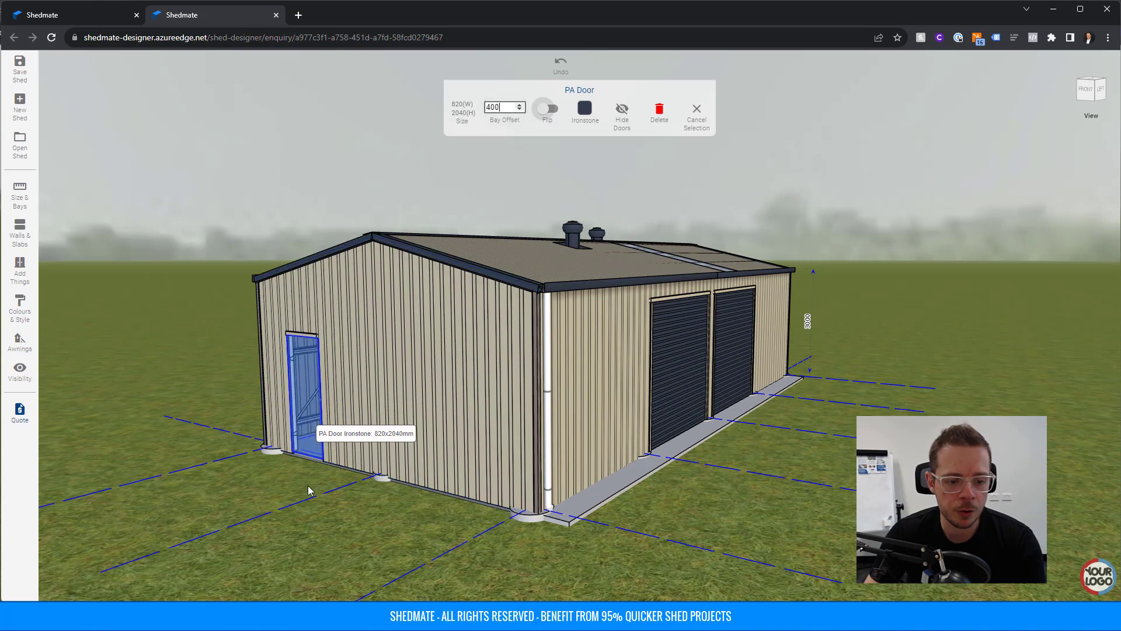
click(695, 112)
Remove both Spin Away roof vents from the gable roof.
drag(577, 320, 534, 365)
click(561, 284)
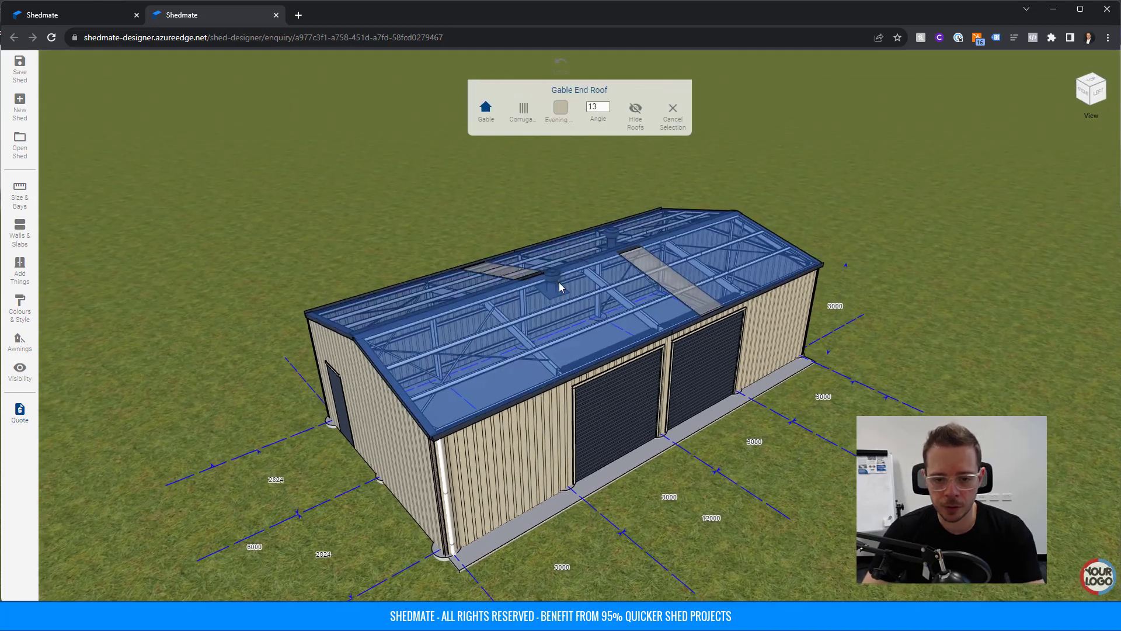
click(552, 286)
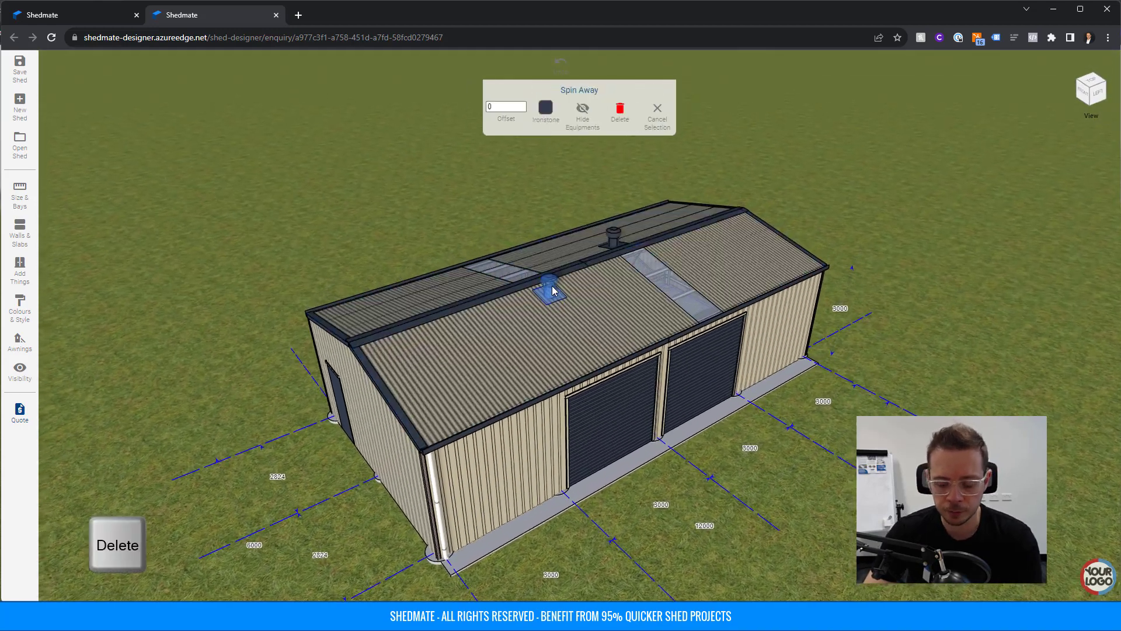
key(Delete)
click(612, 234)
key(Delete)
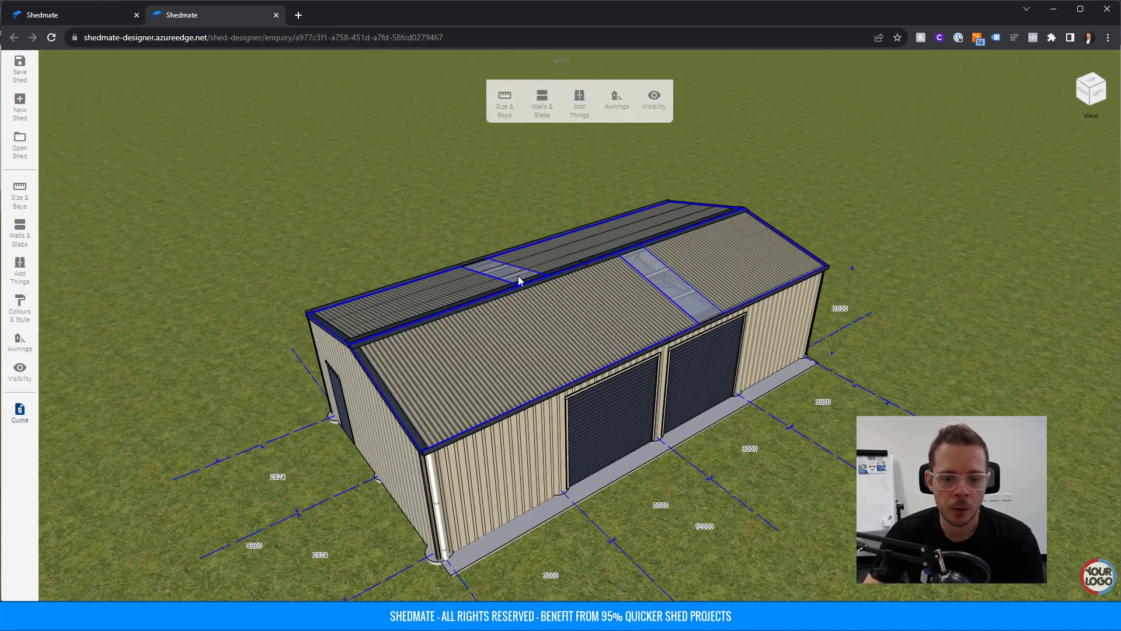
Add skylights to the front-left and back roof sections.
click(579, 102)
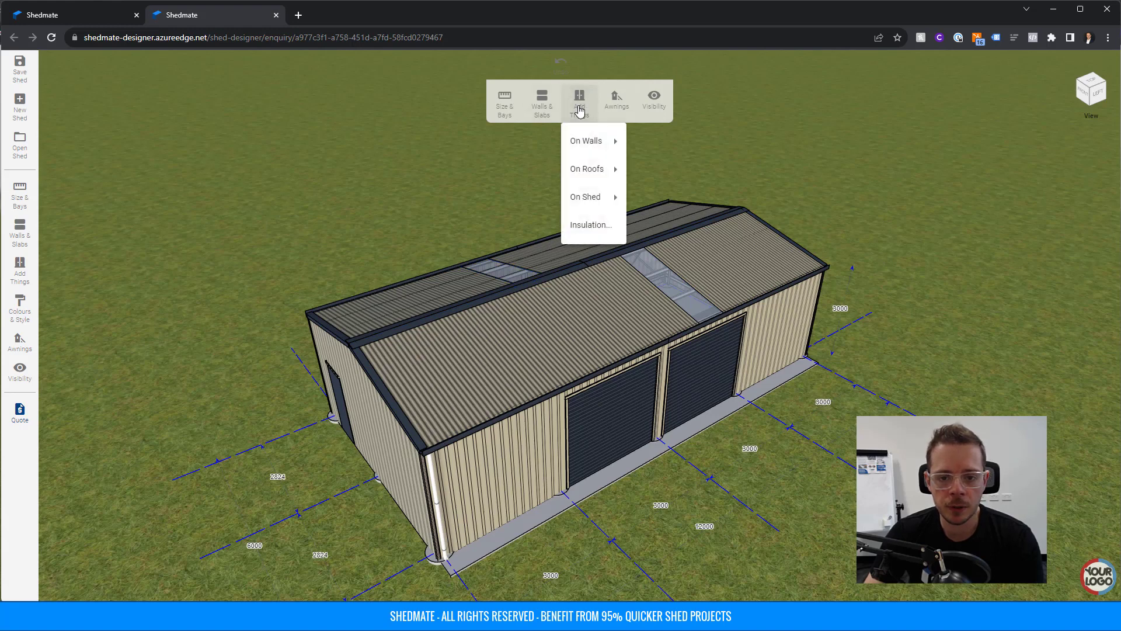
mouse_move(586, 168)
click(650, 170)
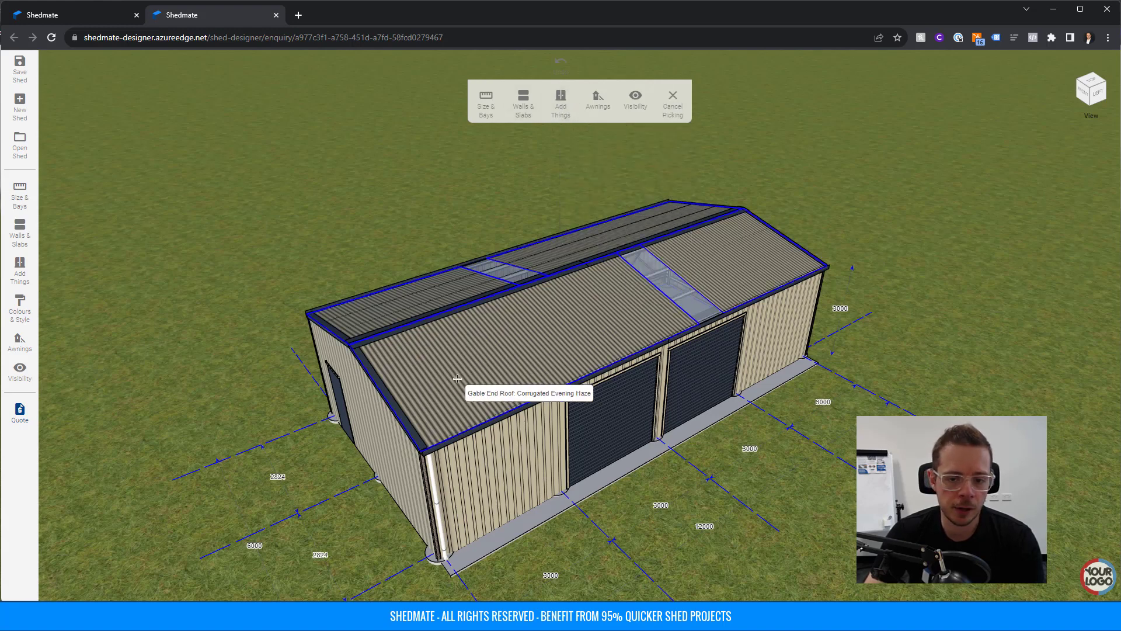
click(457, 378)
click(655, 214)
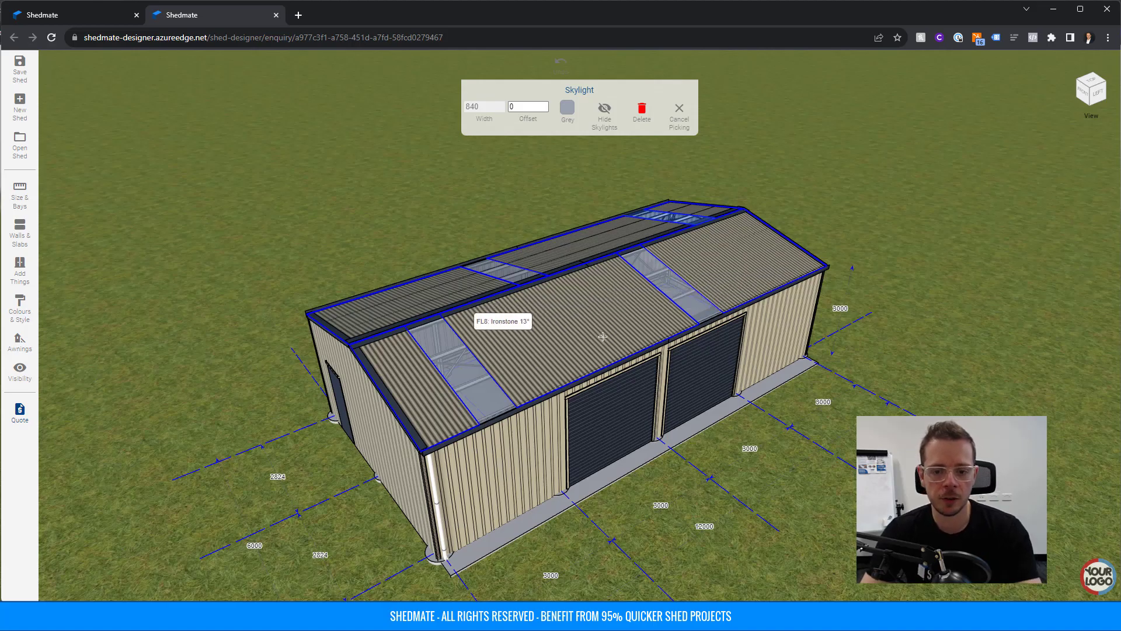
key(Escape)
drag(640, 397, 538, 399)
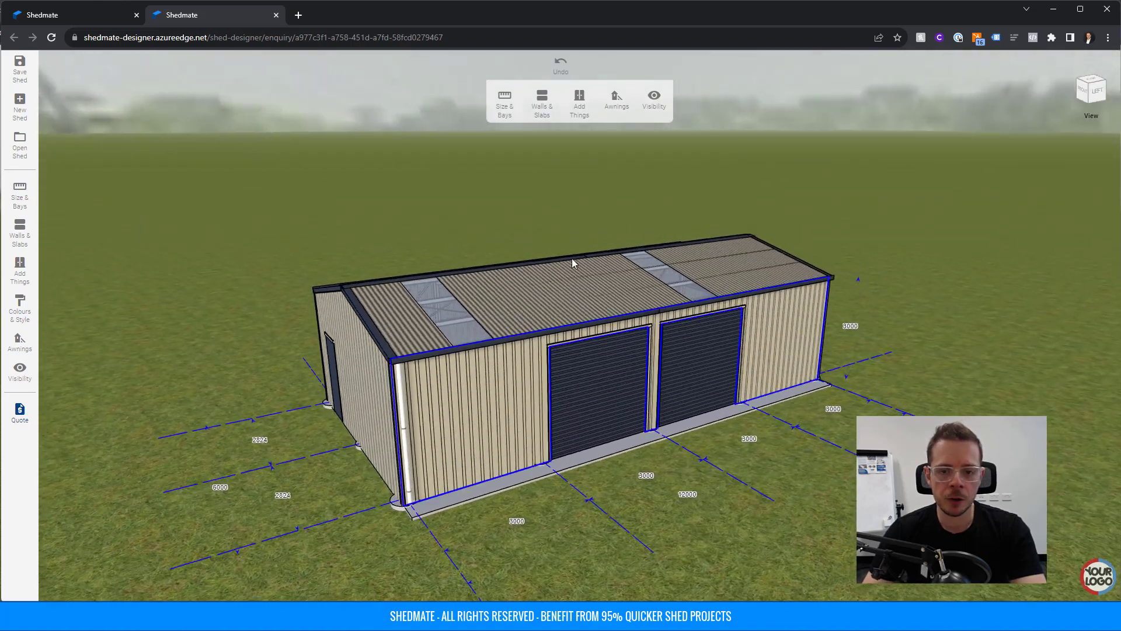
scroll(572, 258, down, 3)
Change the shed walls to Corrugated cladding in the colours and style settings.
click(498, 112)
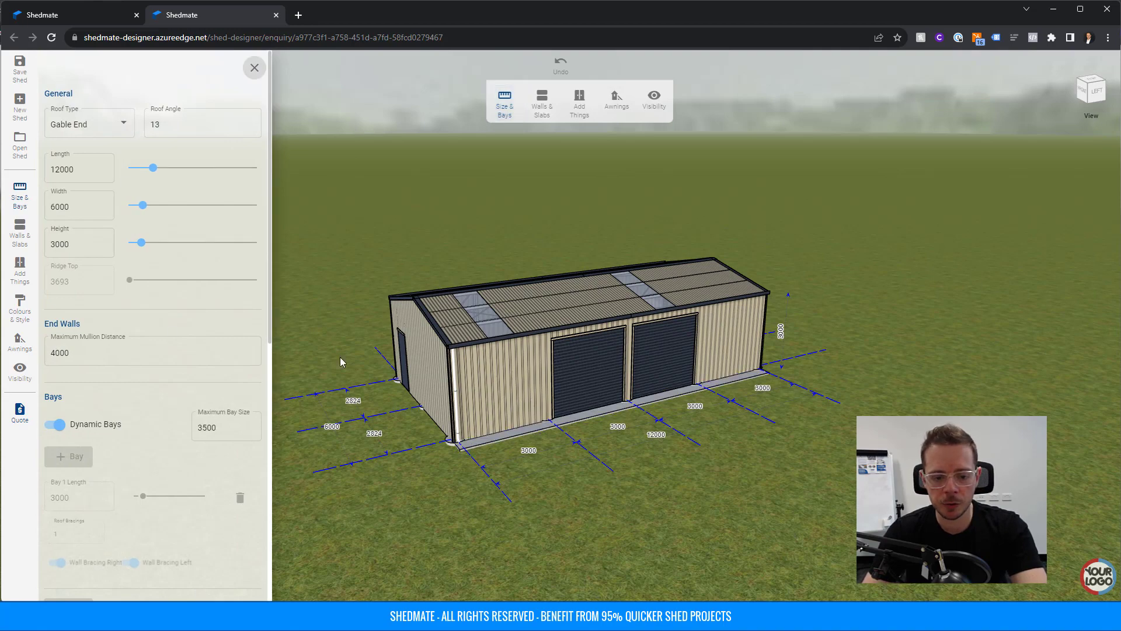
drag(591, 471, 657, 474)
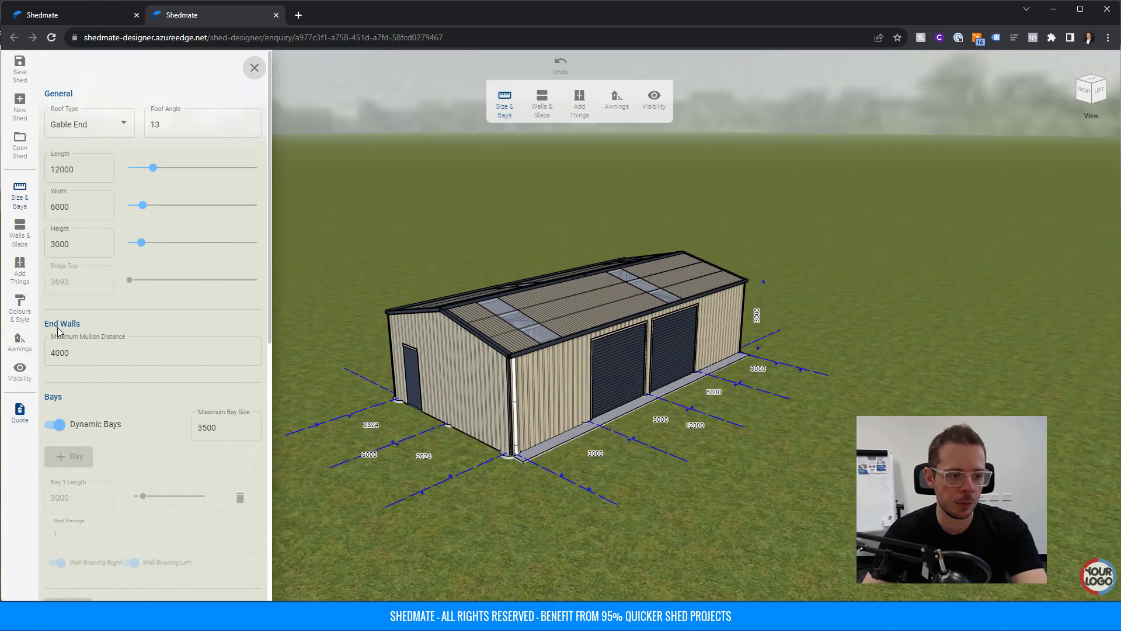
click(19, 305)
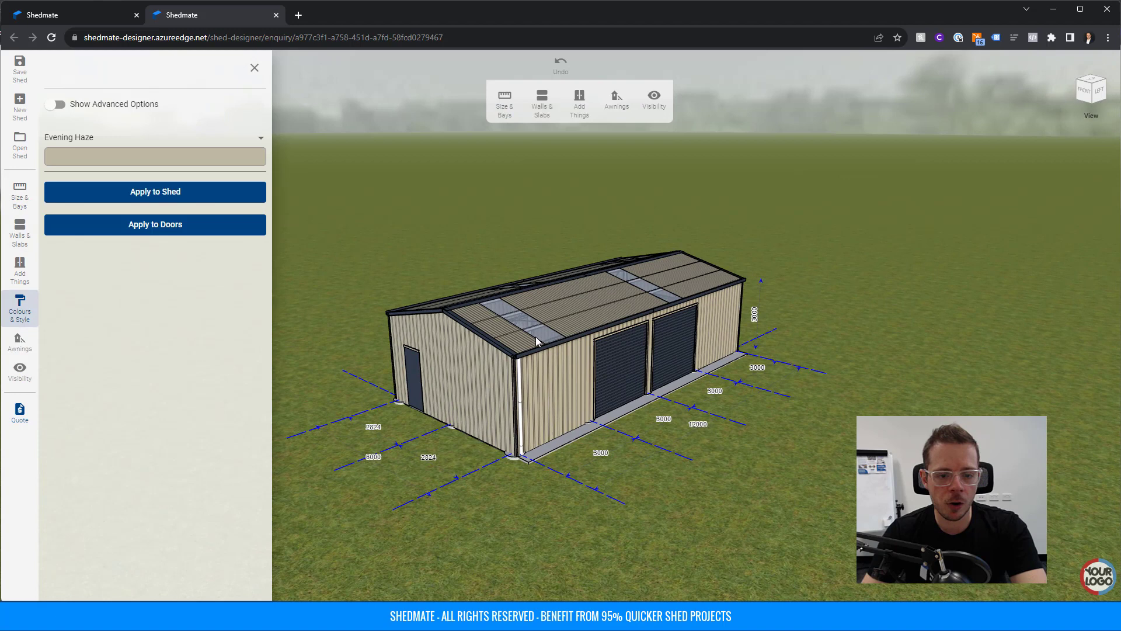
click(484, 366)
click(464, 110)
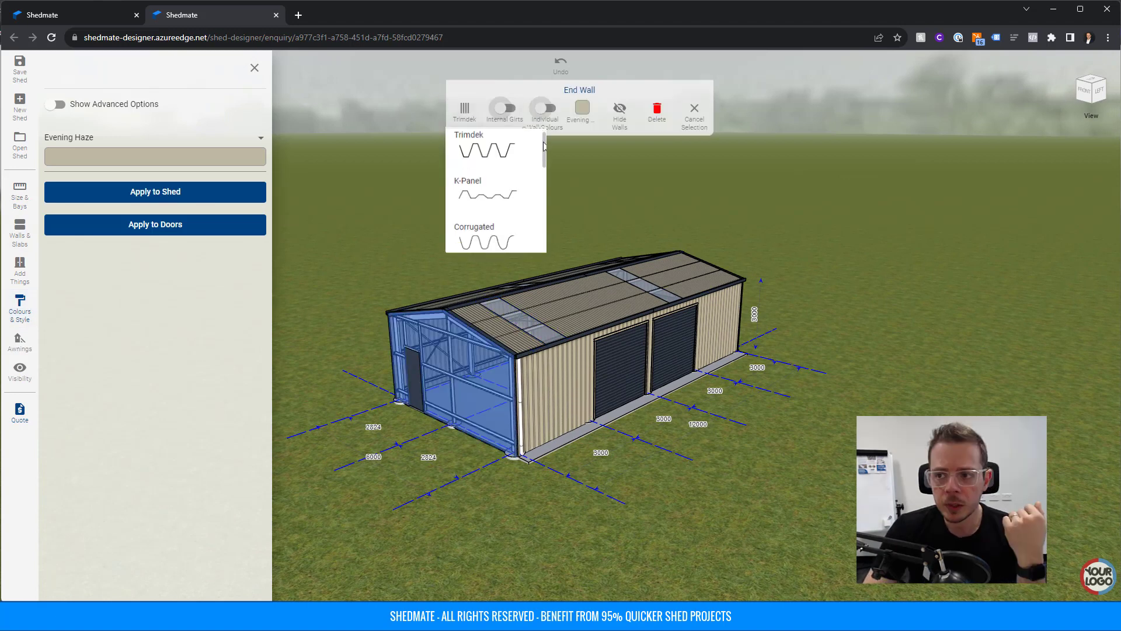
scroll(543, 150, down, 1)
drag(543, 150, 545, 199)
click(492, 238)
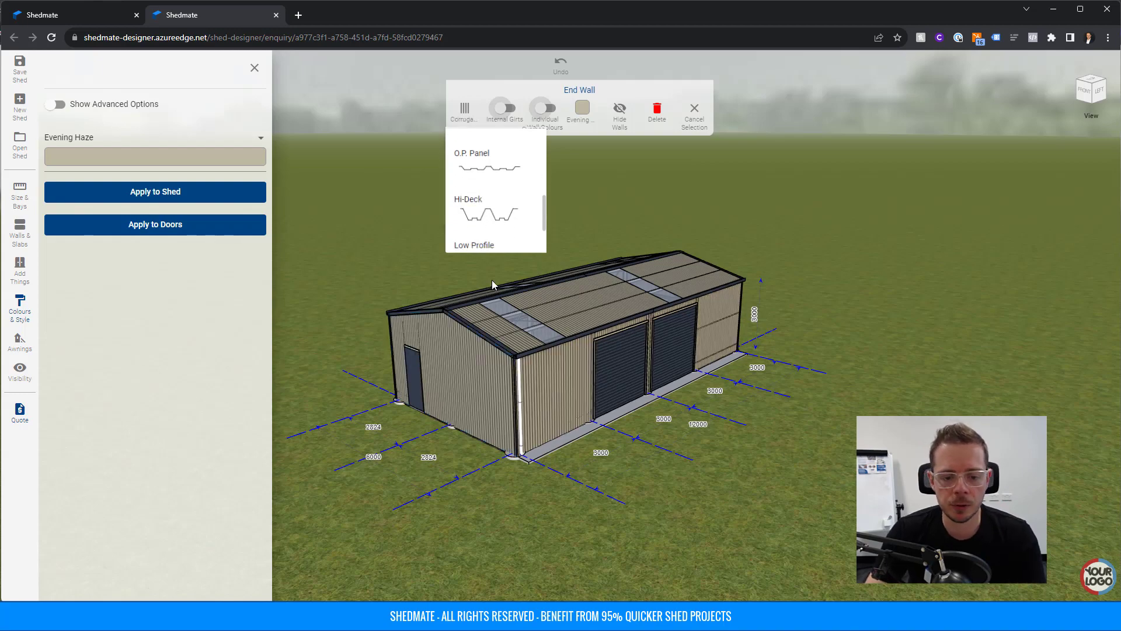
scroll(539, 367, up, 3)
Give the roof Trimdek cladding in Deep Ocean.
click(559, 309)
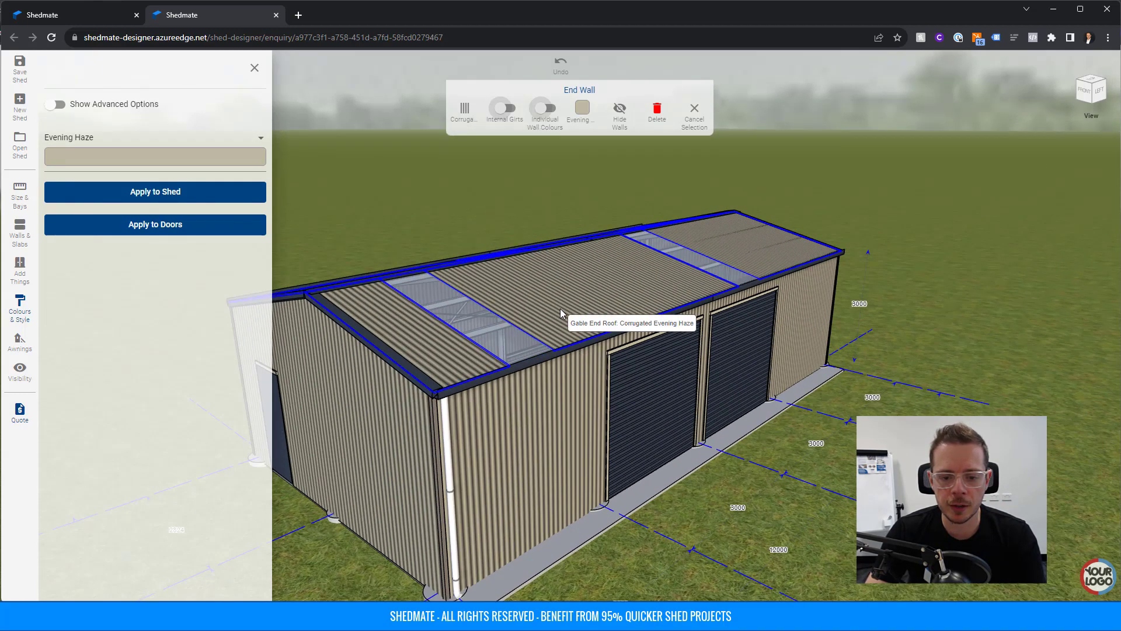
click(522, 114)
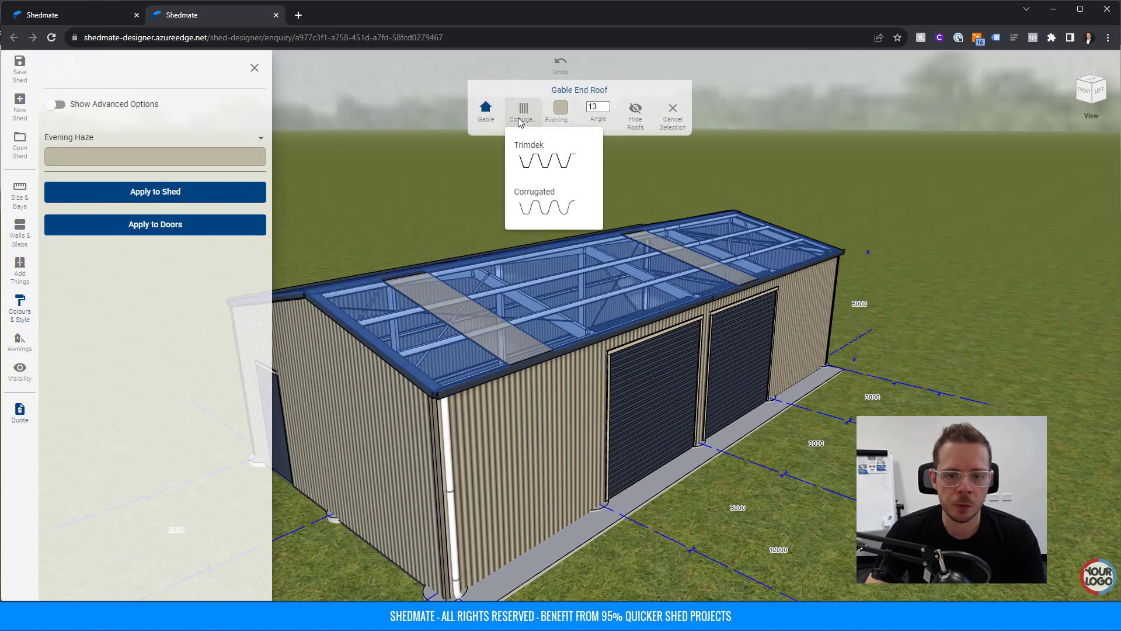
click(536, 166)
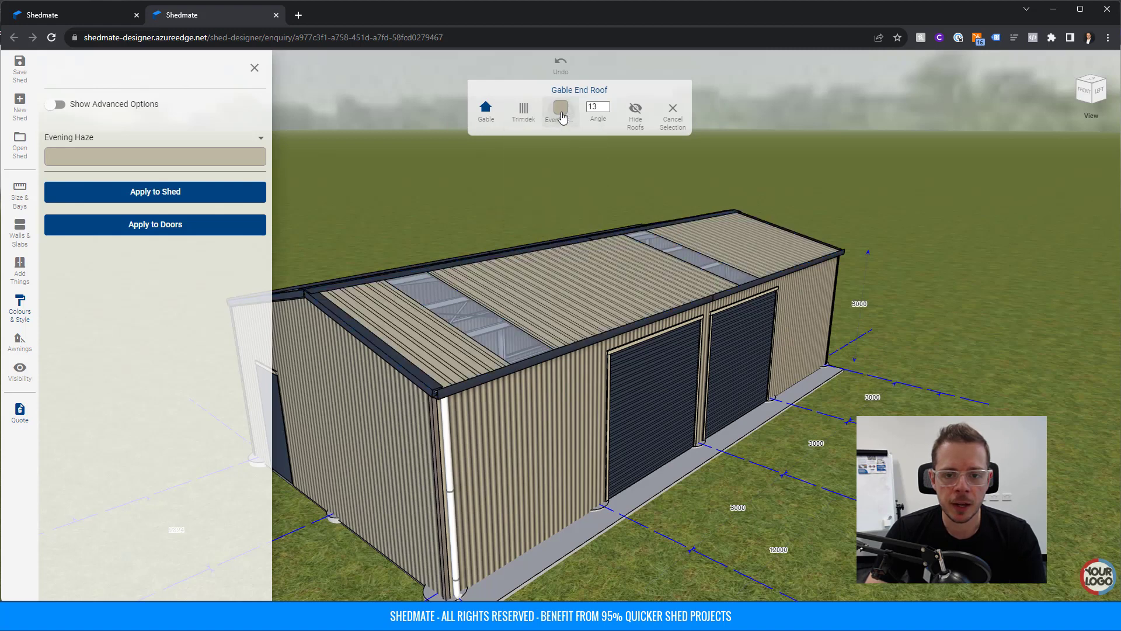
click(560, 110)
scroll(575, 189, down, 3)
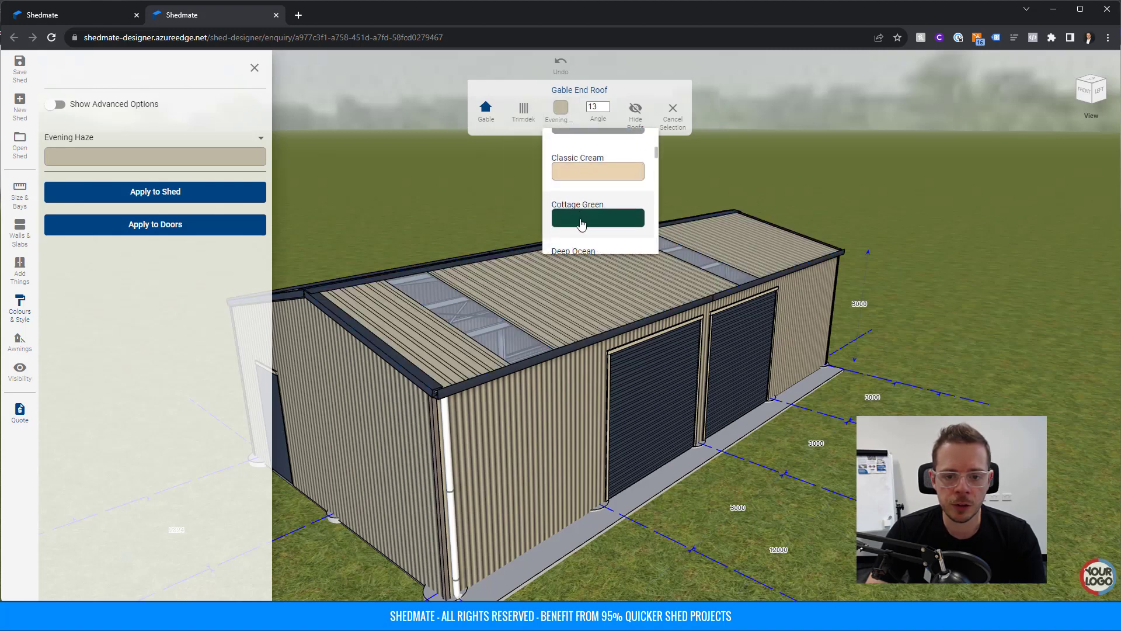
scroll(581, 224, down, 1)
click(581, 211)
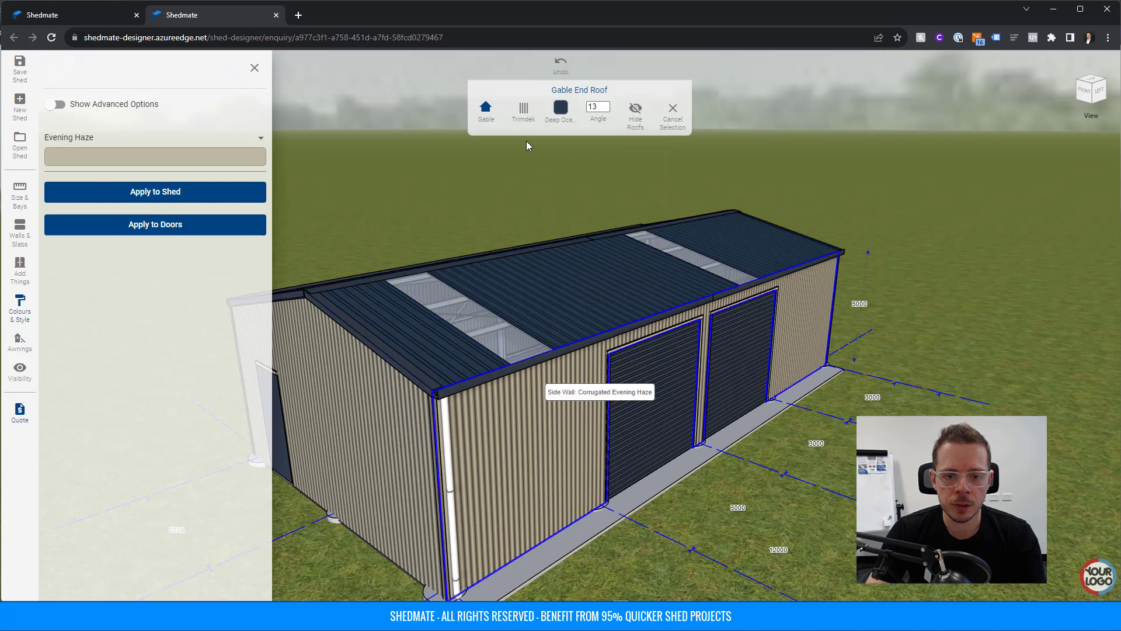
Apply Deep Ocean to the whole shed, then try Monument on the roof.
click(99, 162)
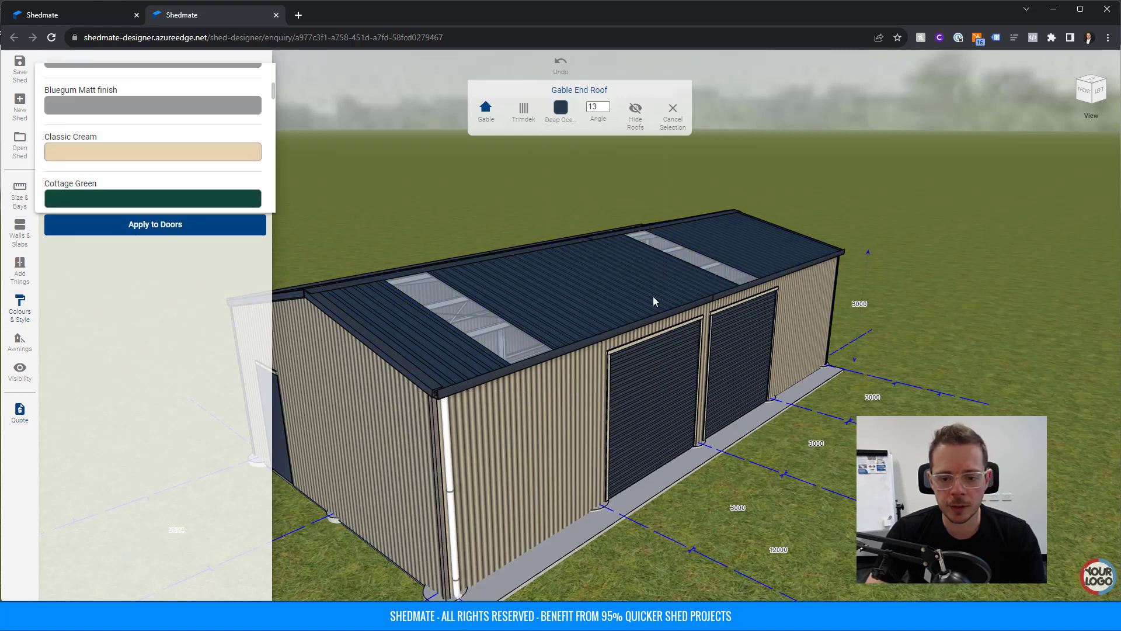
scroll(140, 147, down, 3)
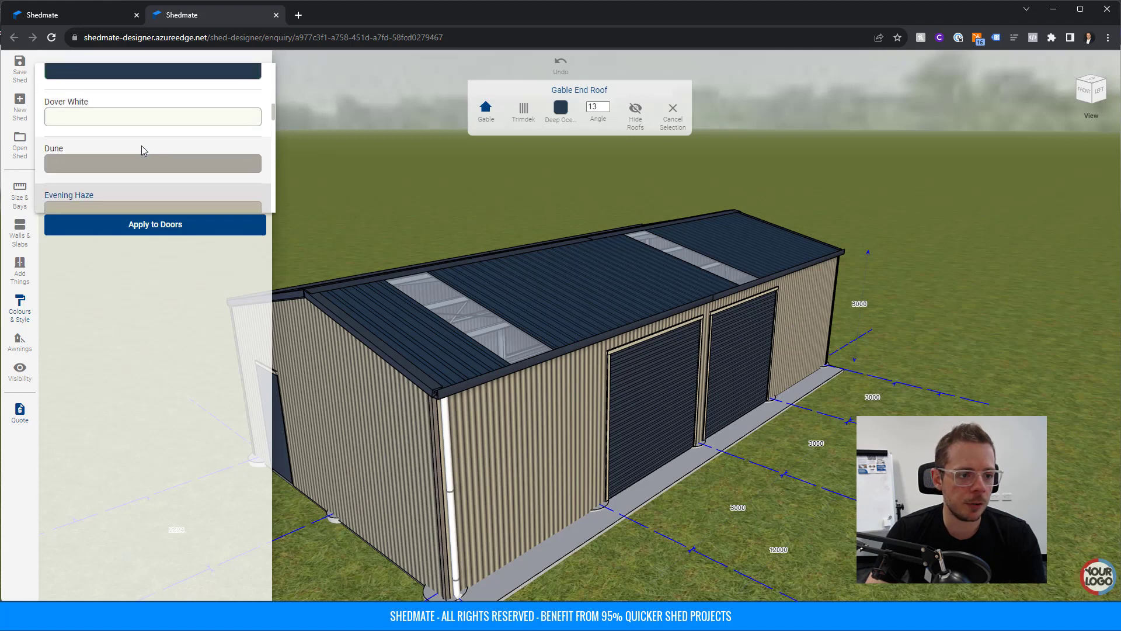
scroll(138, 140, up, 1)
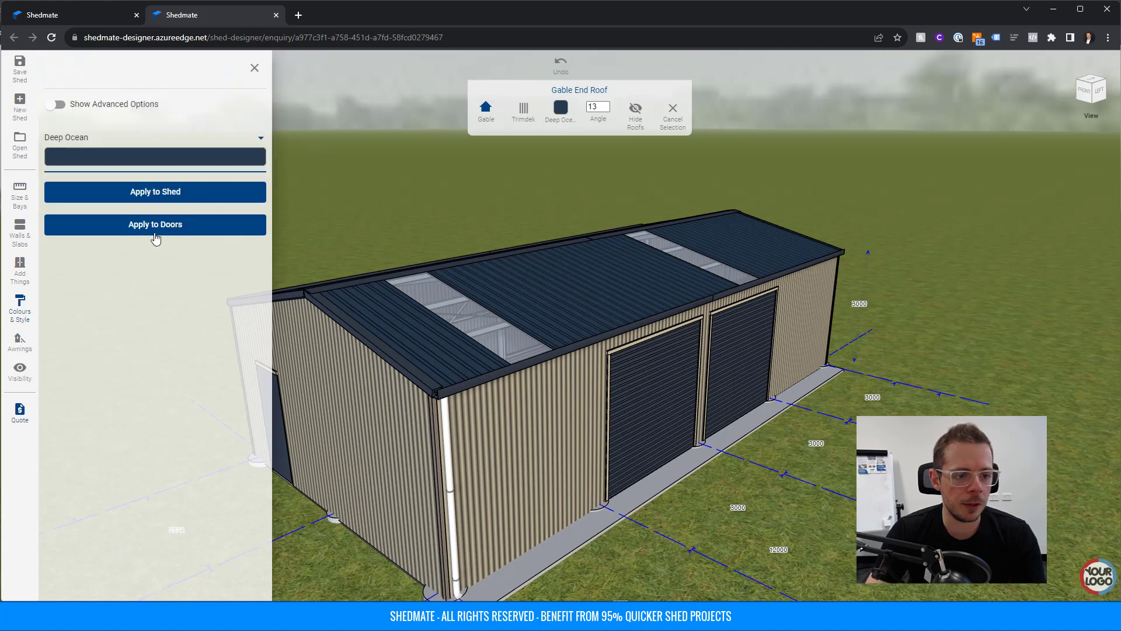
click(156, 197)
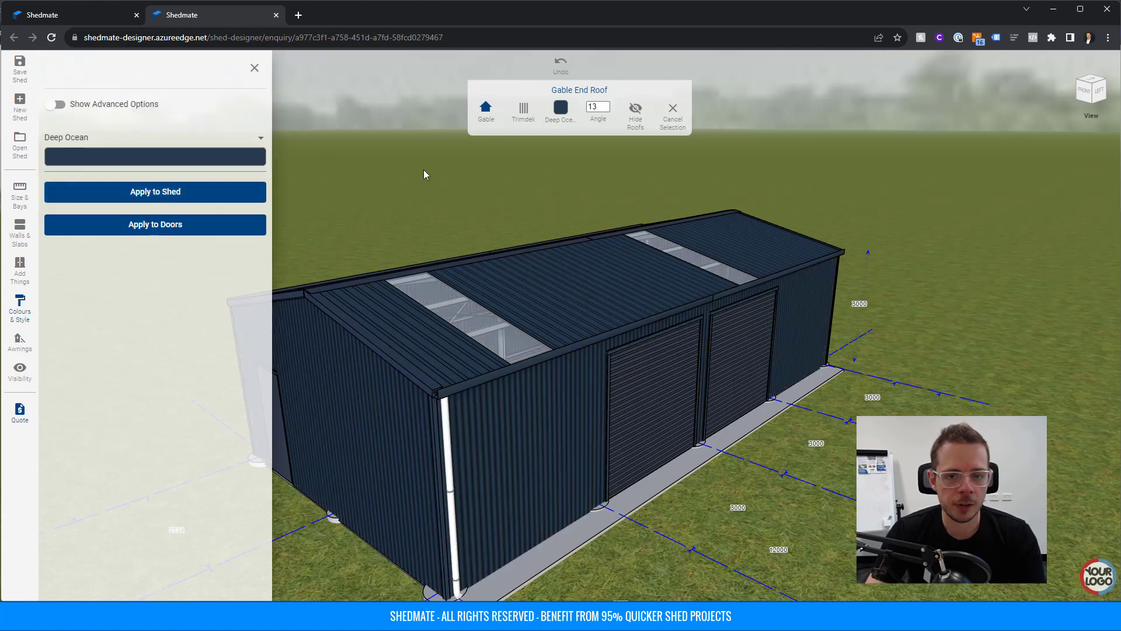
click(560, 106)
scroll(589, 193, down, 4)
scroll(591, 198, down, 6)
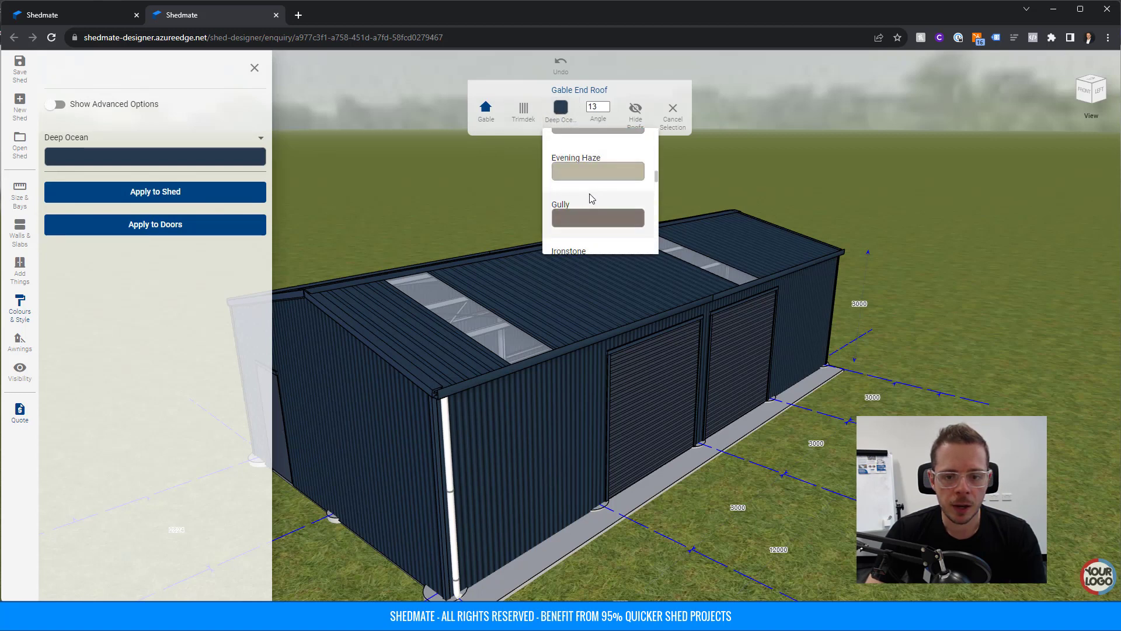
click(589, 173)
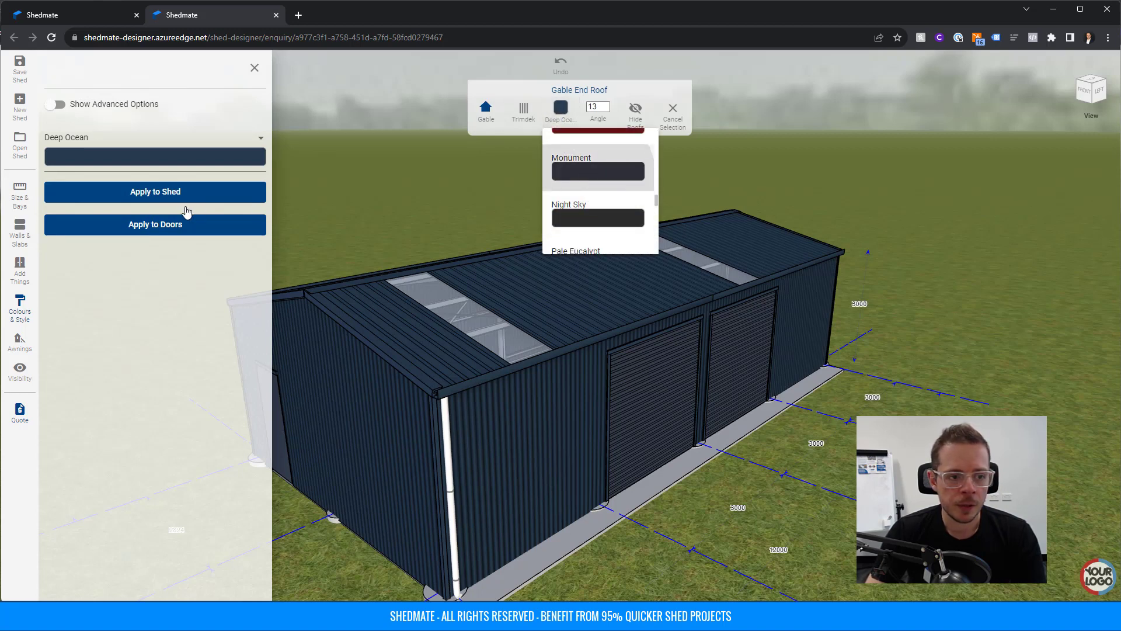
Switch the roof back to Deep Ocean and close the colour options.
scroll(864, 370, down, 5)
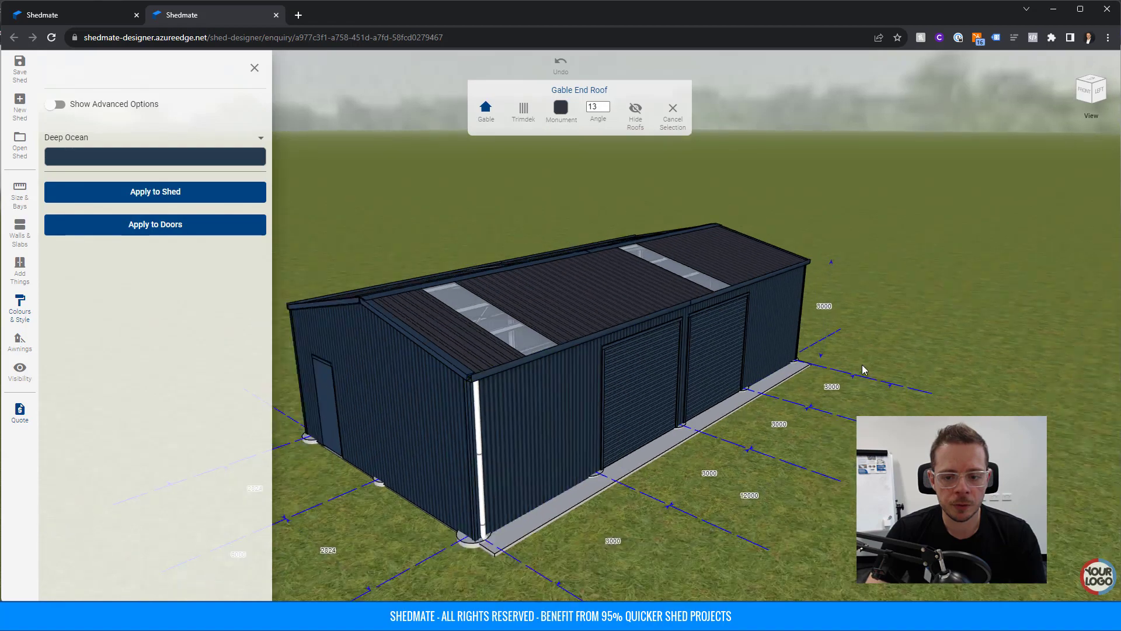
mouse_move(787, 423)
mouse_down()
mouse_move(838, 404)
mouse_move(924, 413)
mouse_move(780, 425)
mouse_up()
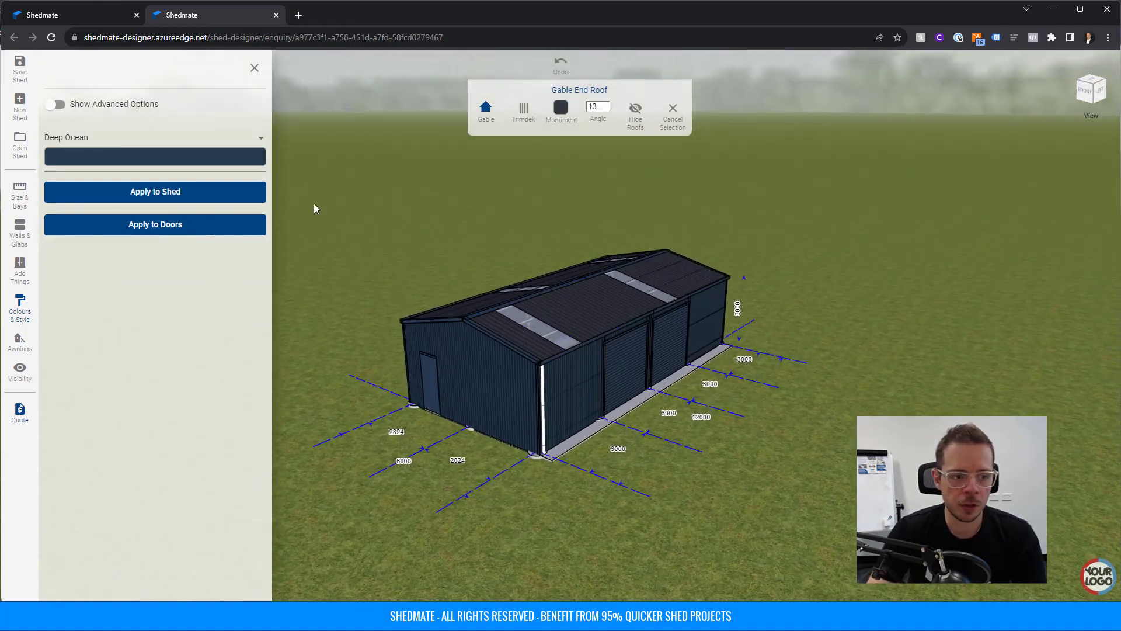
click(593, 303)
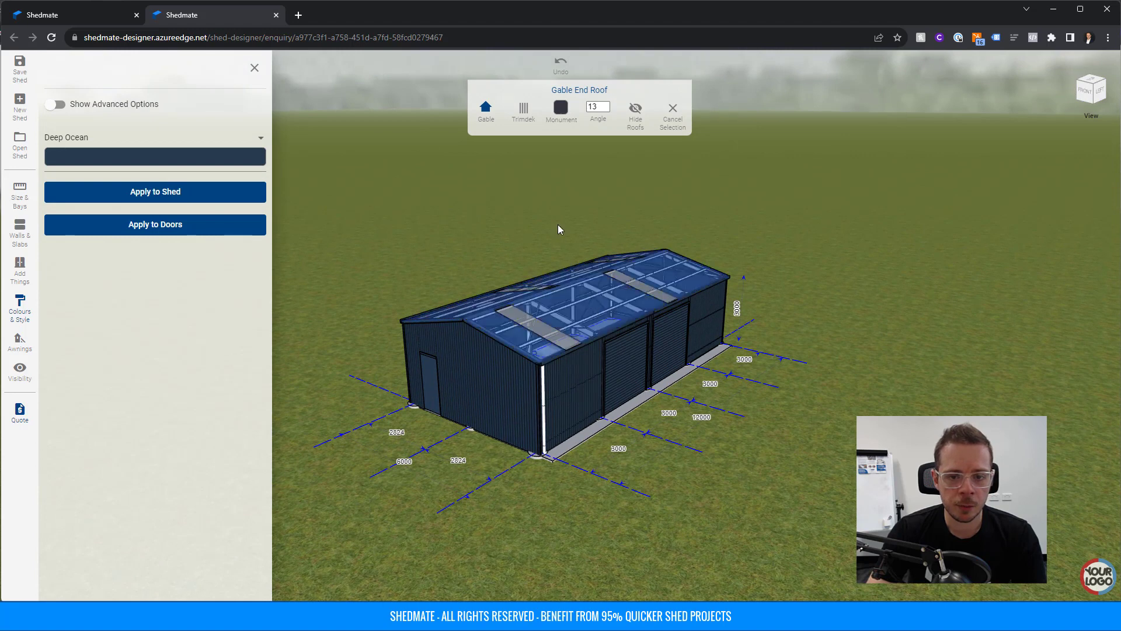
click(562, 110)
scroll(590, 214, down, 2)
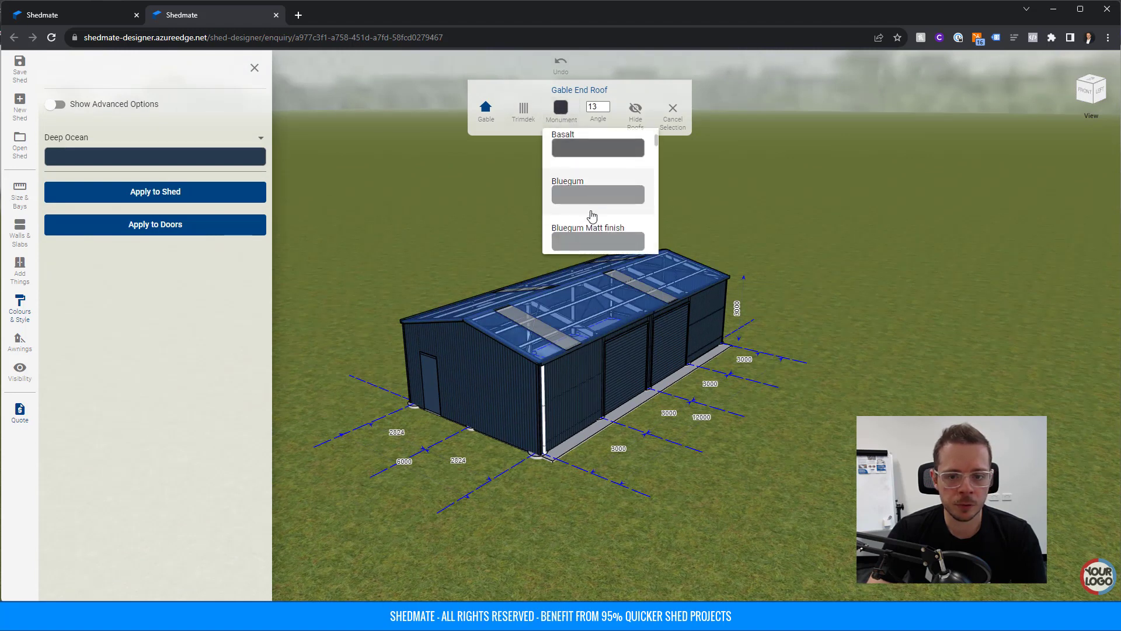
scroll(592, 216, down, 5)
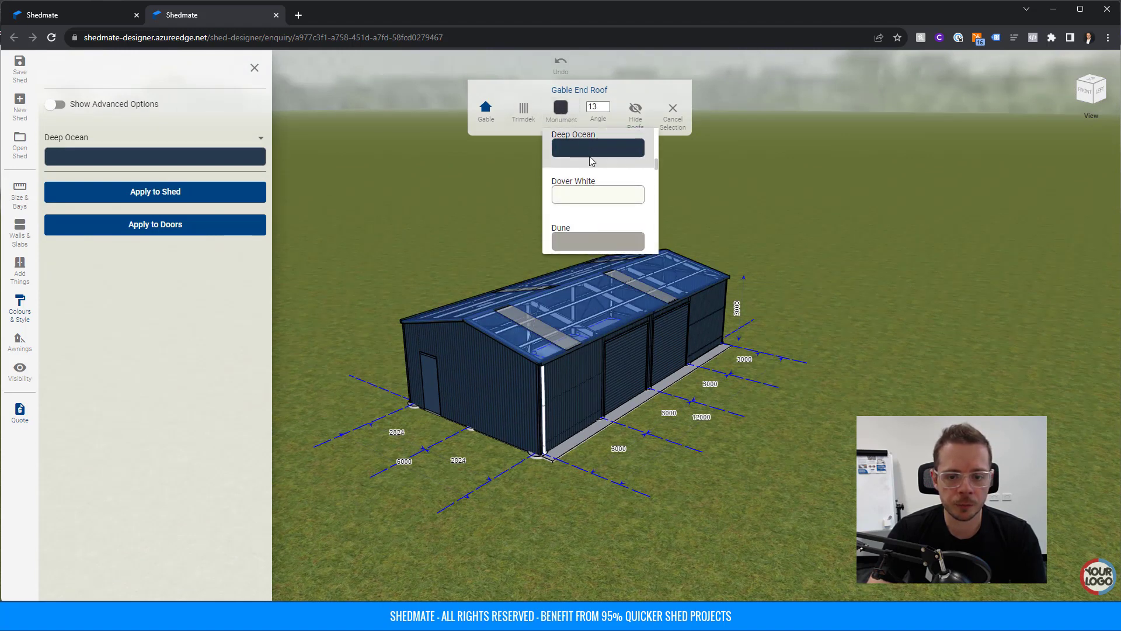
click(591, 149)
click(801, 353)
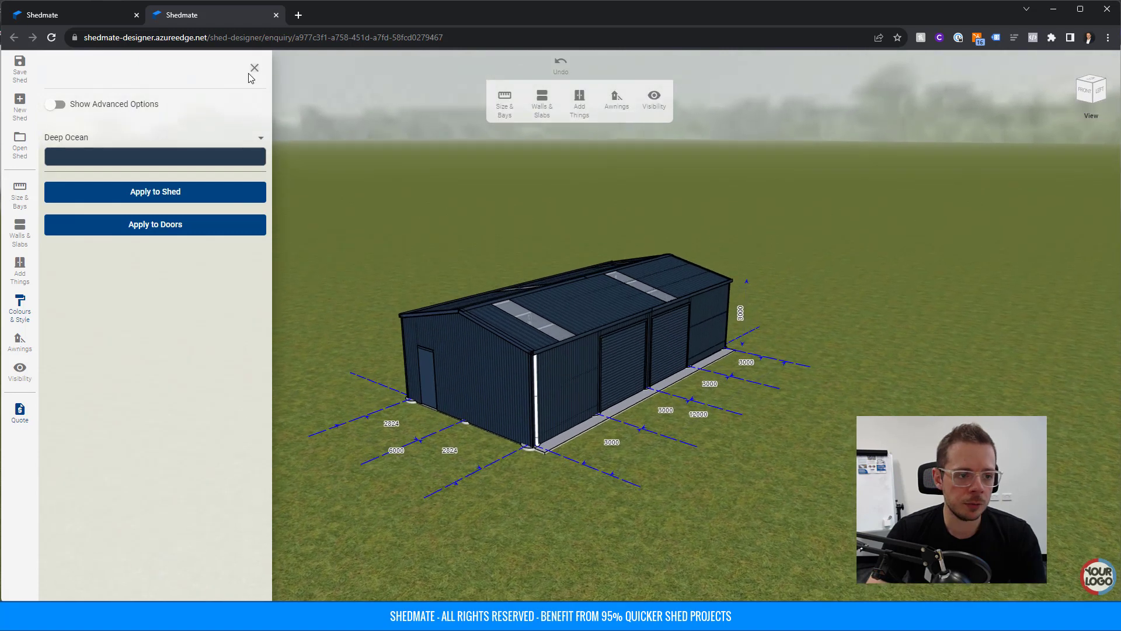
click(253, 70)
Send the quote enquiry with a new first name and the town entered, then view the jobs list.
click(22, 413)
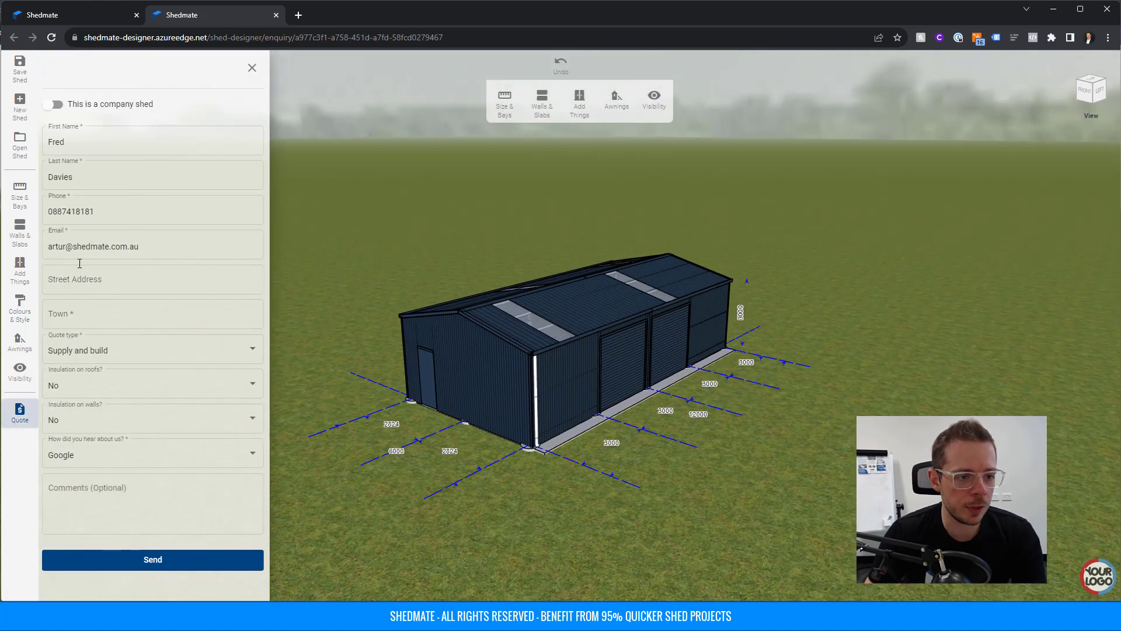
double_click(92, 149)
key(BackSpace)
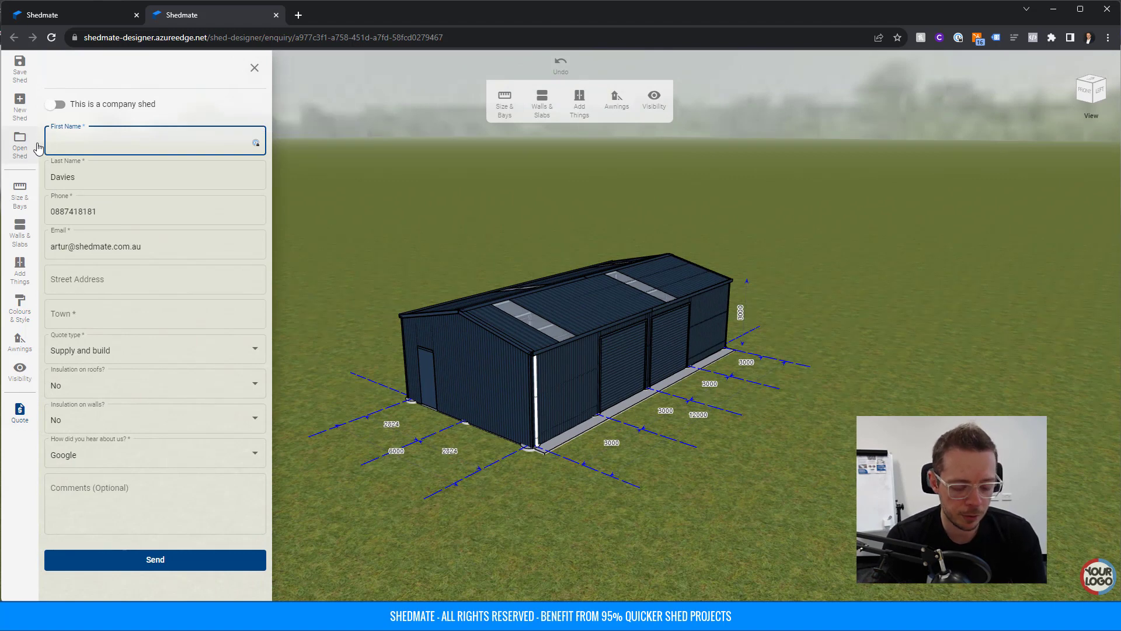
key(Tab)
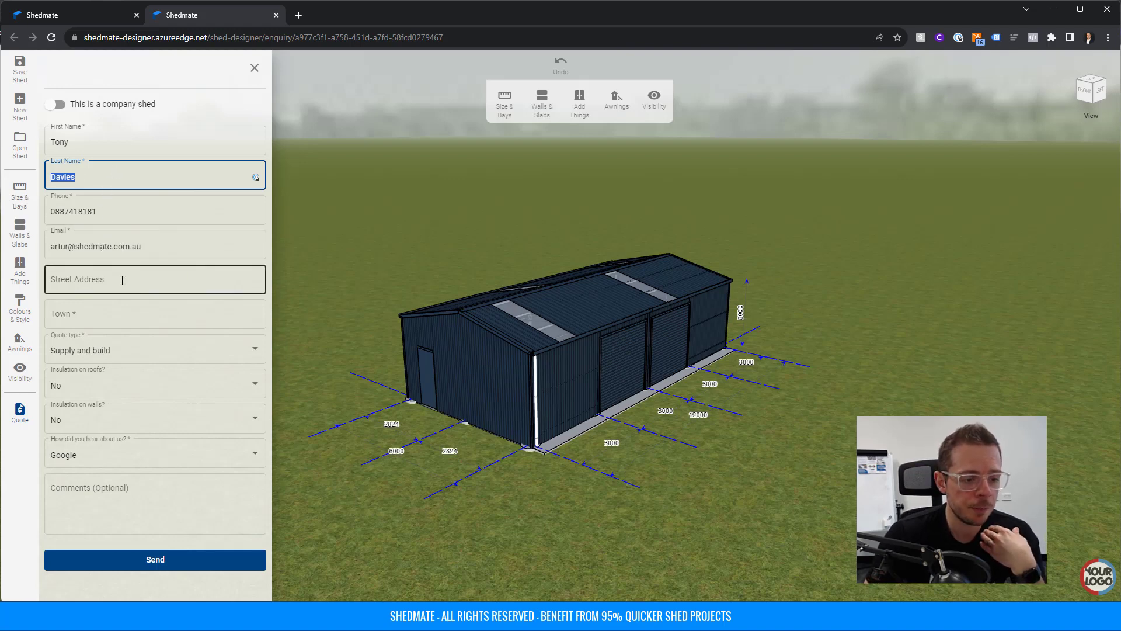
click(107, 314)
text(Mount Gambier)
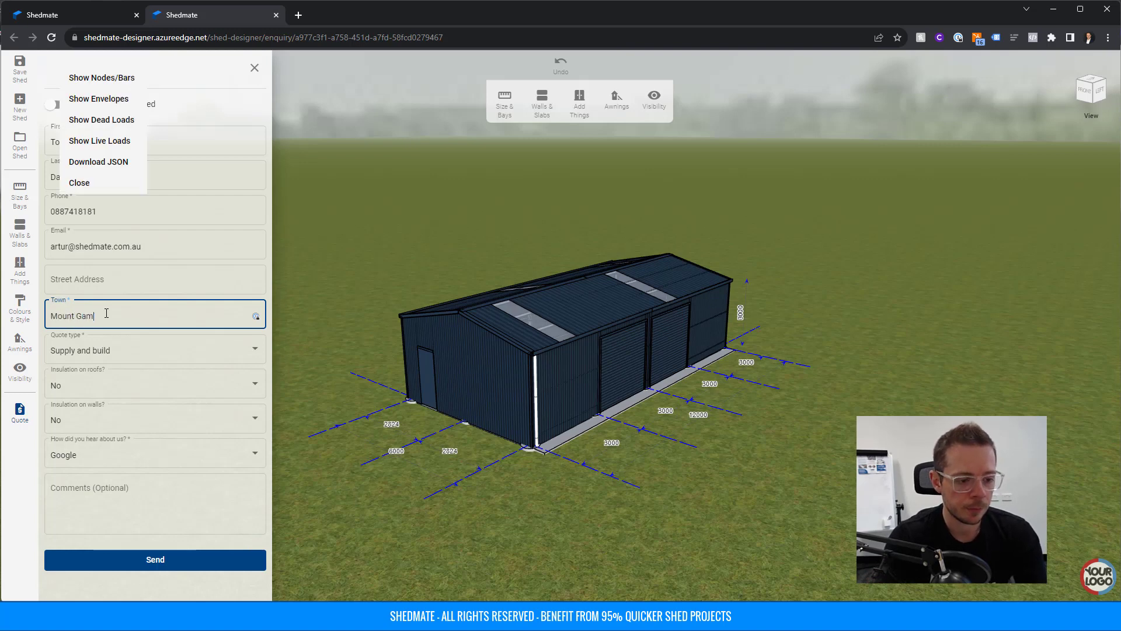
click(132, 559)
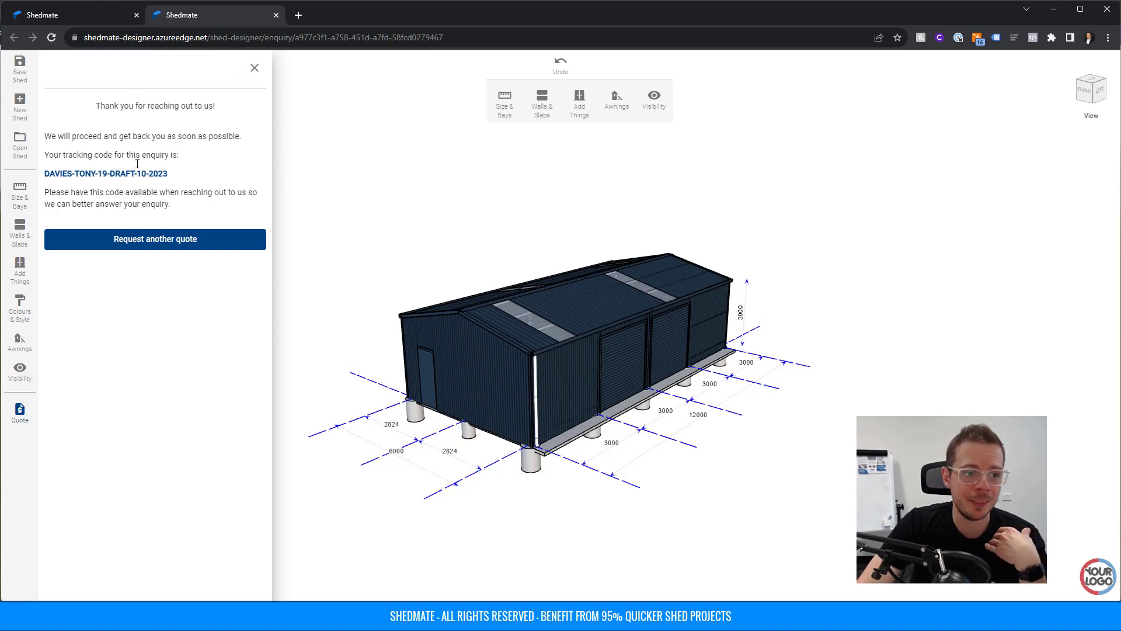
click(94, 13)
Open draft 19 from the Drafts list and load its shed with Edit Shed.
click(188, 39)
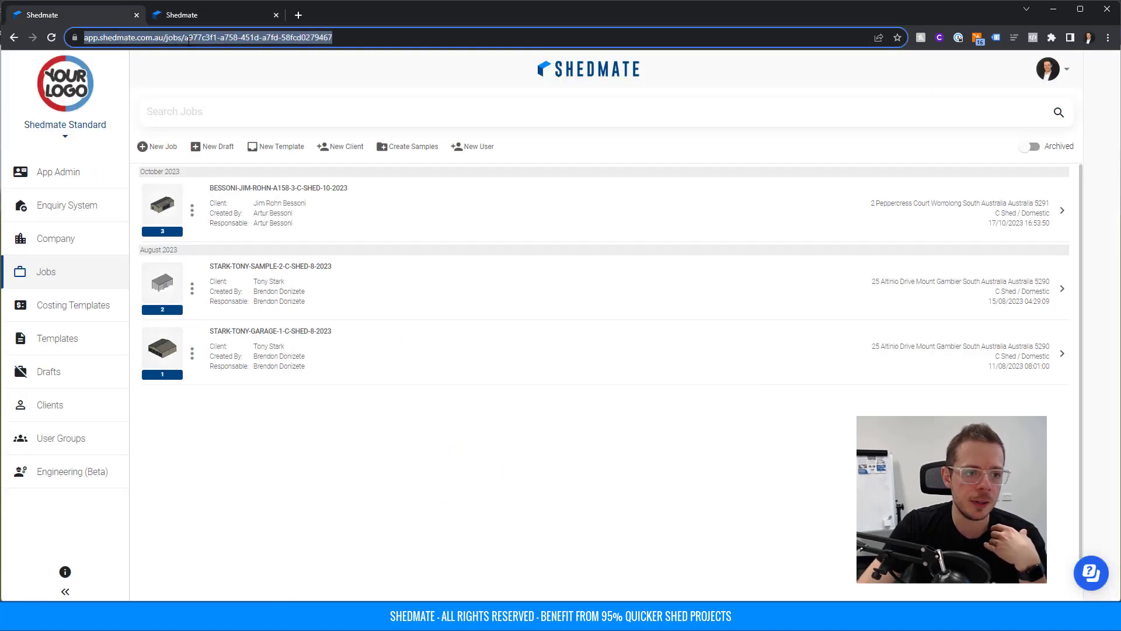
click(61, 372)
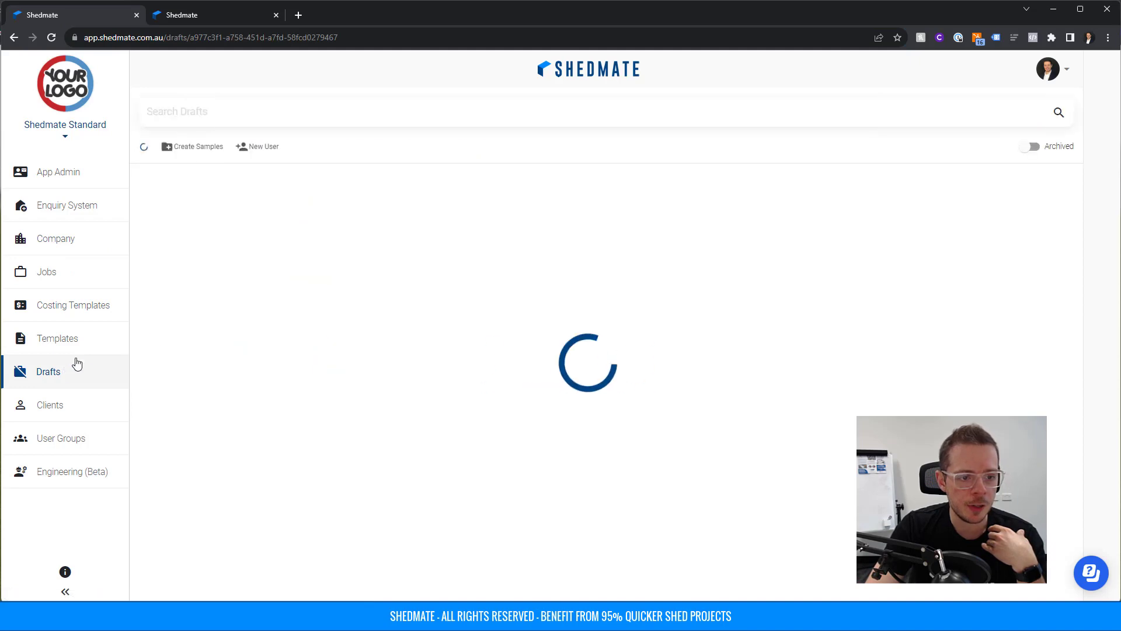
click(231, 188)
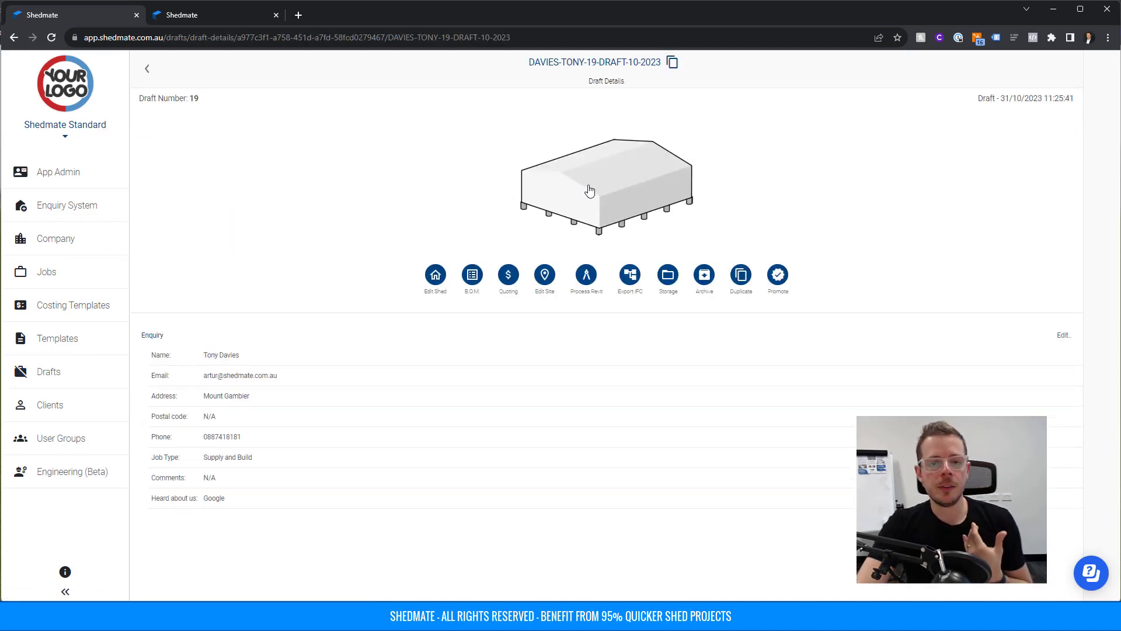
click(208, 15)
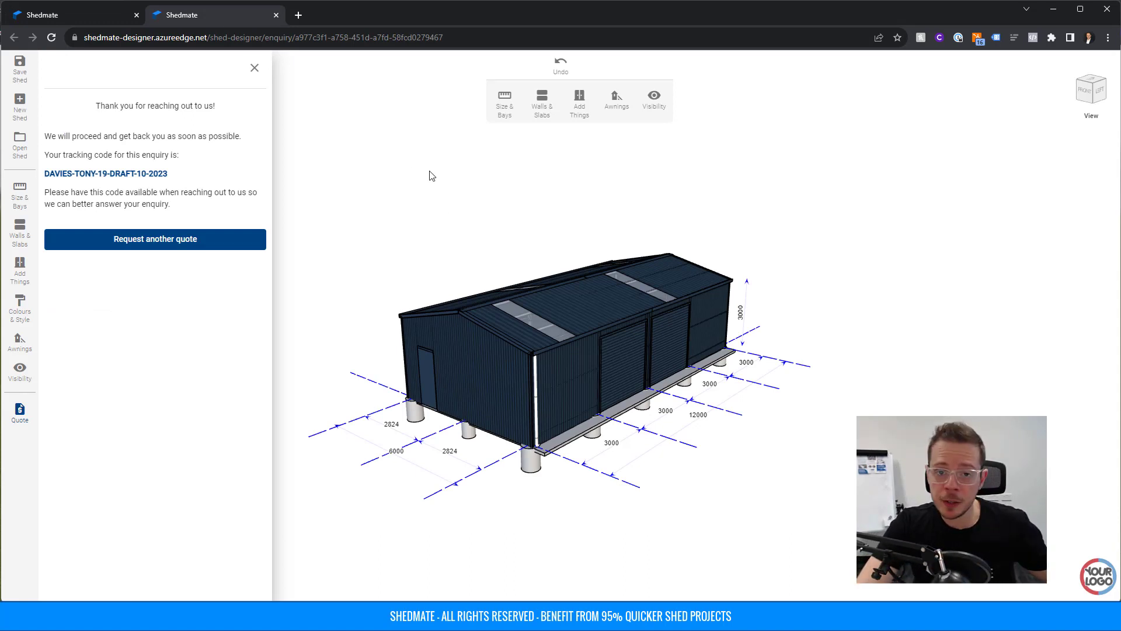
click(97, 11)
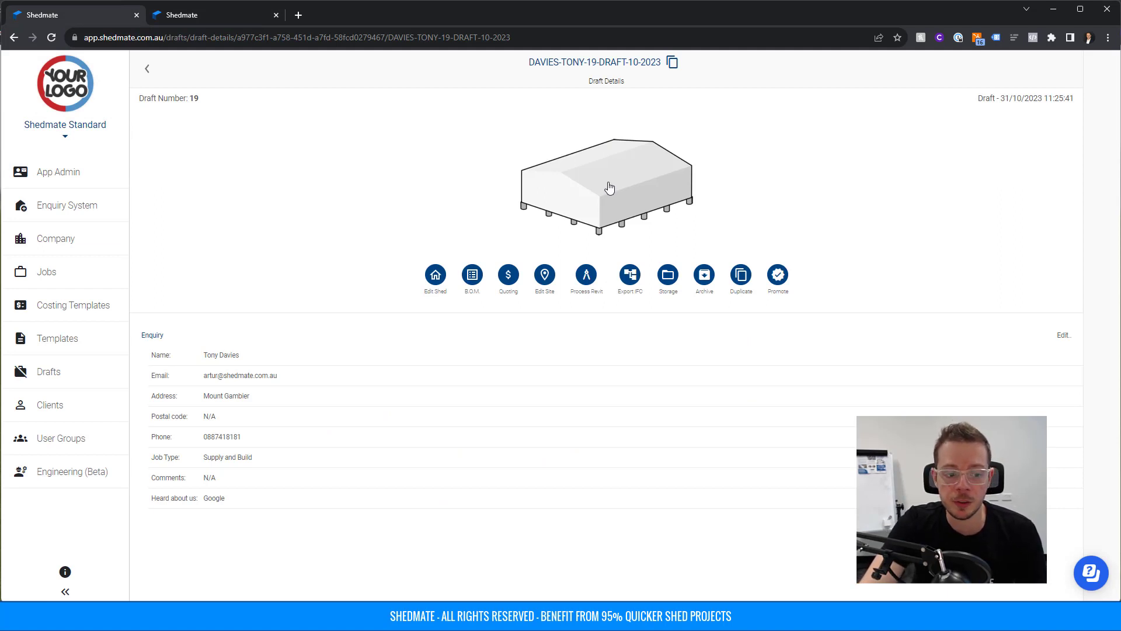
drag(207, 358, 214, 497)
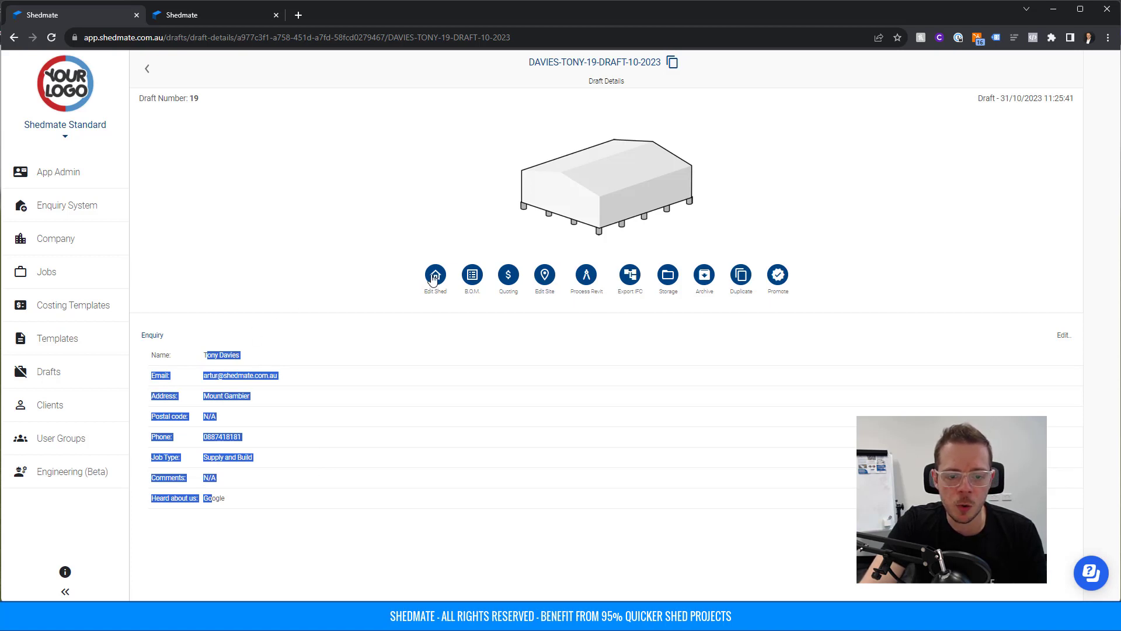
click(600, 188)
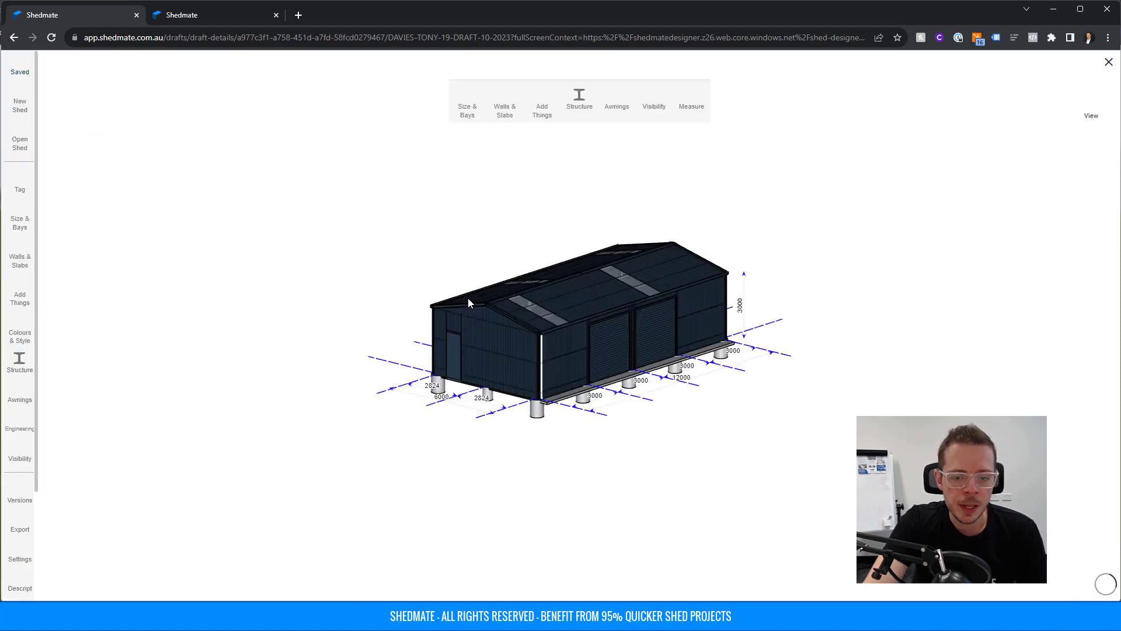
Close the duplicate designer tab and check the Structure settings (C:200-15 columns, TH:75-75 purlins).
scroll(601, 346, up, 8)
scroll(602, 346, down, 1)
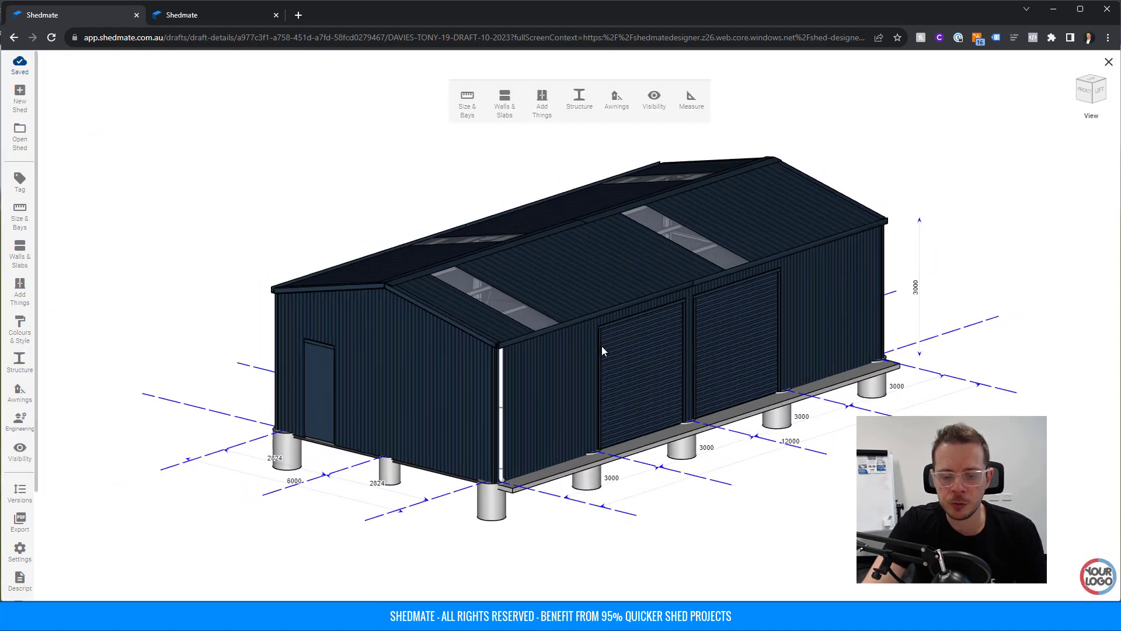
click(238, 22)
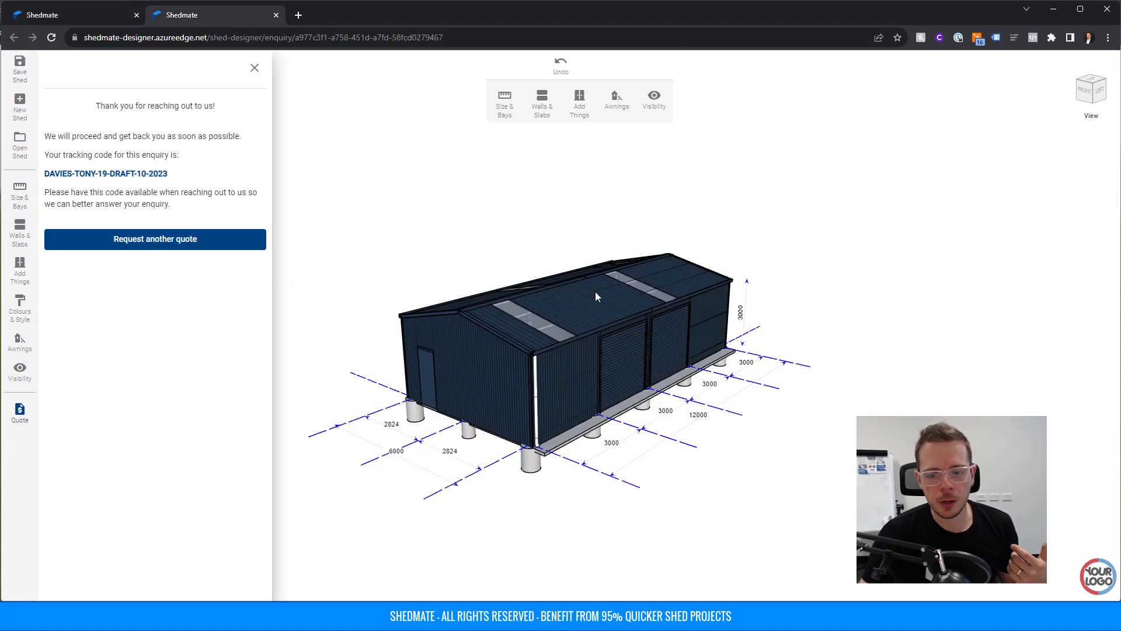
click(276, 15)
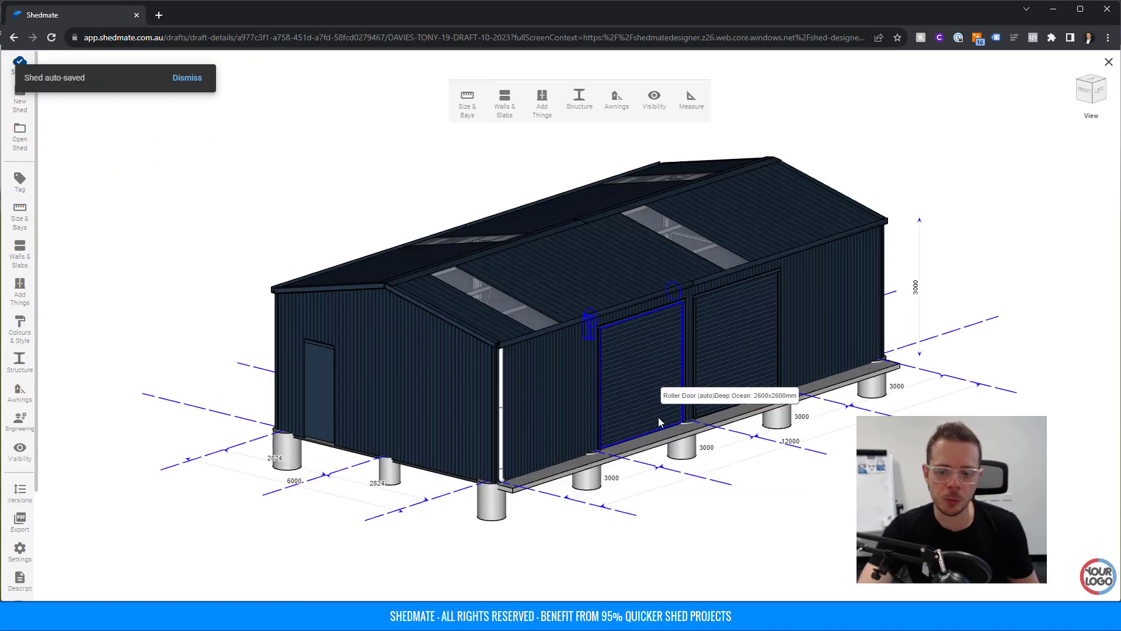
click(577, 111)
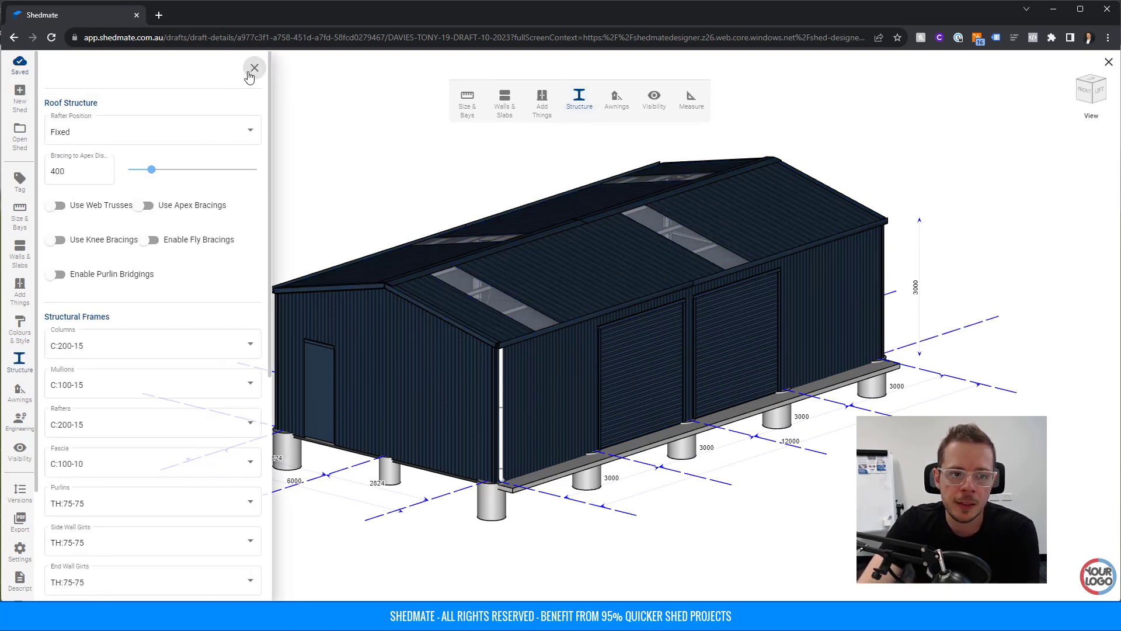
click(254, 68)
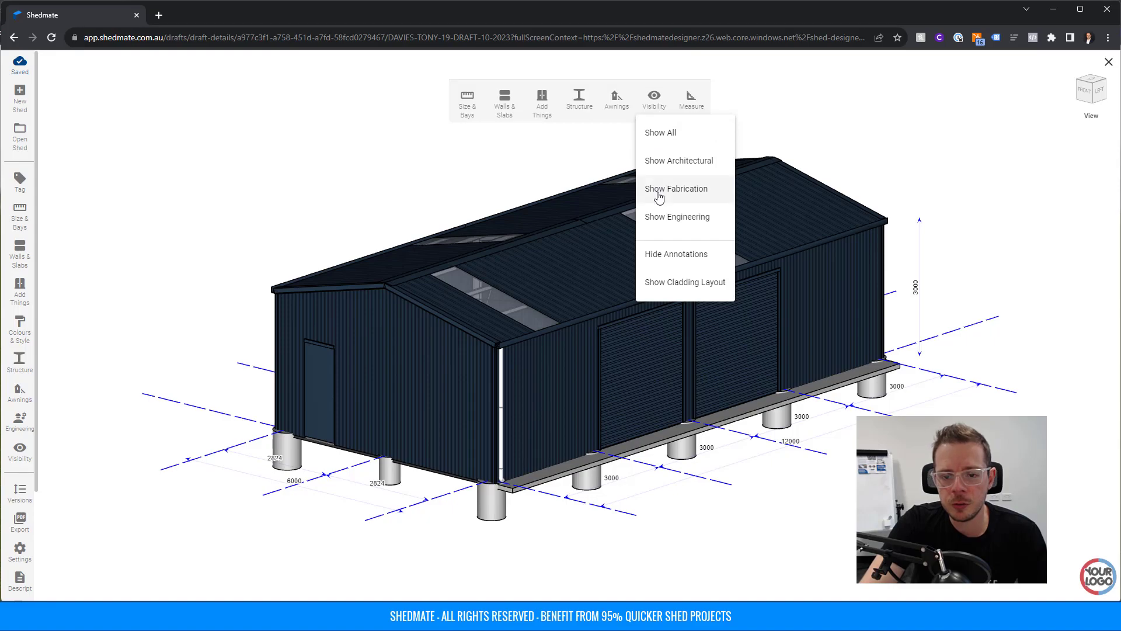
Switch to the Show Fabrication steel-frame view and review the ESG-020 engineering computation.
click(675, 195)
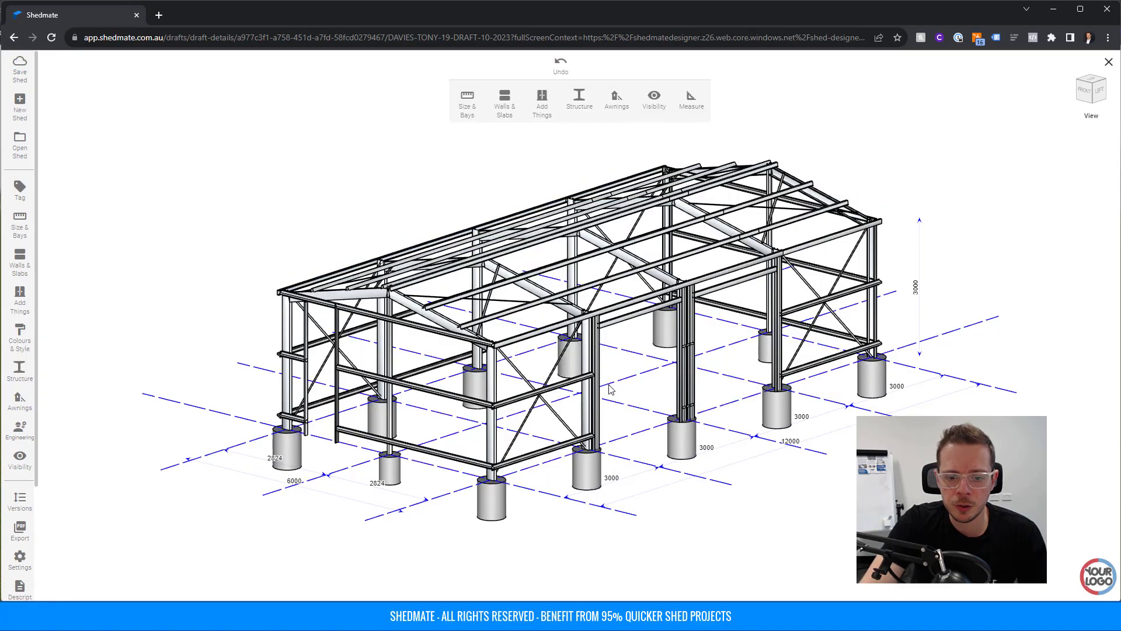
mouse_move(612, 389)
mouse_down()
mouse_move(653, 388)
mouse_move(610, 389)
mouse_up()
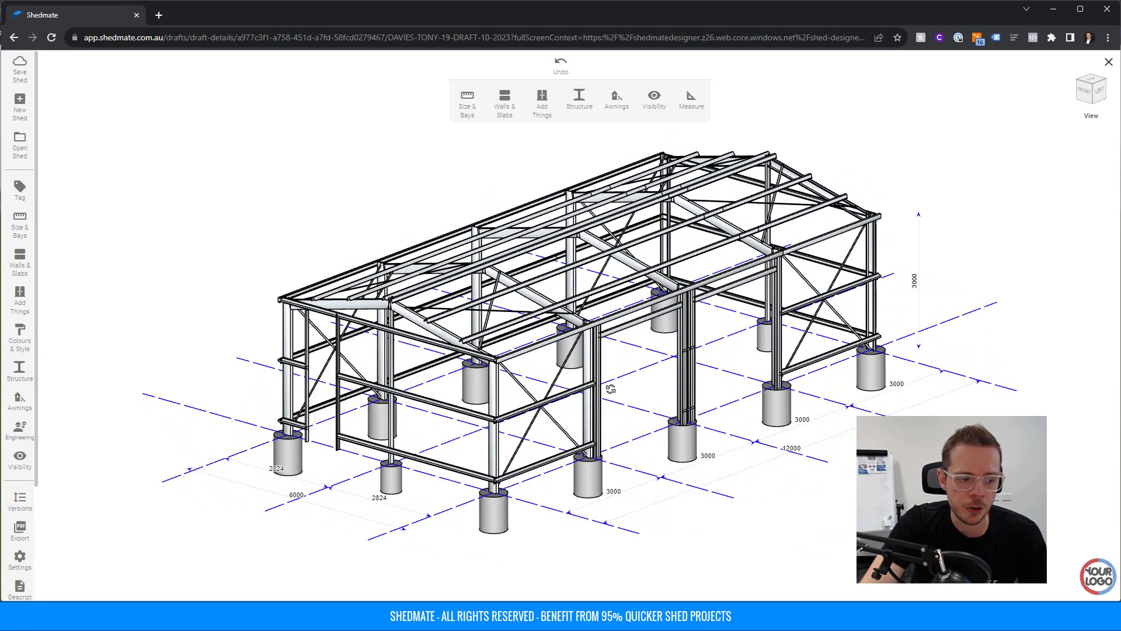
click(17, 431)
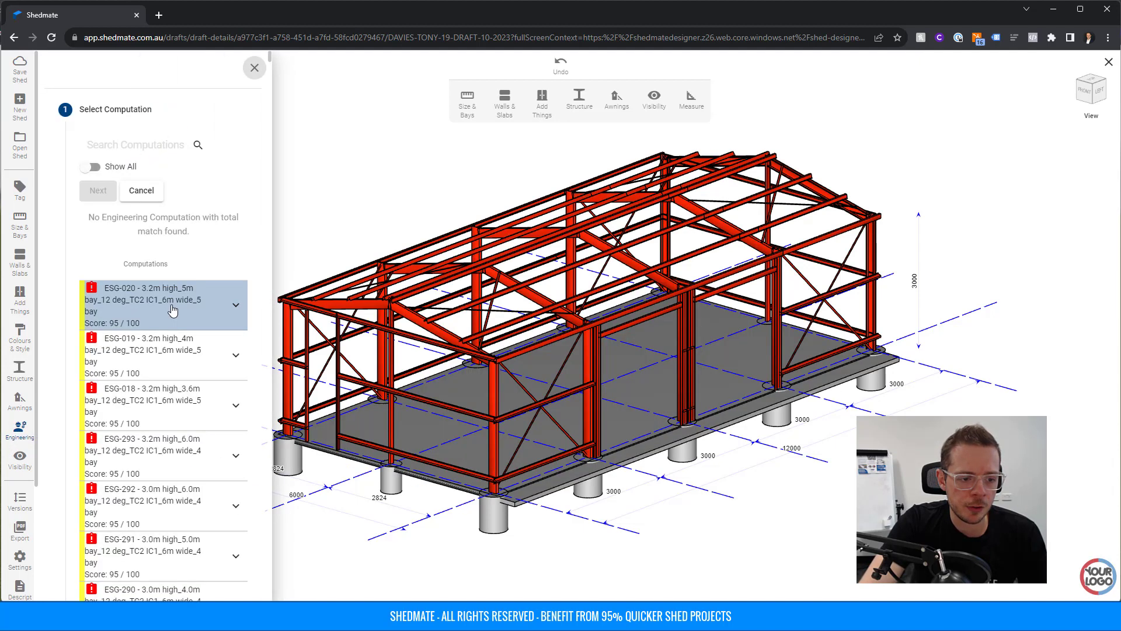
click(164, 312)
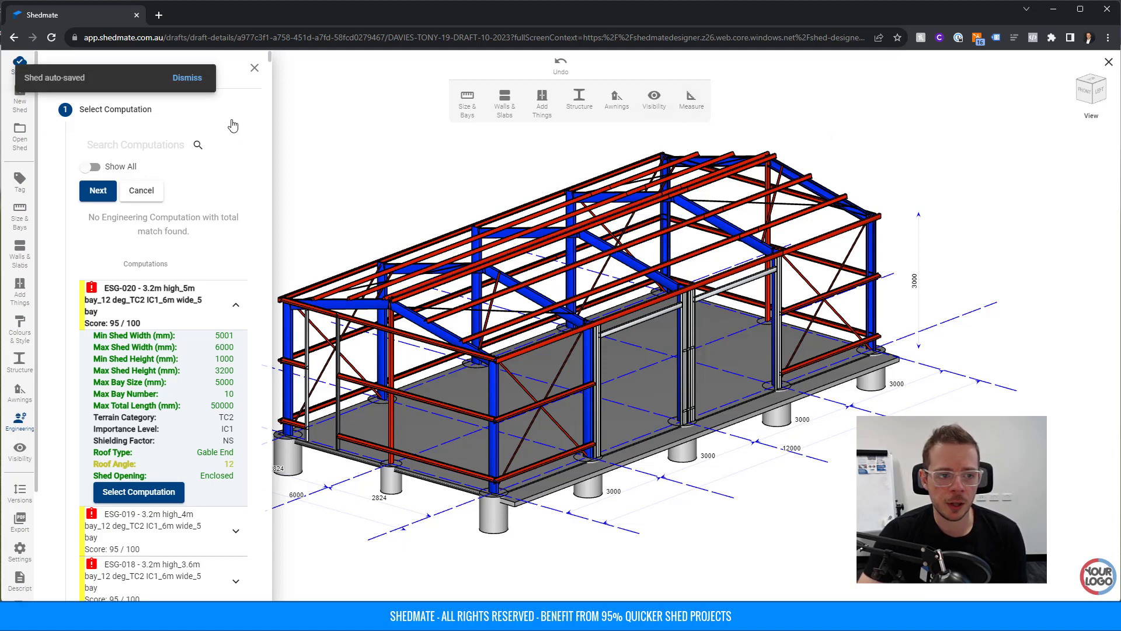
click(255, 68)
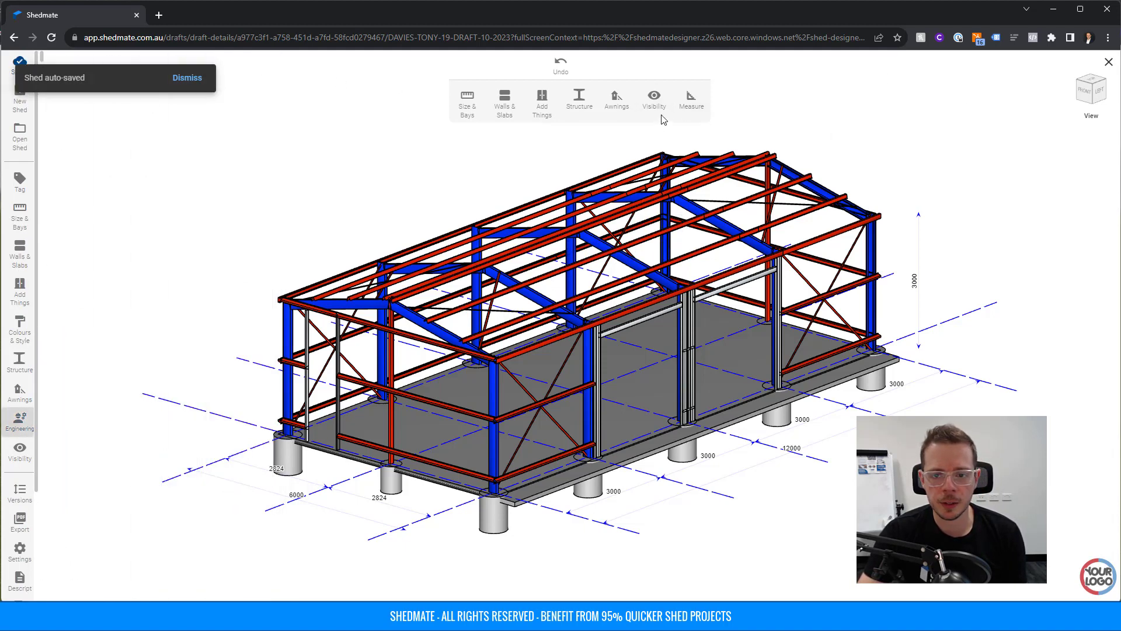
Return to the fully clad shed view and select then deselect the gable roof.
click(654, 99)
click(658, 126)
click(601, 235)
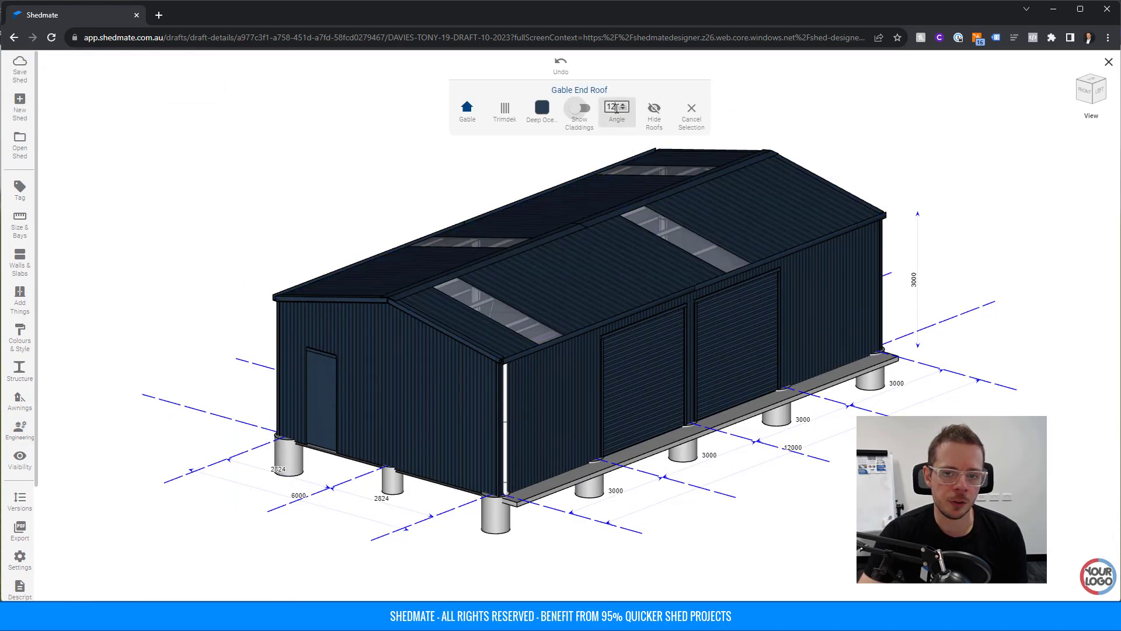
click(827, 140)
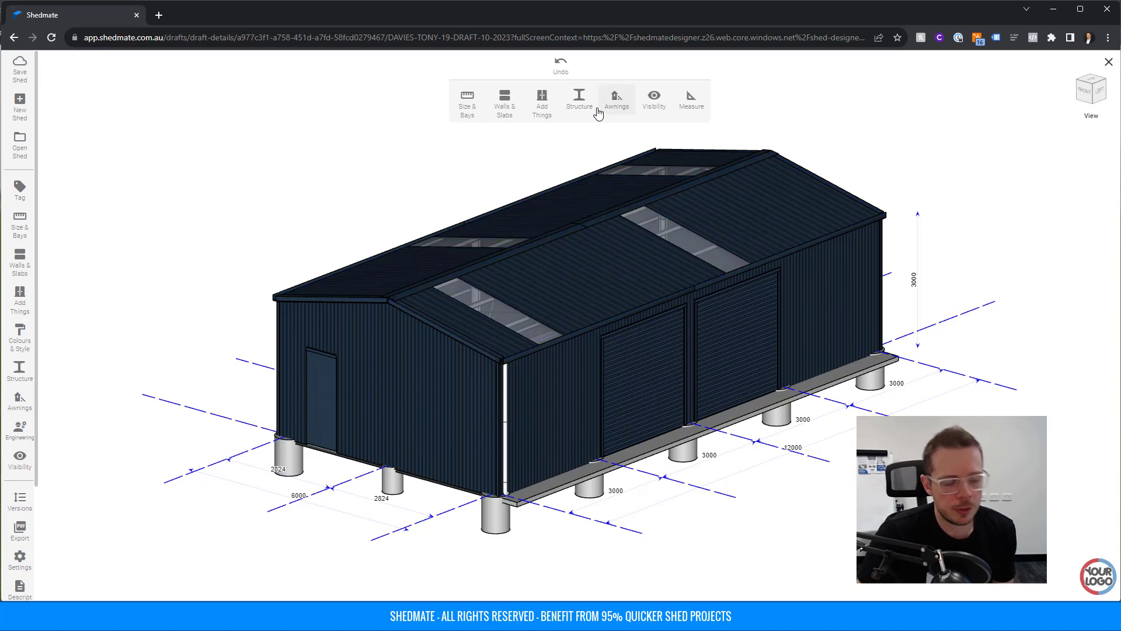
Apply ESG-020 sizes to all members (C:150-24, TH:96-120, 450×600 footings) and save the shed.
click(20, 430)
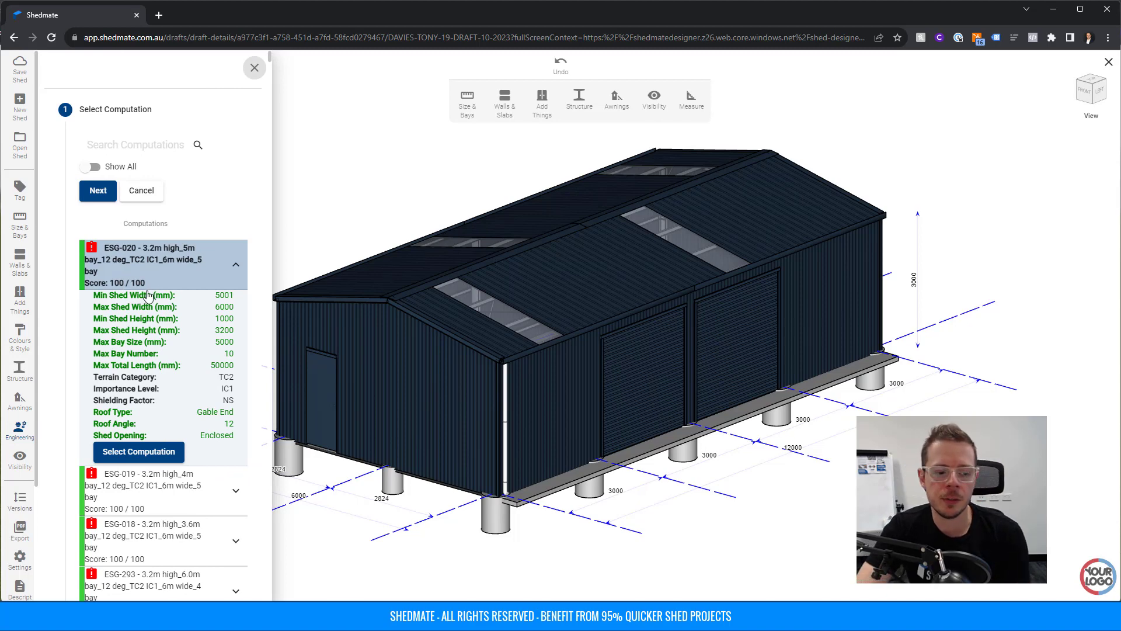
click(658, 102)
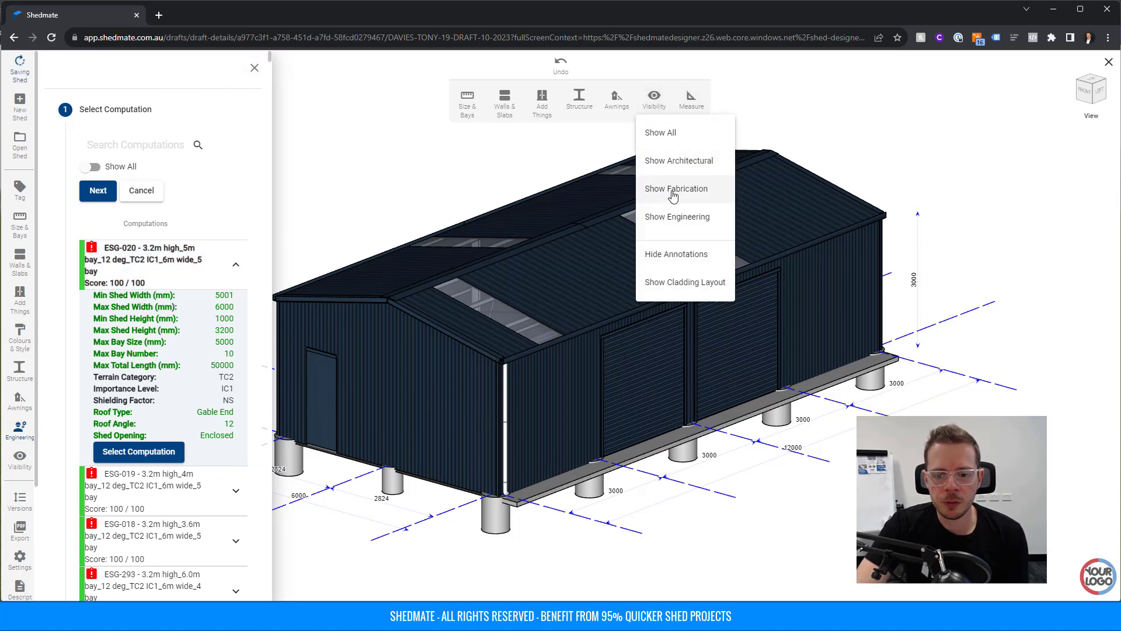
click(663, 185)
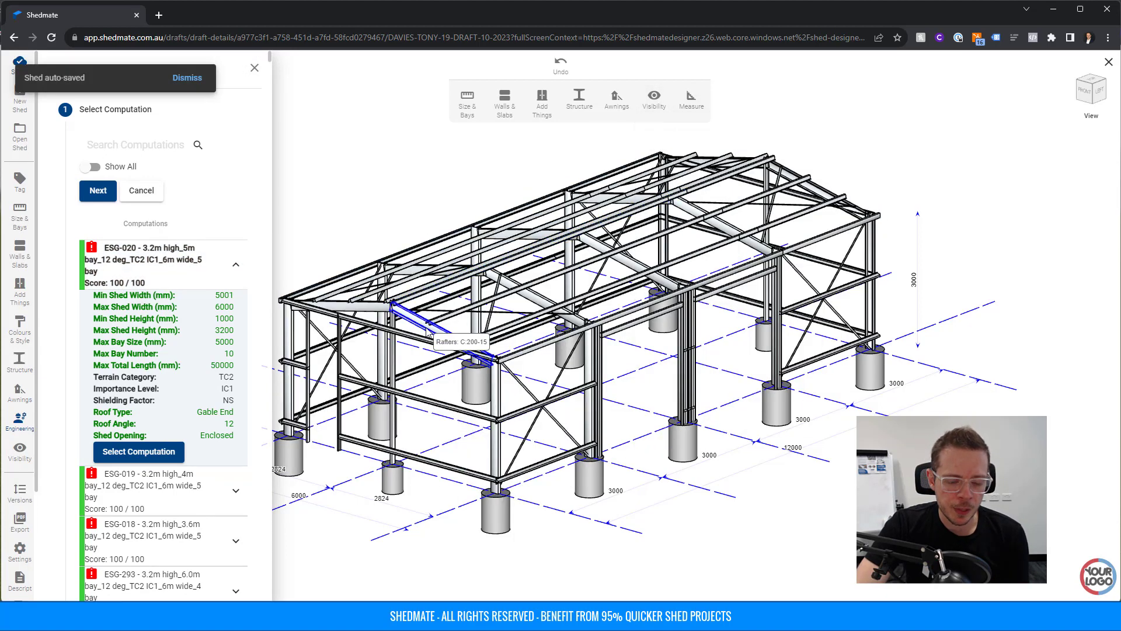
click(143, 452)
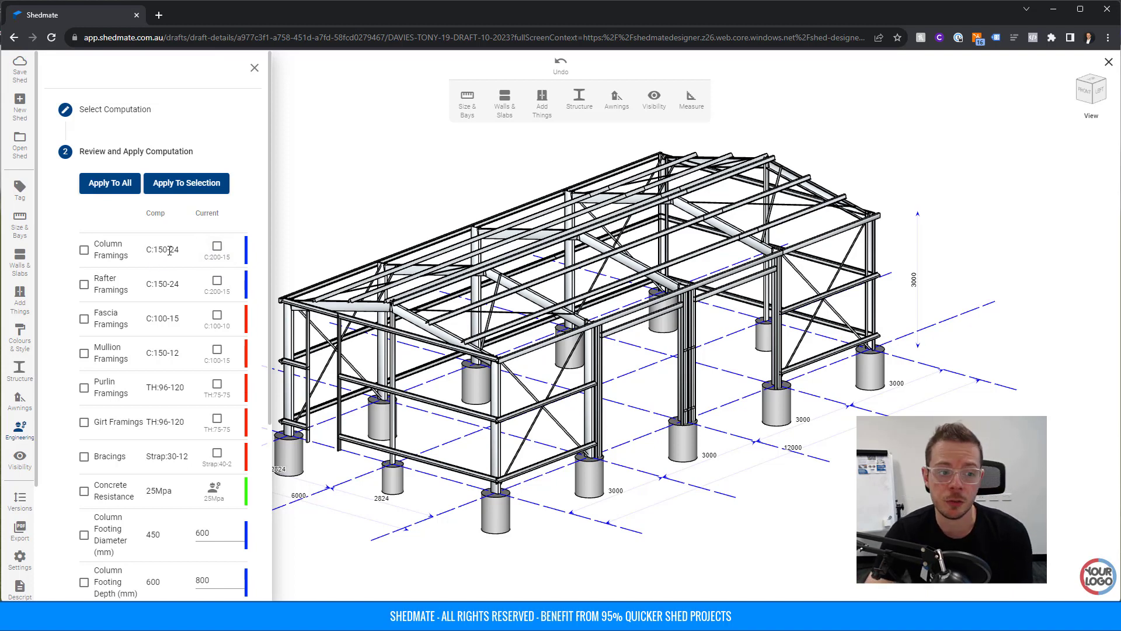
click(111, 178)
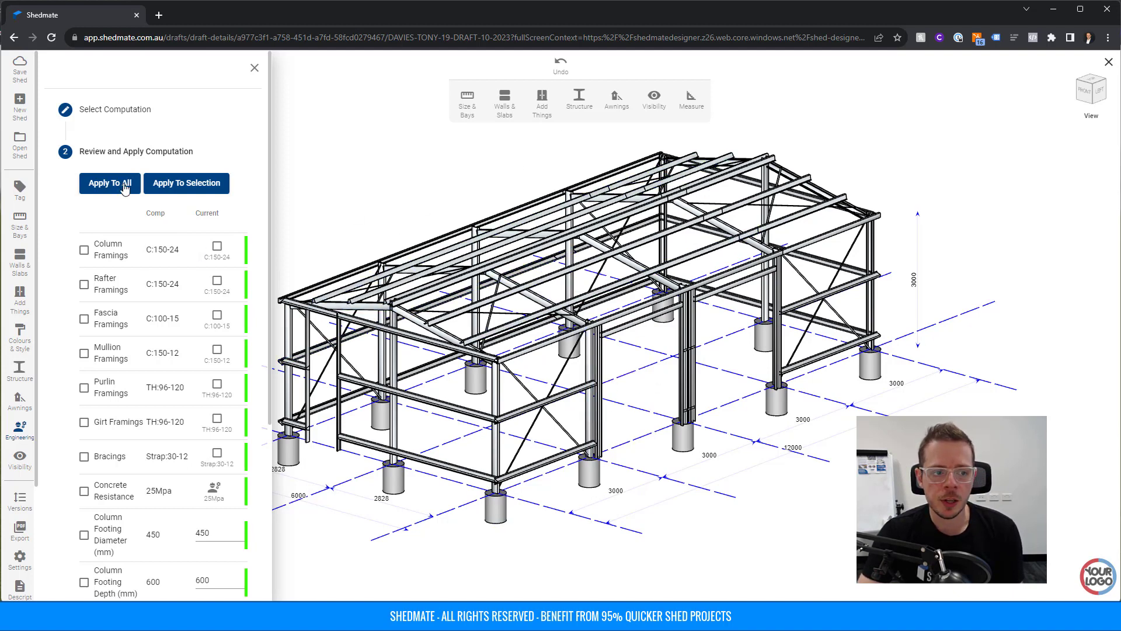
click(255, 68)
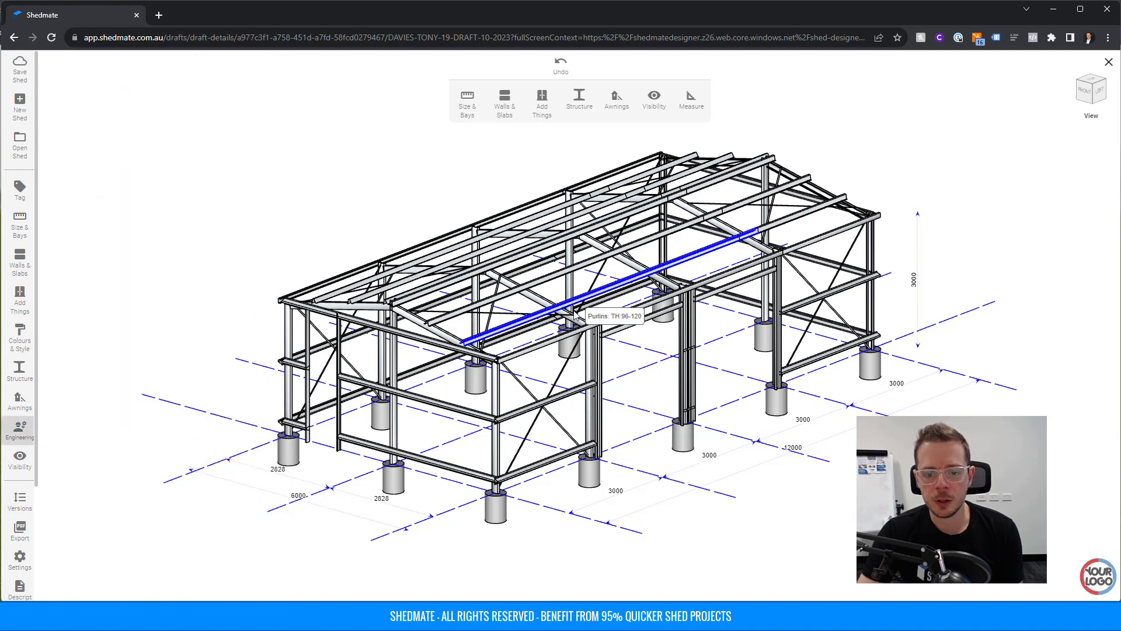
click(19, 70)
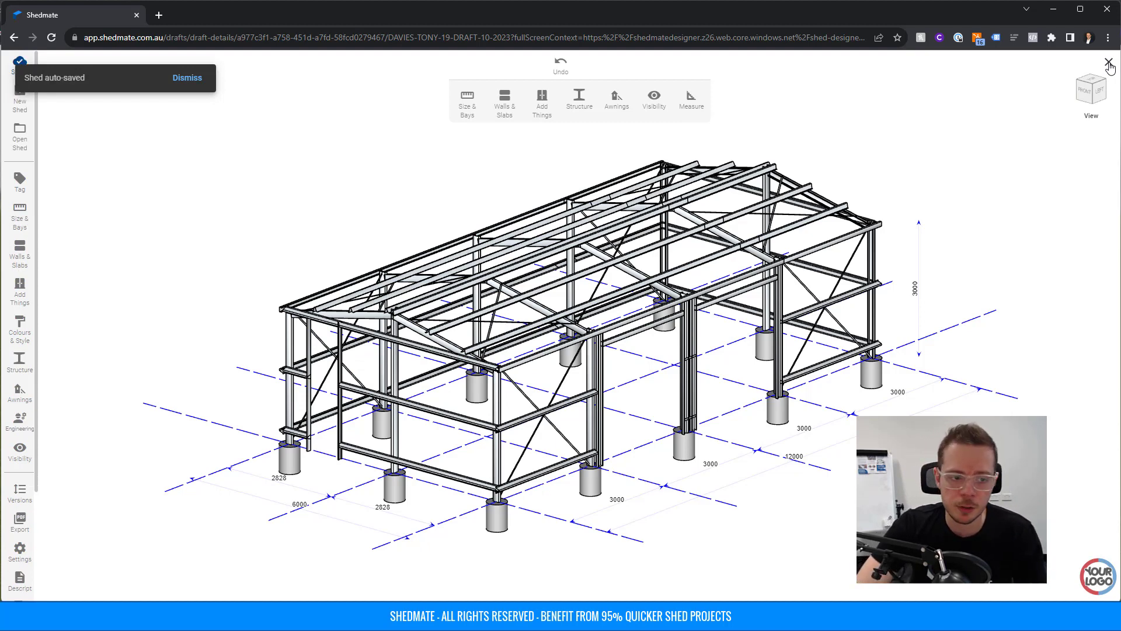
Leave the designer and open the shed's bill of materials, reviewing the Frames list.
click(1109, 63)
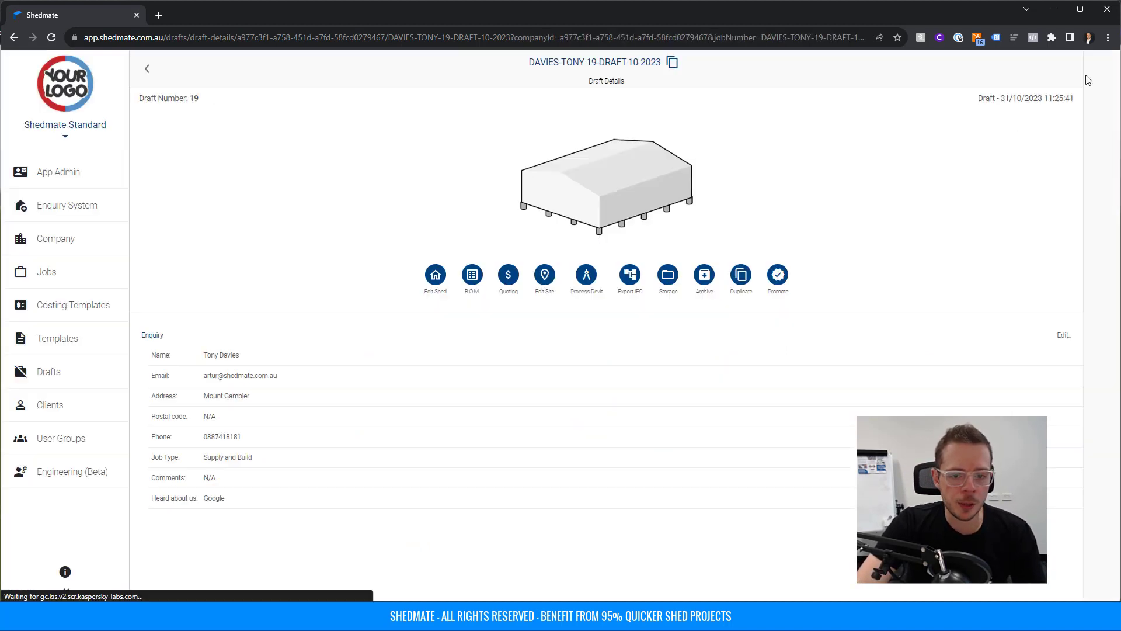
click(473, 276)
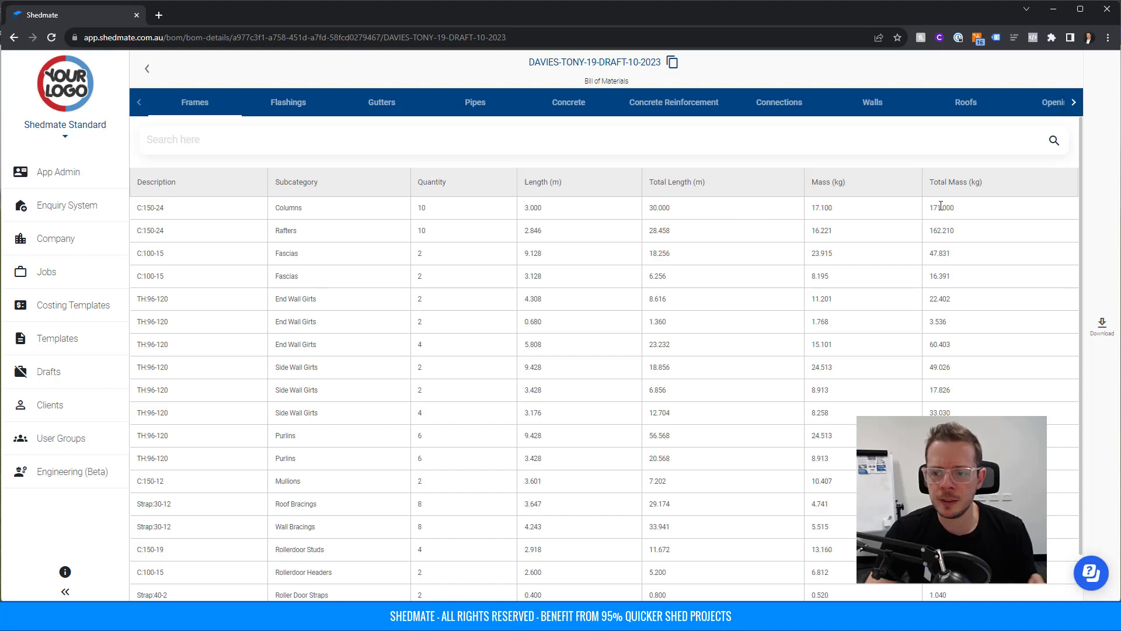
scroll(951, 266, down, 1)
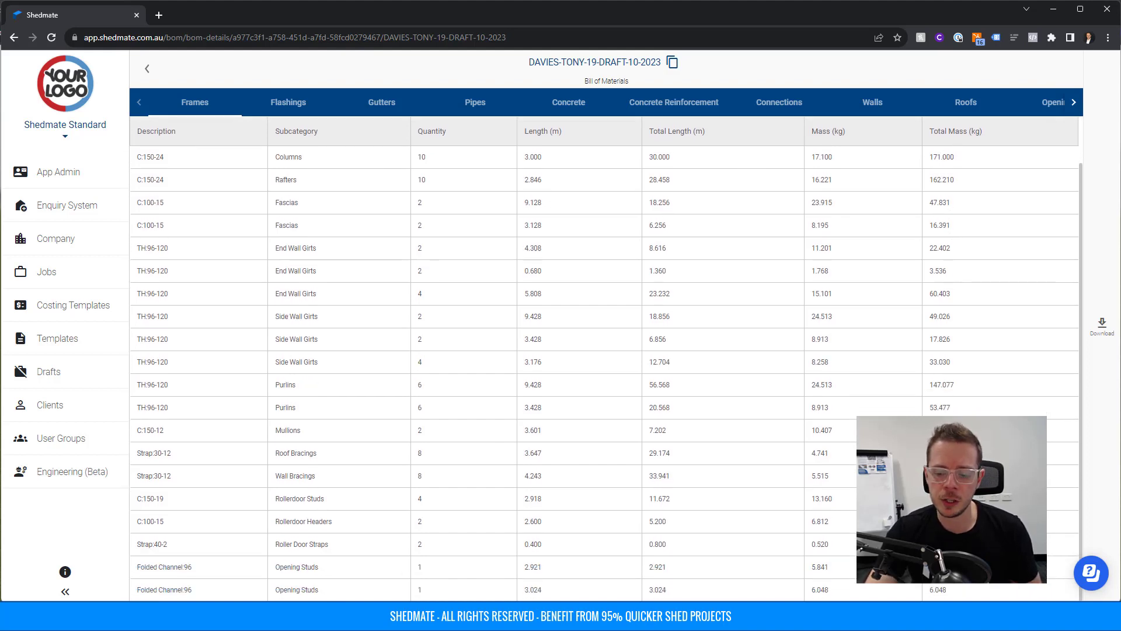
scroll(979, 349, up, 1)
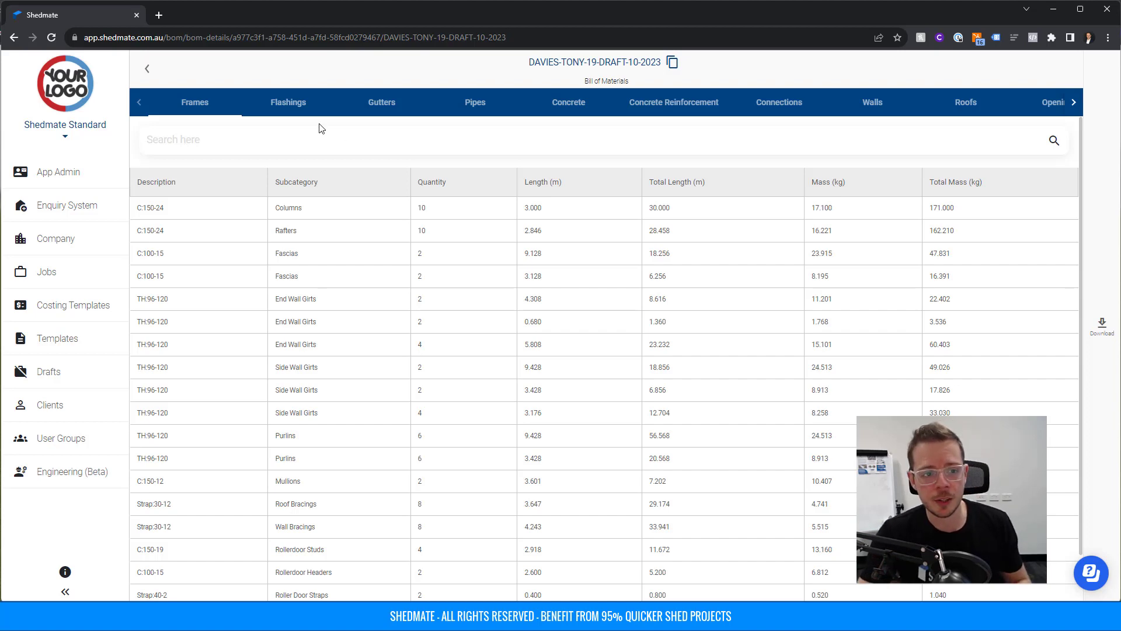
Review the Flashings, Gutters, Pipes, Concrete, Reinforcement, Connections, Walls and Roofs lists, then return to draft details.
click(306, 112)
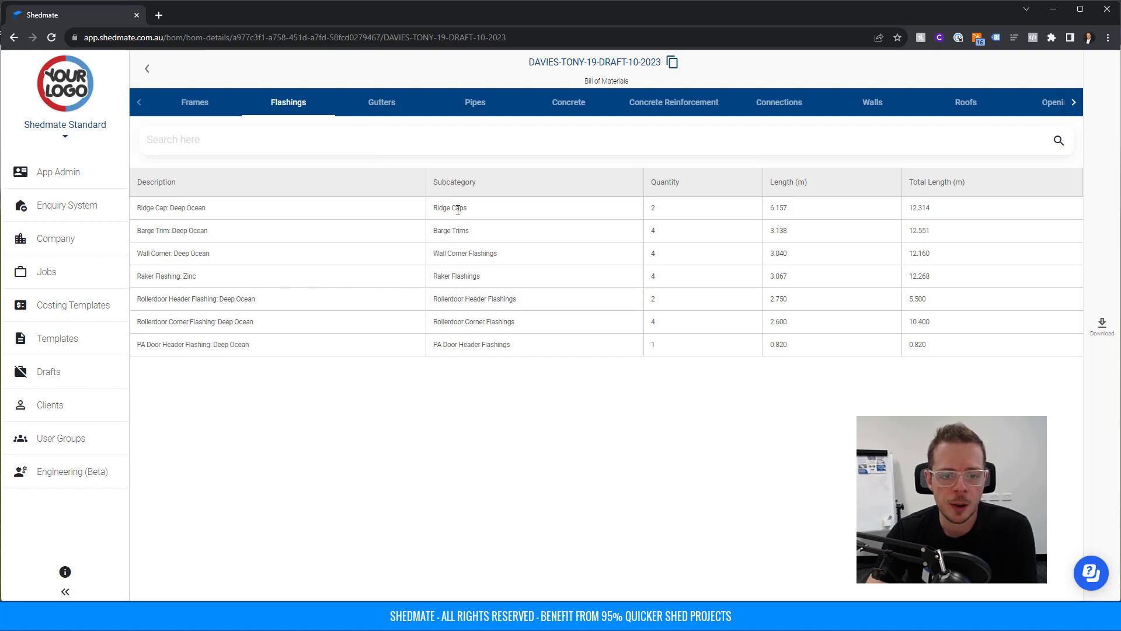
click(382, 106)
click(486, 107)
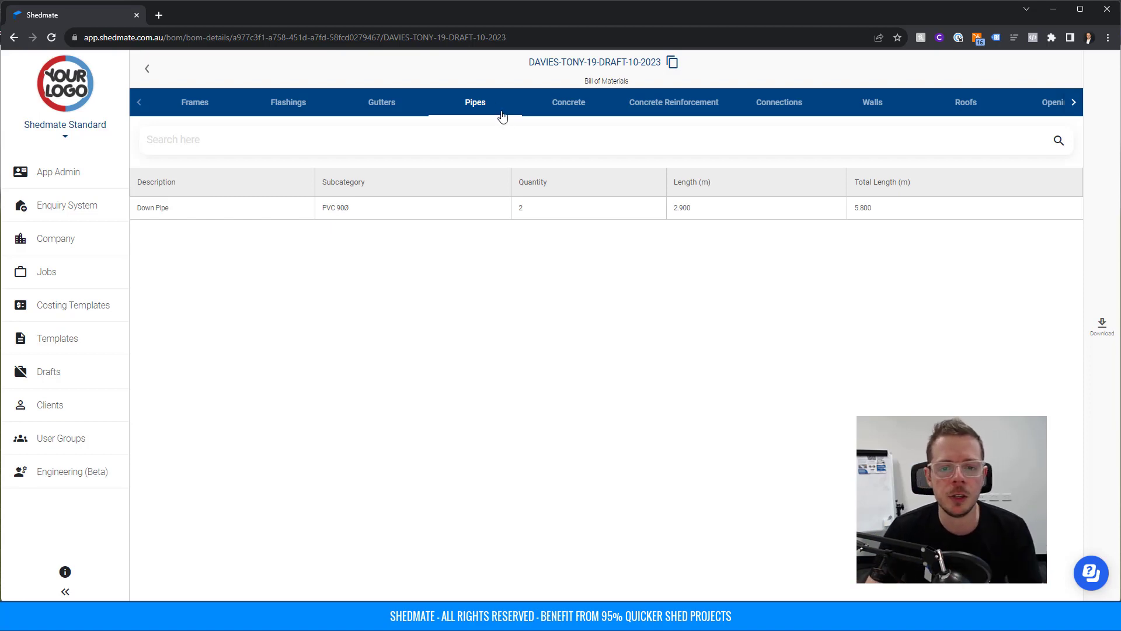
click(566, 108)
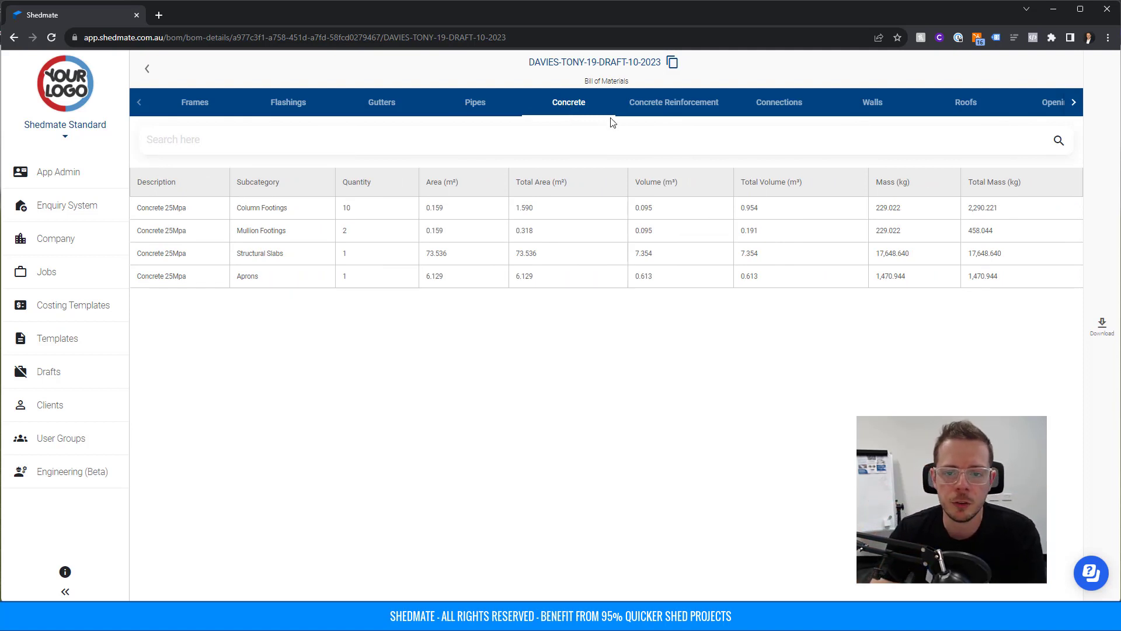
click(669, 110)
click(800, 109)
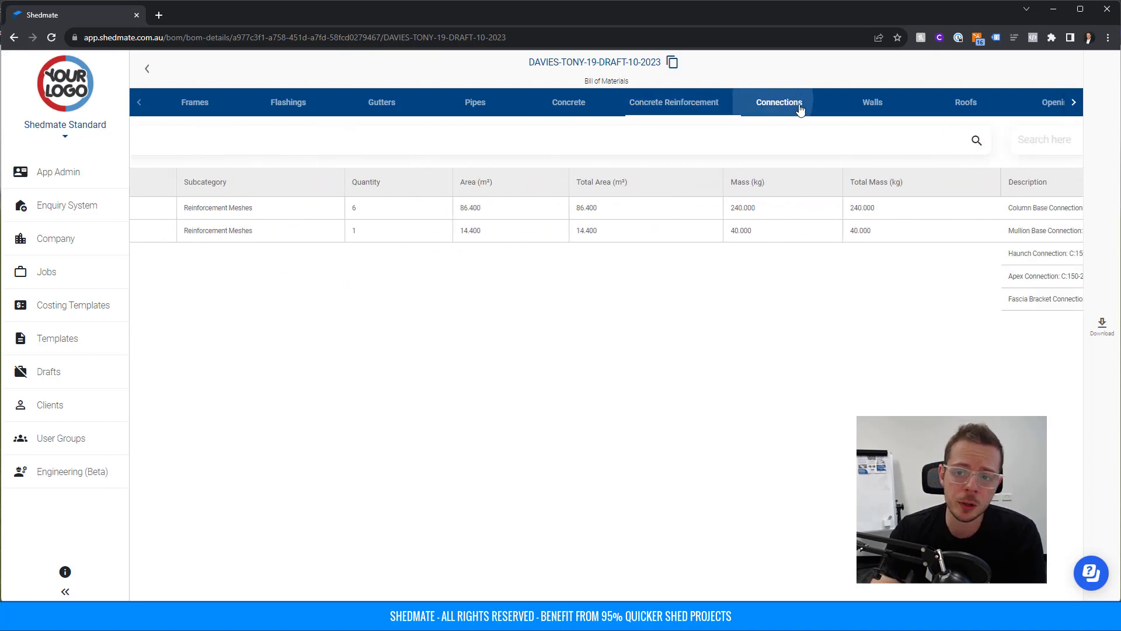
click(872, 108)
click(967, 109)
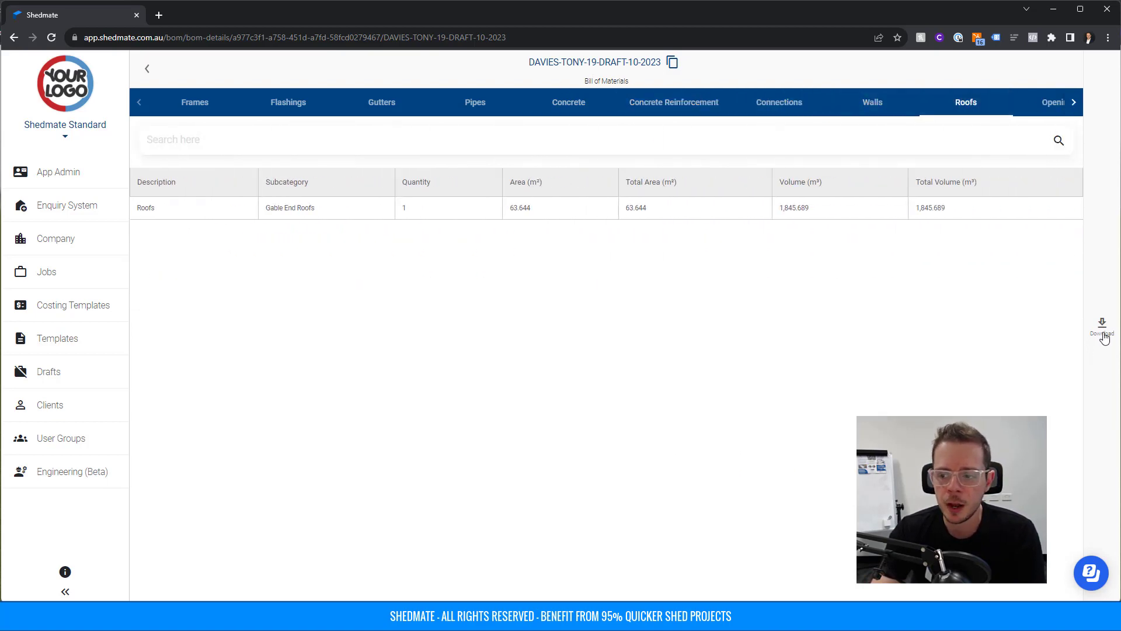
click(147, 73)
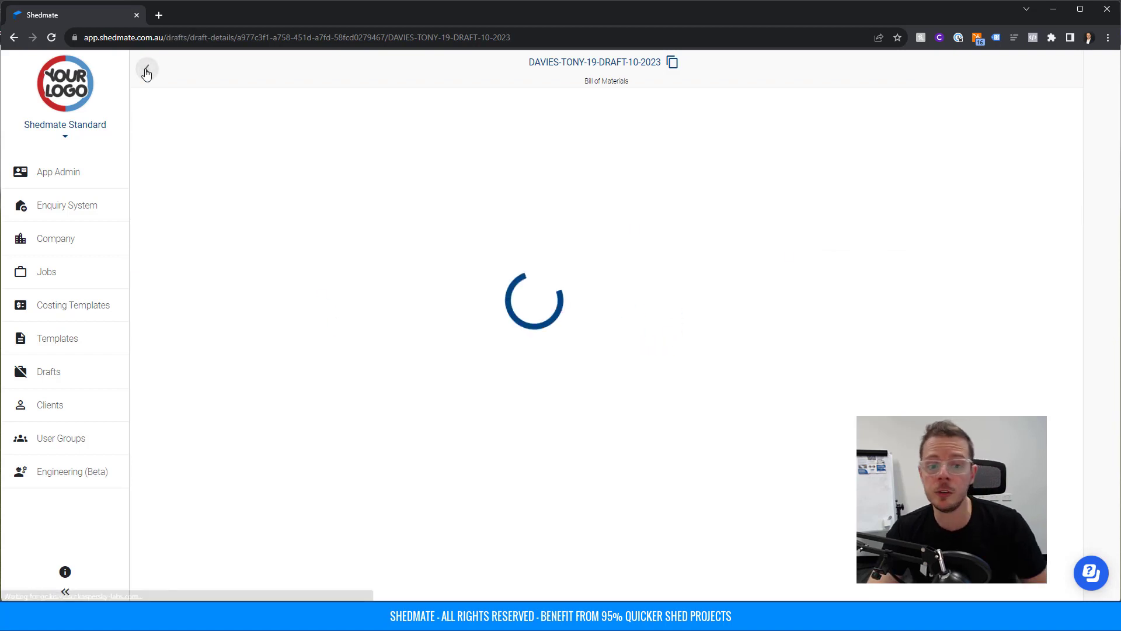
Open the draft's Quoting Revisions and start a New Quote to reach the costing templates.
click(505, 276)
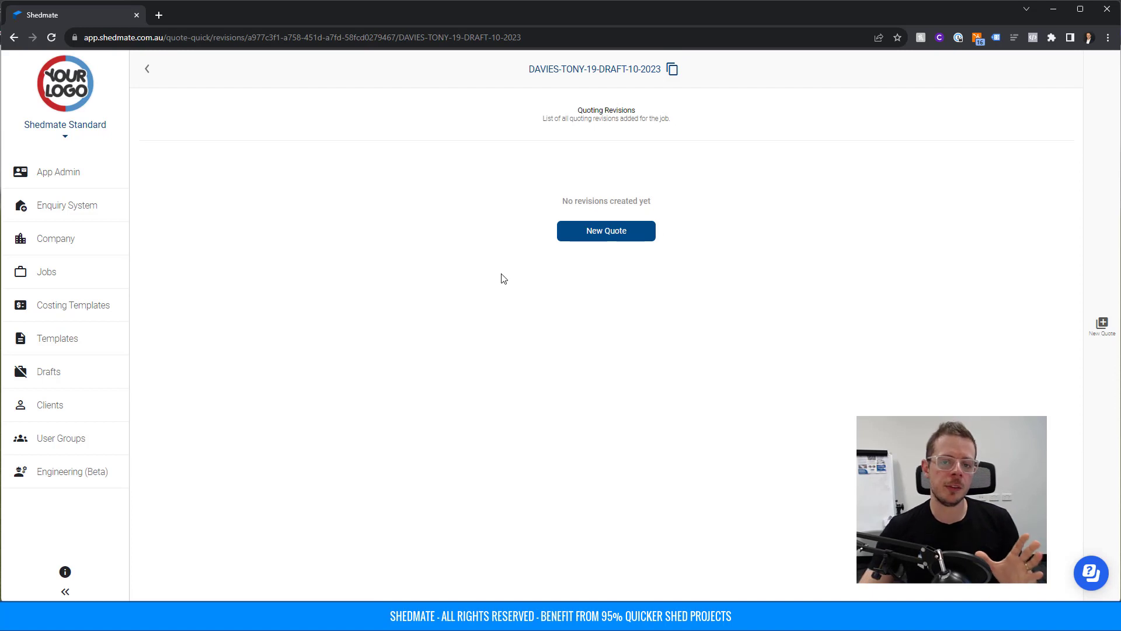
click(588, 234)
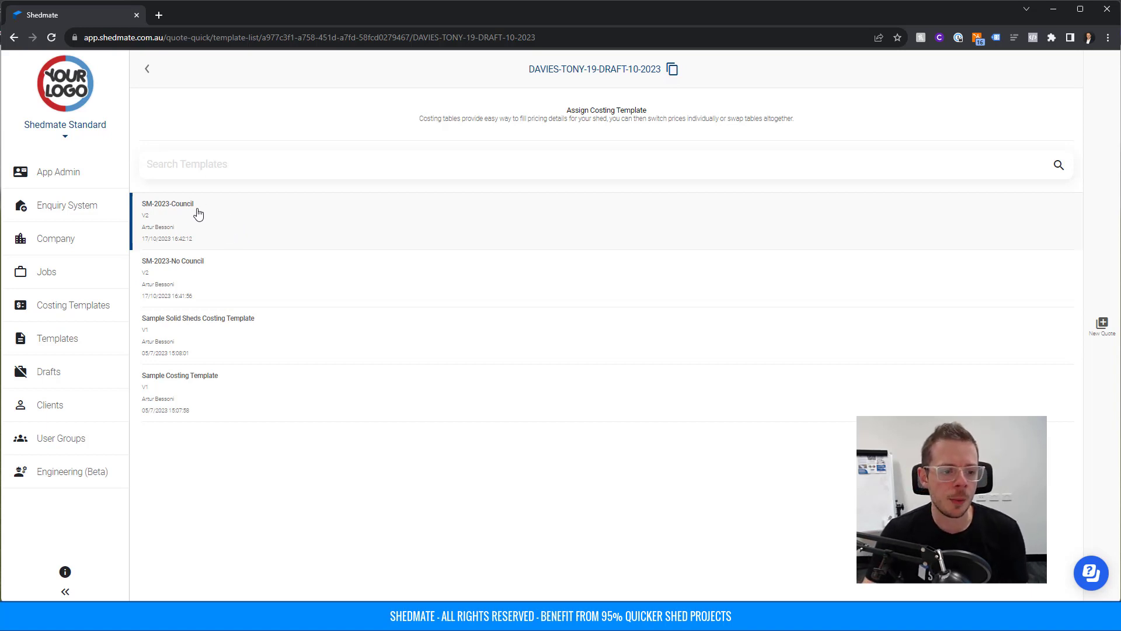
Assign SM-2023-No Council, check the Shed Erection and Council Fees lines, and save Revision 1 at $17,922.99.
click(180, 273)
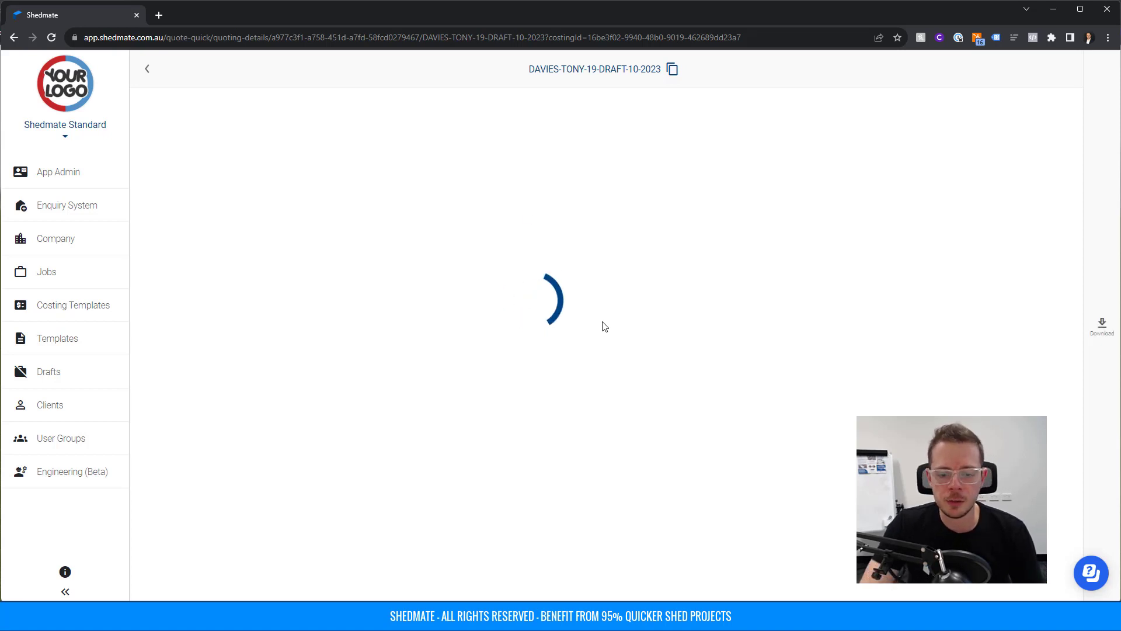
scroll(1000, 330, down, 1)
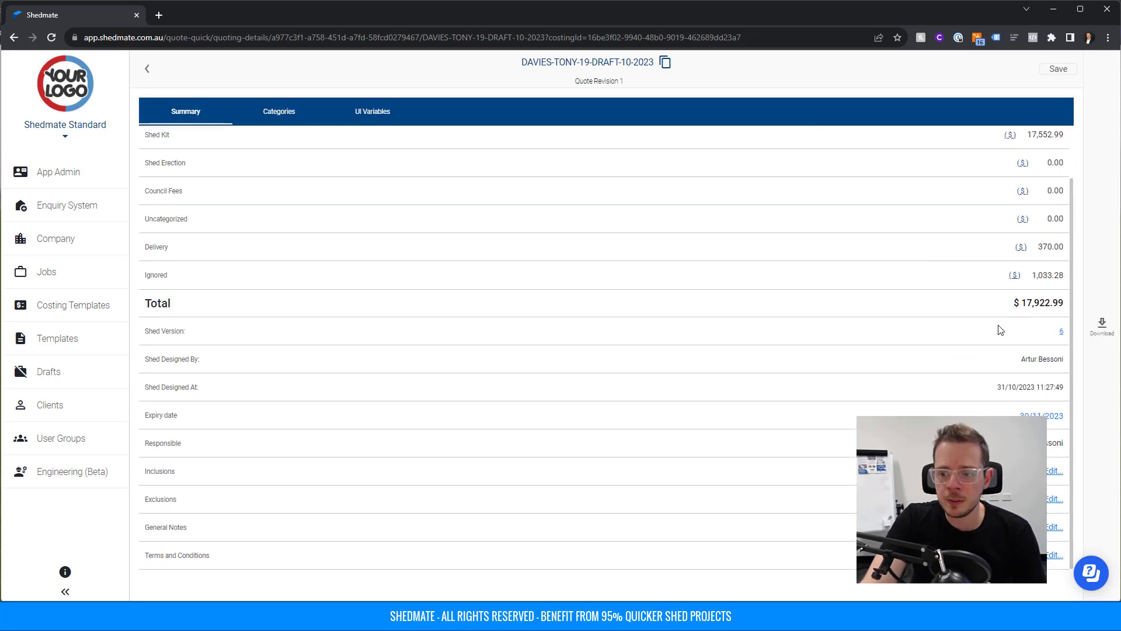
scroll(1052, 306, up, 1)
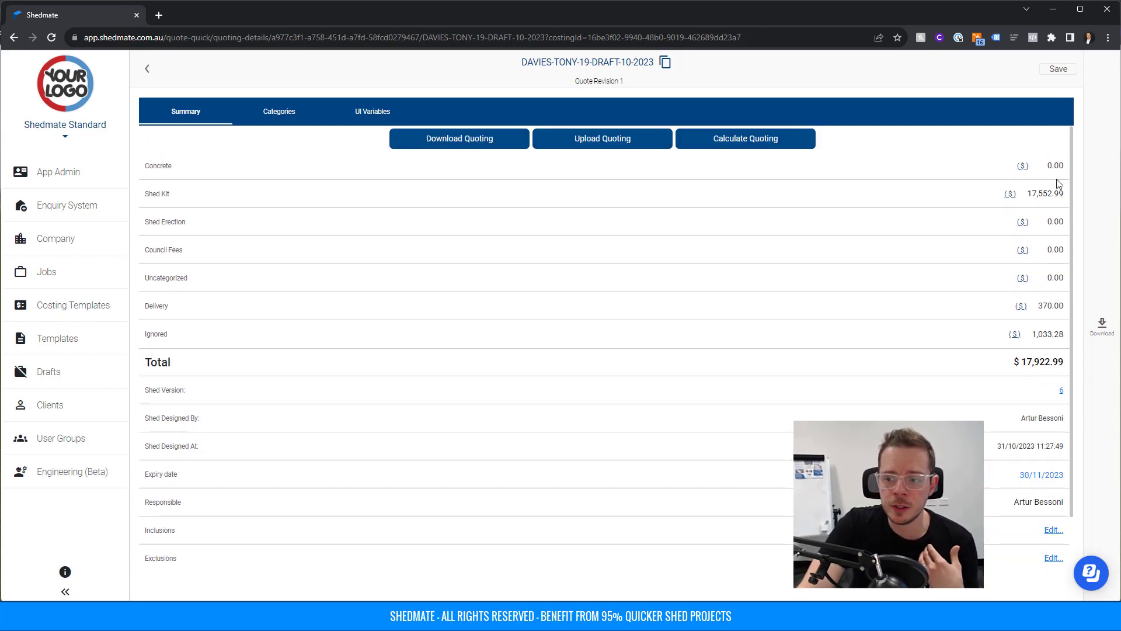
drag(167, 222, 186, 223)
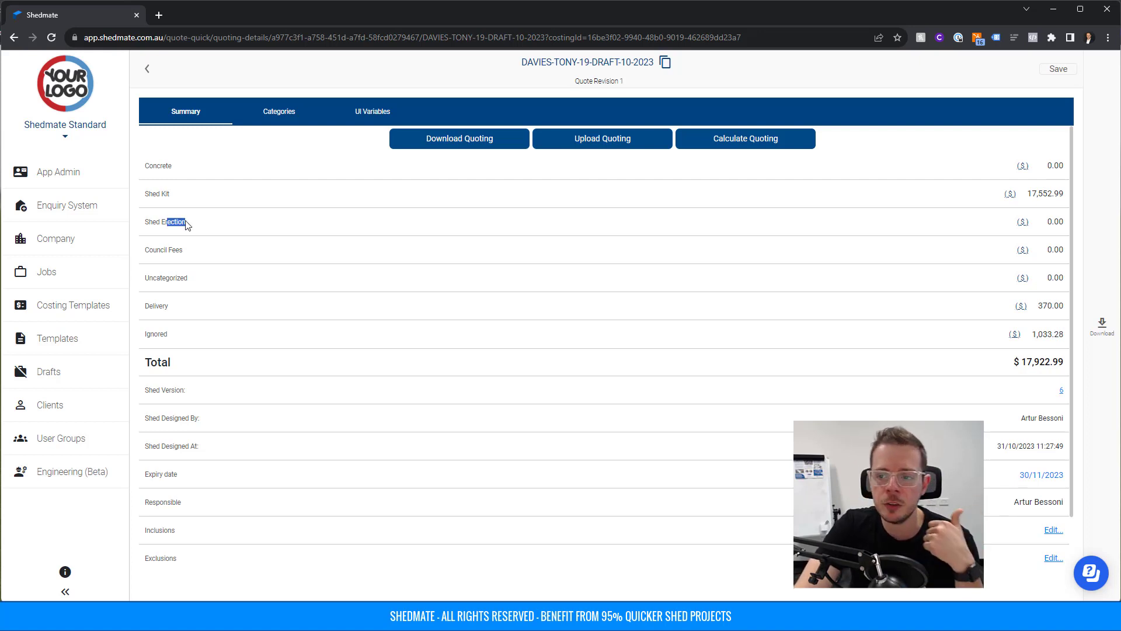
drag(157, 251, 191, 257)
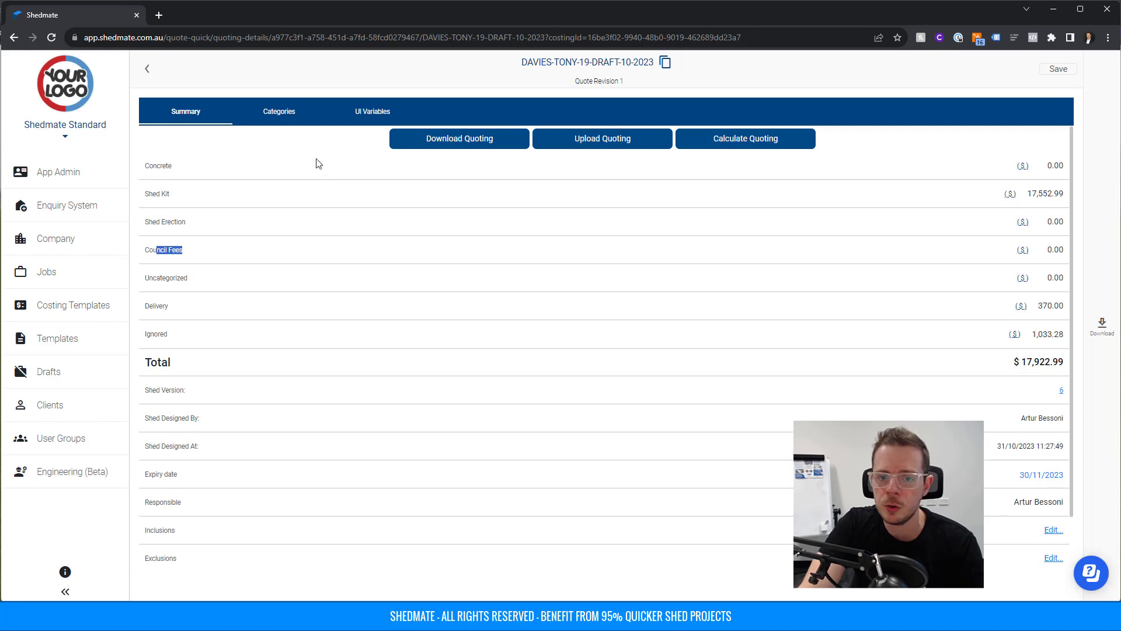
scroll(581, 326, down, 1)
scroll(580, 326, up, 1)
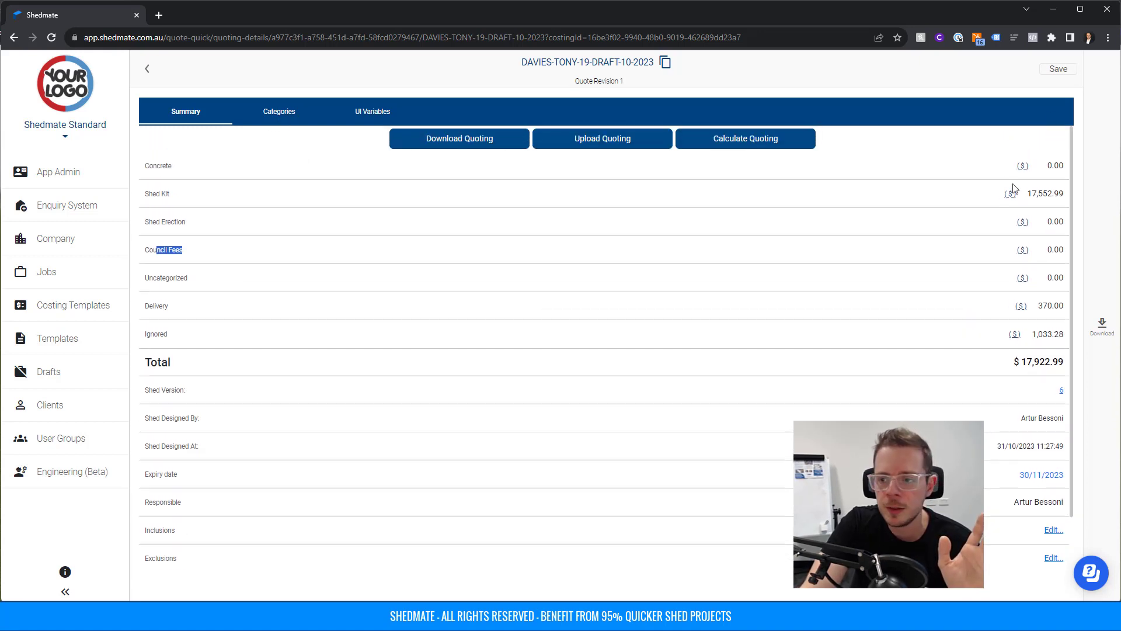
click(1058, 70)
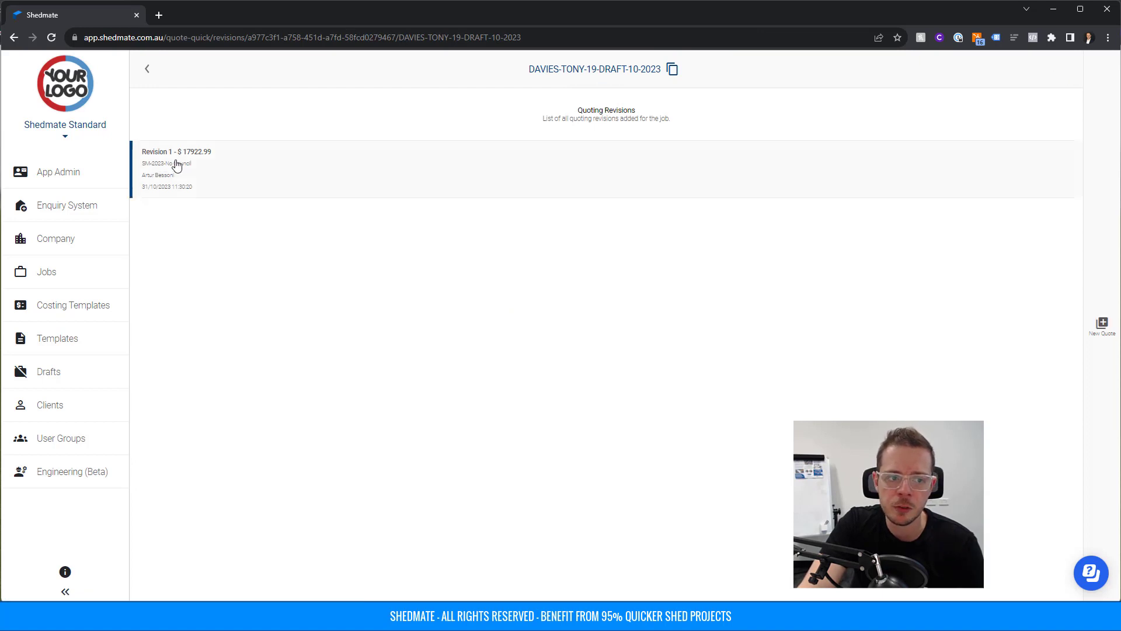
Download only Revision 1's quotation using QuotingTemplate - SAMPLE.docx, with Contract and Invoice unticked.
click(182, 164)
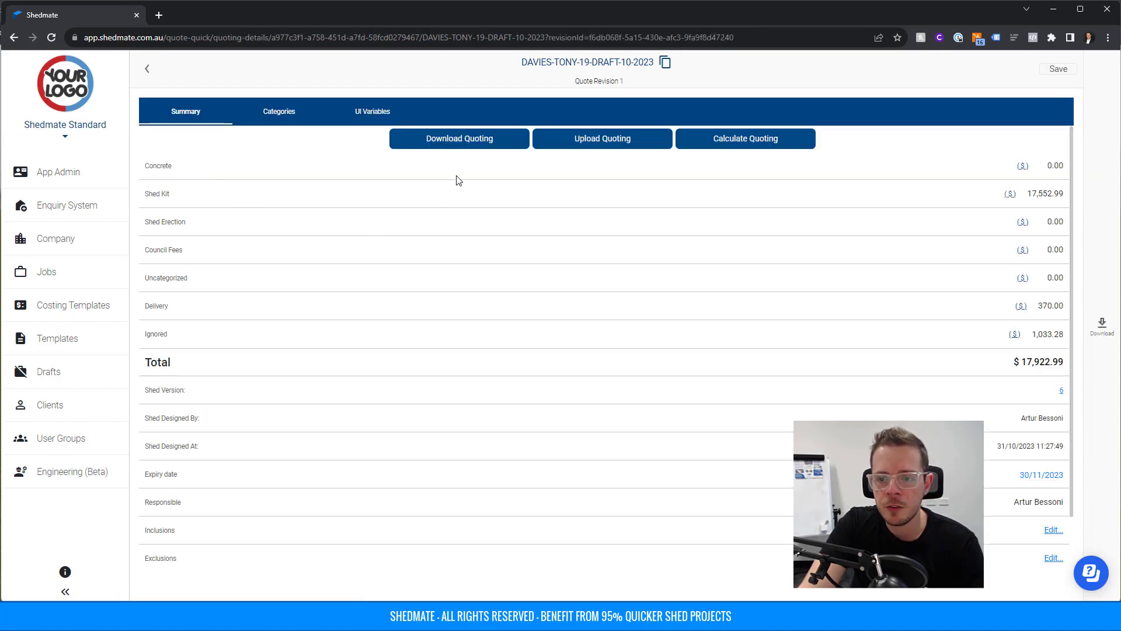
click(1102, 326)
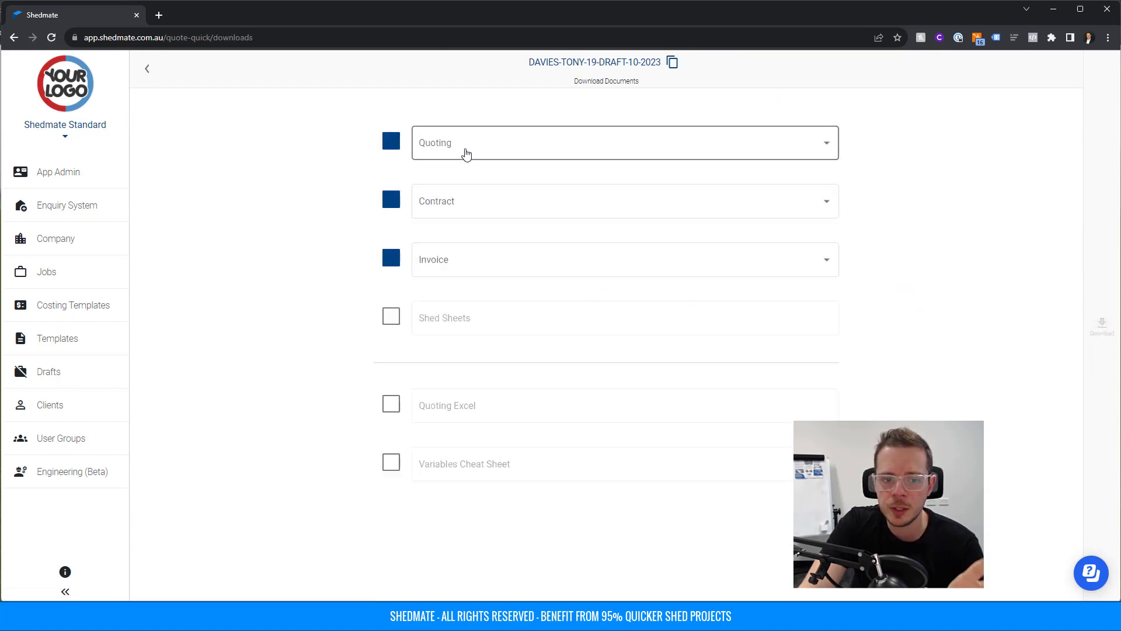
click(466, 153)
click(466, 151)
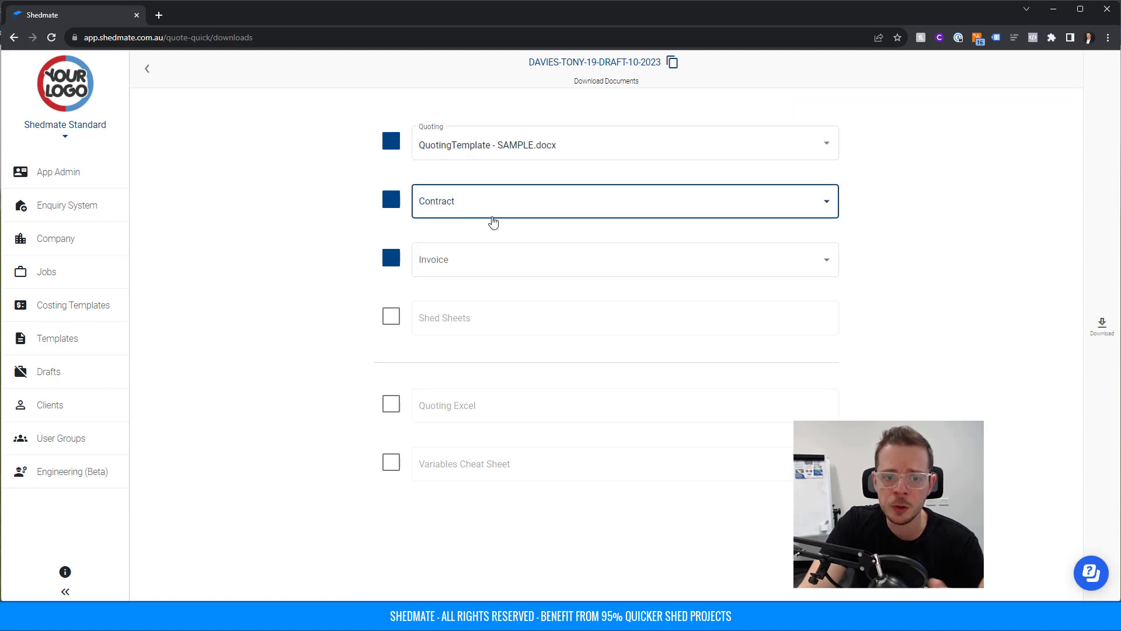
click(391, 199)
click(392, 258)
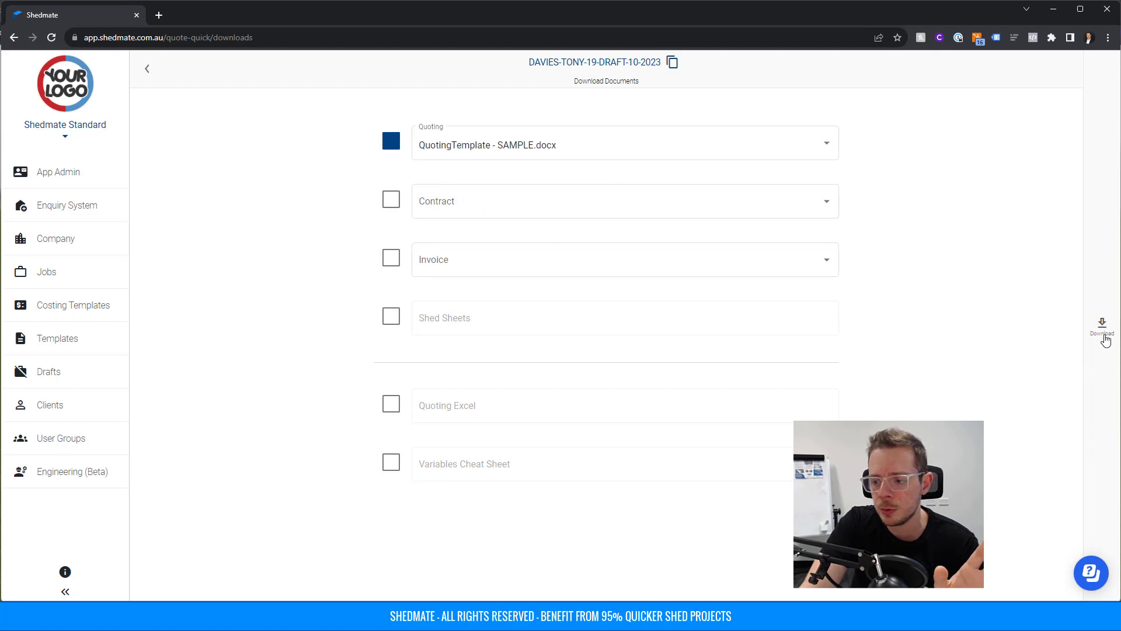
click(1104, 327)
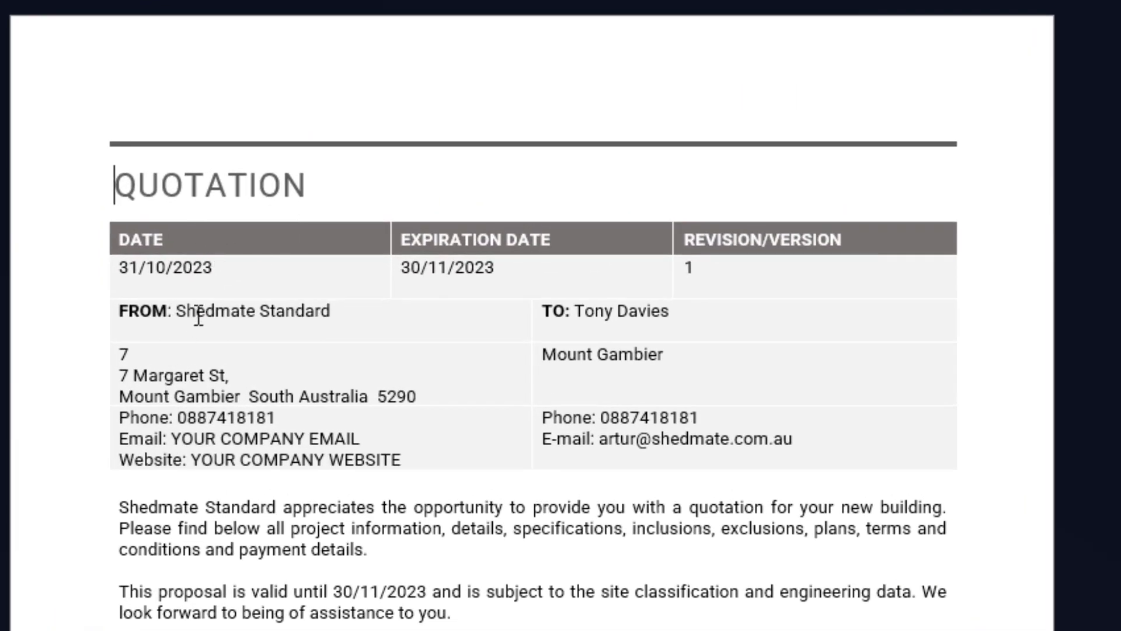
Read the seven-page Word quote from the FROM company details down through the elevation drawings.
drag(179, 311, 295, 308)
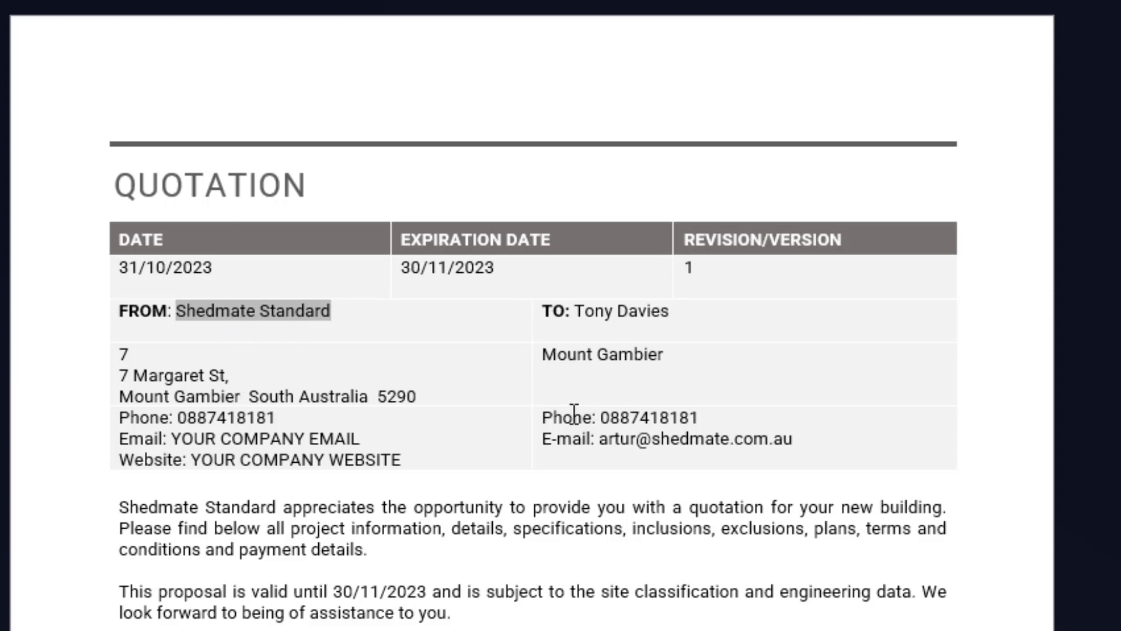
scroll(652, 607, down, 10)
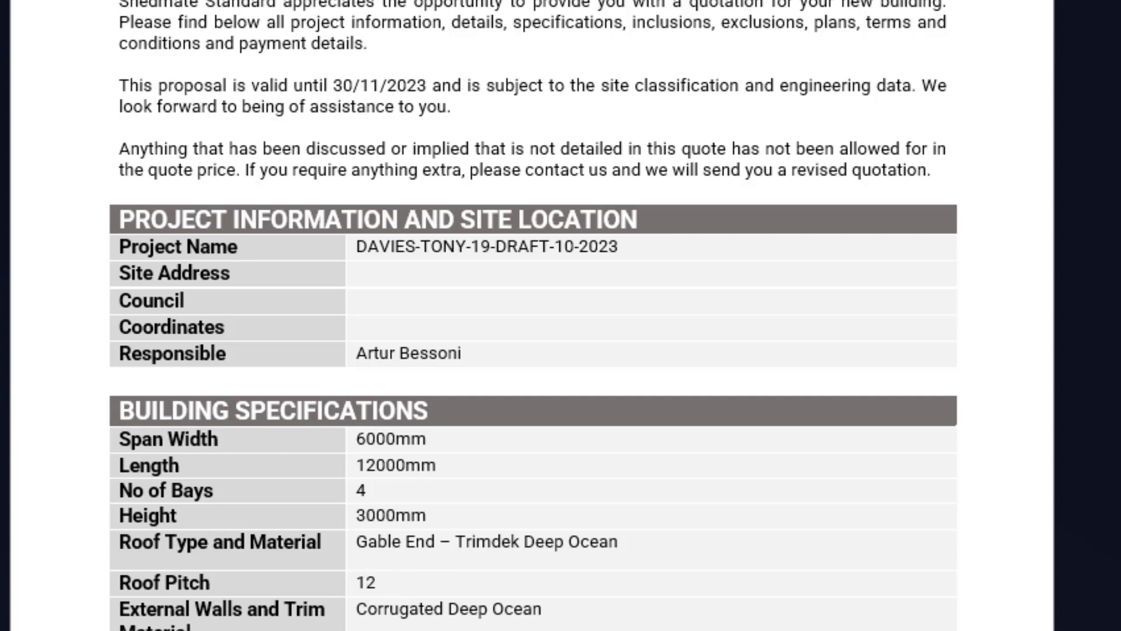
scroll(393, 425, down, 6)
scroll(755, 372, down, 4)
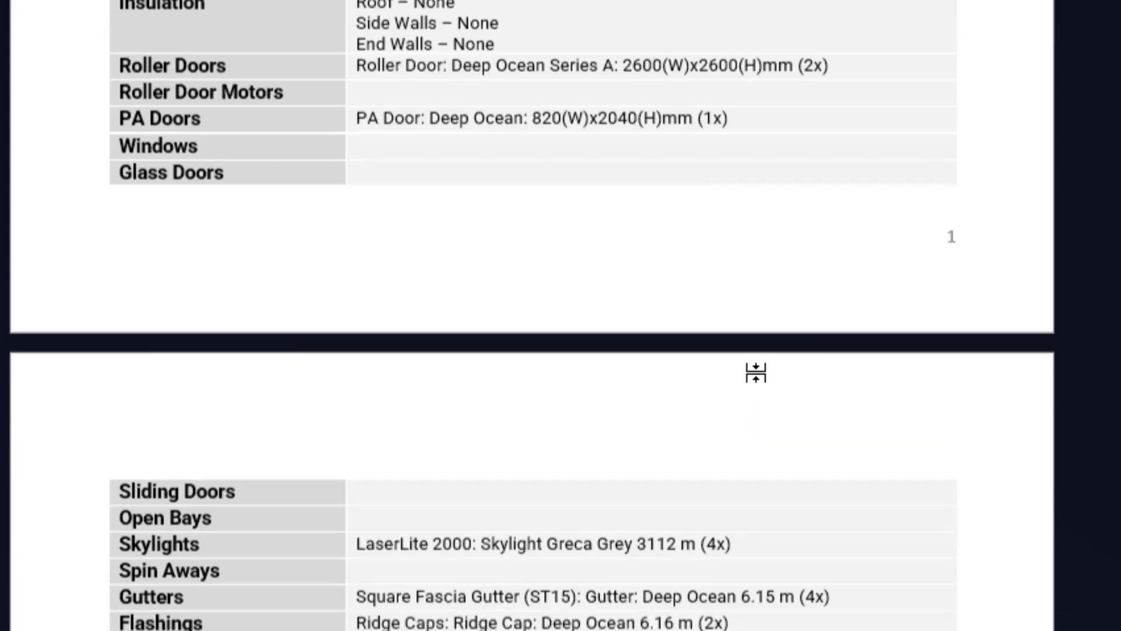
scroll(755, 373, down, 4)
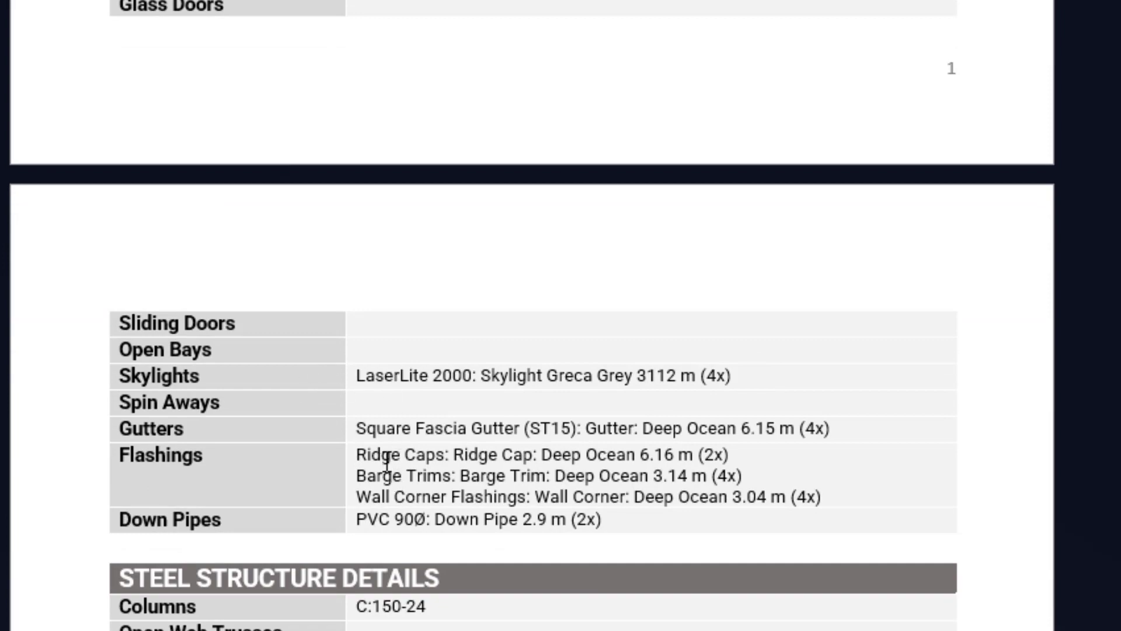
scroll(388, 467, down, 9)
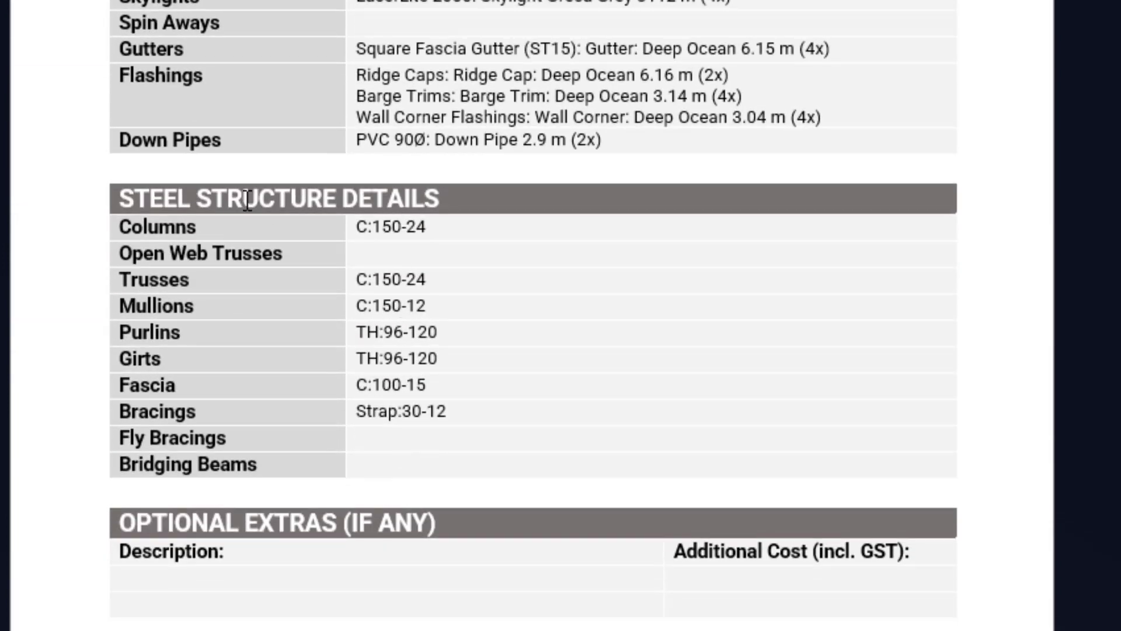
scroll(503, 430, down, 6)
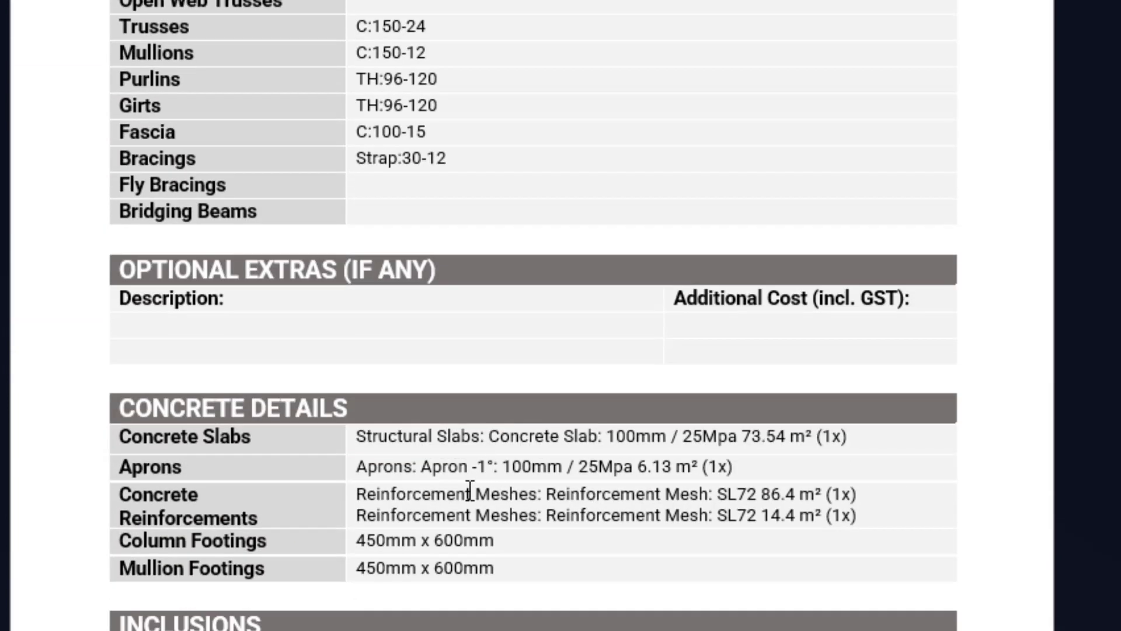
scroll(467, 495, down, 18)
scroll(494, 301, up, 6)
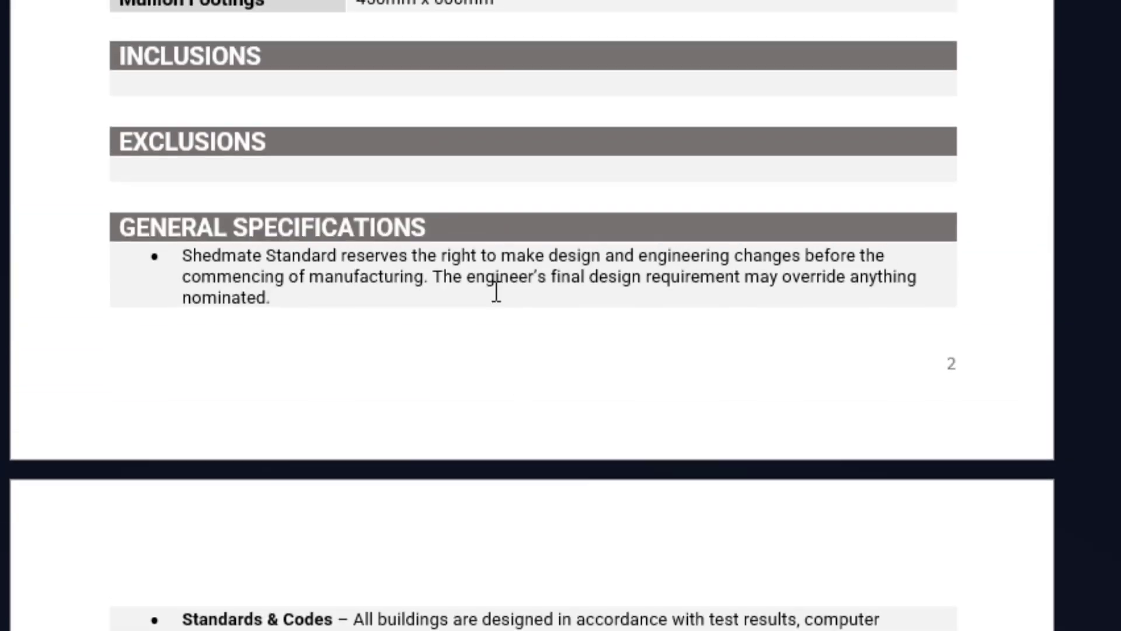
scroll(496, 290, down, 20)
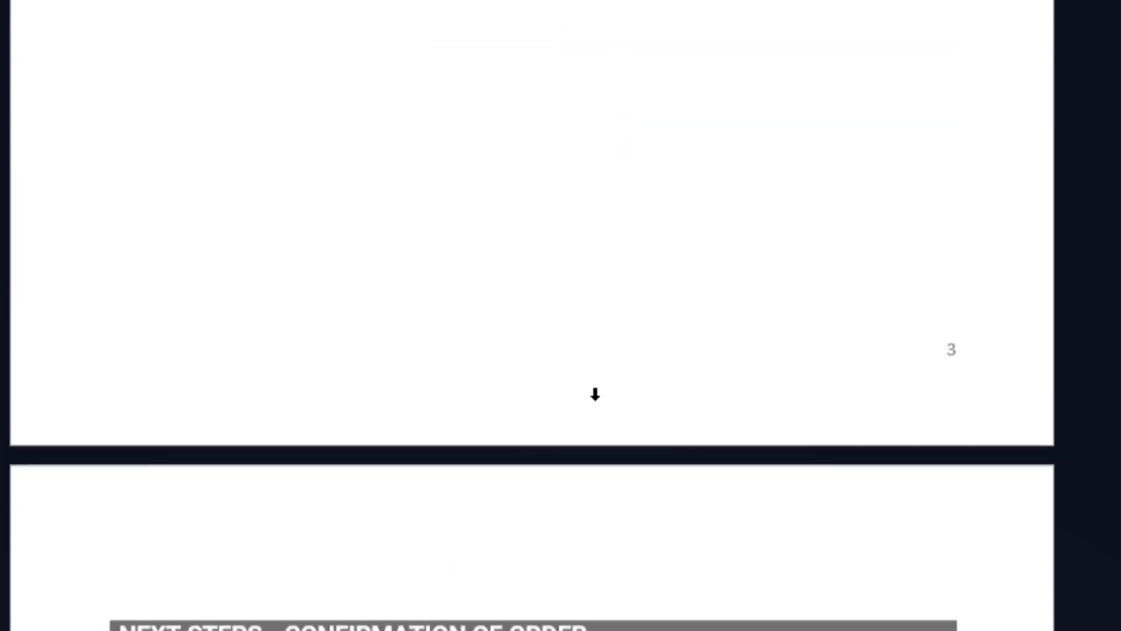
scroll(595, 394, down, 10)
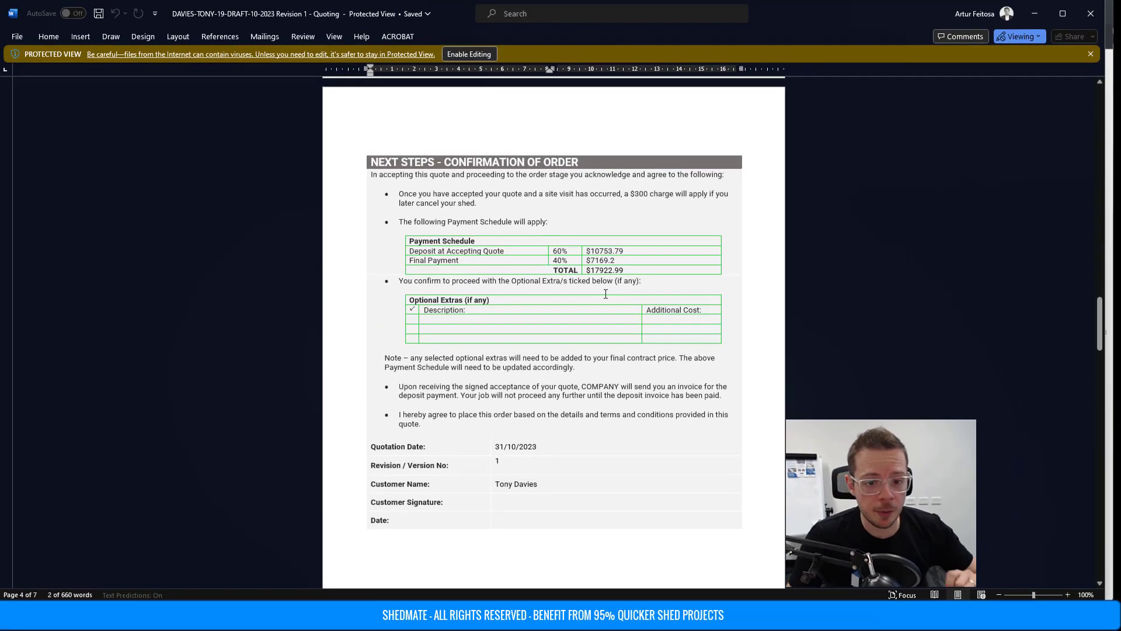
scroll(571, 435, down, 15)
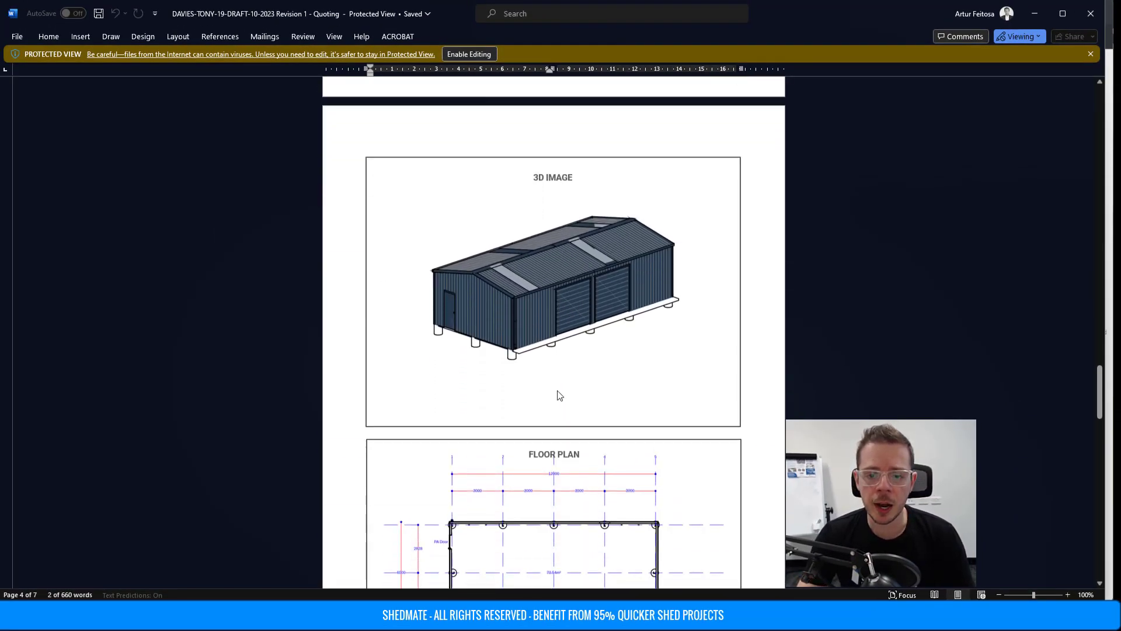
scroll(591, 302, down, 13)
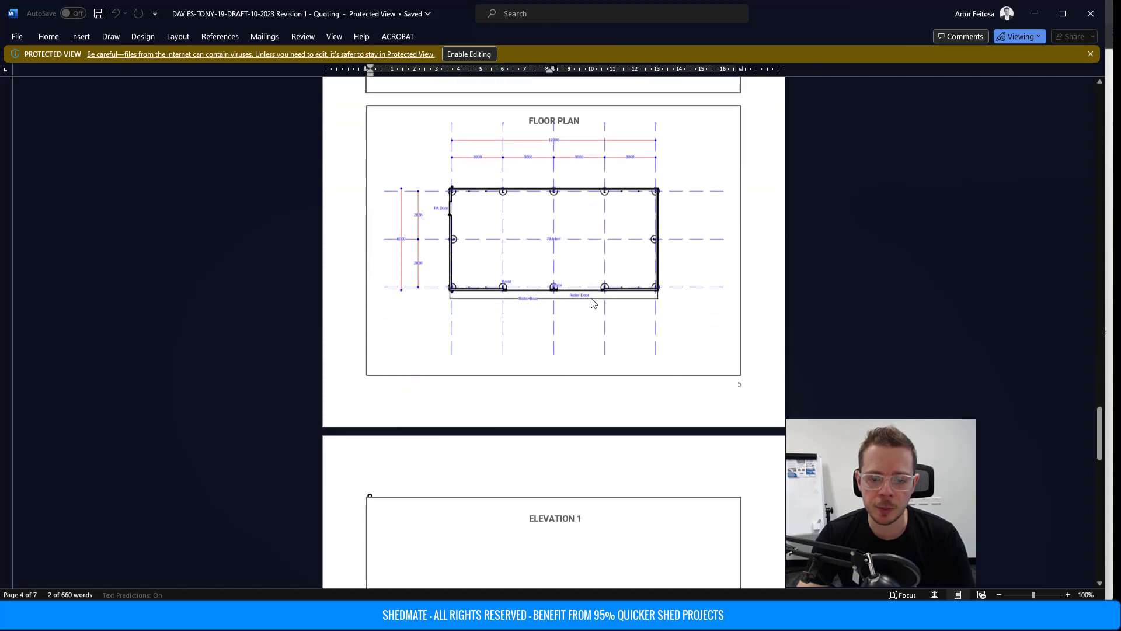
scroll(593, 303, down, 17)
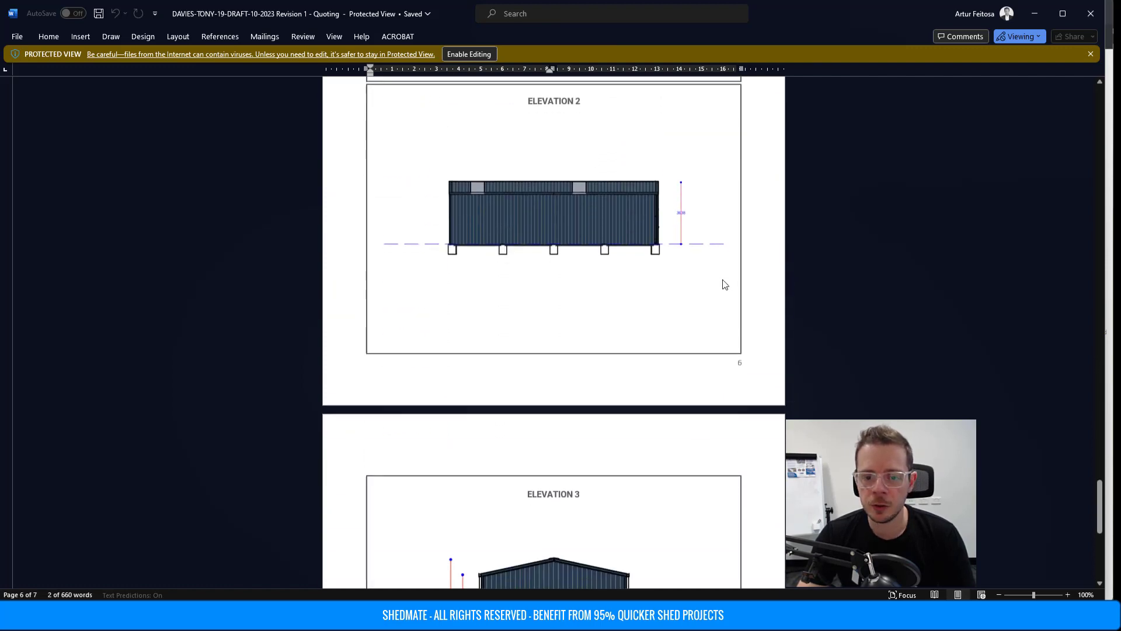
scroll(724, 285, down, 2)
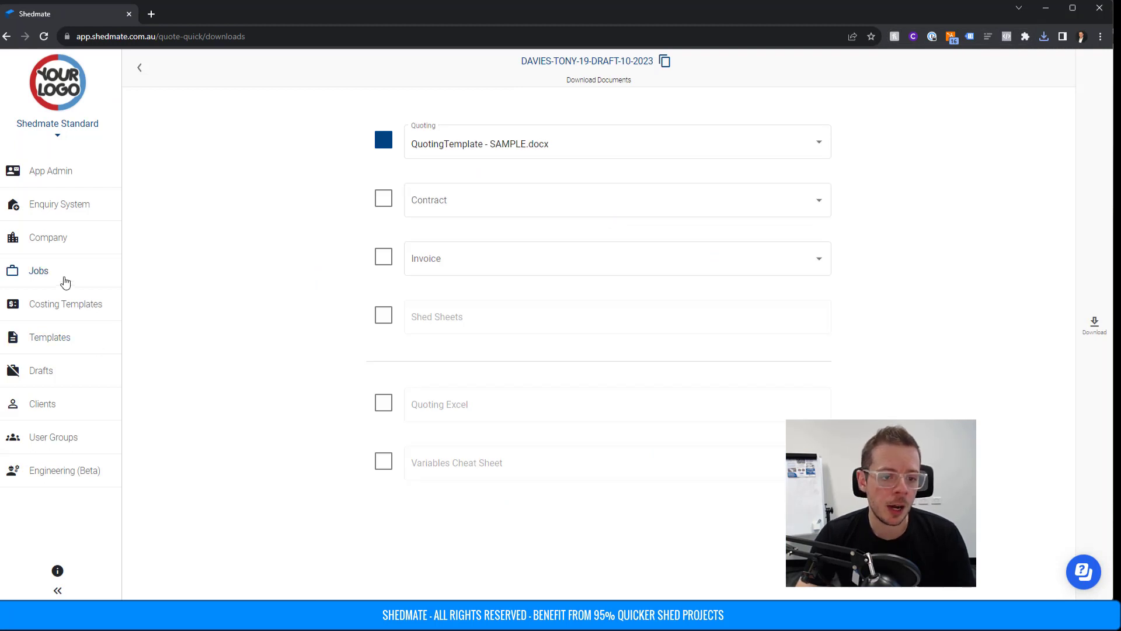
Open draft 19 from the Drafts list in the designer with all cladding shown.
click(64, 281)
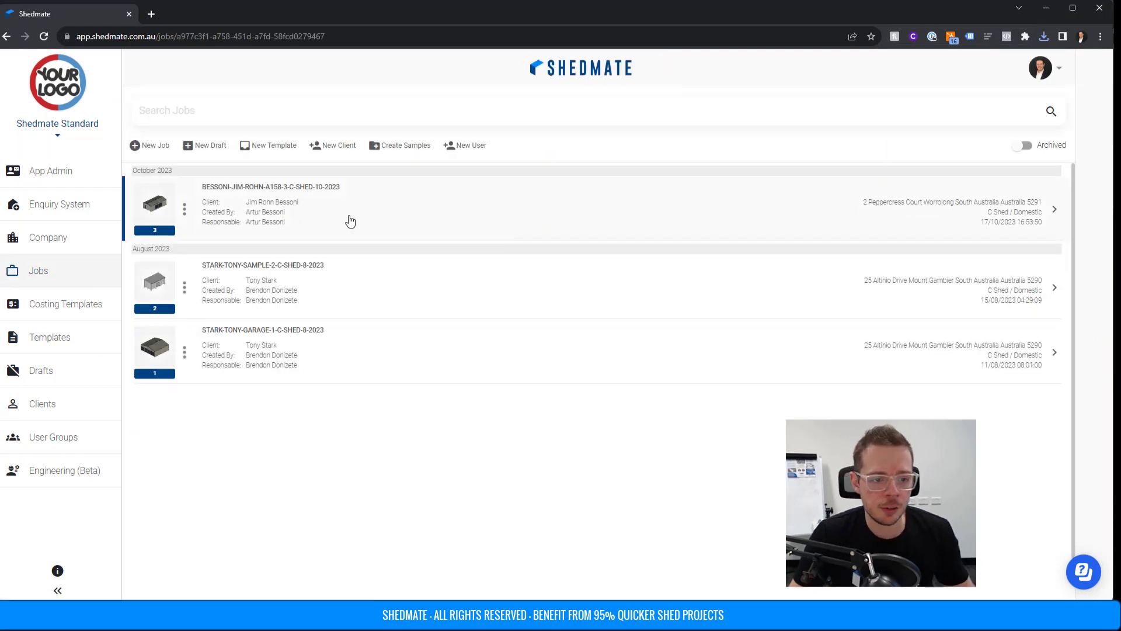
click(47, 371)
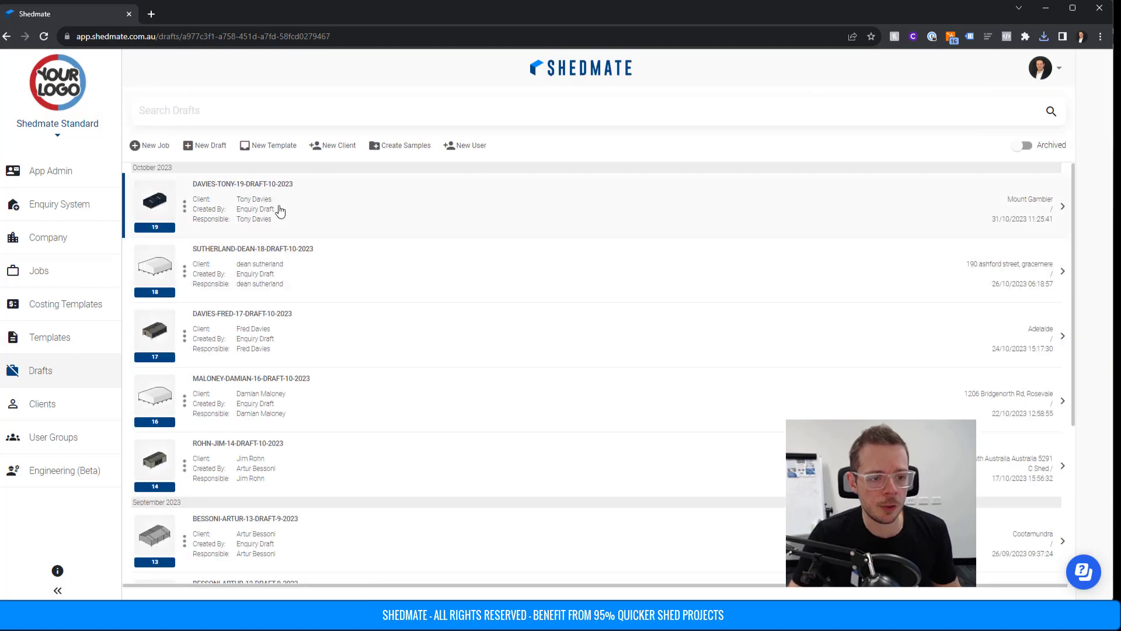
click(284, 210)
click(589, 185)
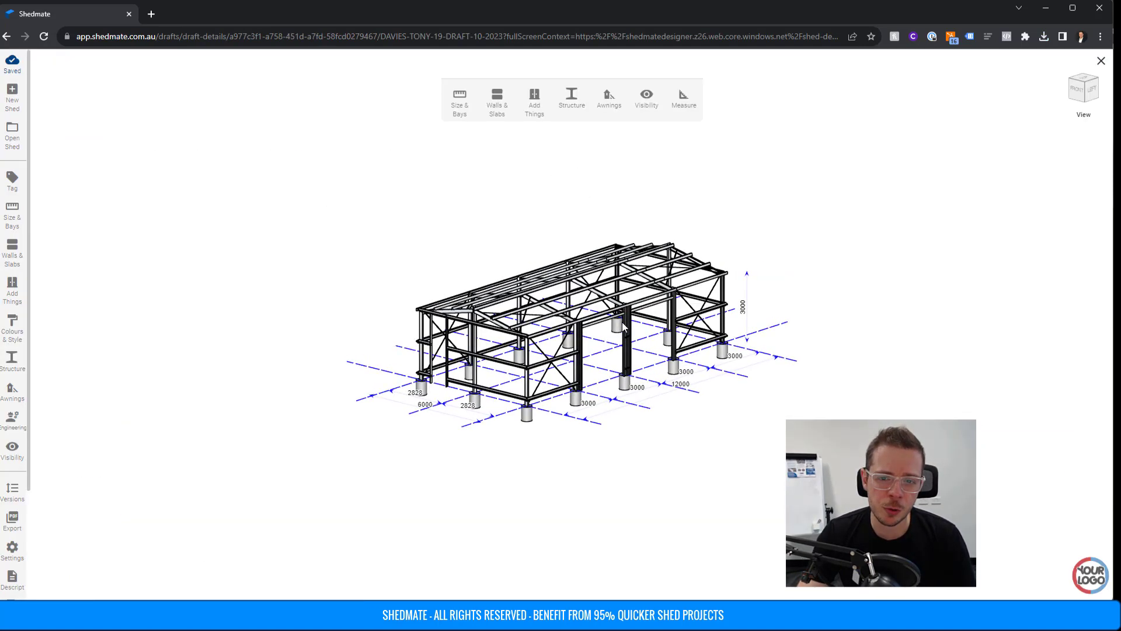
click(656, 112)
click(645, 131)
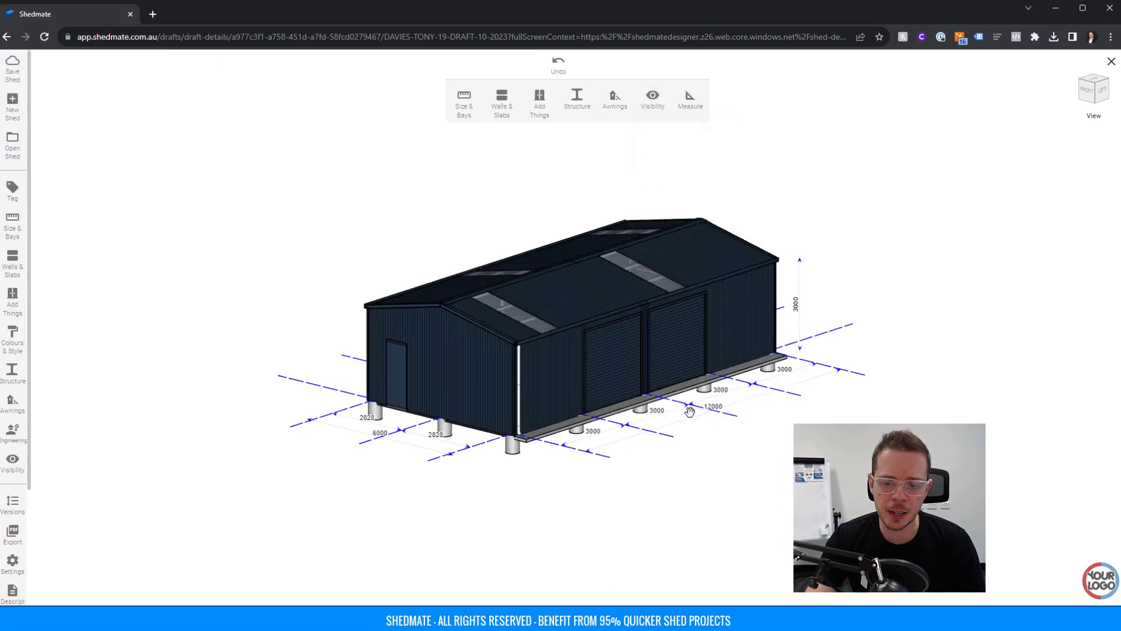
scroll(681, 406, up, 3)
scroll(683, 407, up, 2)
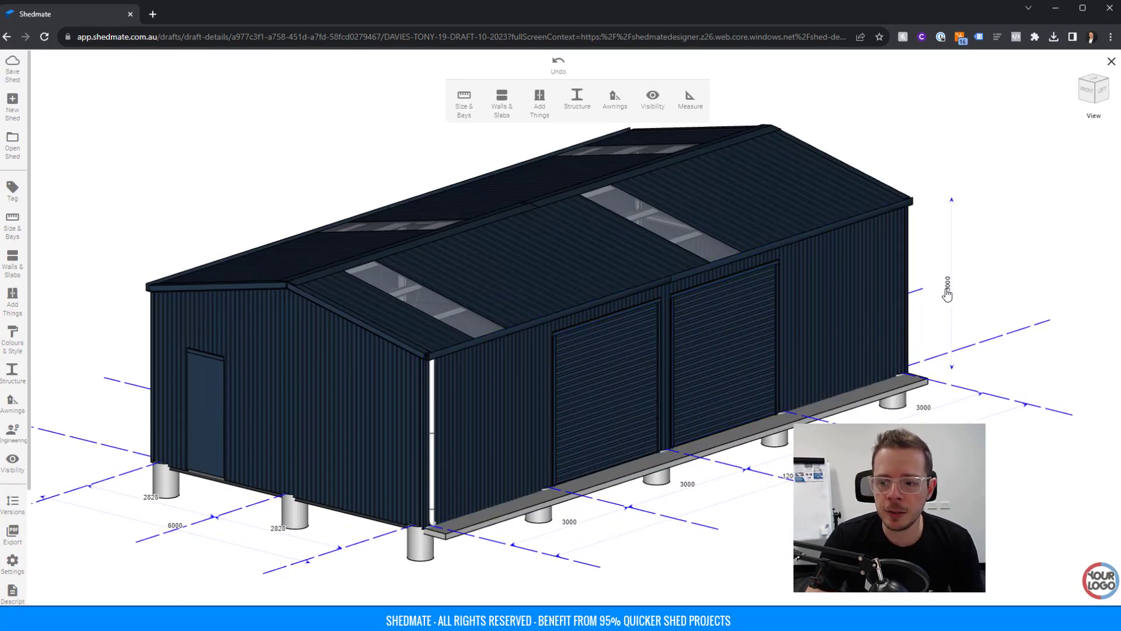
Remove the left roller door and both front and rear roof skylights, saving the shed.
click(592, 388)
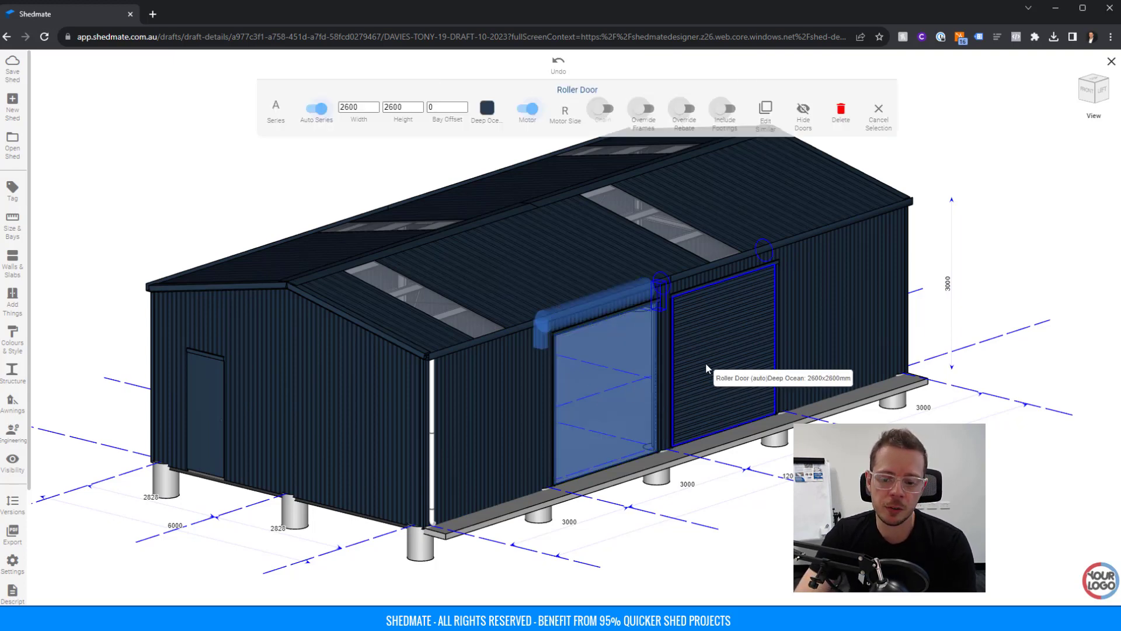
key(Escape)
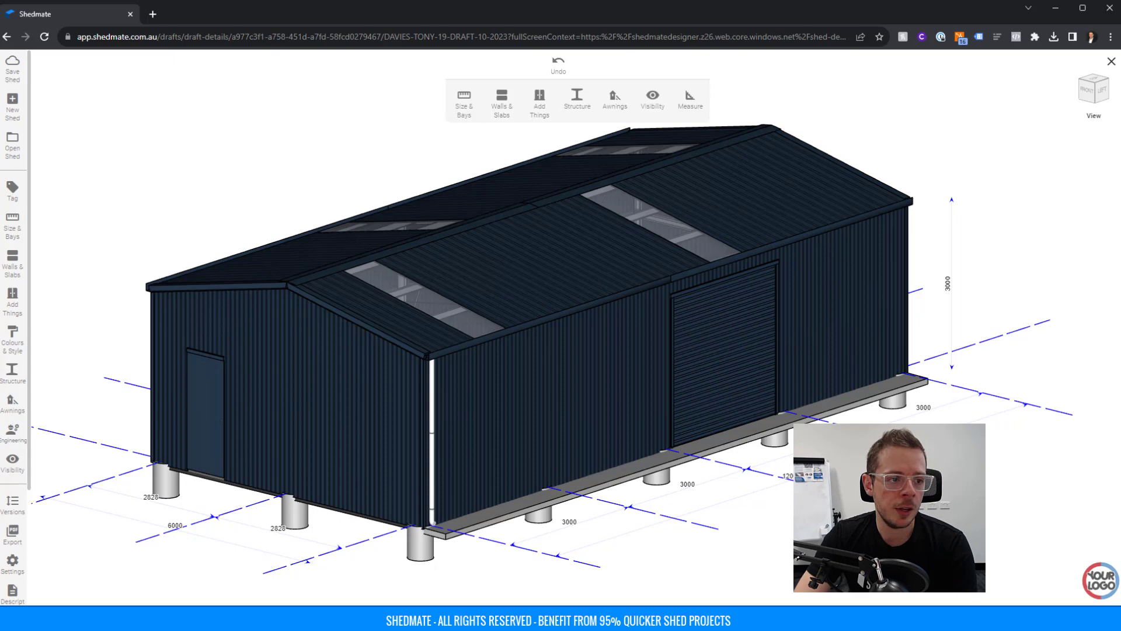
click(14, 64)
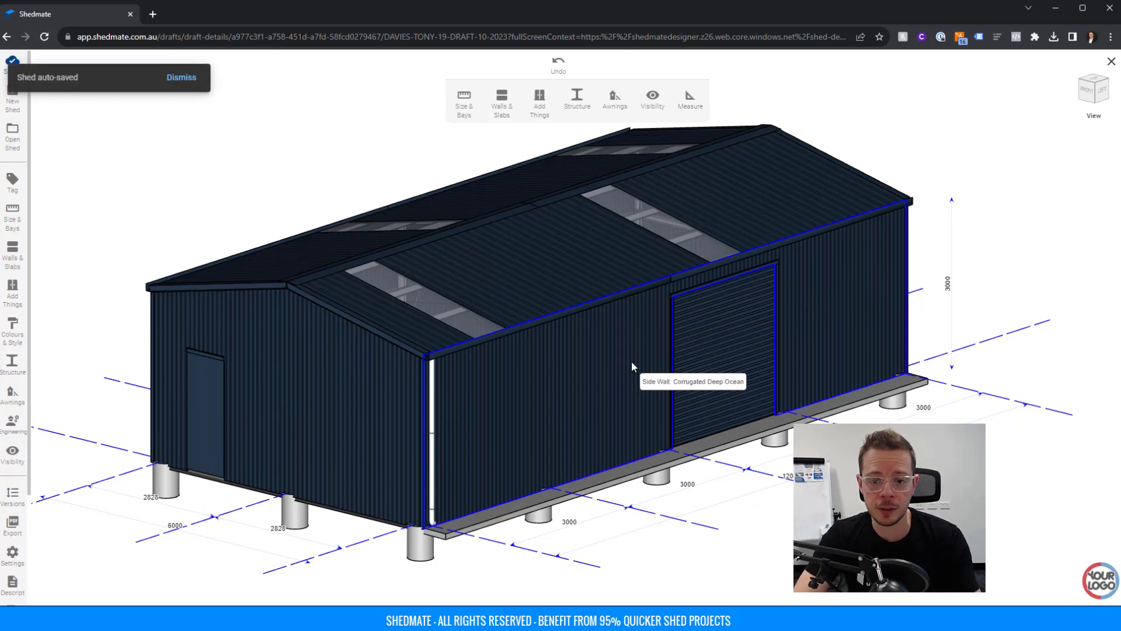
click(445, 319)
key(Delete)
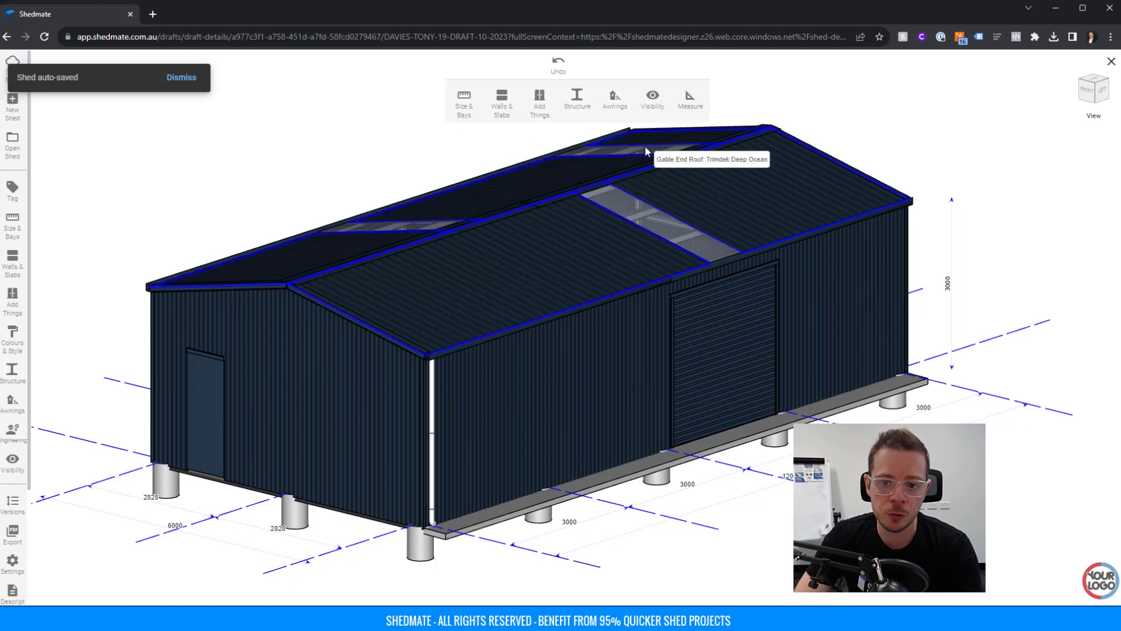
click(643, 149)
key(Delete)
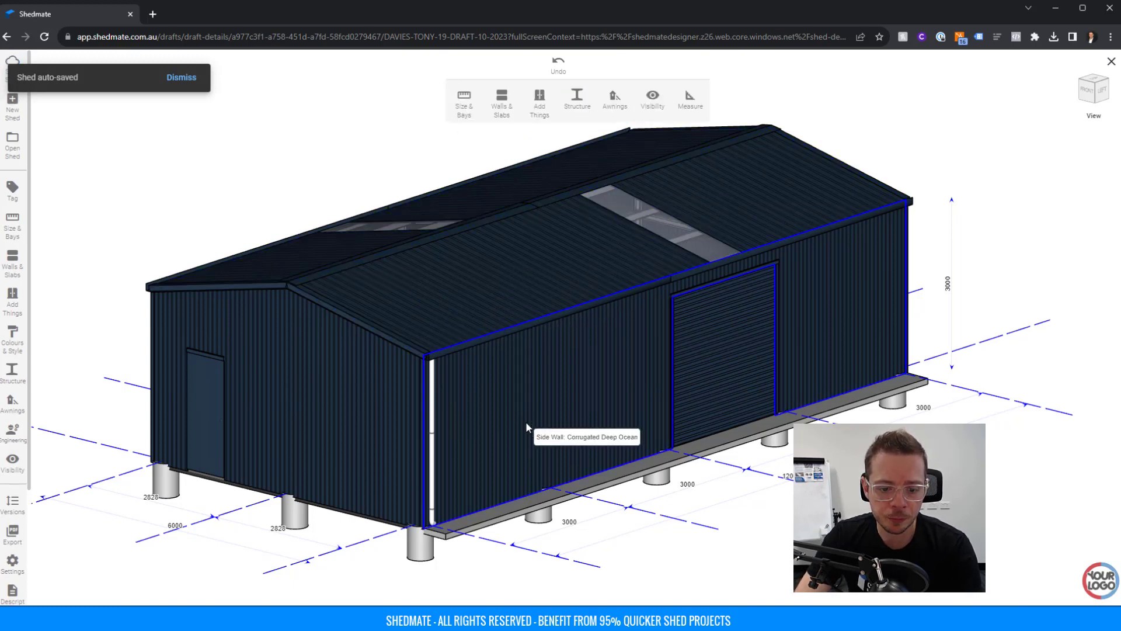
scroll(711, 458, down, 5)
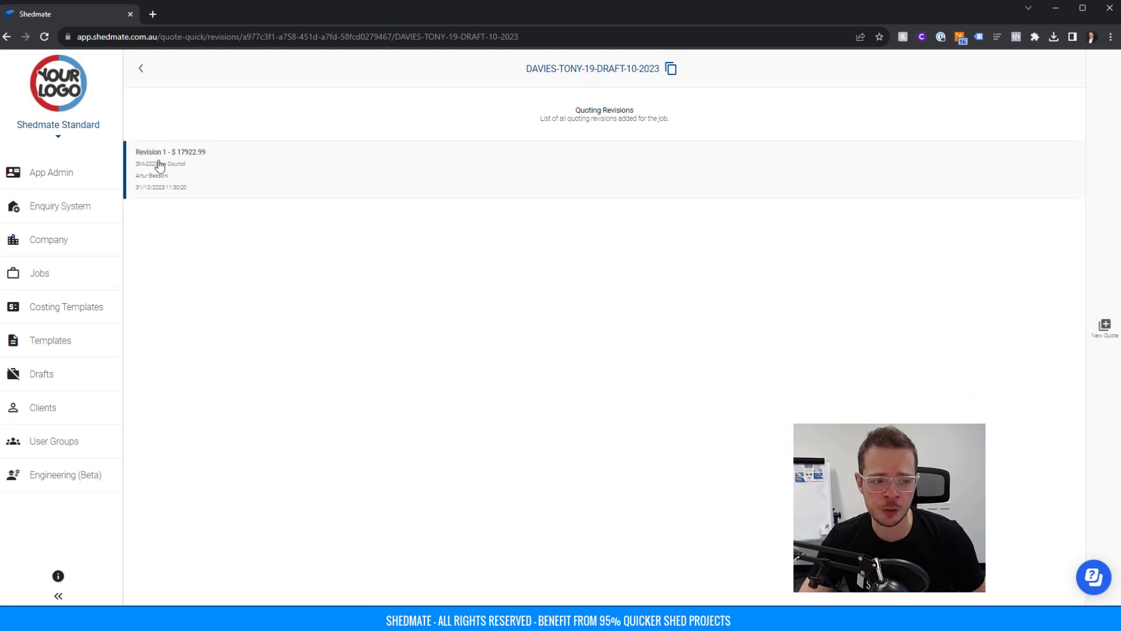
Save Revision 2 from SM-2023-No Council at $16,359.34 and download its quoting spreadsheet.
click(1104, 327)
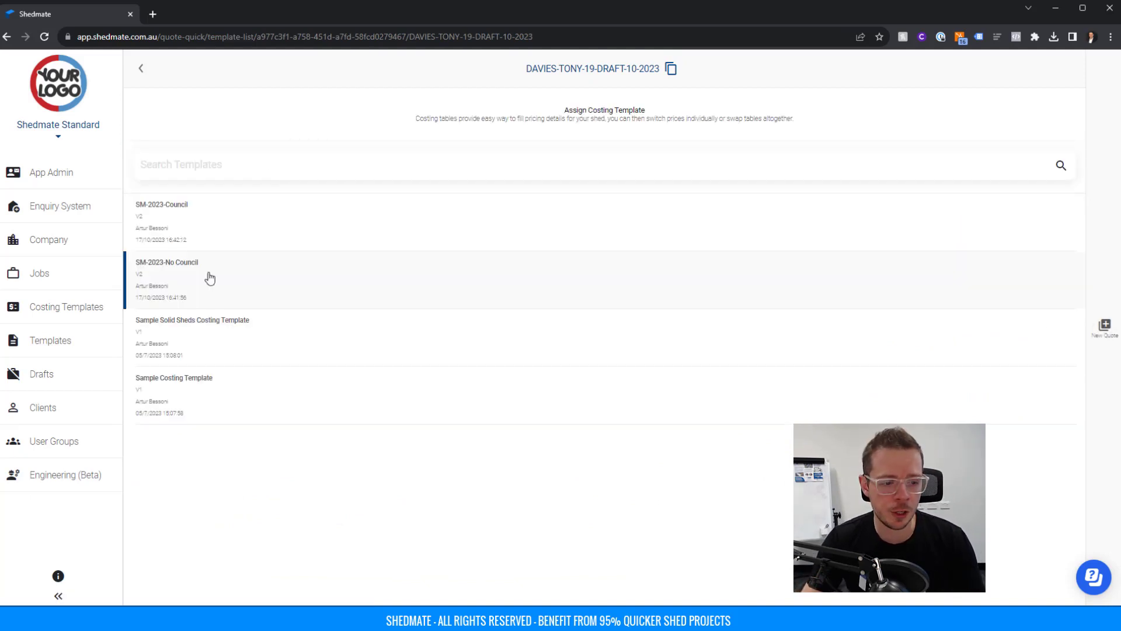
click(209, 278)
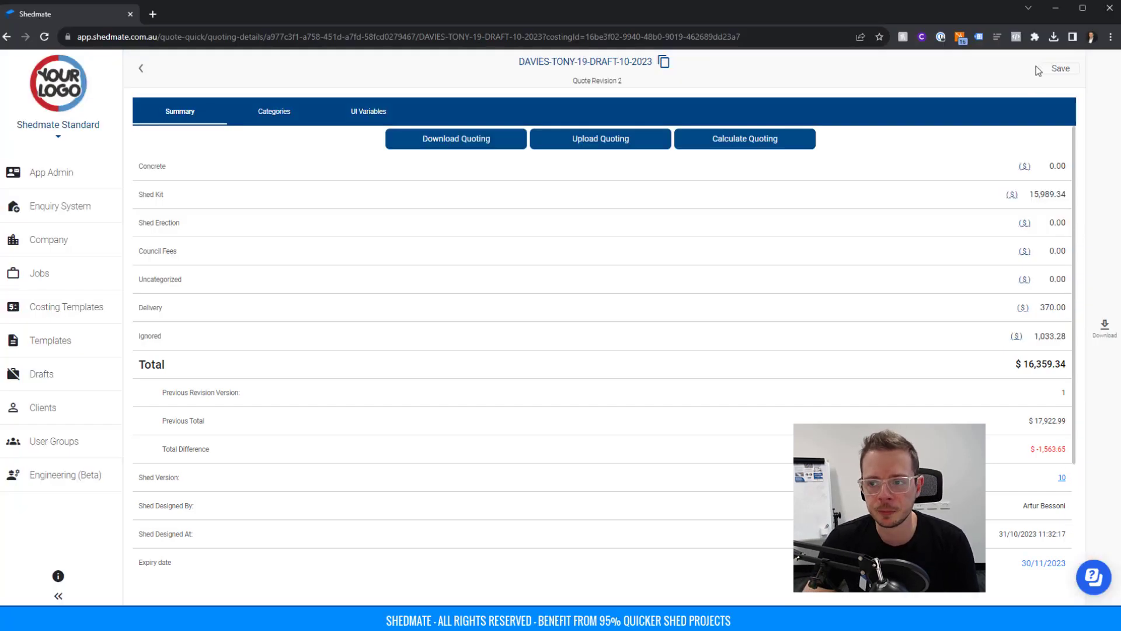
click(1060, 69)
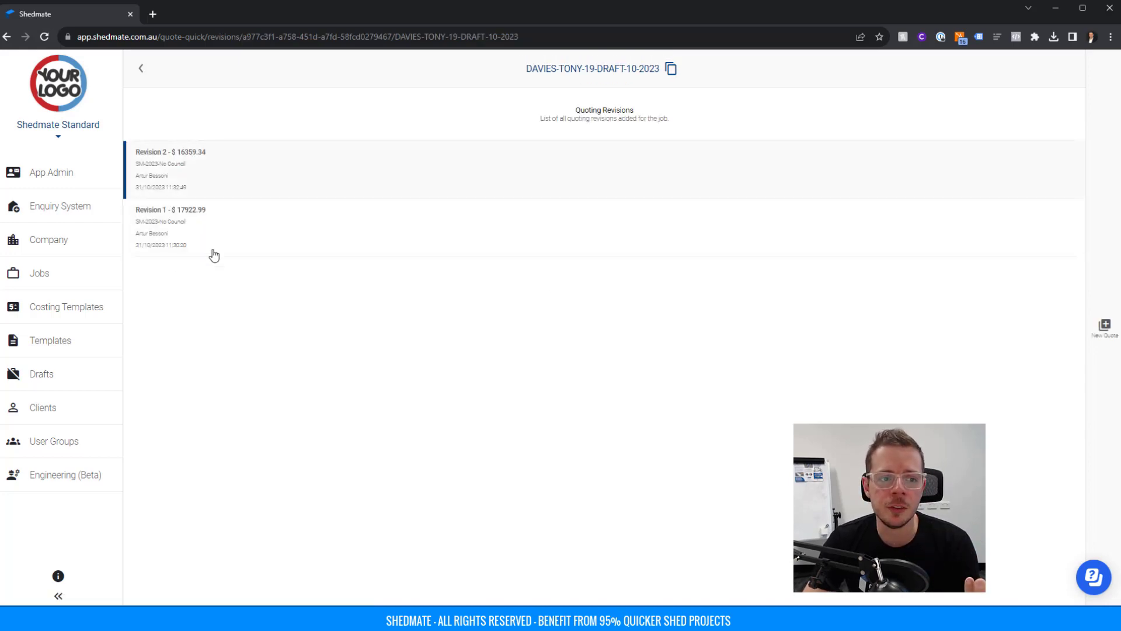
click(192, 180)
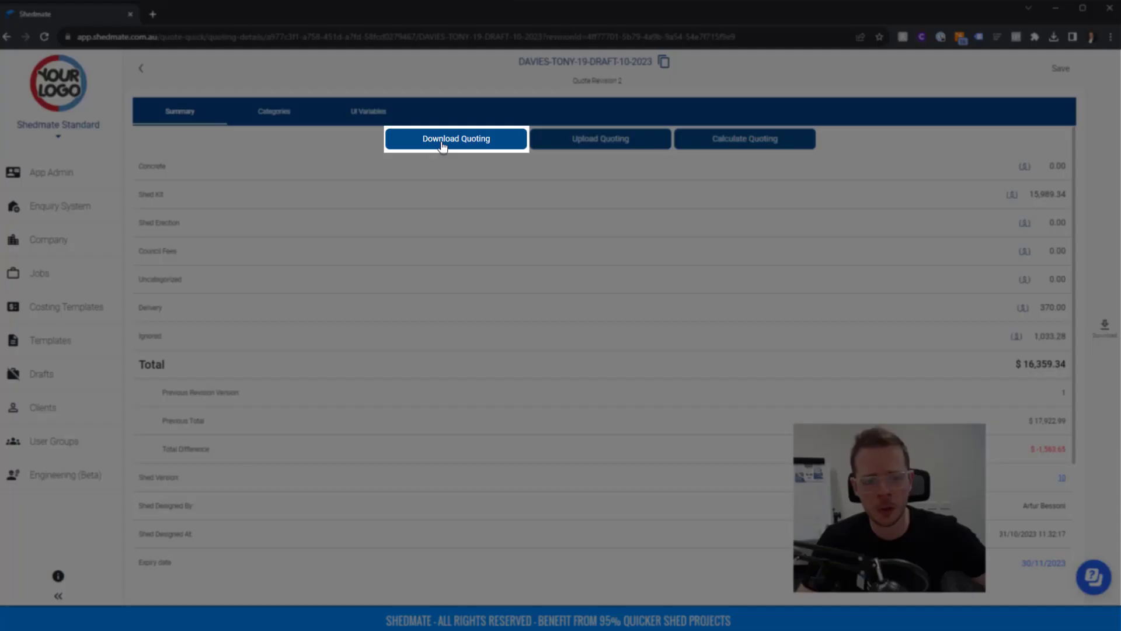
click(456, 139)
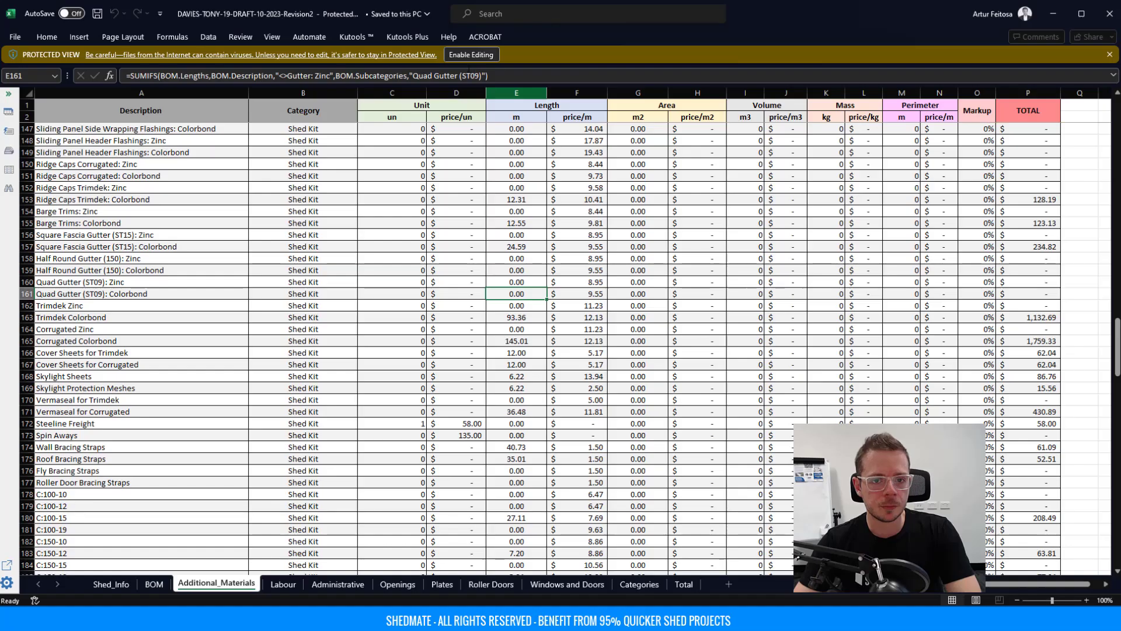
Enable editing on the downloaded workbook and maximize the Excel window.
click(467, 54)
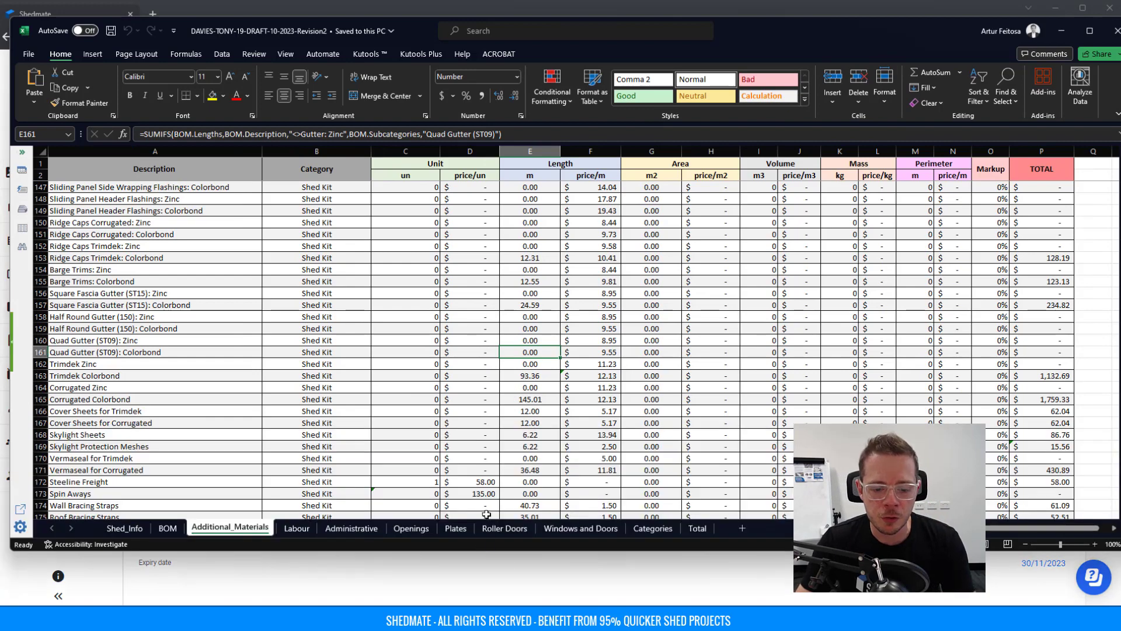
drag(493, 550, 493, 604)
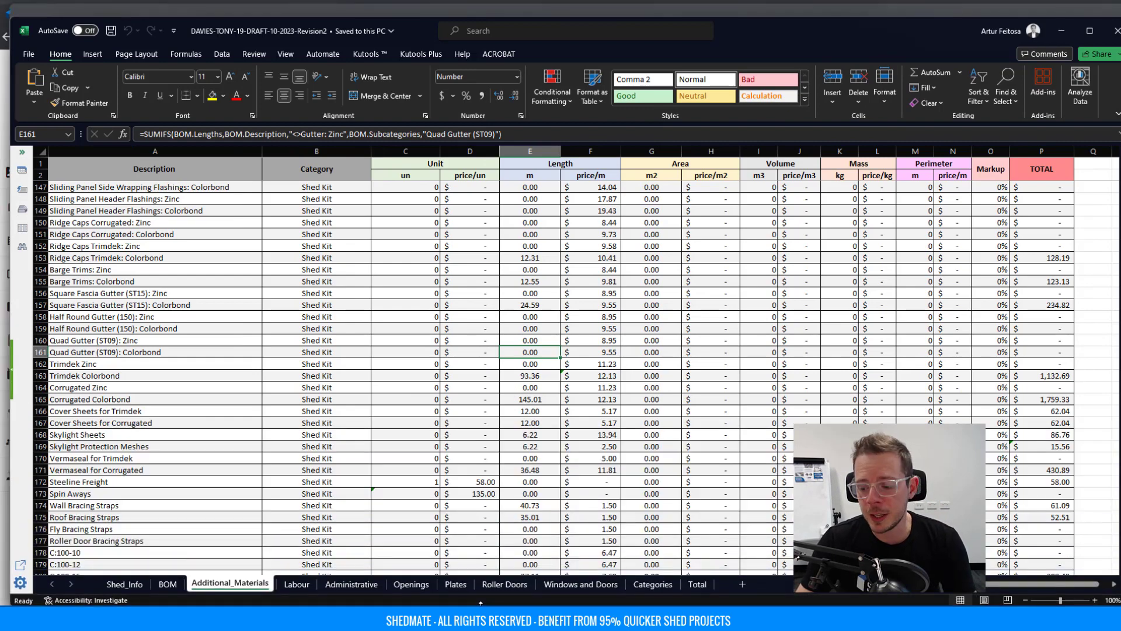
double_click(583, 31)
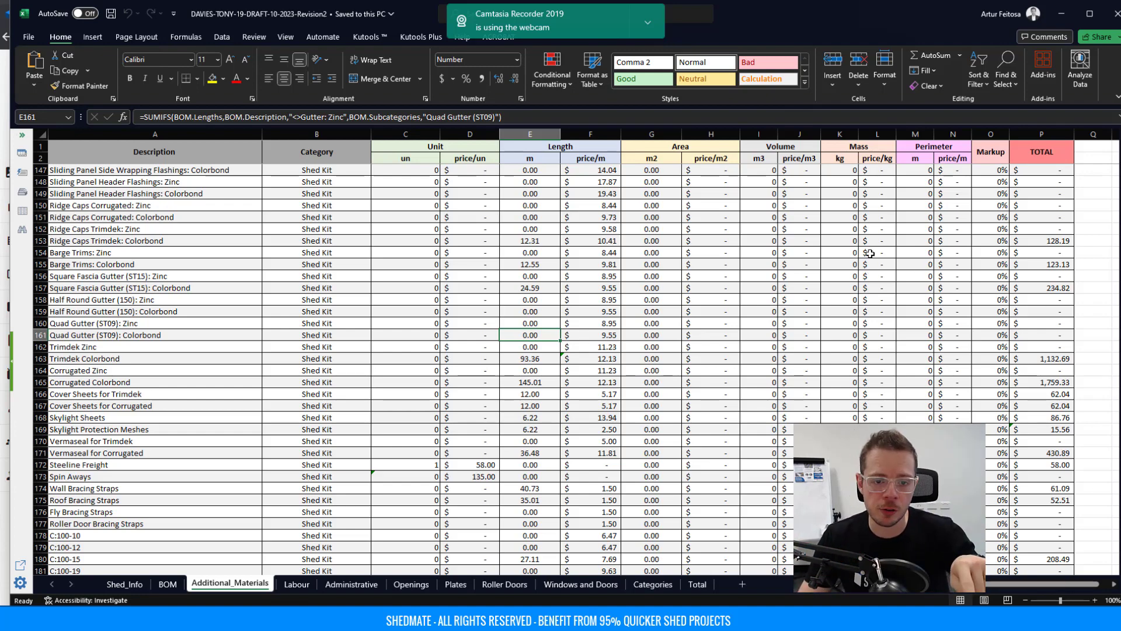
Inspect the row 147 item and cell C70's SUMIFS quantity formula, returning to row 3.
click(103, 170)
scroll(129, 253, down, 4)
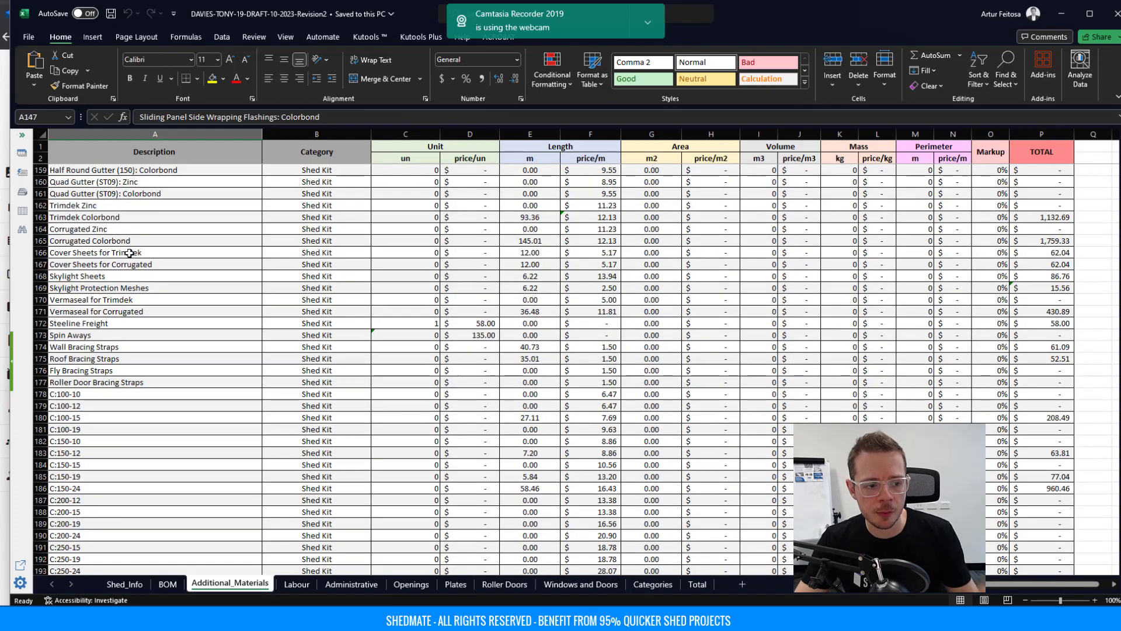
scroll(129, 253, up, 17)
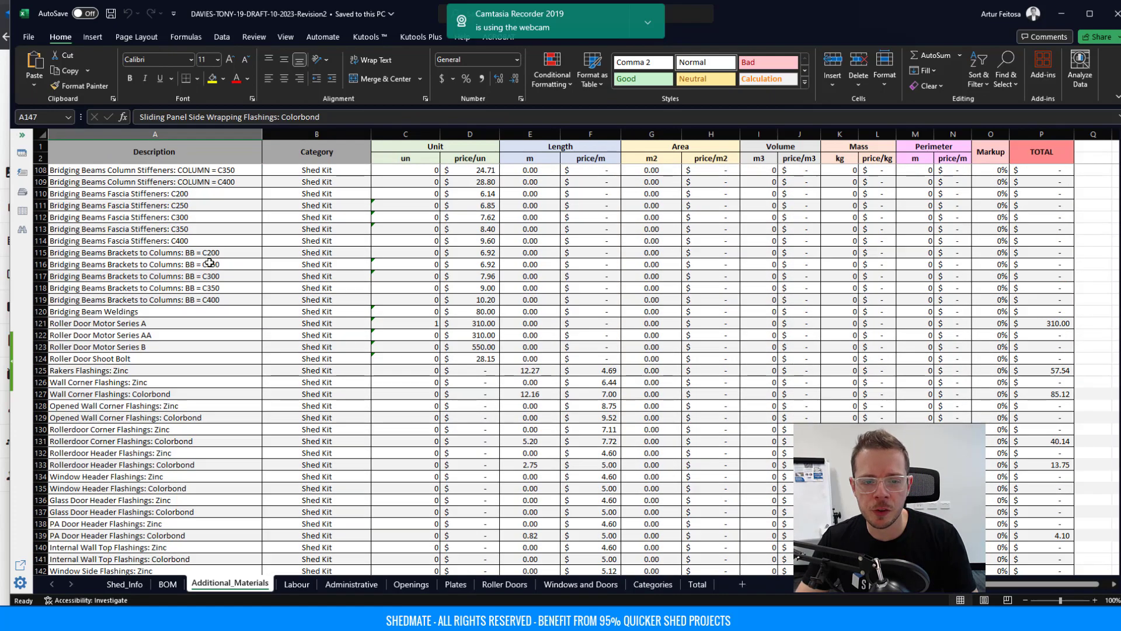
scroll(209, 263, up, 13)
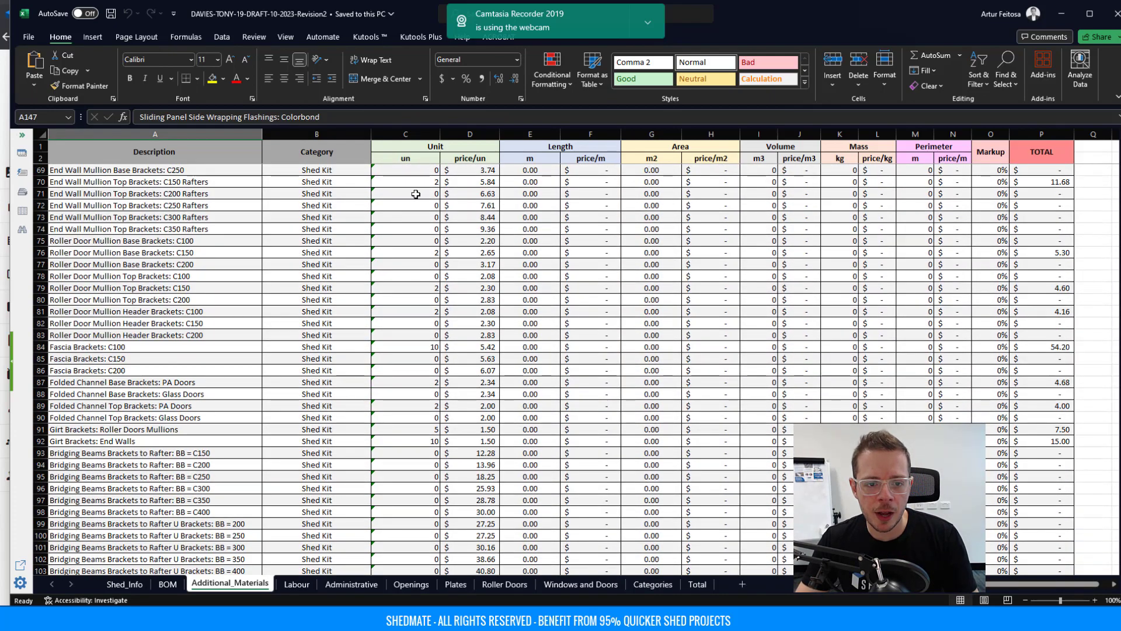
click(409, 182)
scroll(262, 194, up, 8)
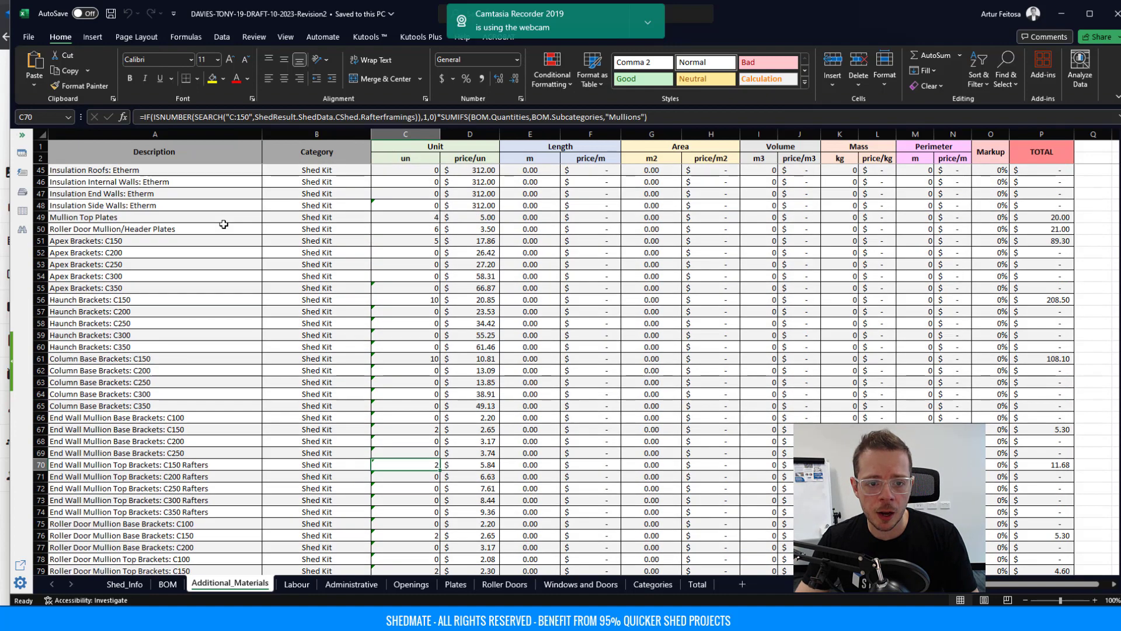
scroll(224, 225, up, 14)
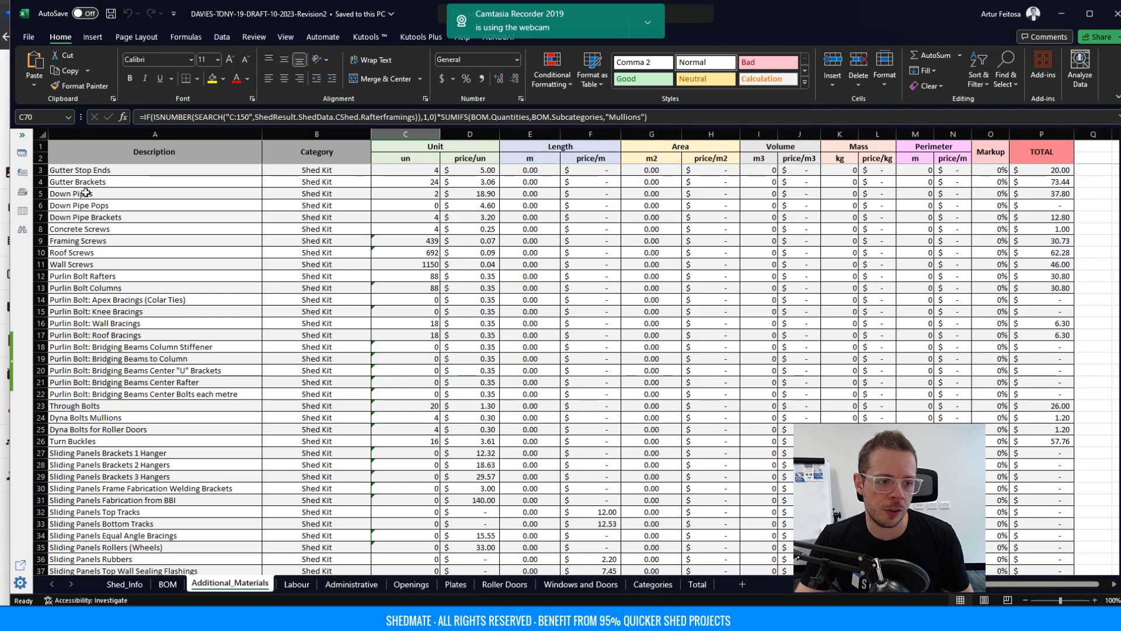
Examine the Gutter Stop Ends quantity, unit price and total formulas in C3, D3 and P3.
click(107, 170)
click(428, 169)
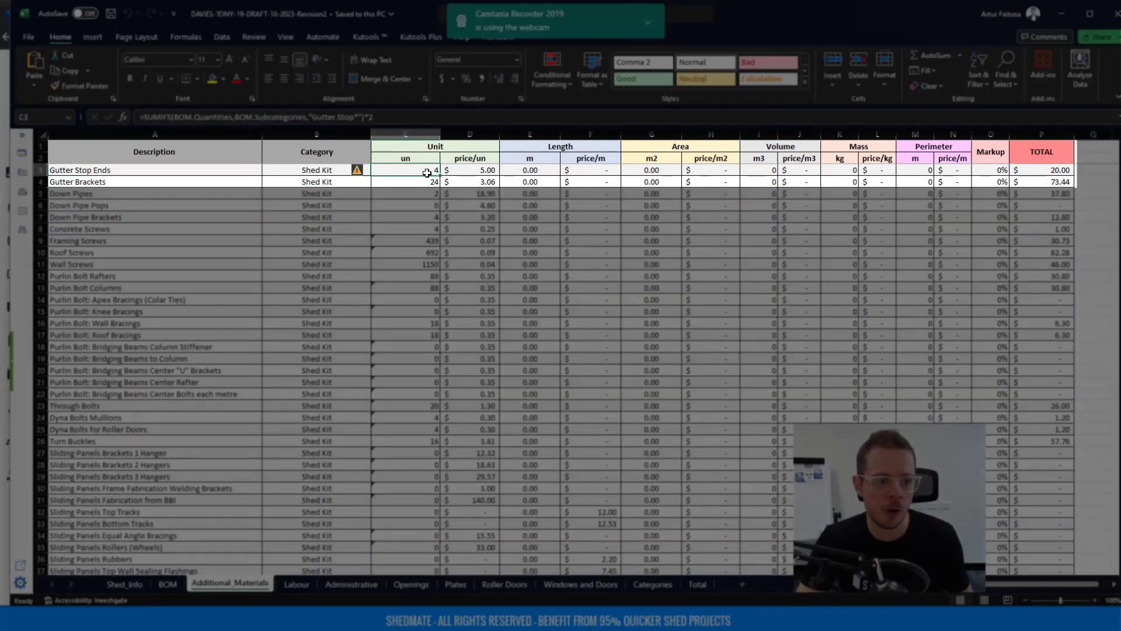
click(463, 173)
click(1049, 171)
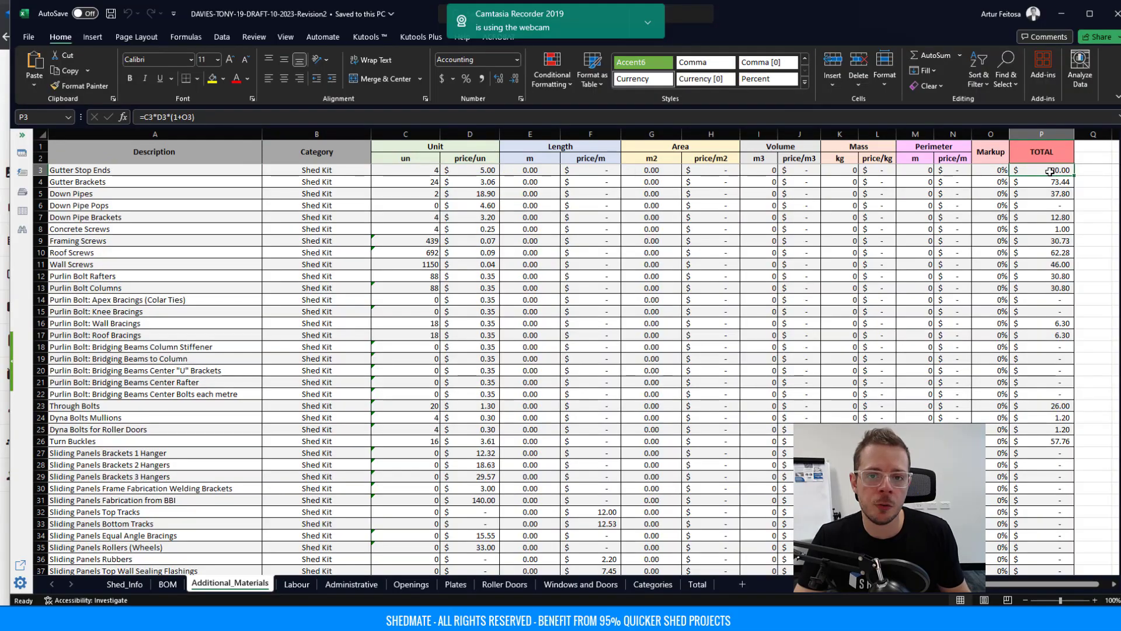
Examine the Corrugated Colorbond formulas in E165, F165 and P165, then view the Labour sheet.
scroll(985, 264, down, 13)
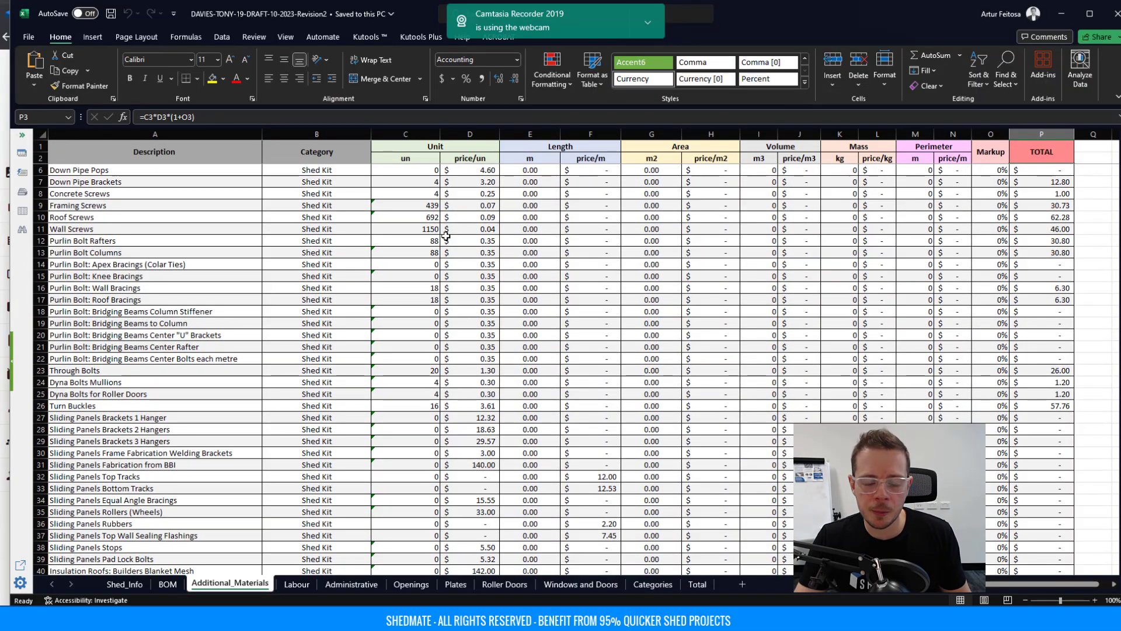
scroll(984, 263, down, 20)
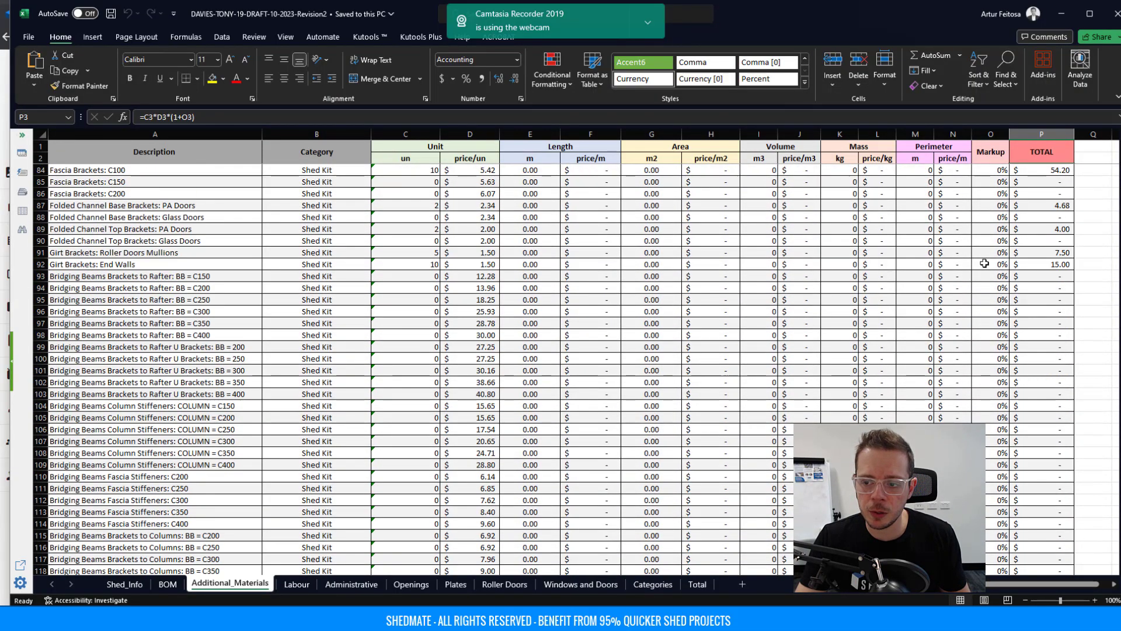
scroll(984, 263, down, 14)
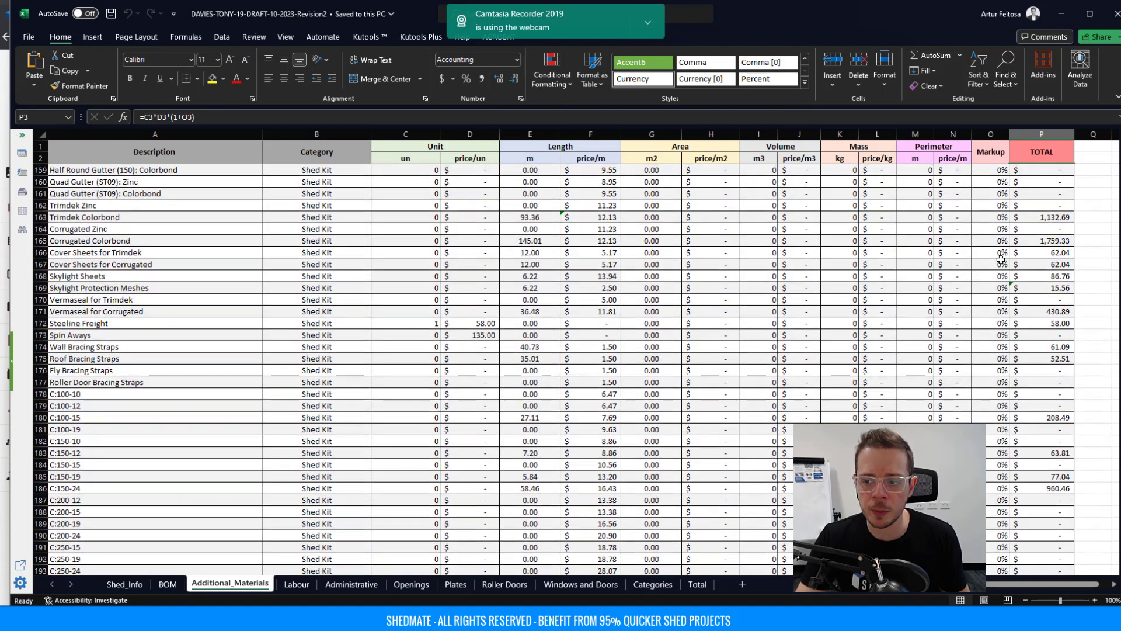
click(1044, 241)
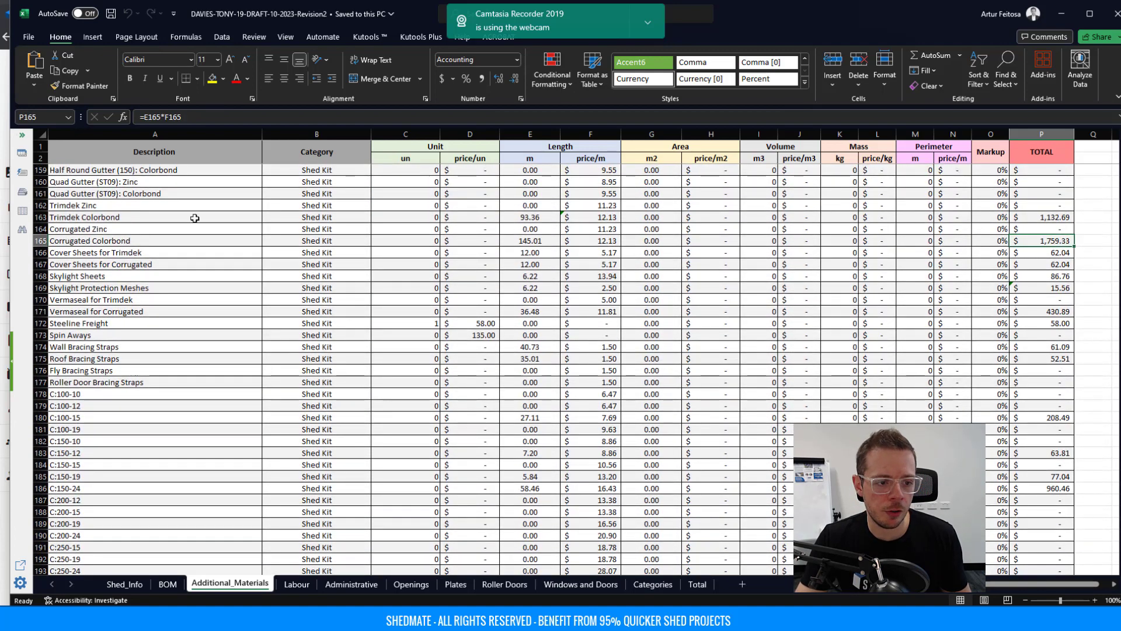
click(152, 240)
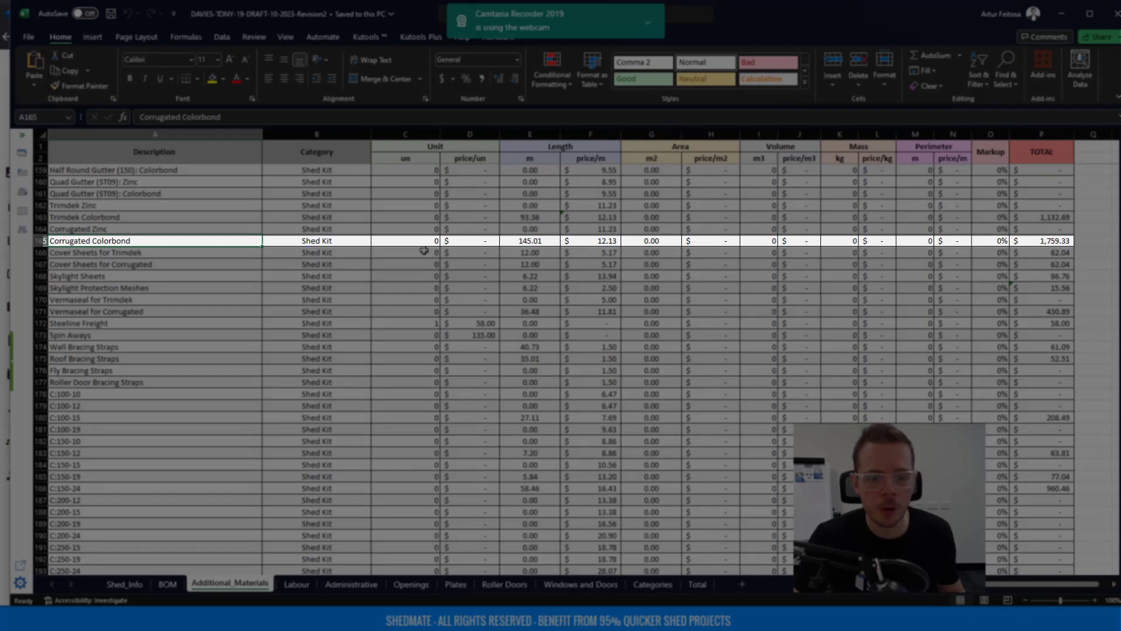
click(528, 241)
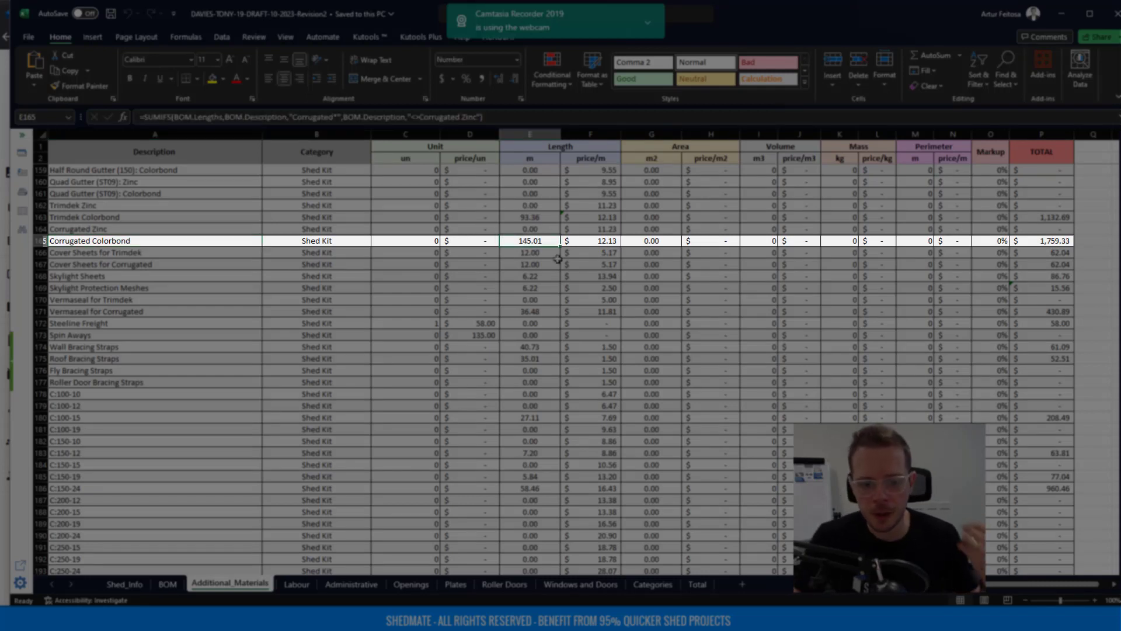
click(595, 239)
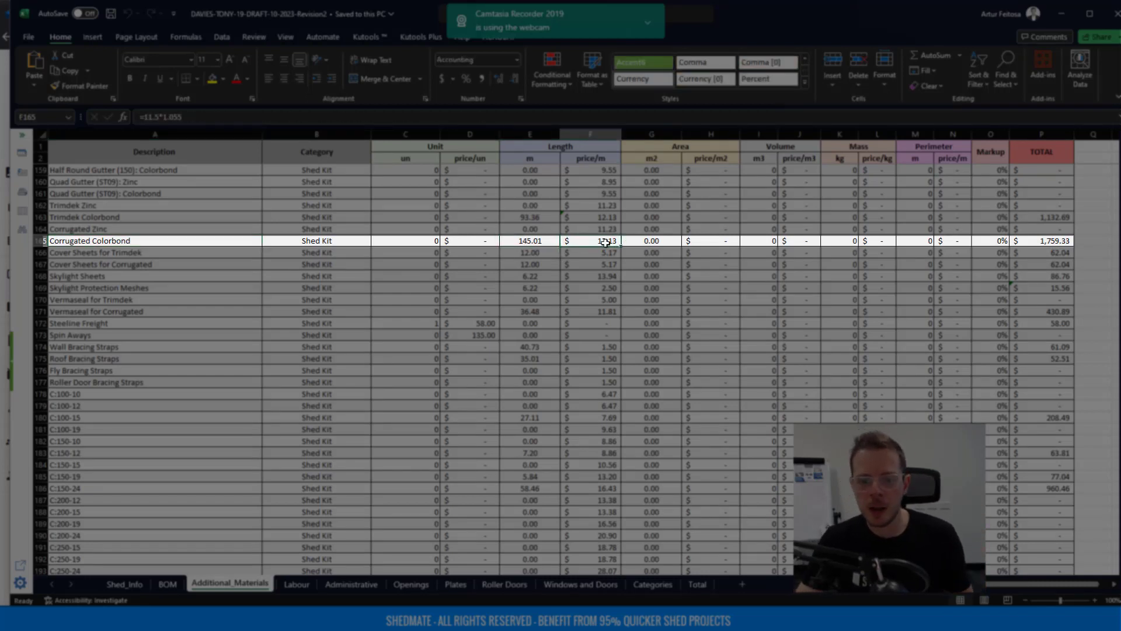
click(1036, 241)
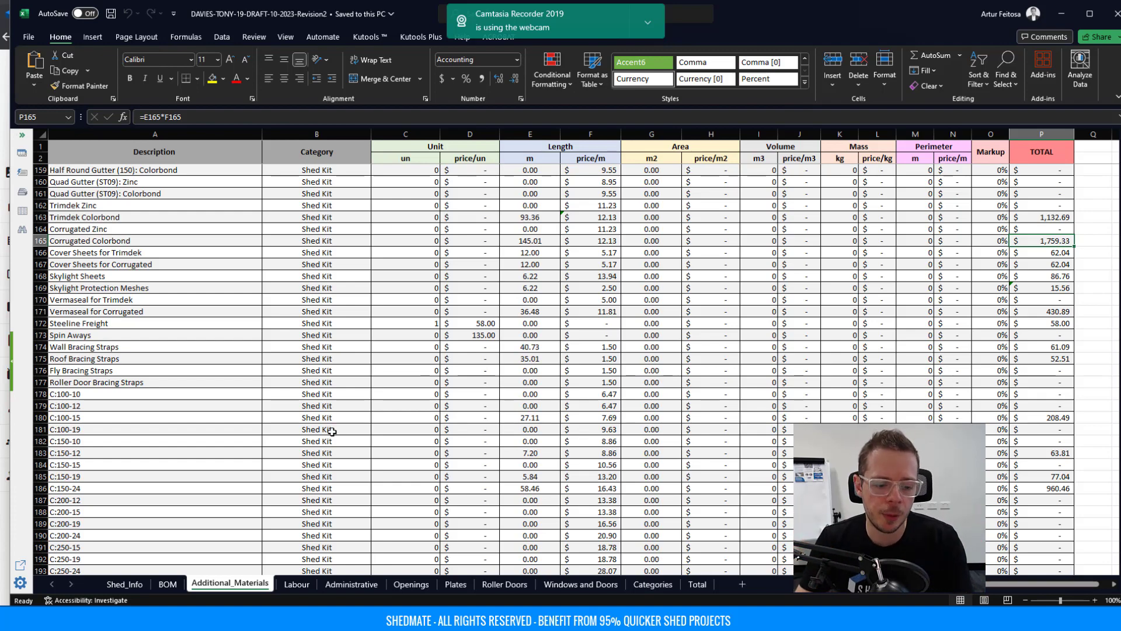
click(296, 585)
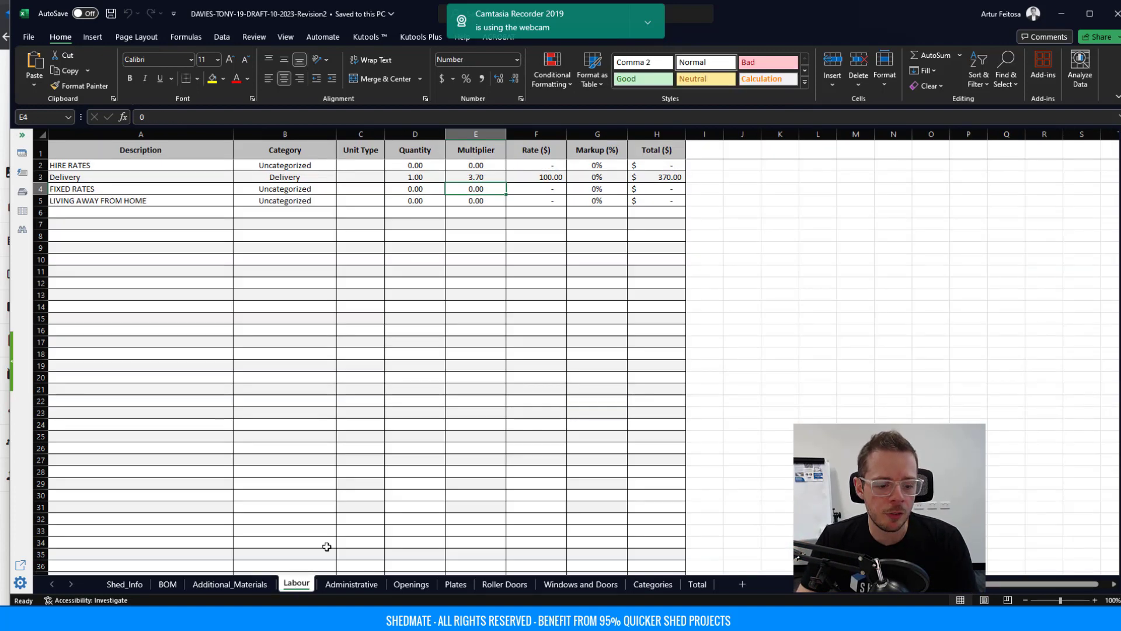
Look over the Administrative and BOM sheets, then minimize Excel to reveal the Revision 2 quote summary.
click(350, 584)
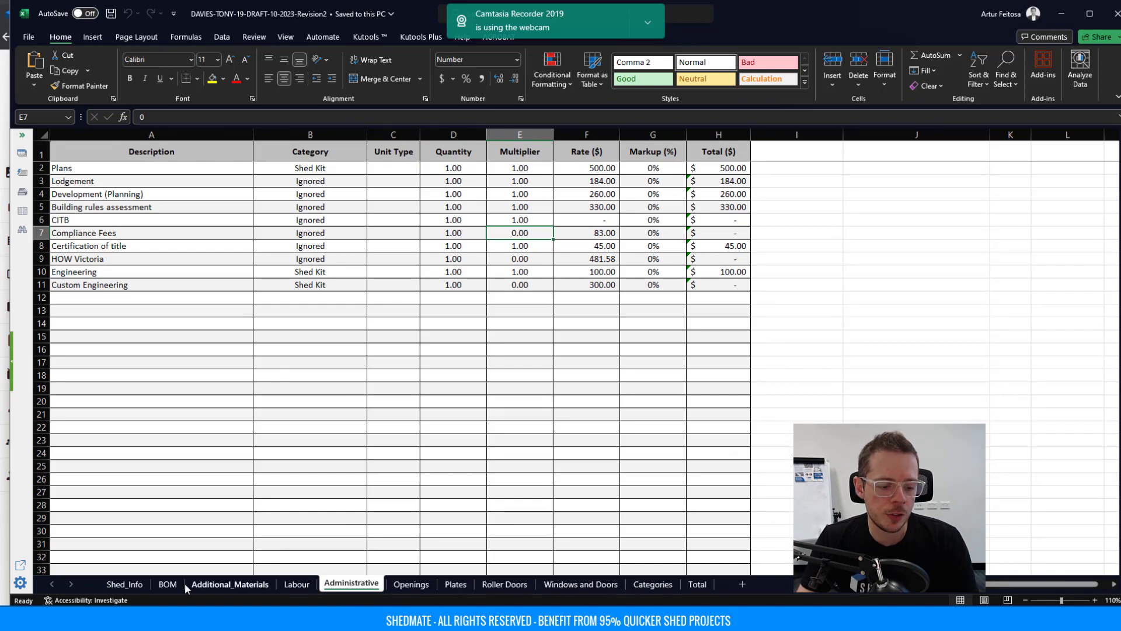
click(168, 584)
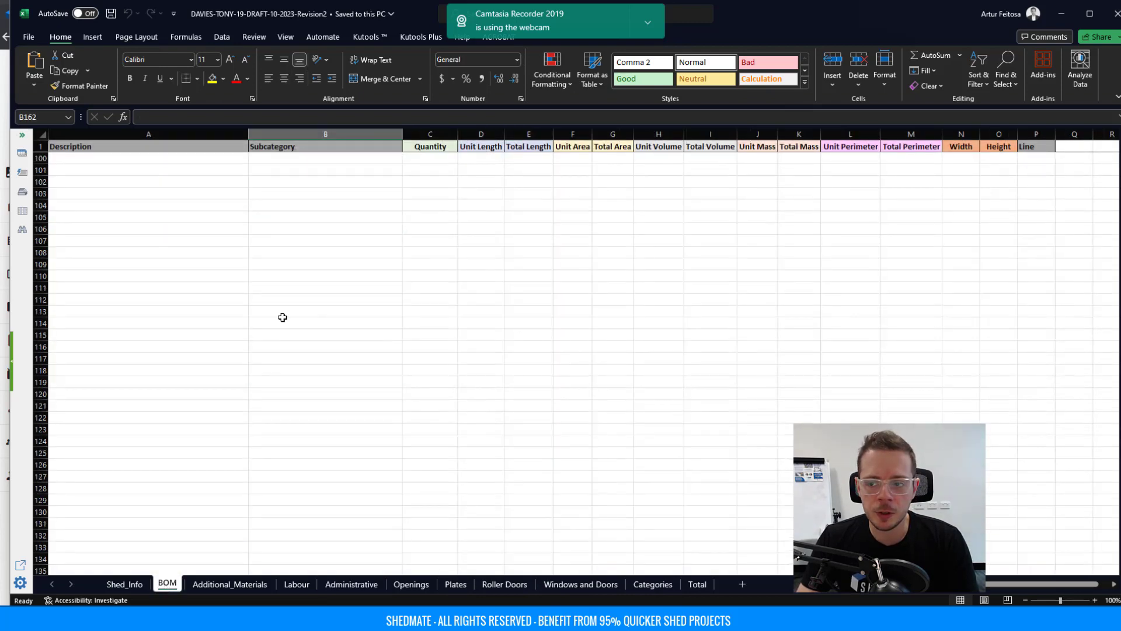
drag(1117, 466, 1117, 467)
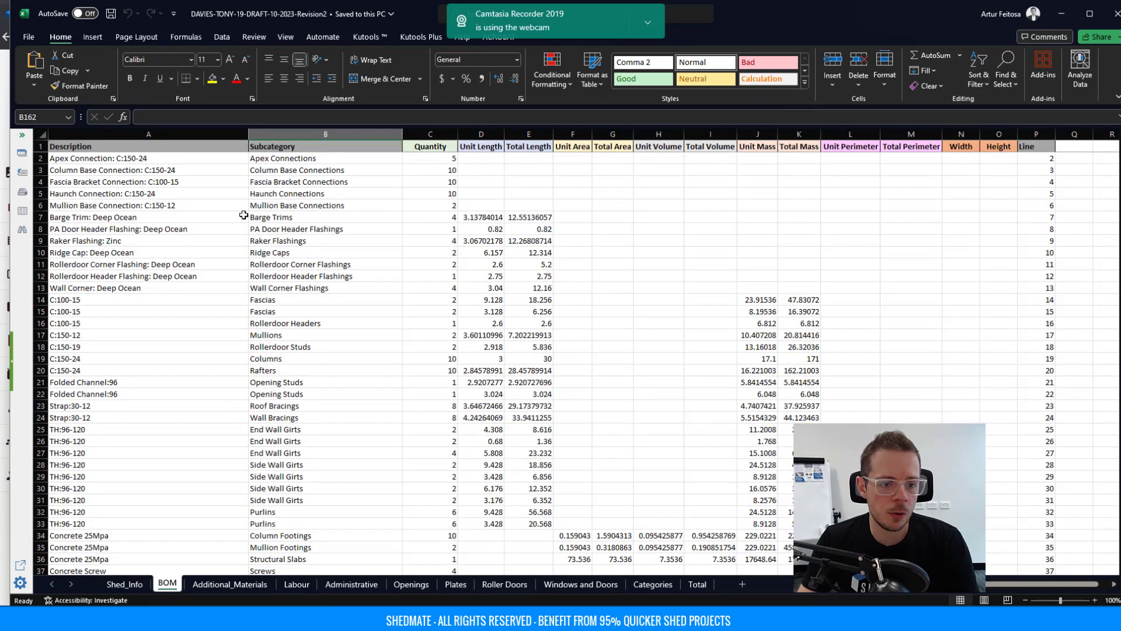
click(1066, 13)
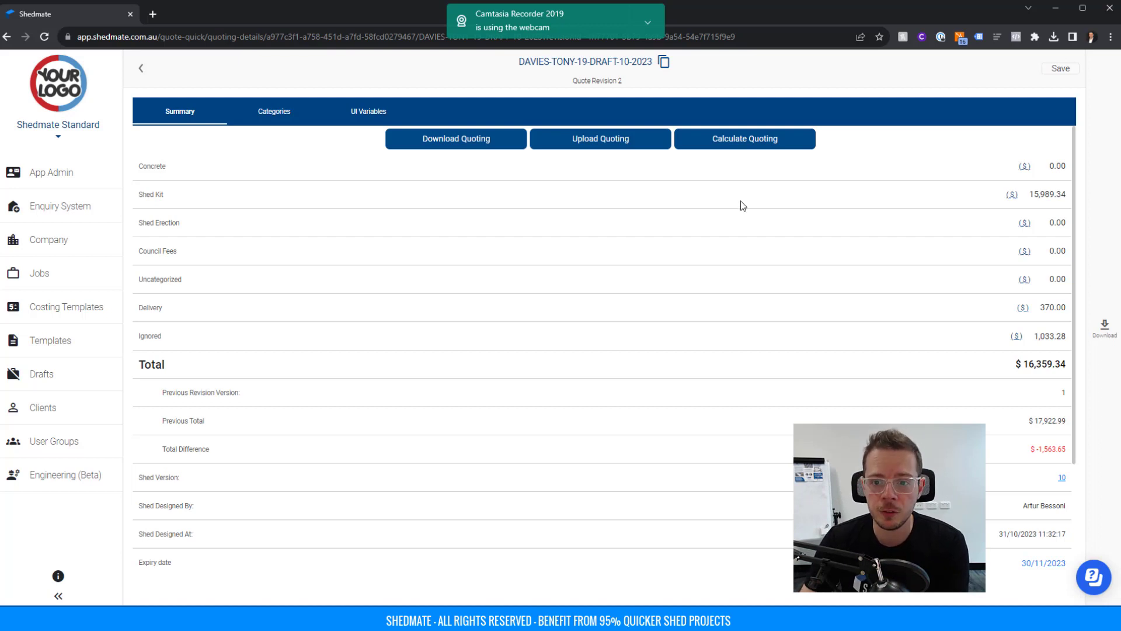
Back out of the quote summary twice and open the Drafts list from the sidebar.
click(140, 70)
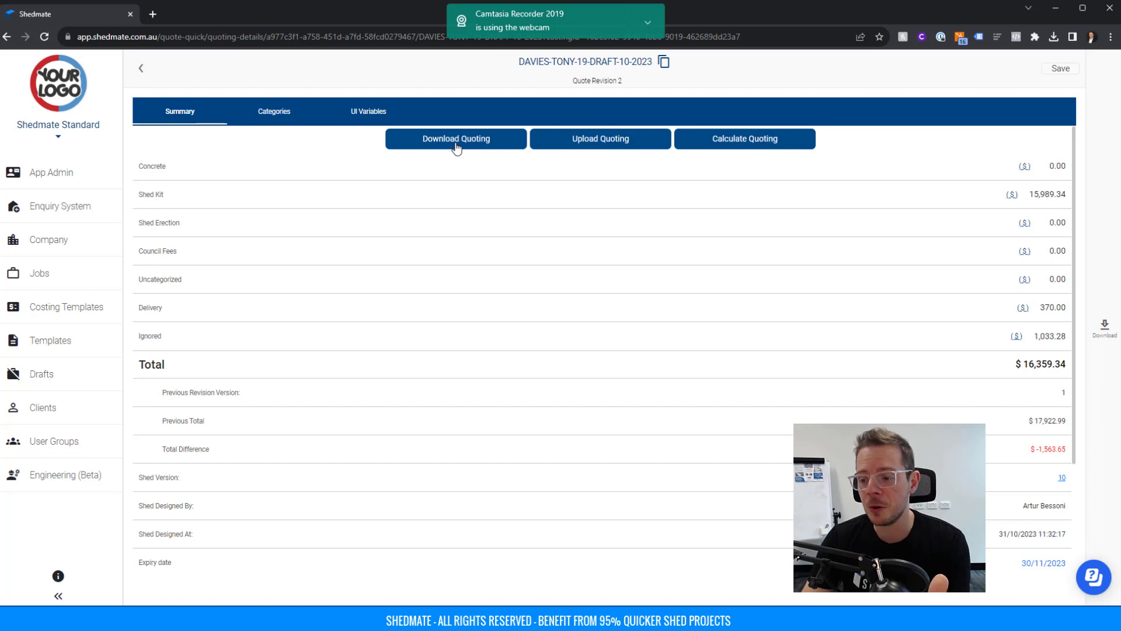
click(141, 68)
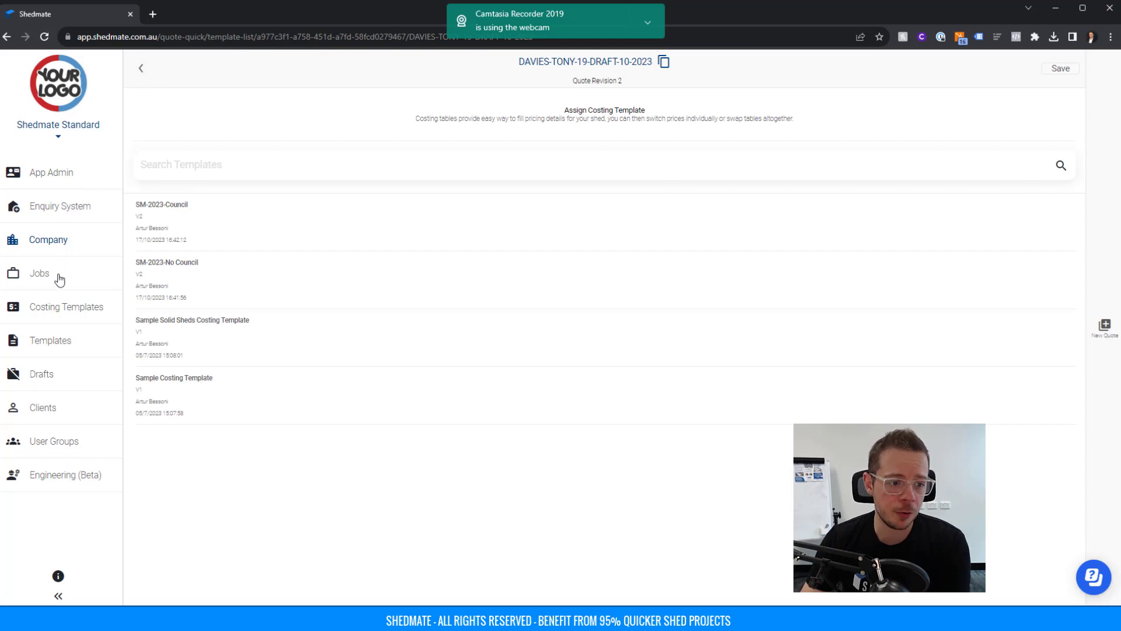
click(52, 376)
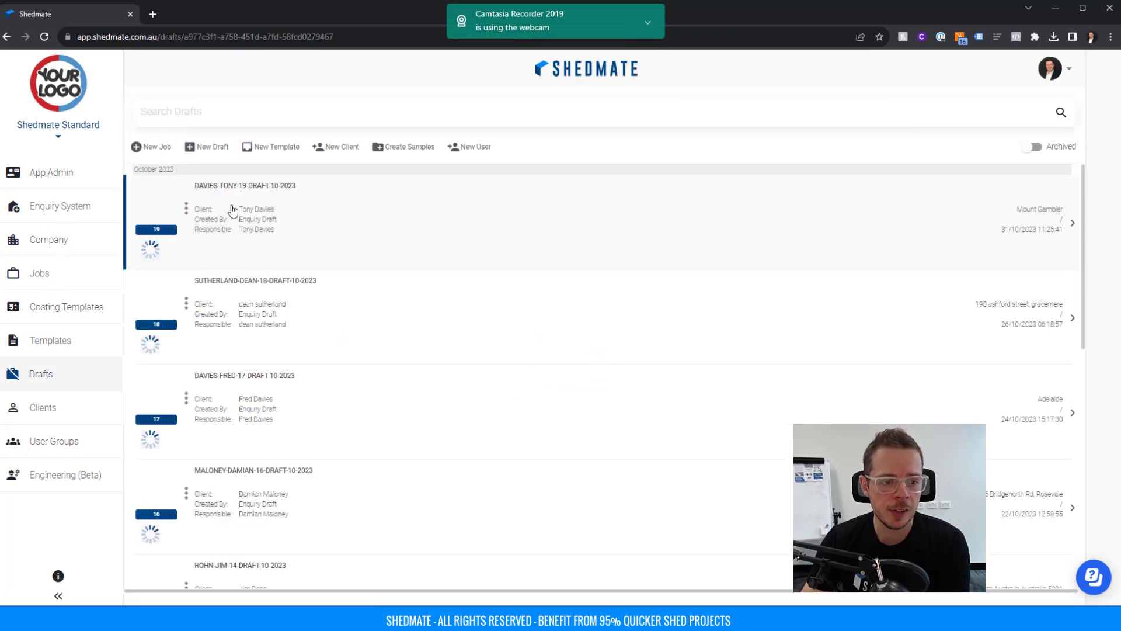
Open draft 19's details and load its Deep Ocean gable shed with Edit Shed.
click(233, 210)
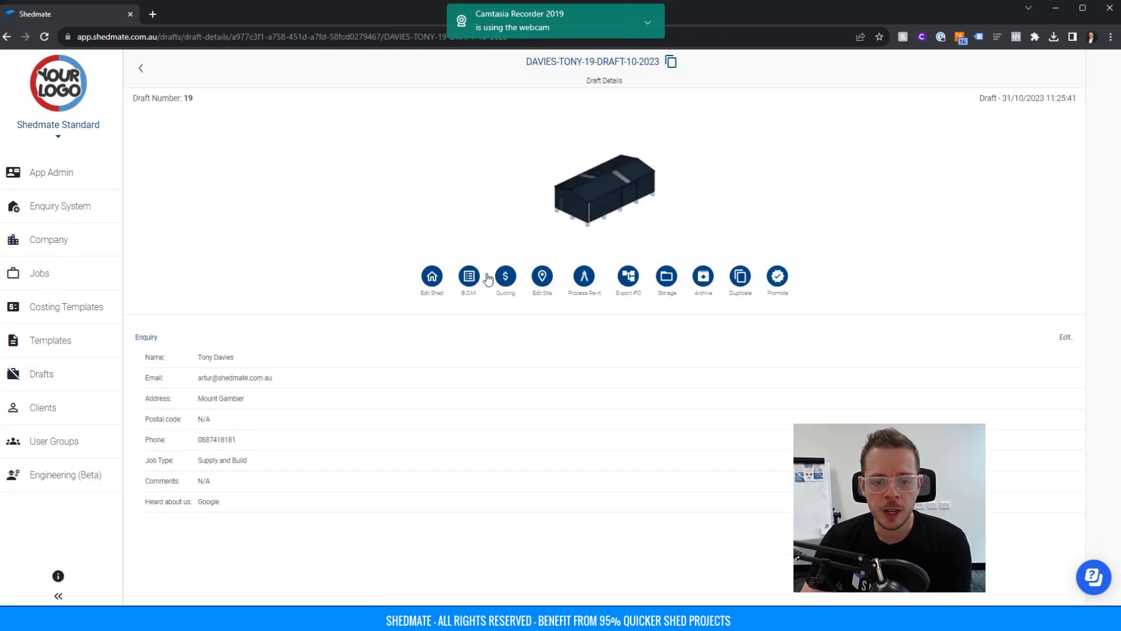
click(432, 278)
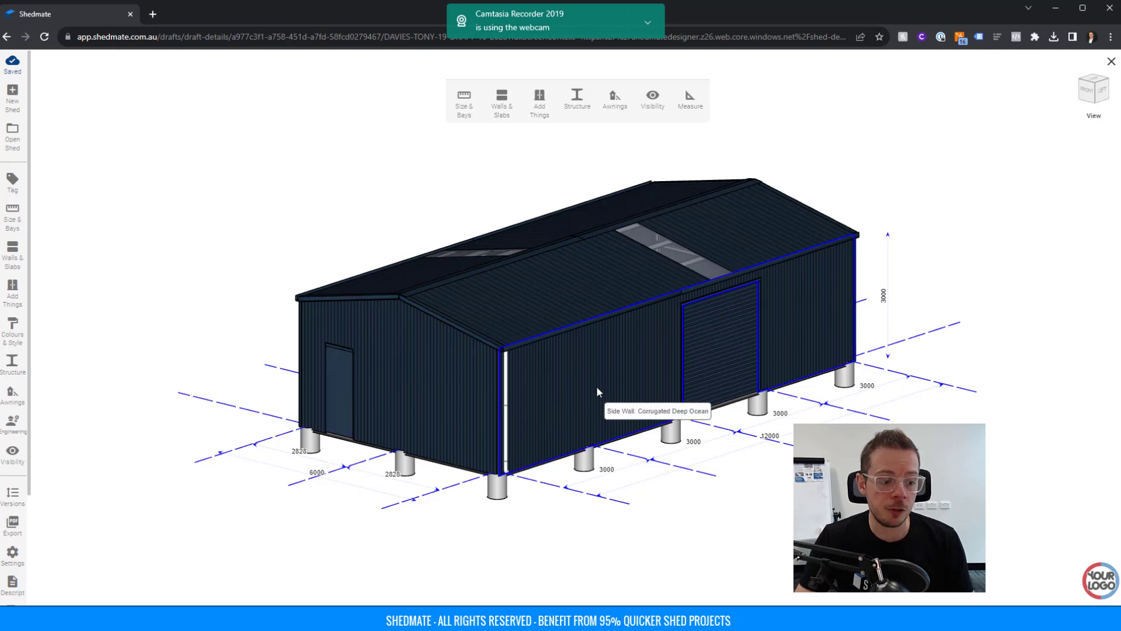
Export the shed's architectural plans as a PDF, download it, and open ARCH.pdf.
click(13, 524)
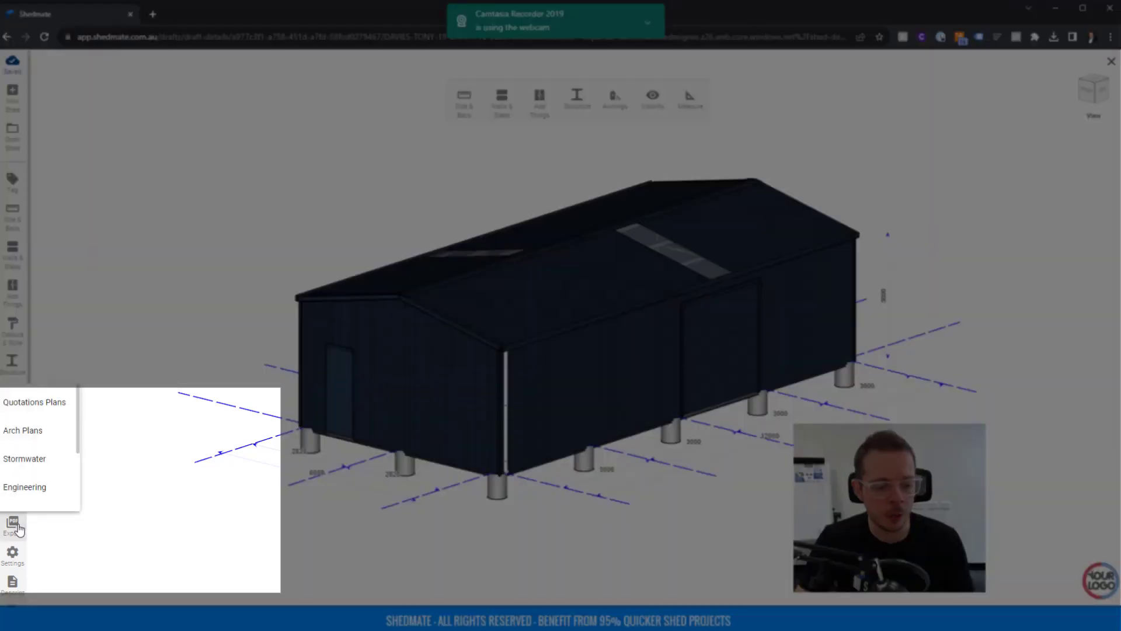
click(34, 431)
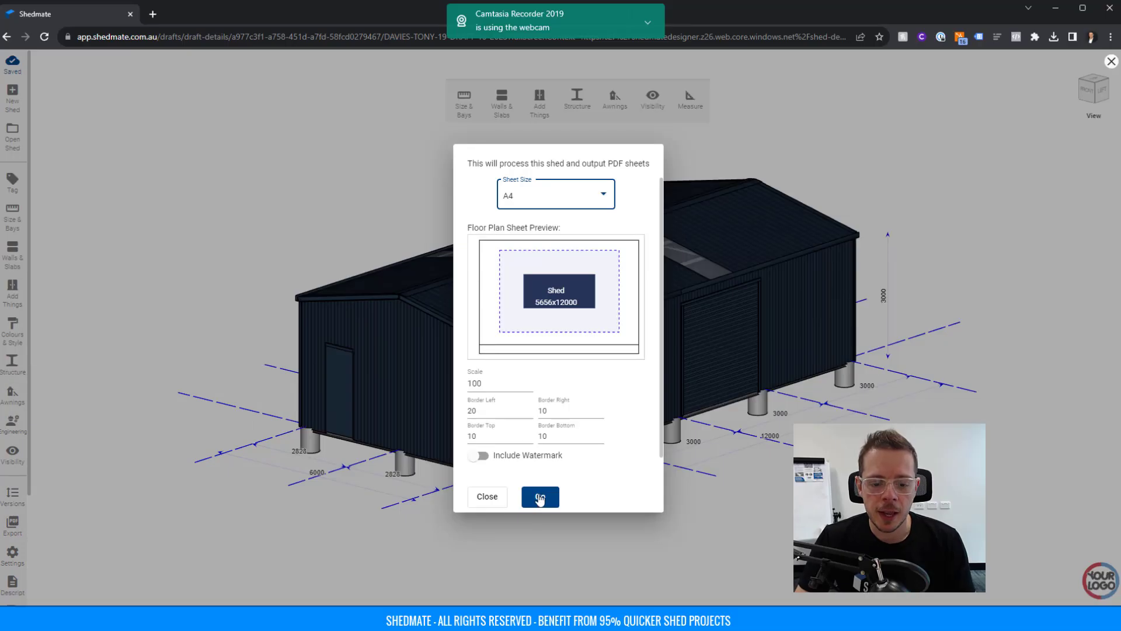
click(540, 497)
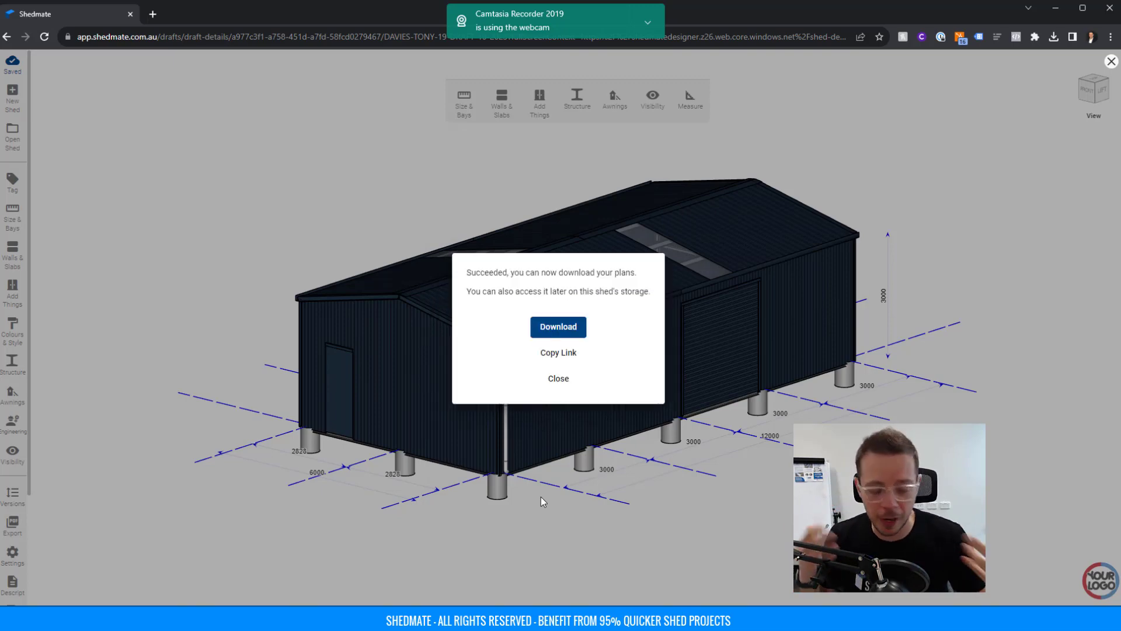
click(581, 331)
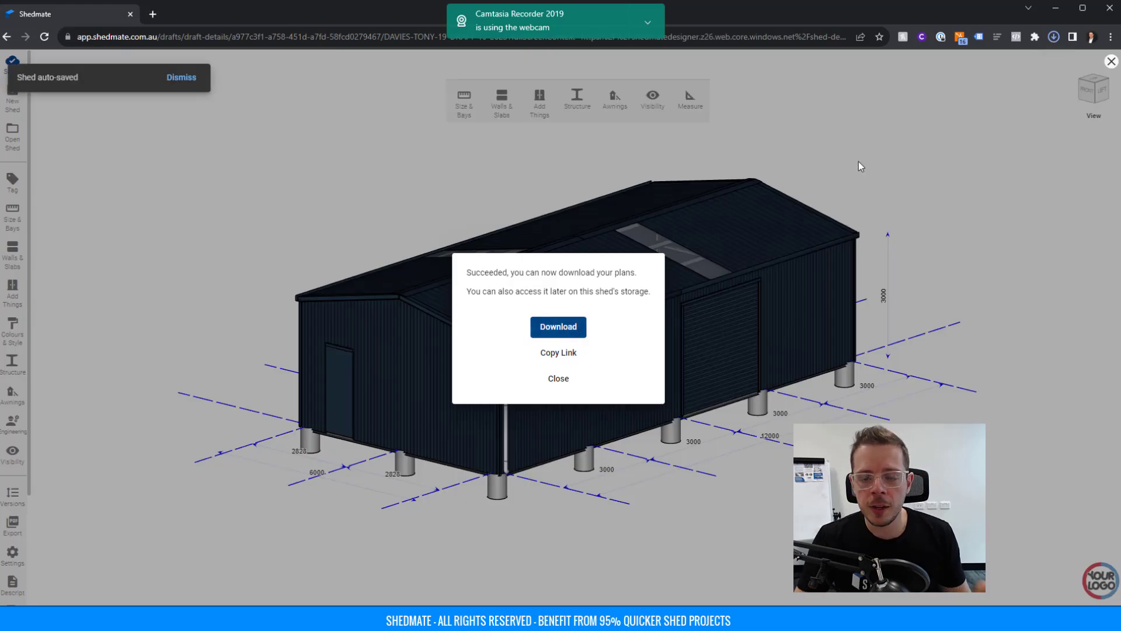
click(946, 70)
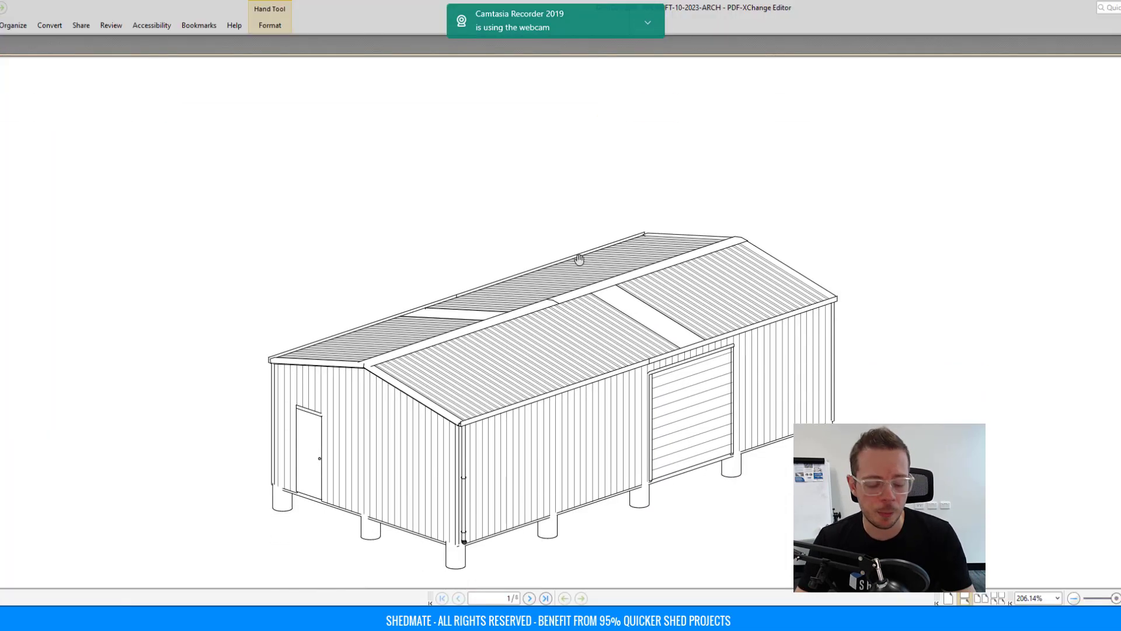
Scroll through the first pages of the architectural plans PDF.
ctrl+scroll(560, 221, down, 3)
scroll(463, 296, down, 5)
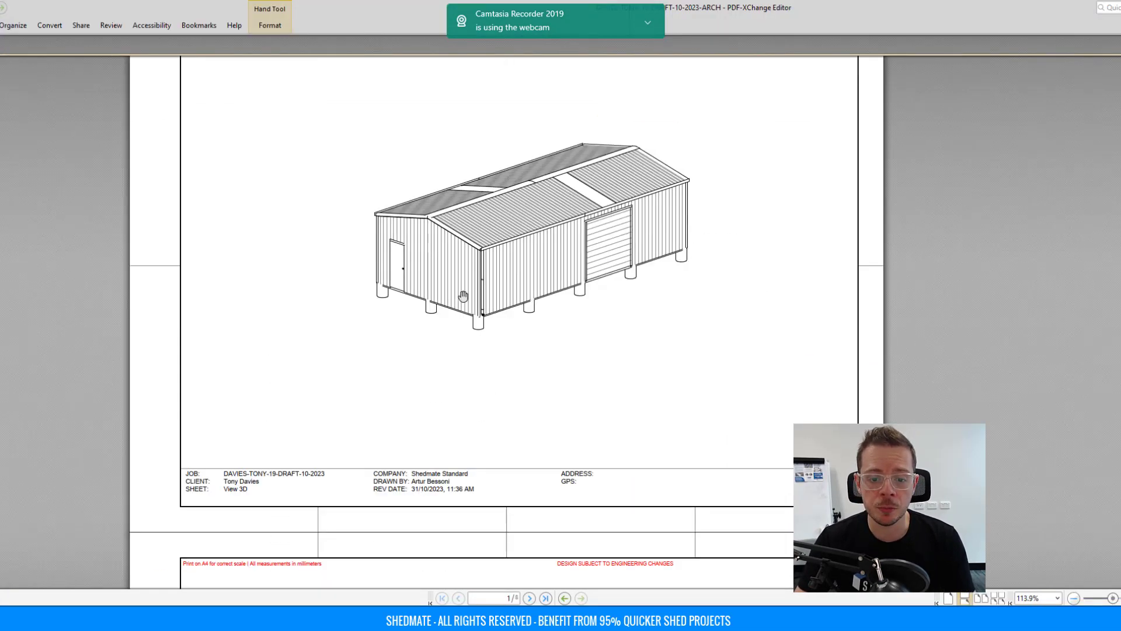
scroll(463, 296, down, 3)
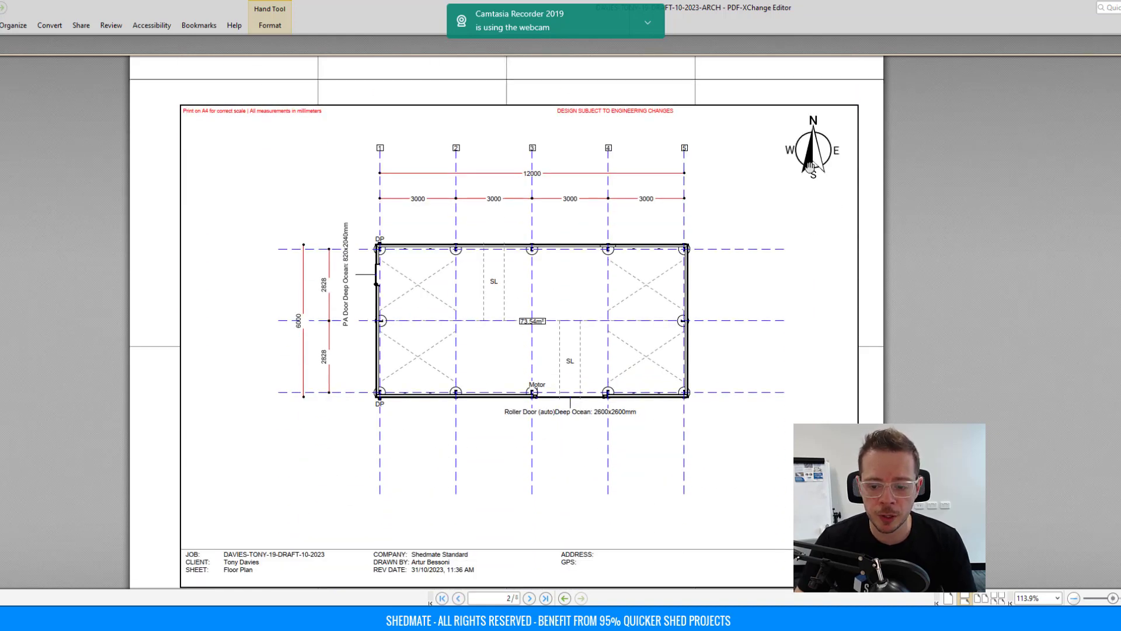
scroll(640, 272, down, 8)
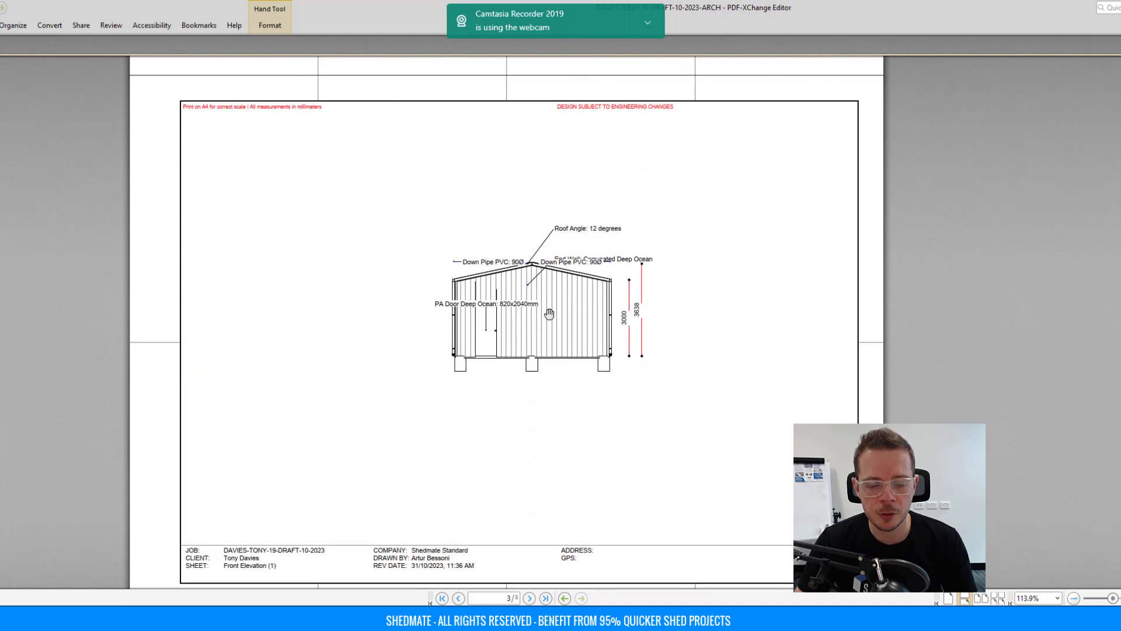
scroll(549, 314, down, 10)
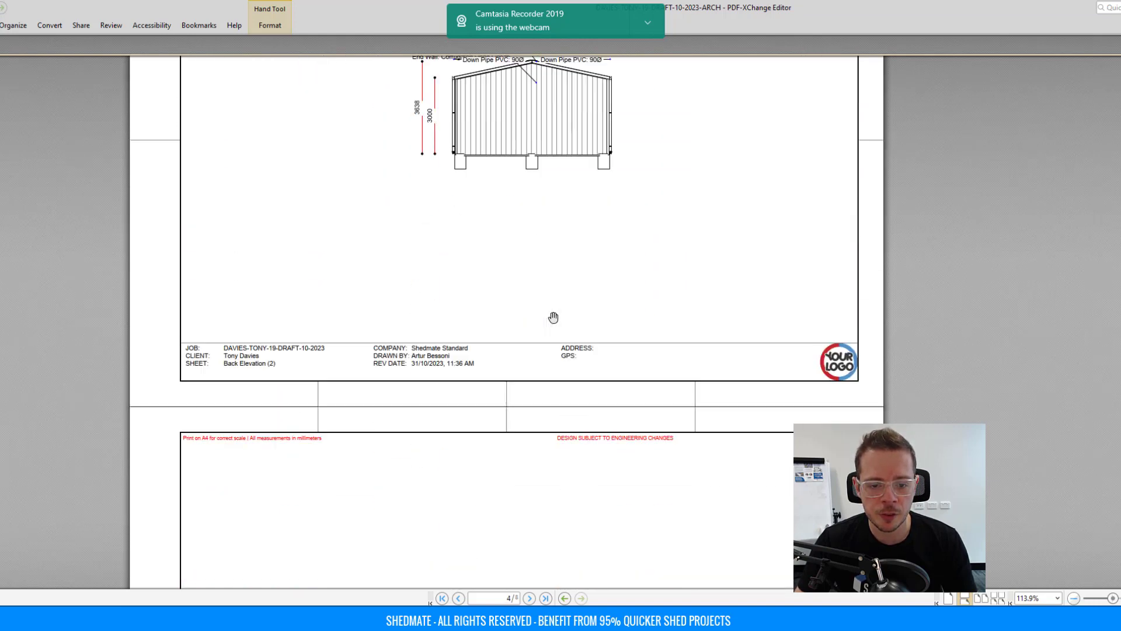
scroll(553, 317, down, 6)
Page on to the concrete footing plan, then minimize the viewer and close the Succeeded dialog.
ctrl+scroll(549, 315, up, 3)
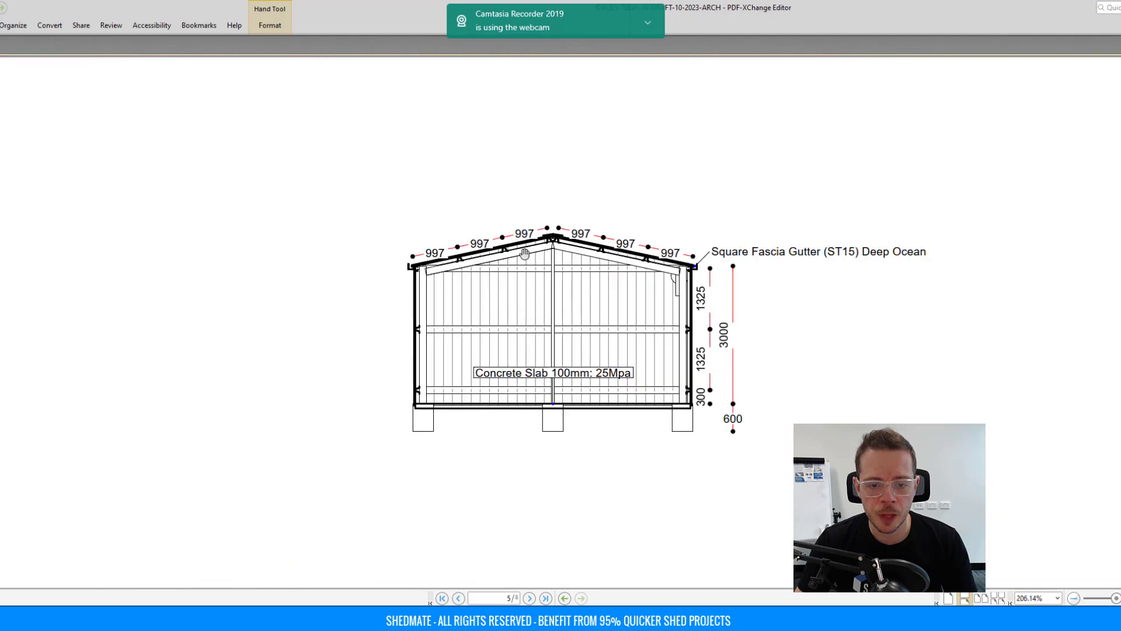
ctrl+scroll(559, 282, down, 3)
scroll(561, 282, down, 3)
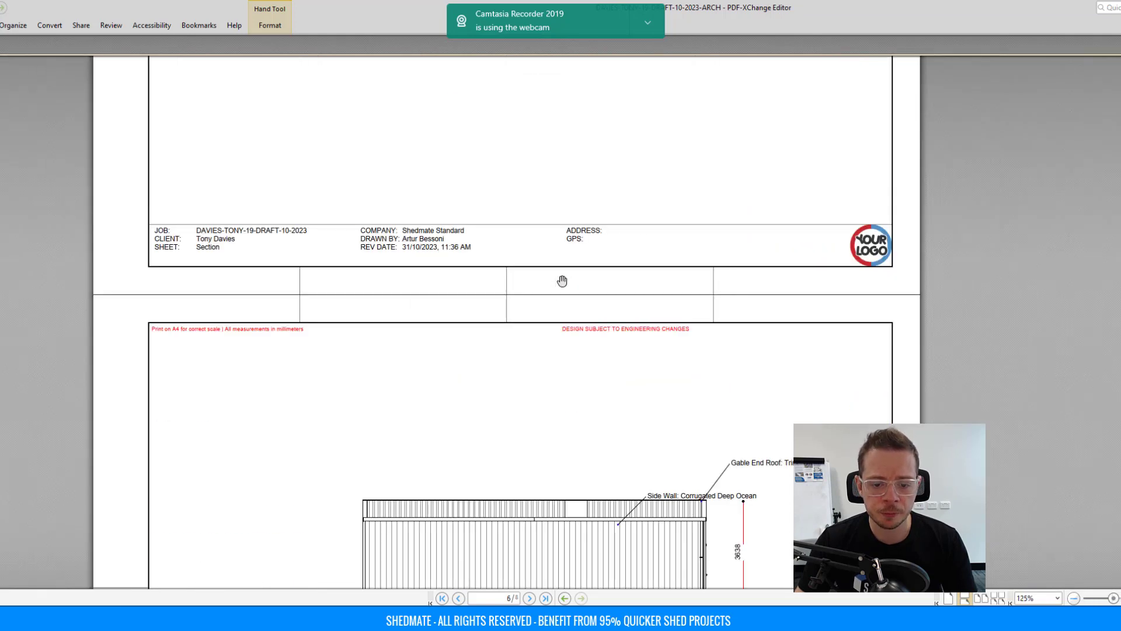
scroll(561, 281, down, 5)
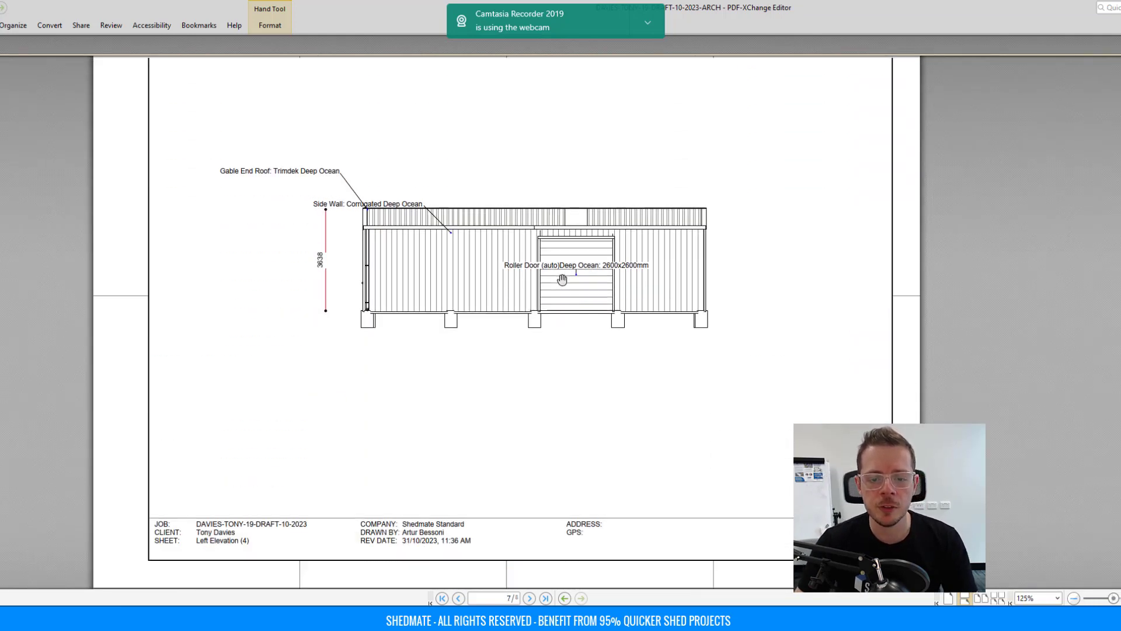
scroll(562, 280, down, 6)
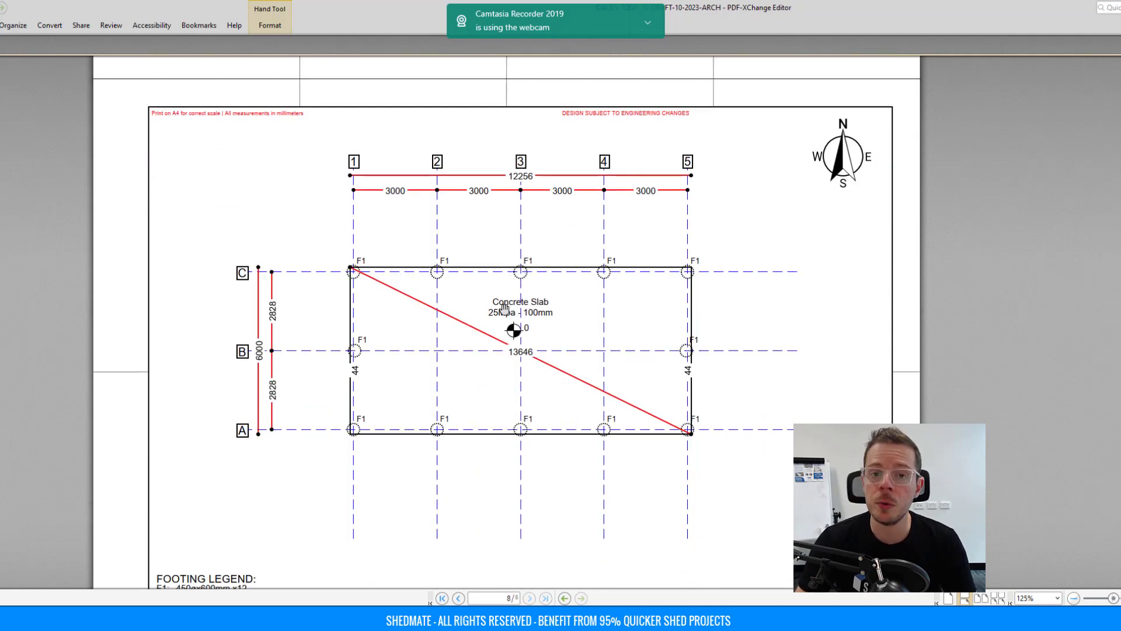
scroll(417, 350, down, 2)
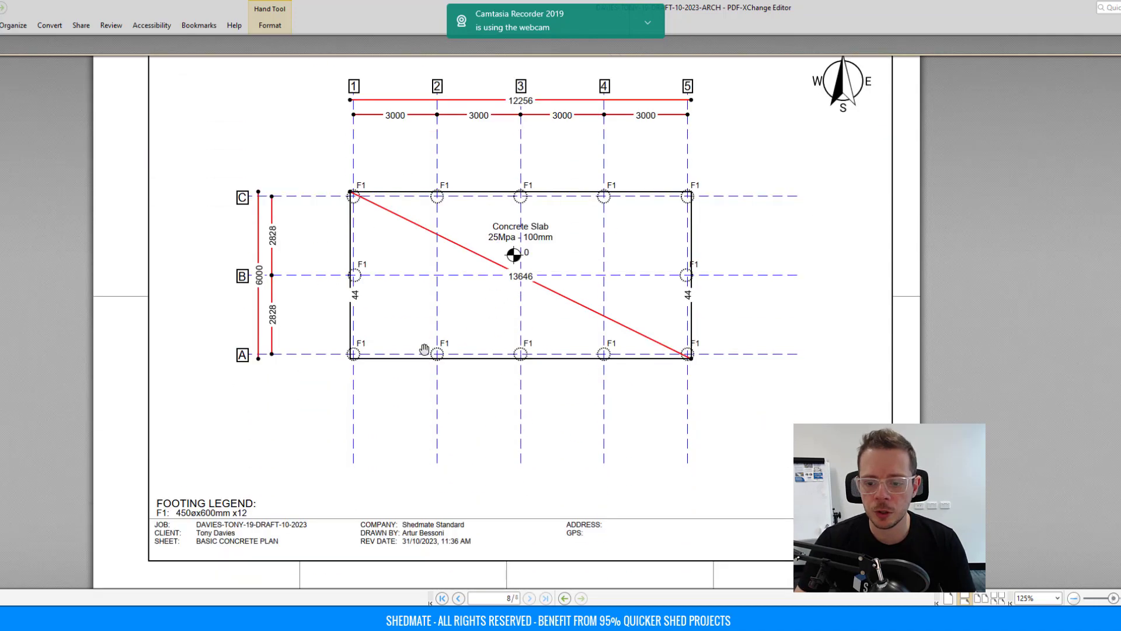
scroll(463, 355, up, 10)
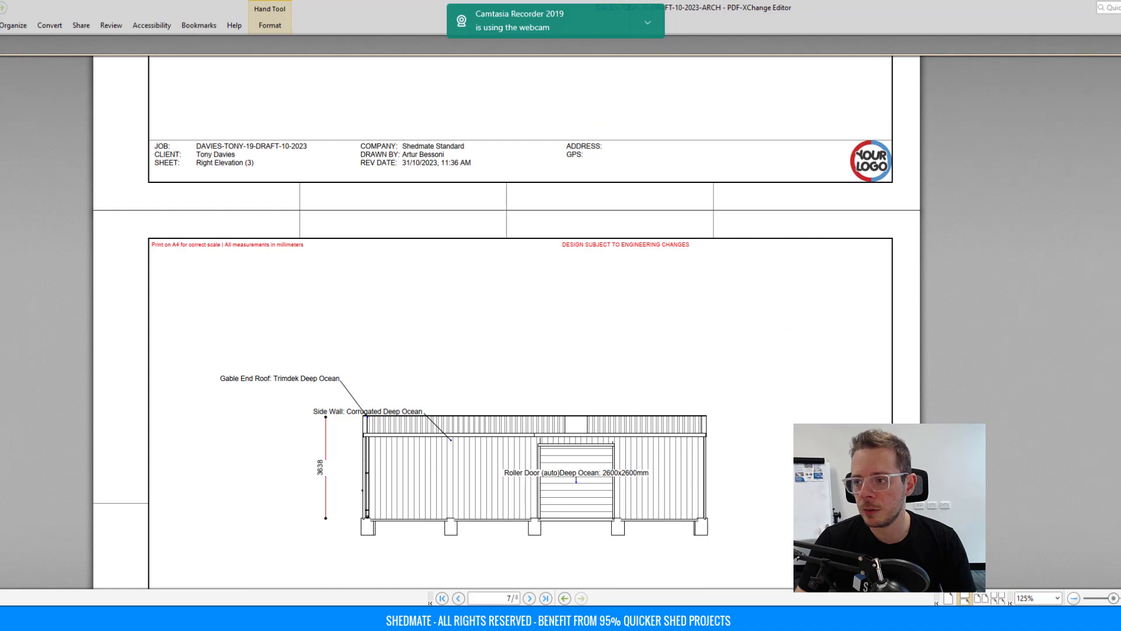
click(1120, 8)
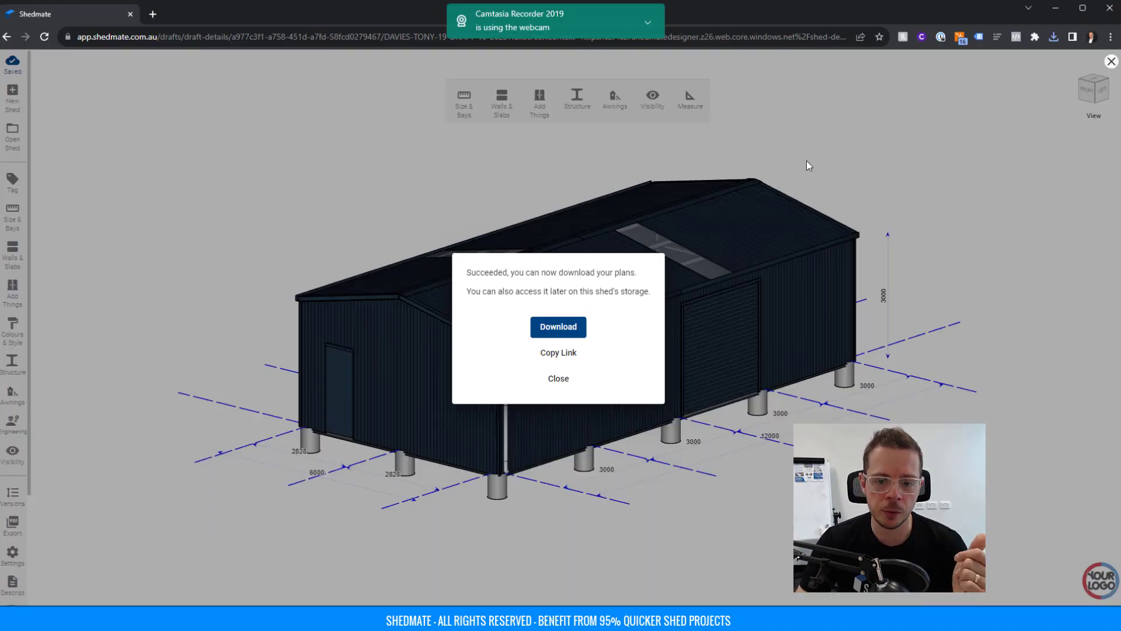
click(807, 160)
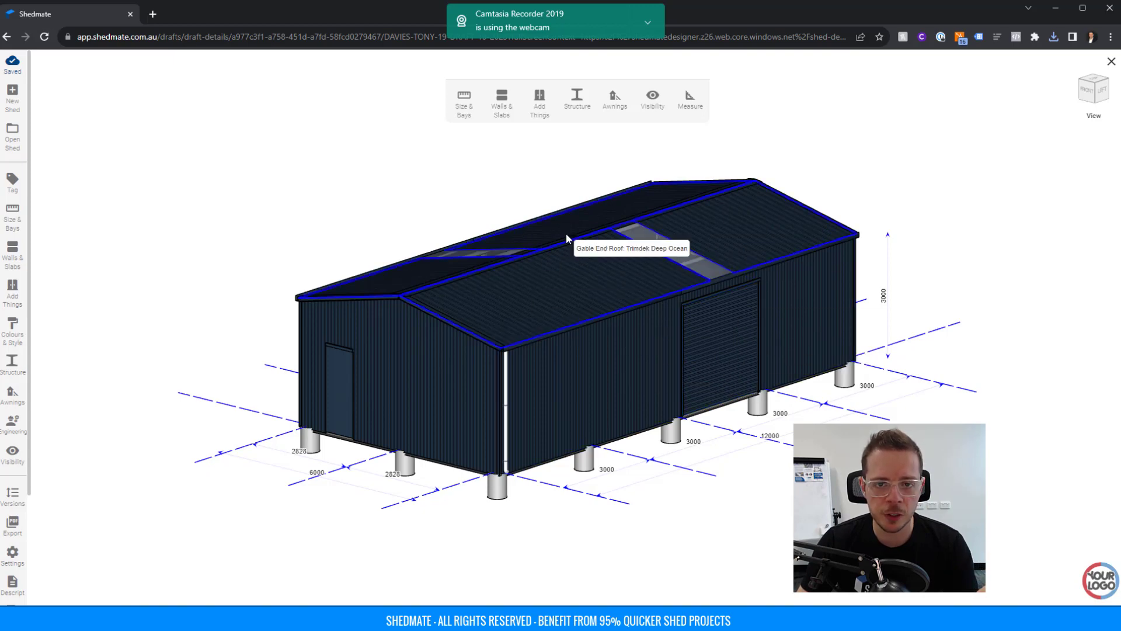
Enter the property's full site address under Edit Site using the autofill suggestion, and save.
click(13, 523)
scroll(46, 435, down, 1)
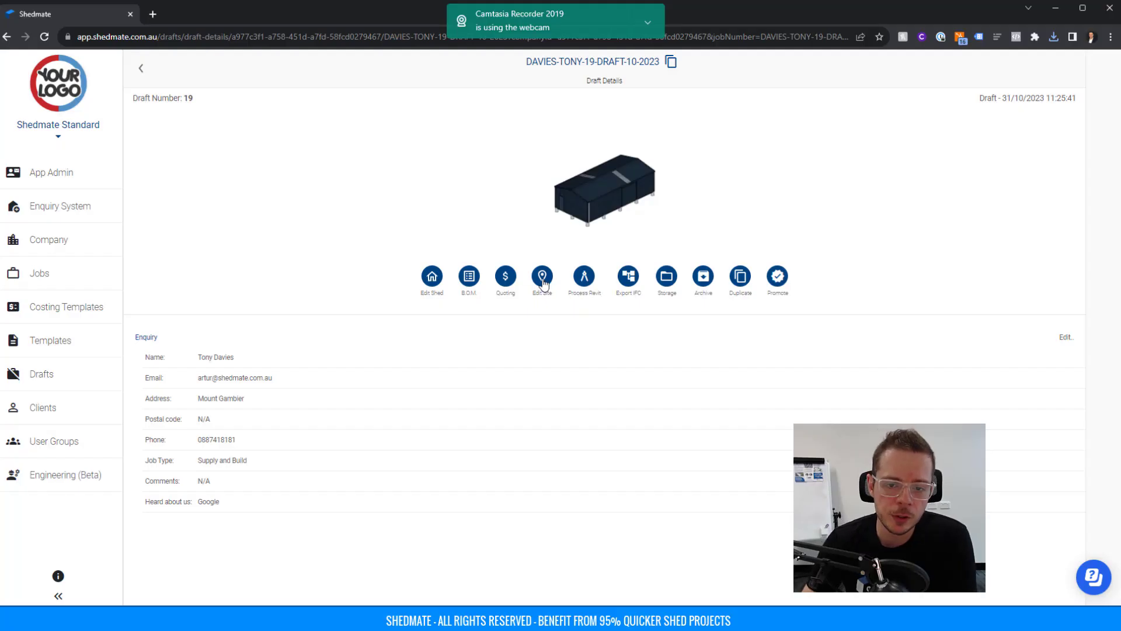
click(543, 277)
click(412, 201)
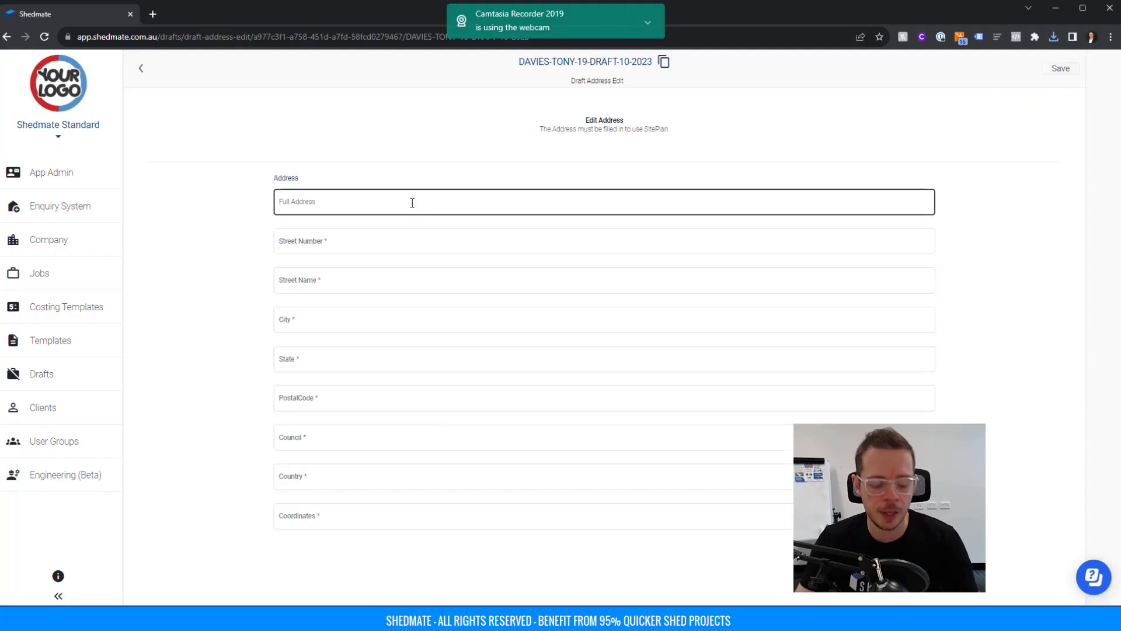
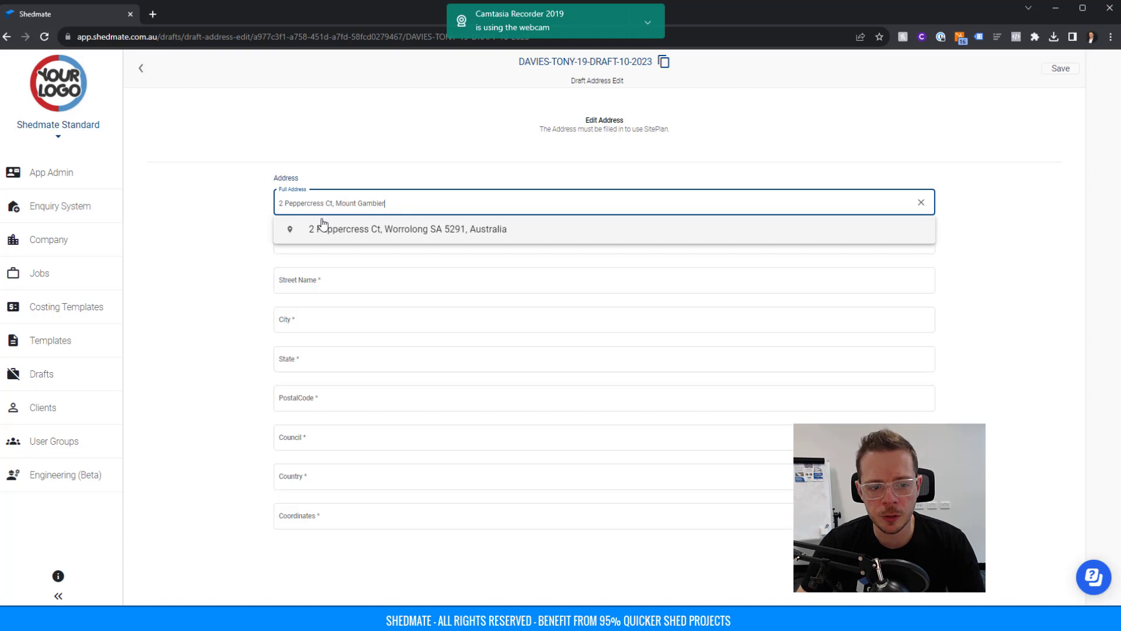
click(428, 233)
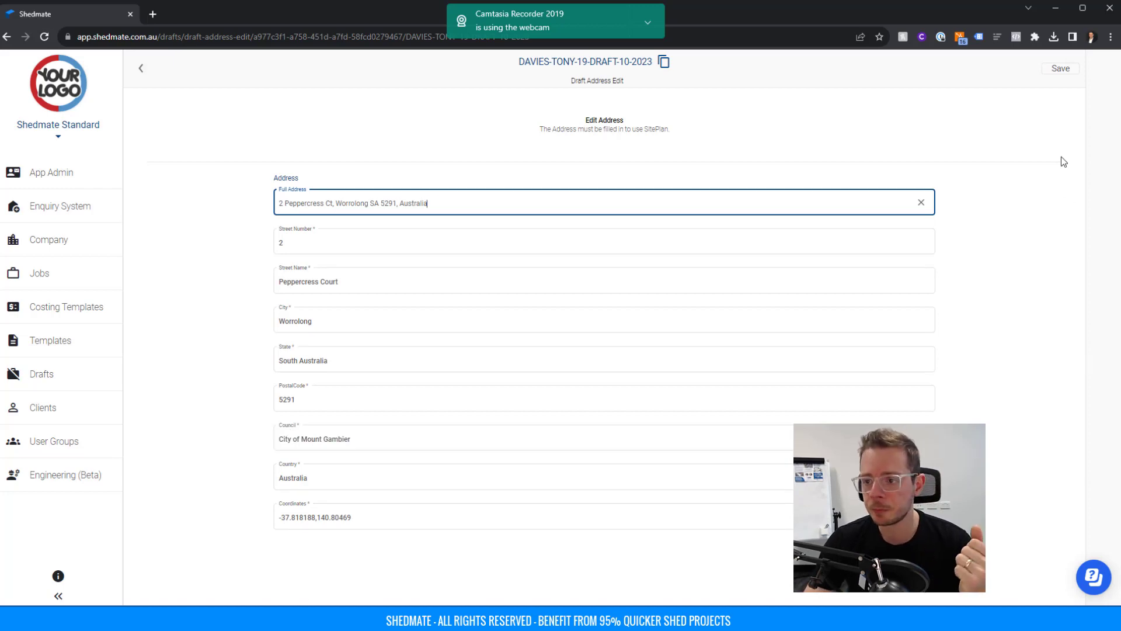
click(1065, 72)
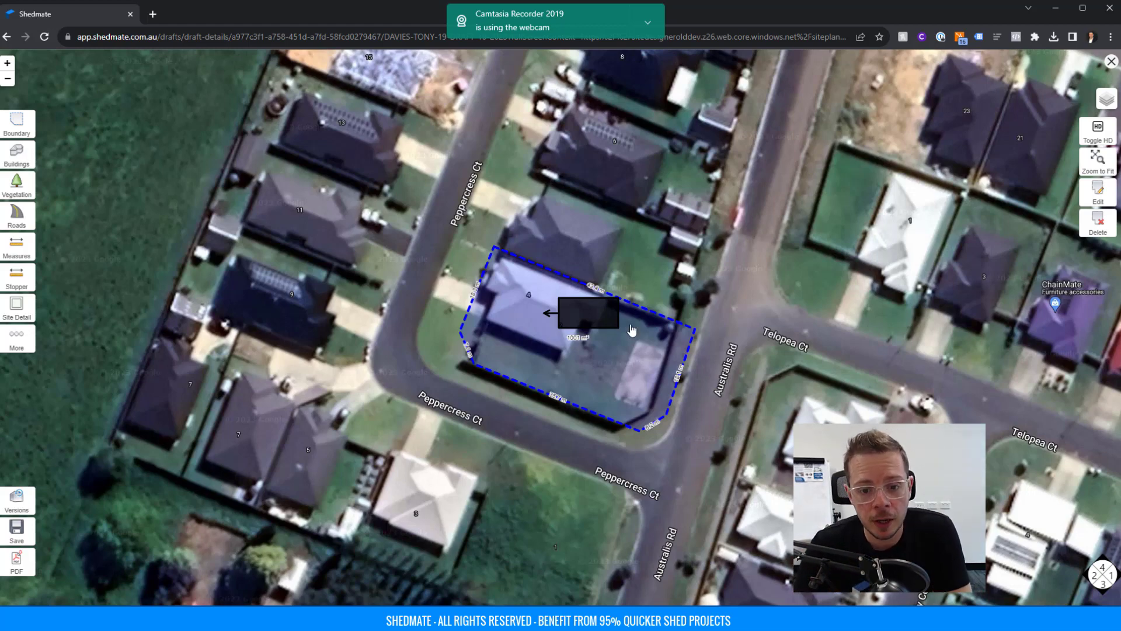
Restore HD imagery, then move the shed onto the concrete slab at 112.53° rotation and confirm.
scroll(624, 359, up, 5)
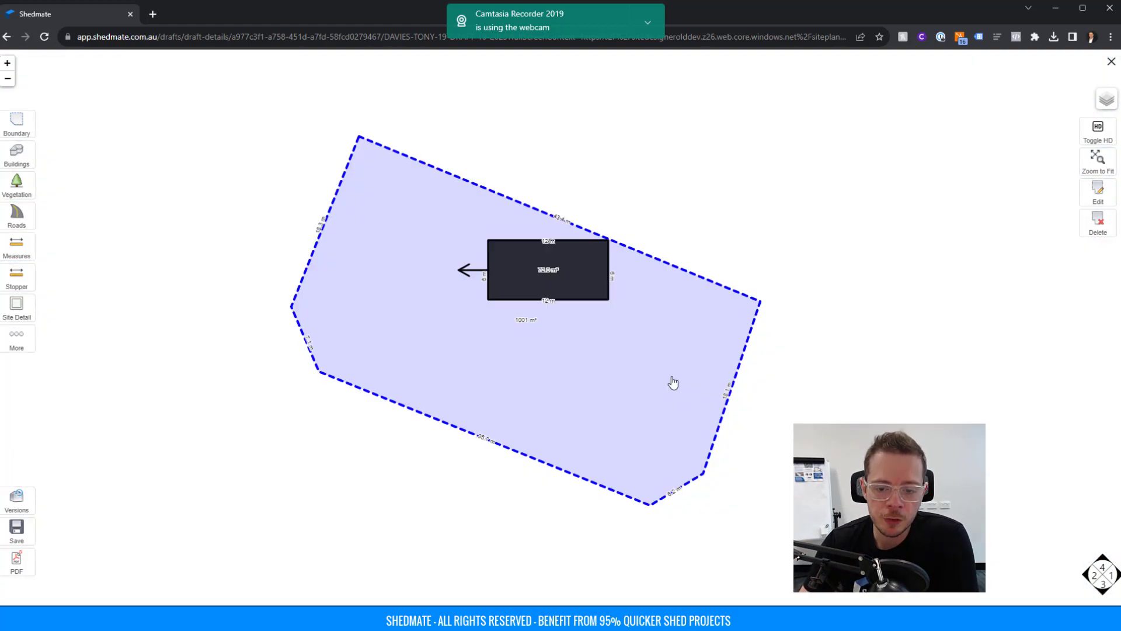
click(1096, 143)
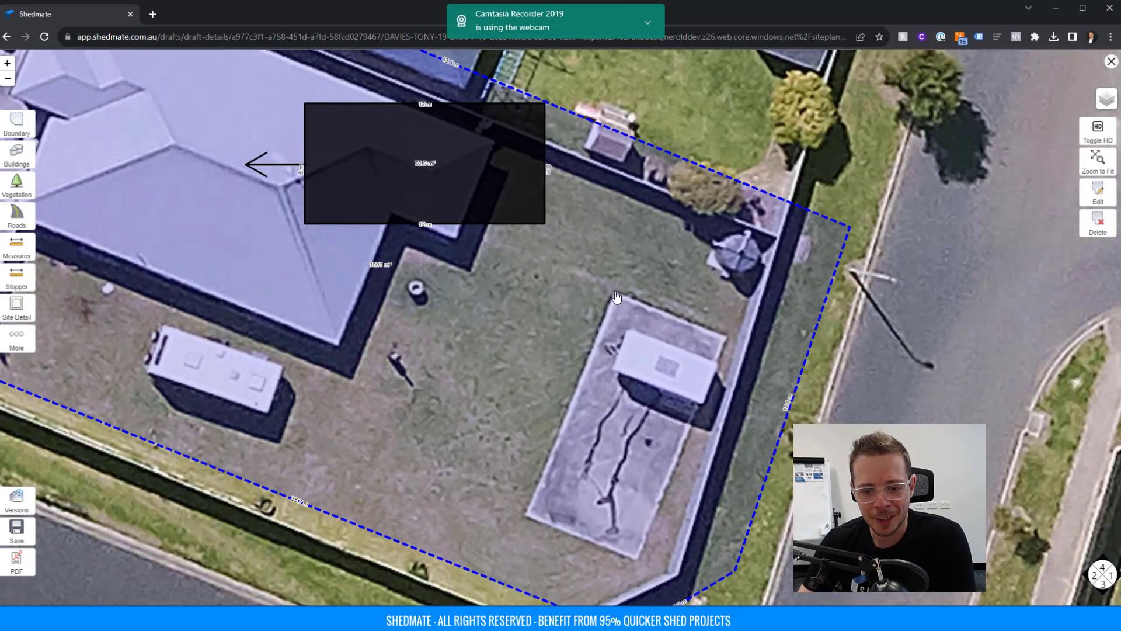
click(430, 197)
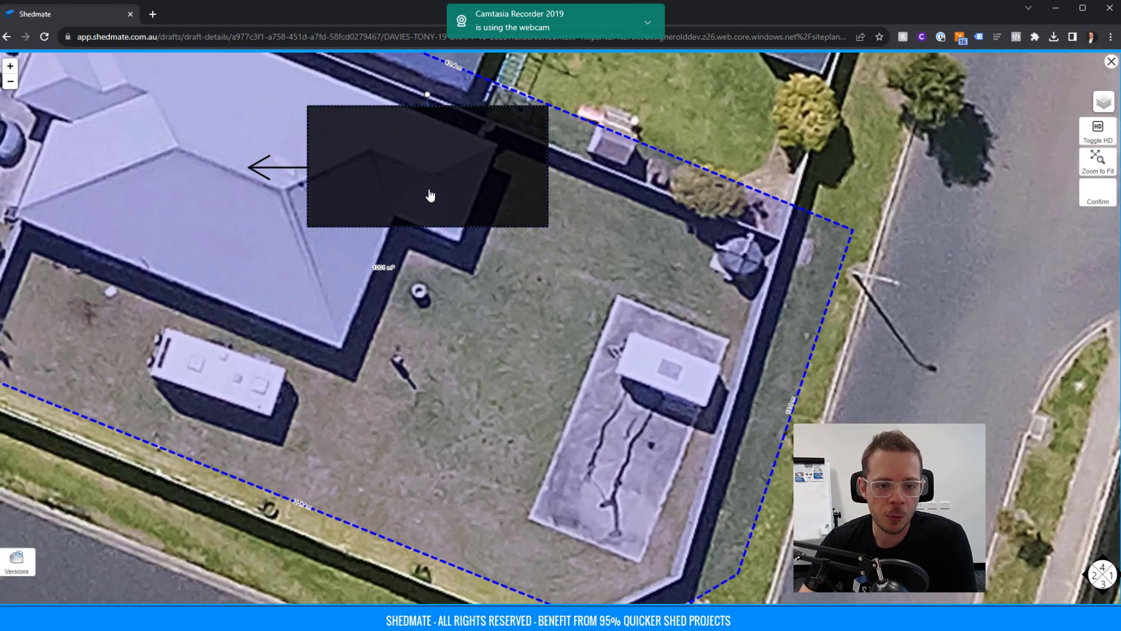
drag(435, 177, 530, 388)
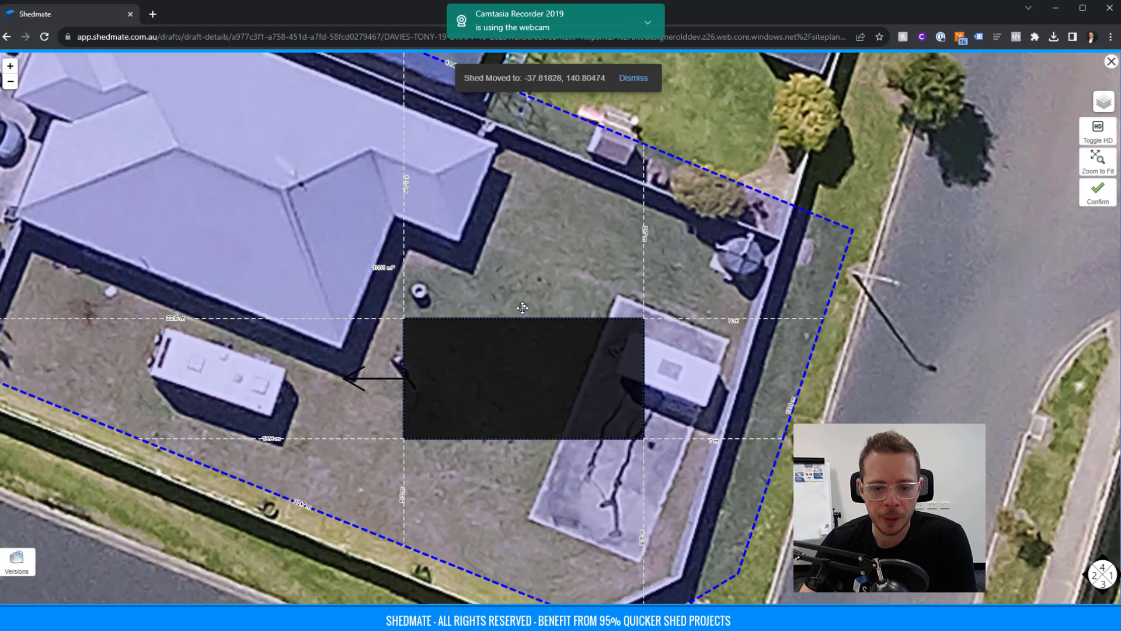
drag(524, 304, 528, 371)
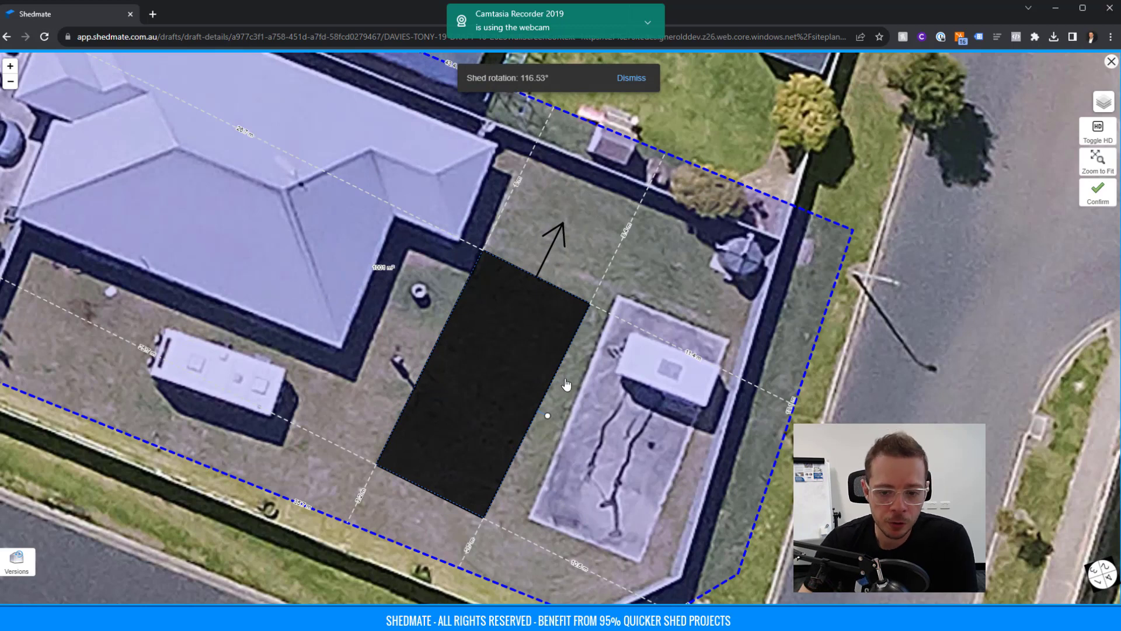
drag(551, 413, 558, 411)
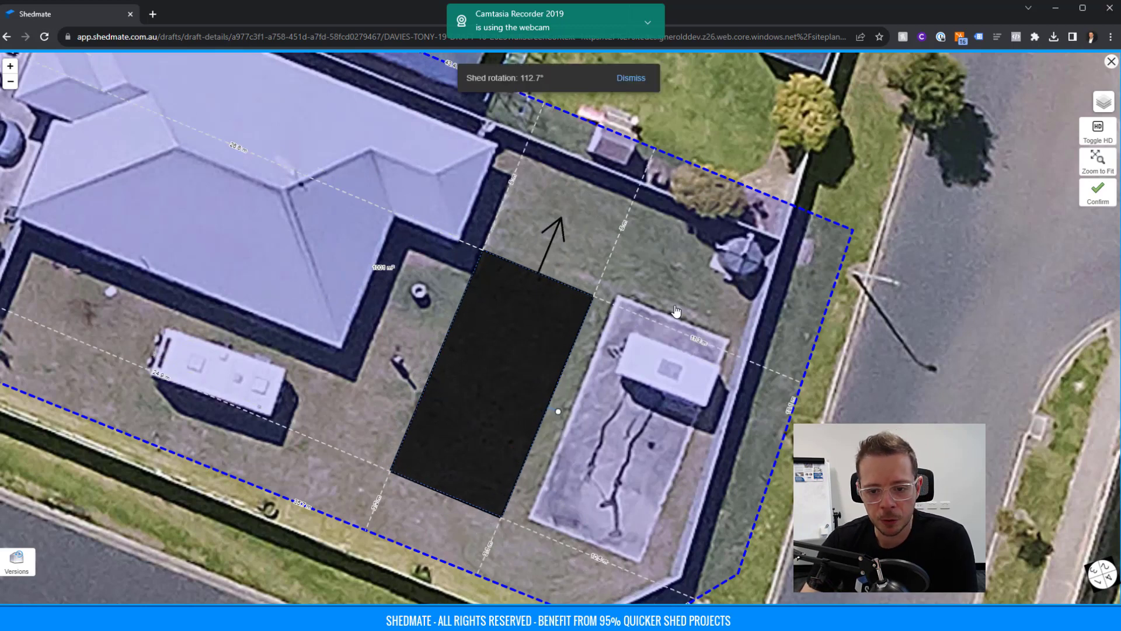
drag(500, 340, 637, 390)
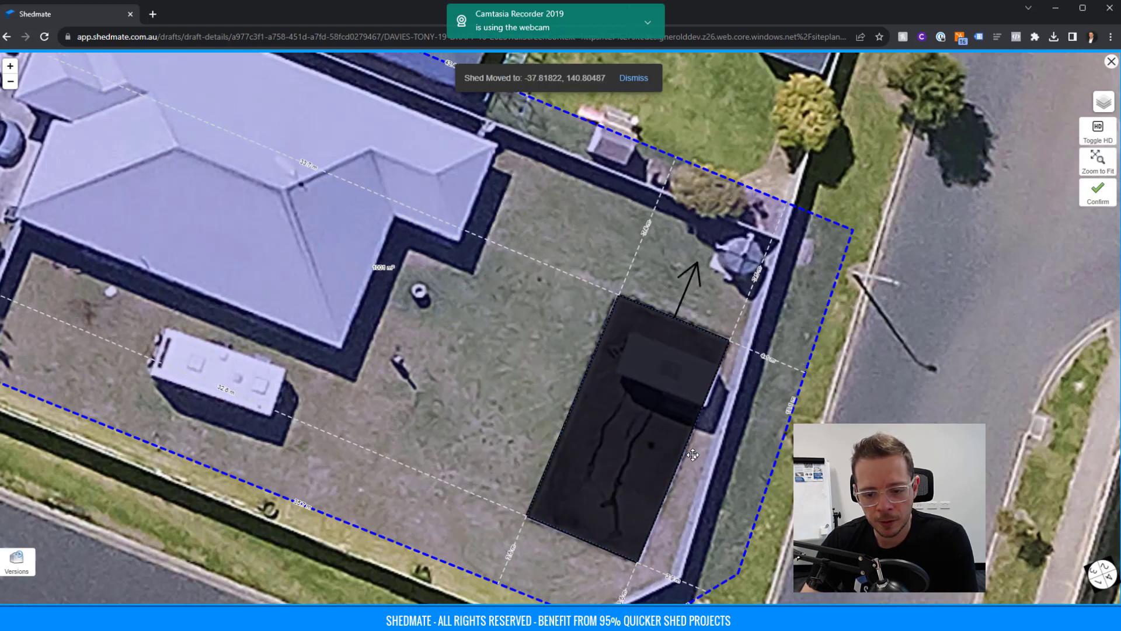
click(695, 456)
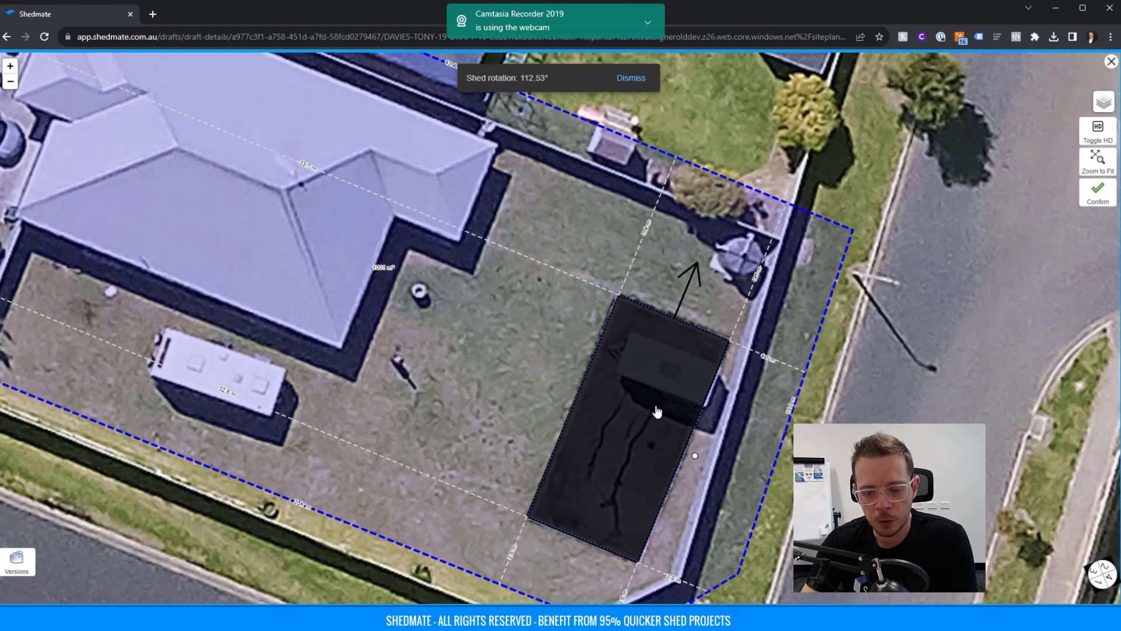
click(1096, 194)
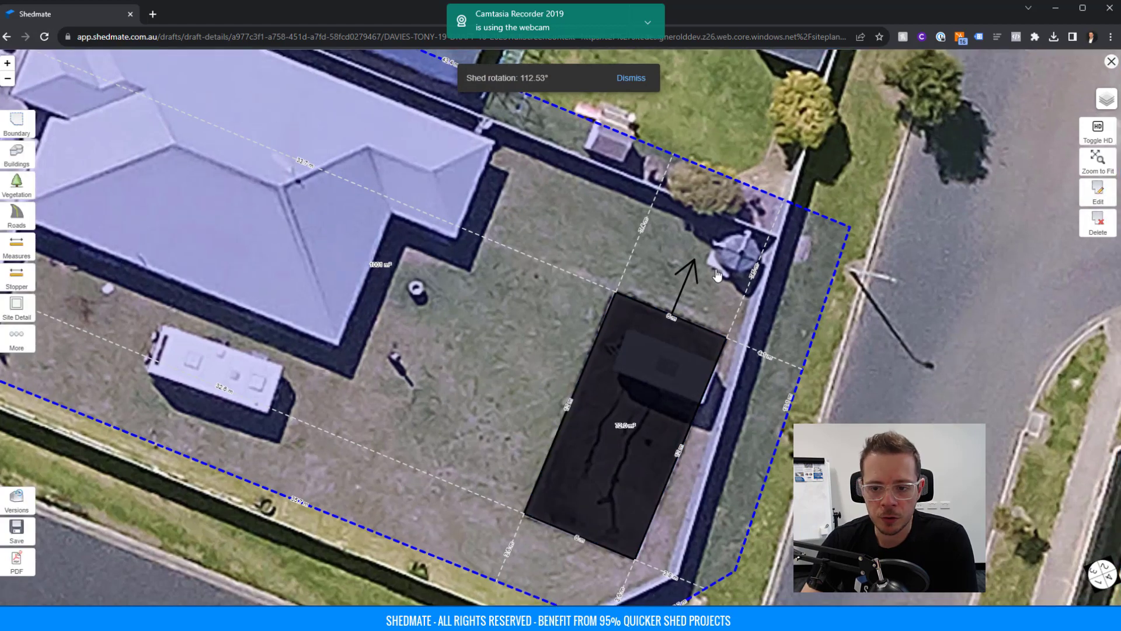
Confirm the boundary edit, toggle HD imagery off and back on, and select the site boundary.
click(830, 287)
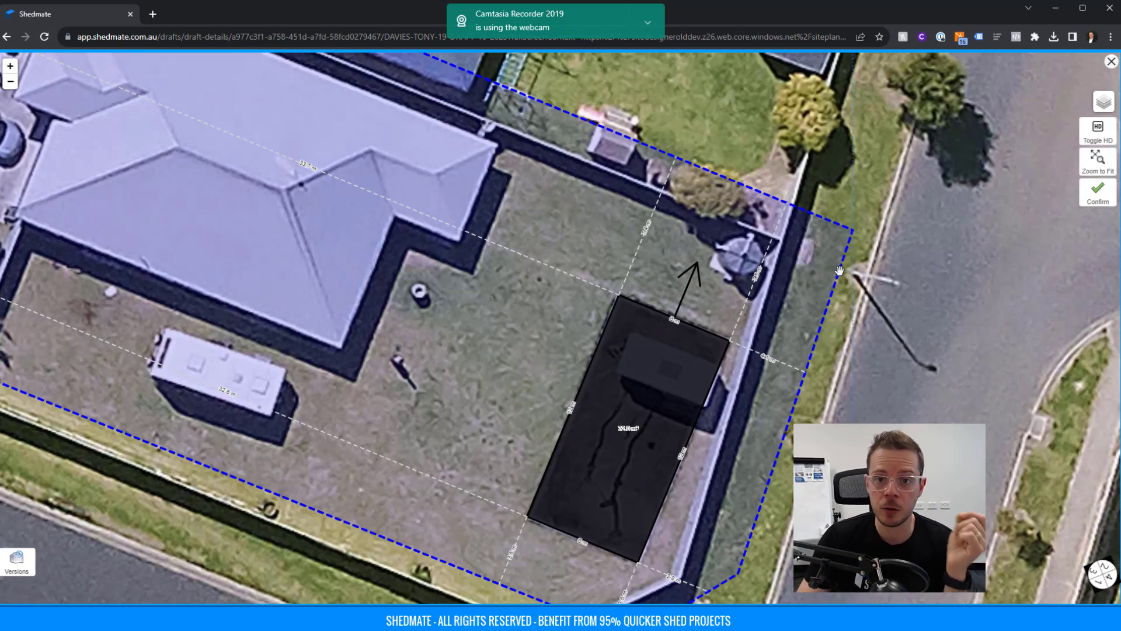
click(1089, 189)
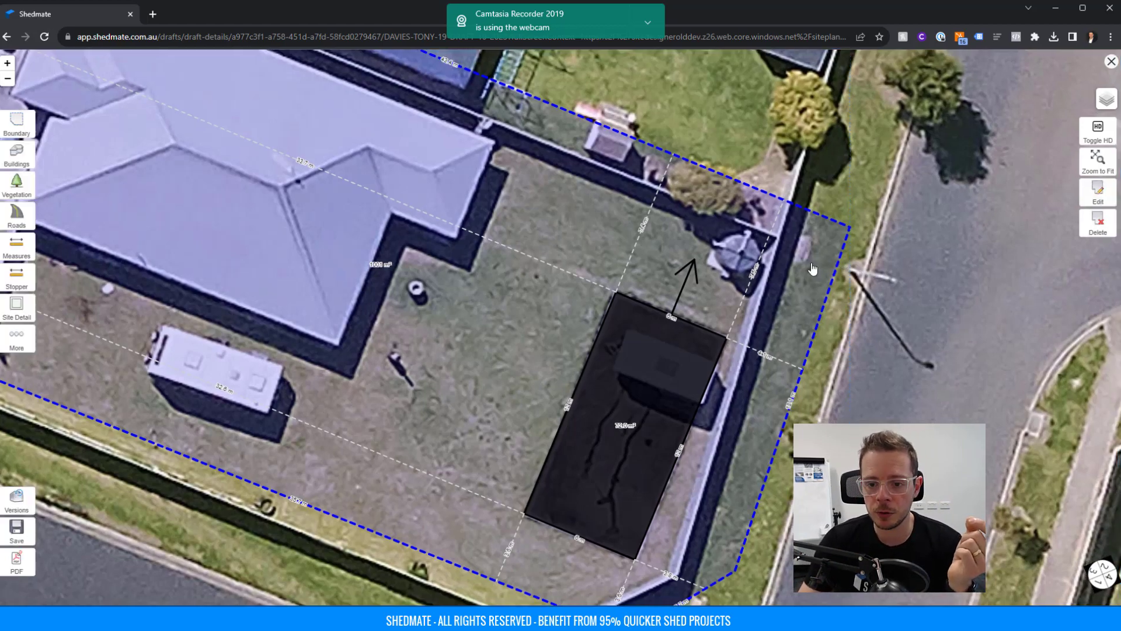
click(1092, 139)
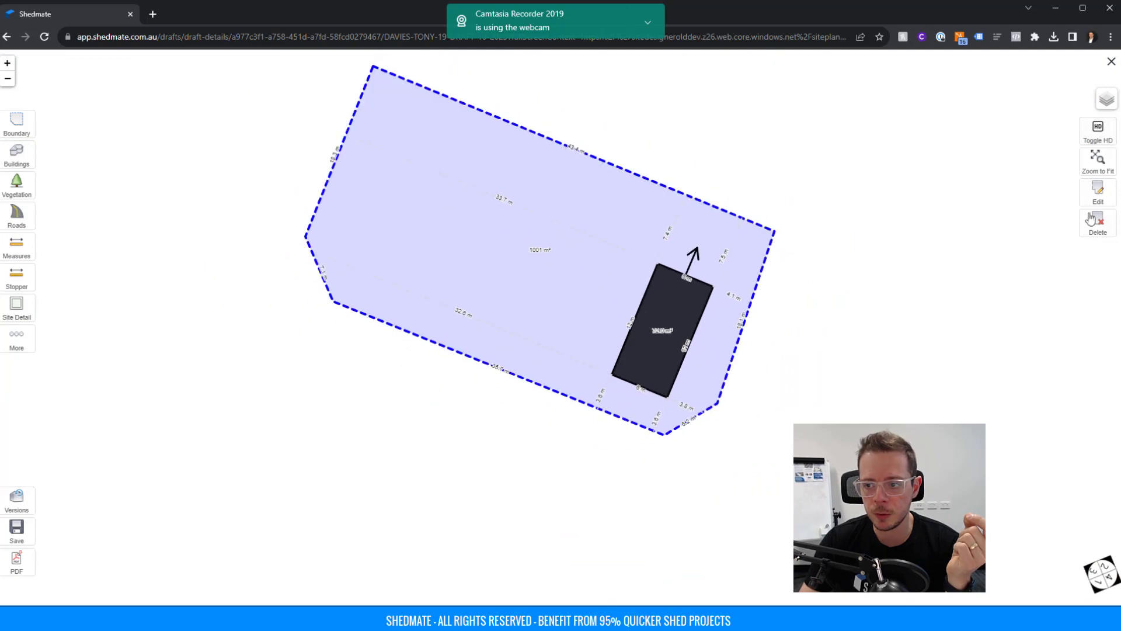
click(1098, 132)
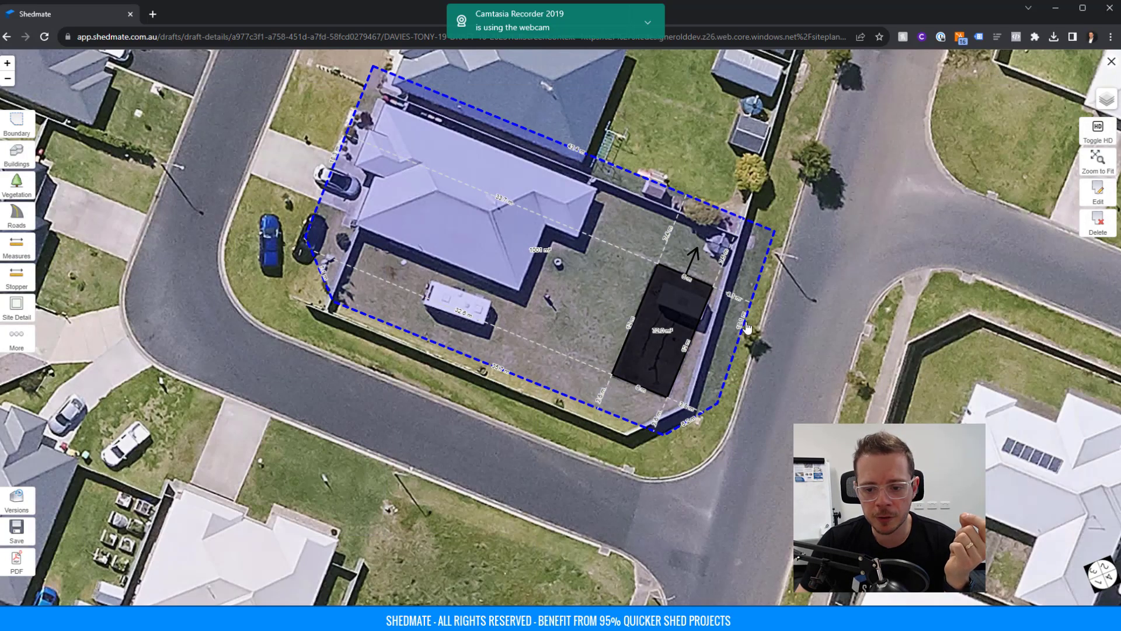
click(747, 327)
Shift the site boundary onto the property lines and add a Stopper distance line from the house corner.
drag(749, 330, 717, 335)
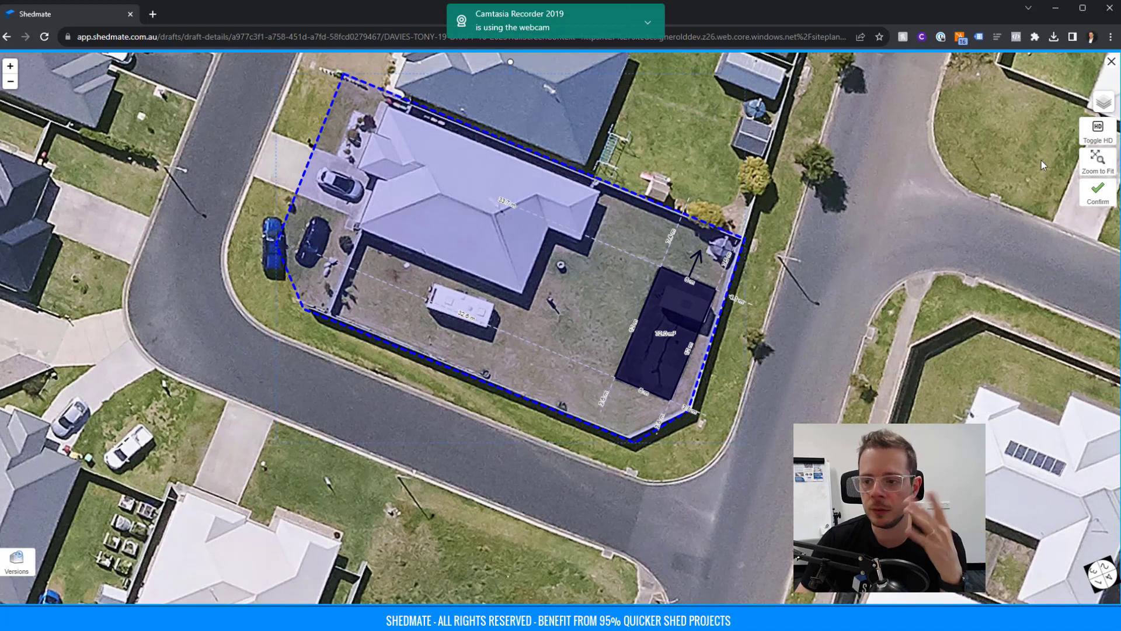
click(1095, 194)
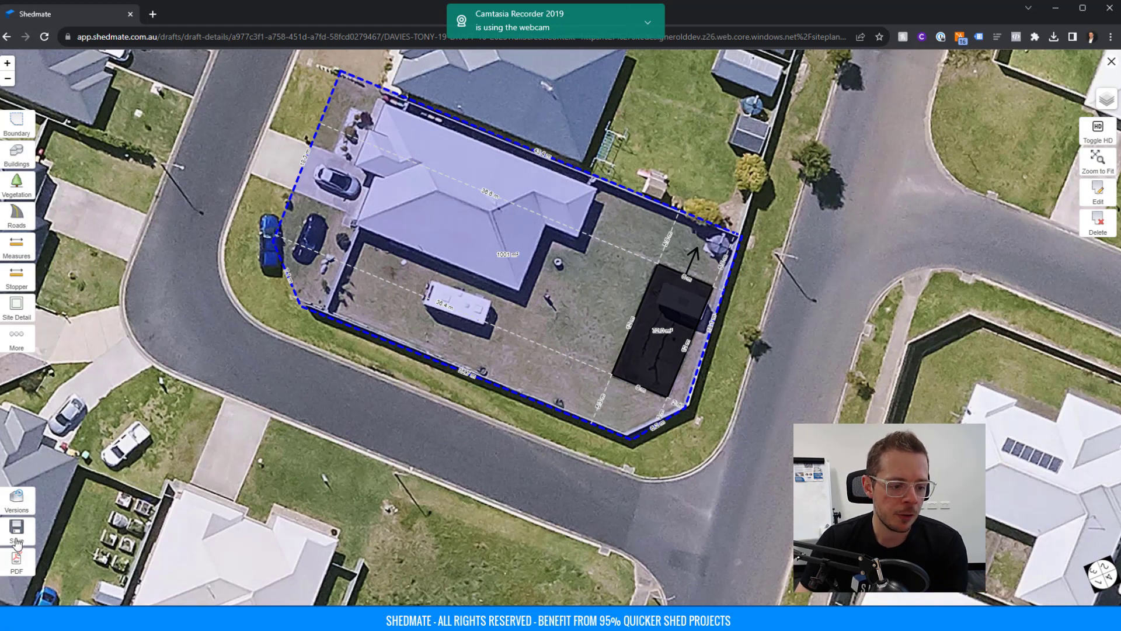
click(15, 337)
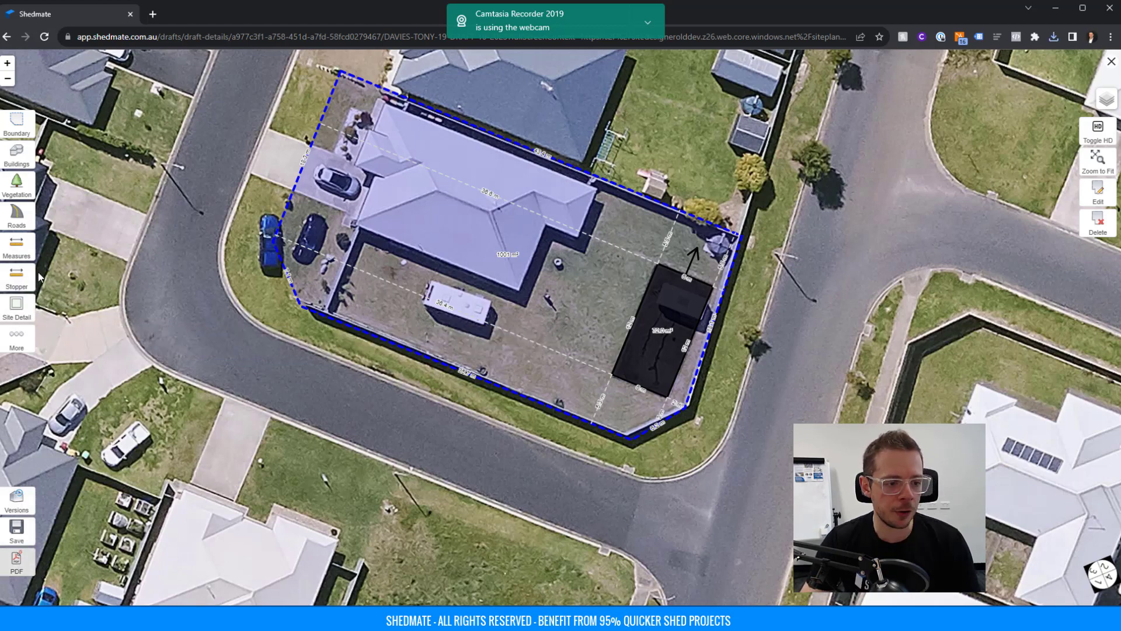
click(17, 282)
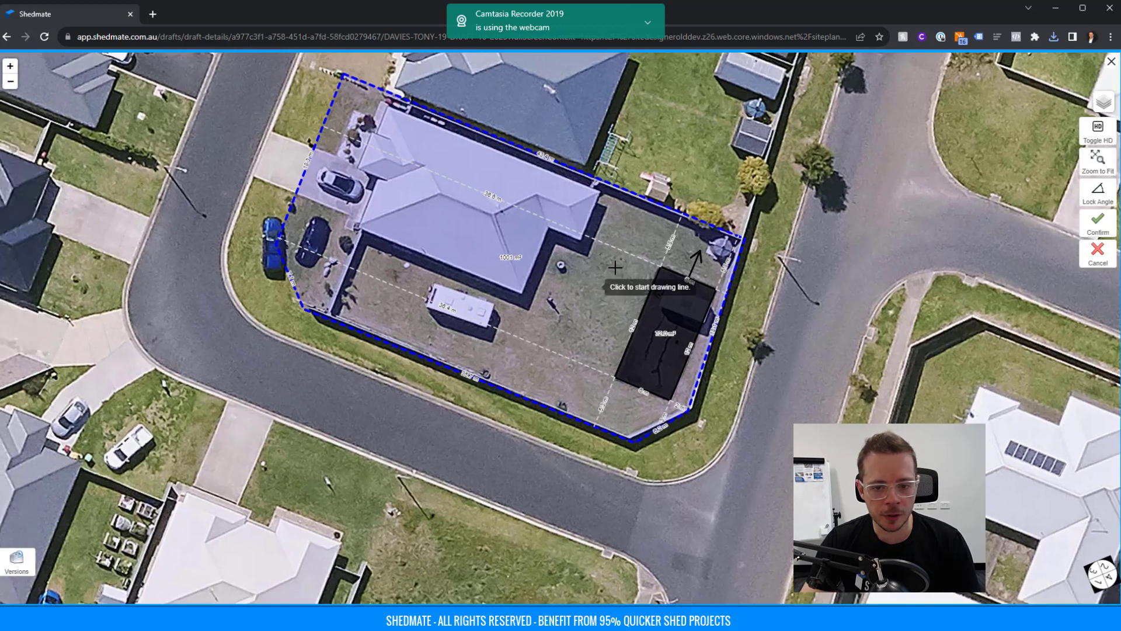
click(582, 237)
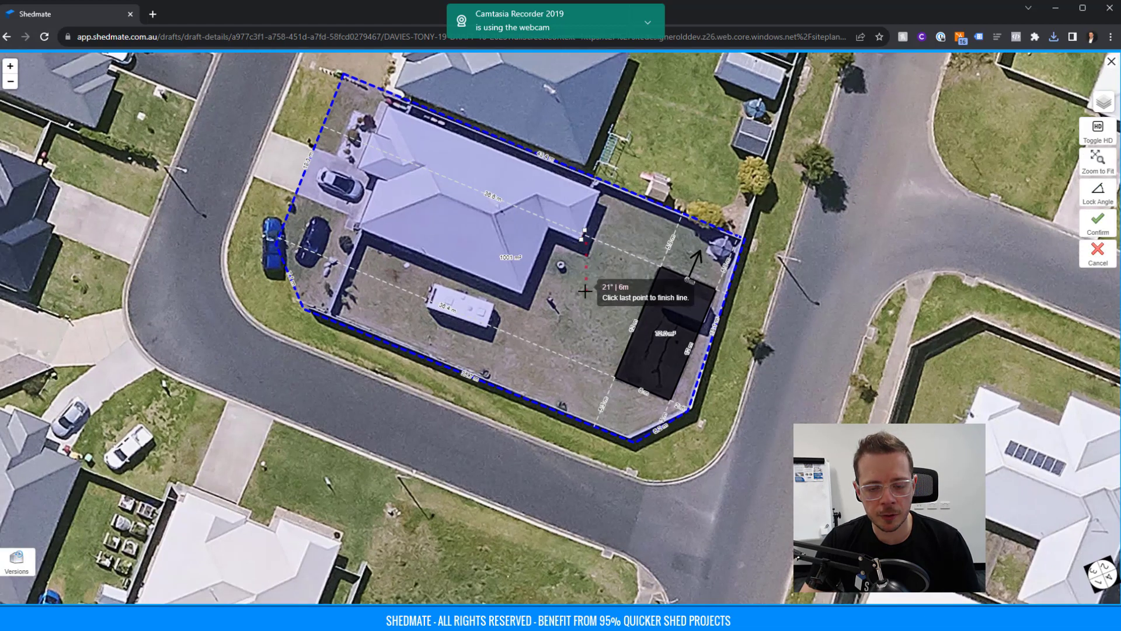
click(1097, 225)
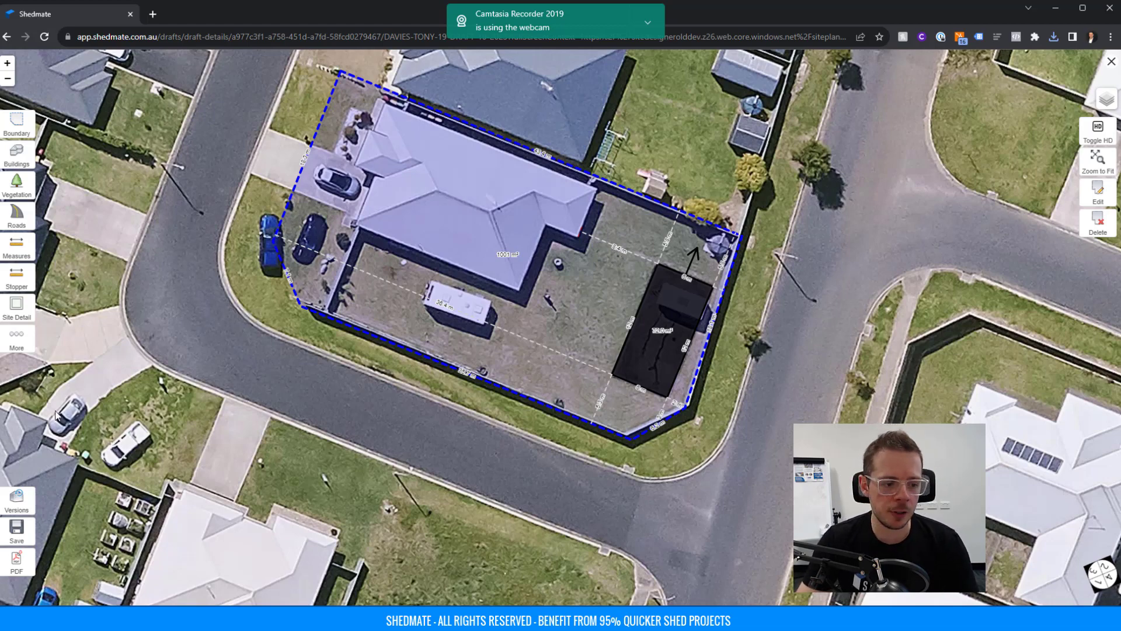
Generate the site-plan PDF and download it.
click(18, 564)
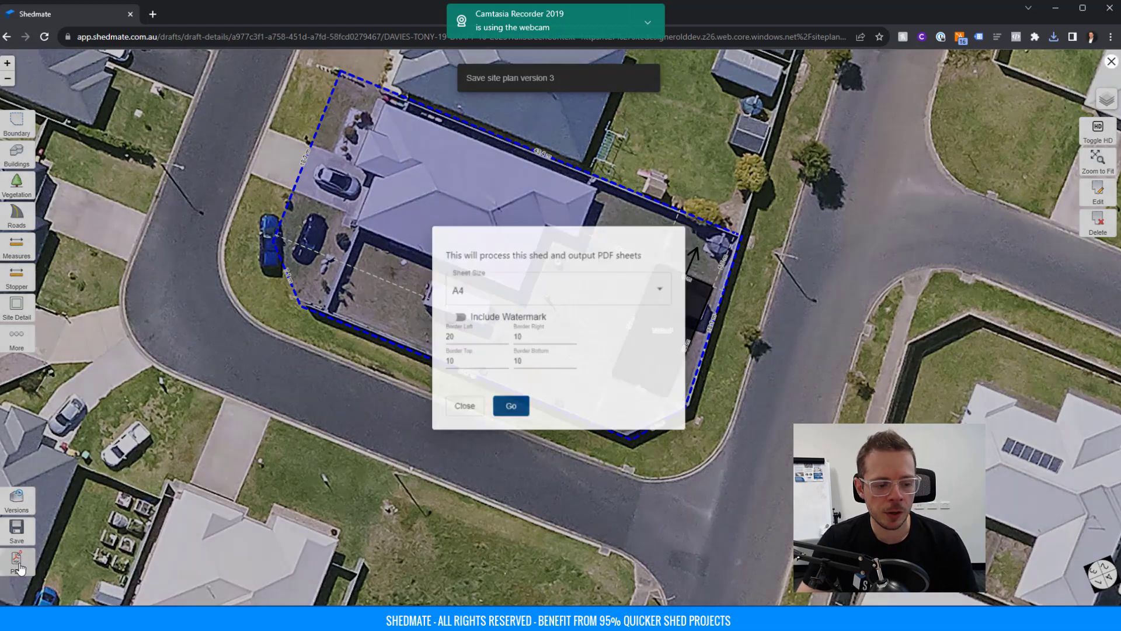
click(509, 408)
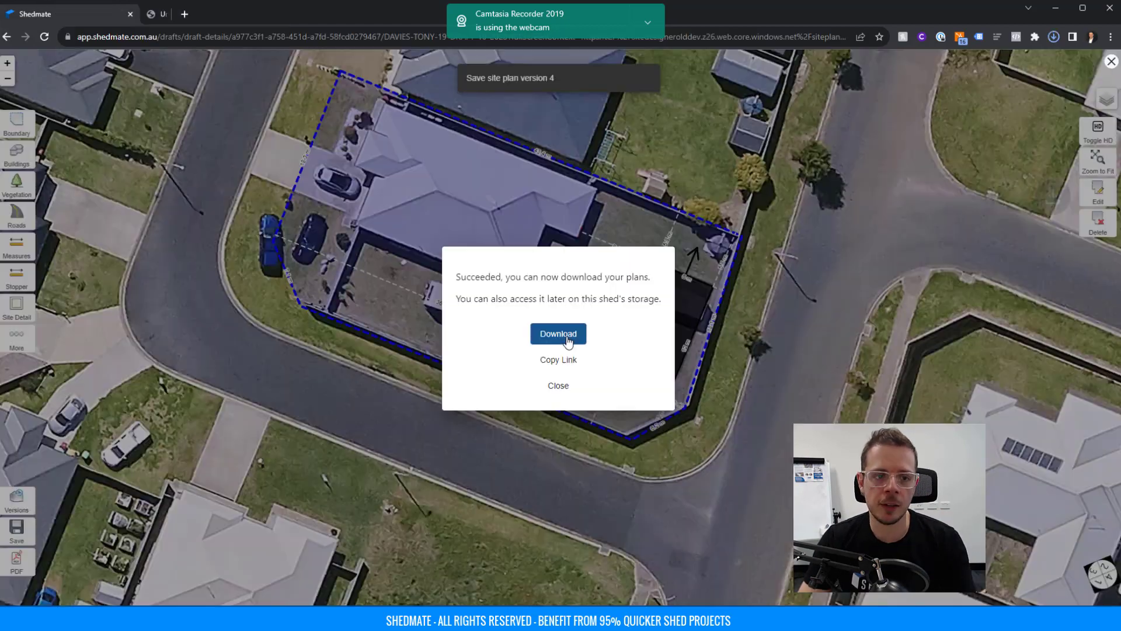
click(560, 334)
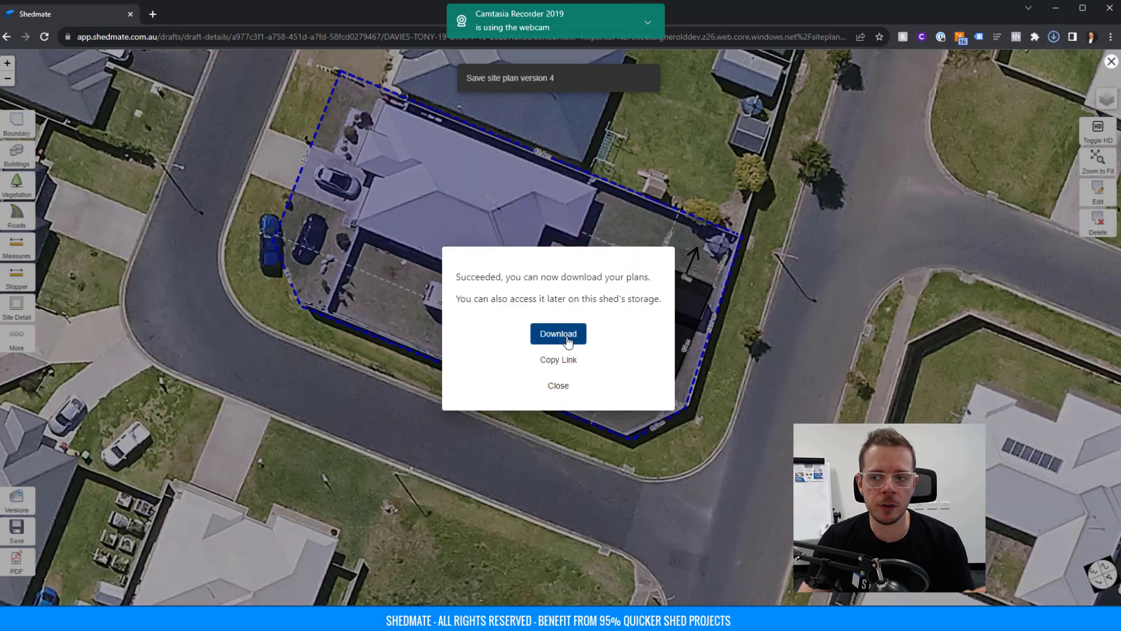
scroll(555, 266, down, 3)
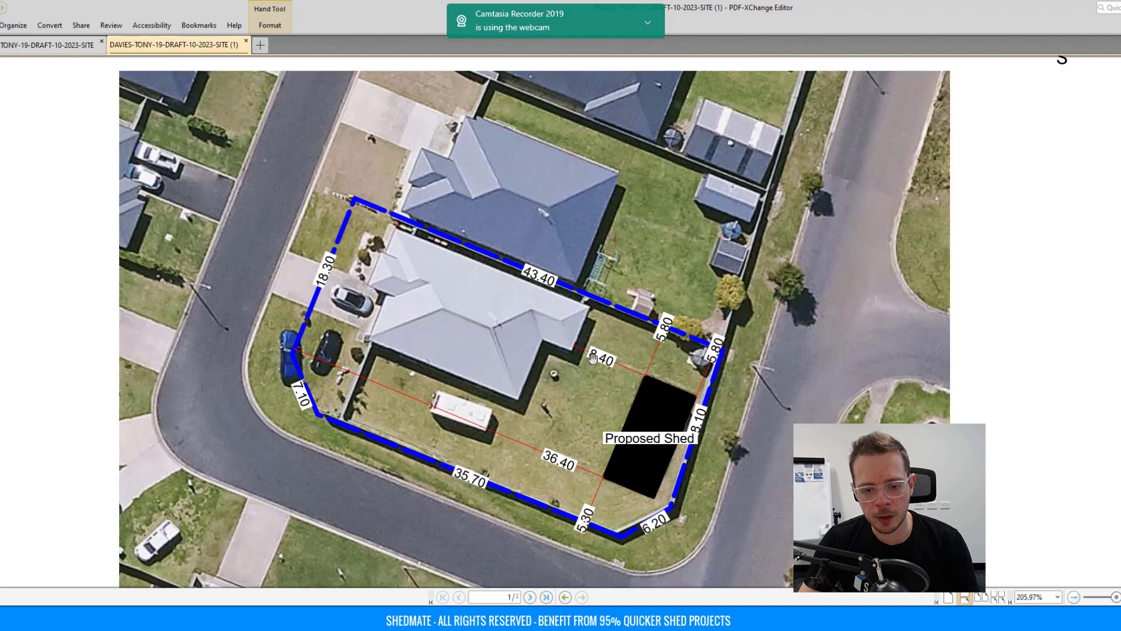
Scroll through both site-plan PDF pages, switch back to Shedmate, and close the Succeeded dialog.
ctrl+scroll(606, 322, down, 1)
ctrl+scroll(607, 320, down, 2)
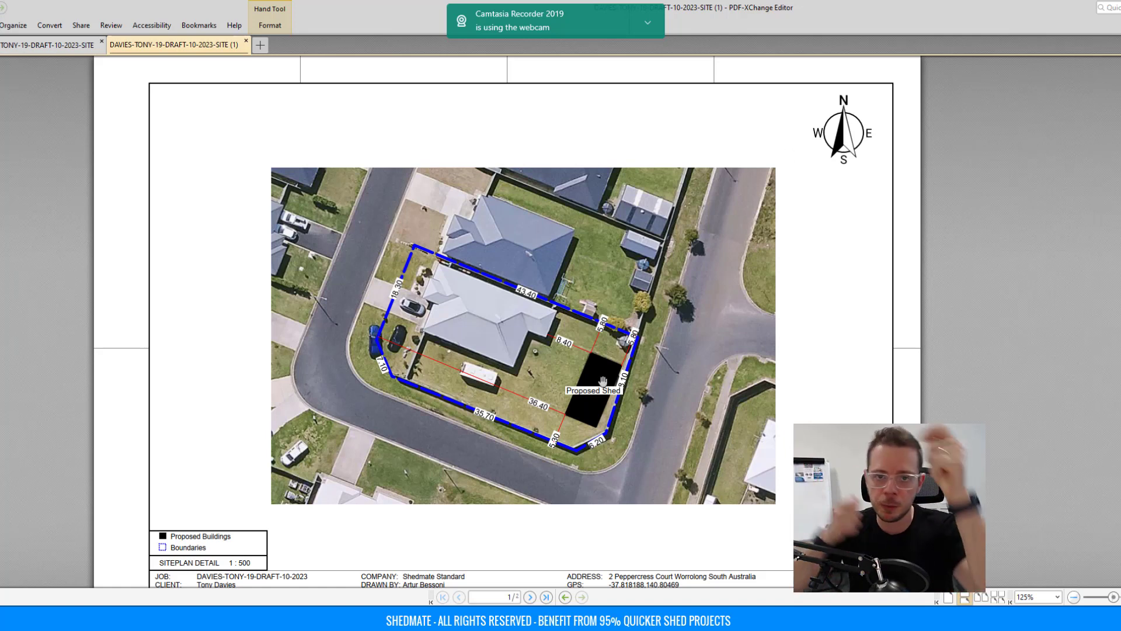
scroll(561, 374, down, 3)
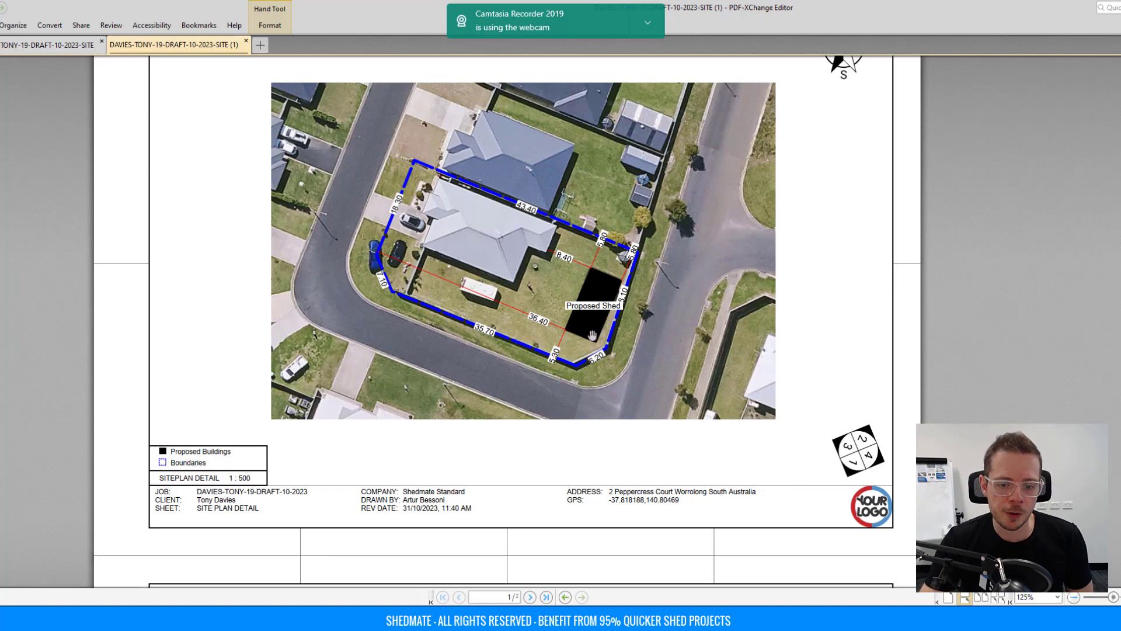
scroll(502, 350, down, 3)
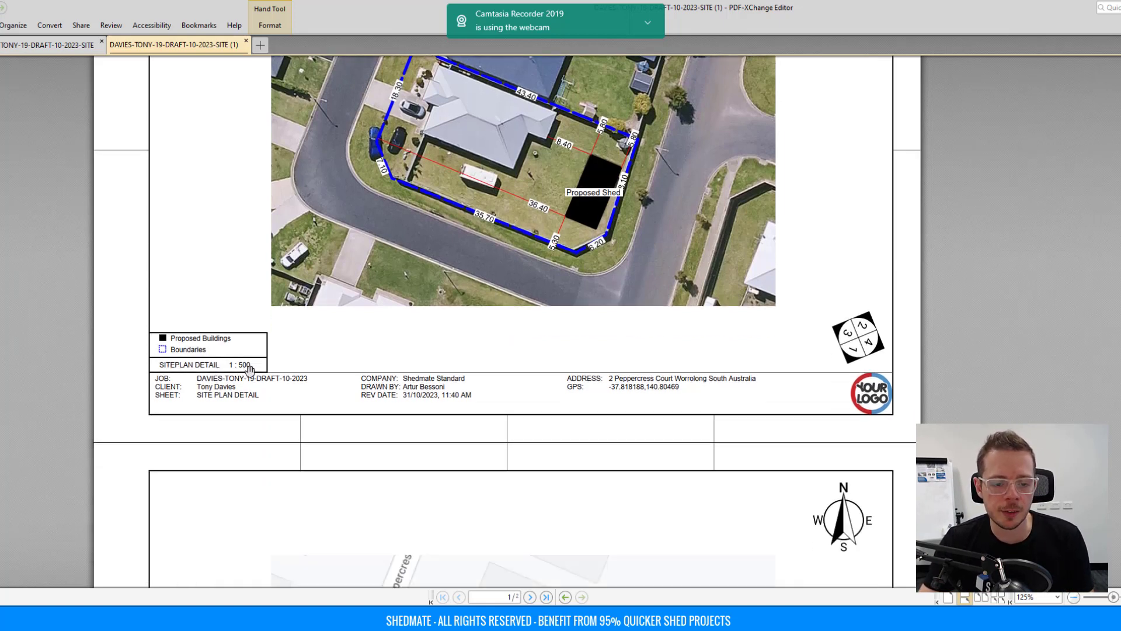
scroll(444, 378, up, 2)
scroll(445, 378, down, 3)
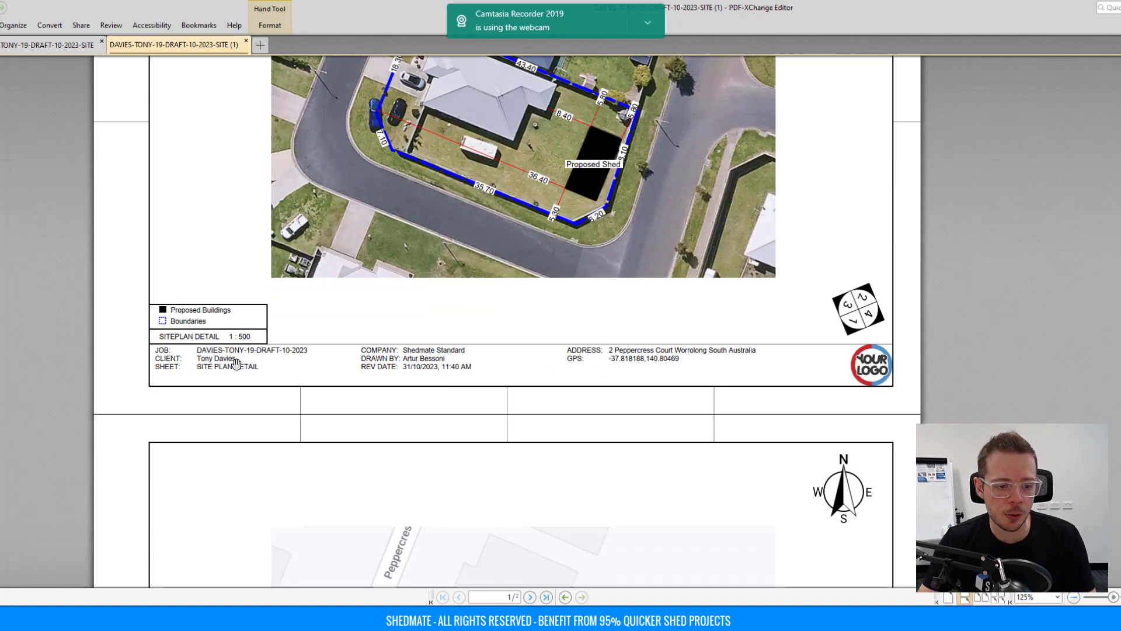
scroll(209, 368, down, 10)
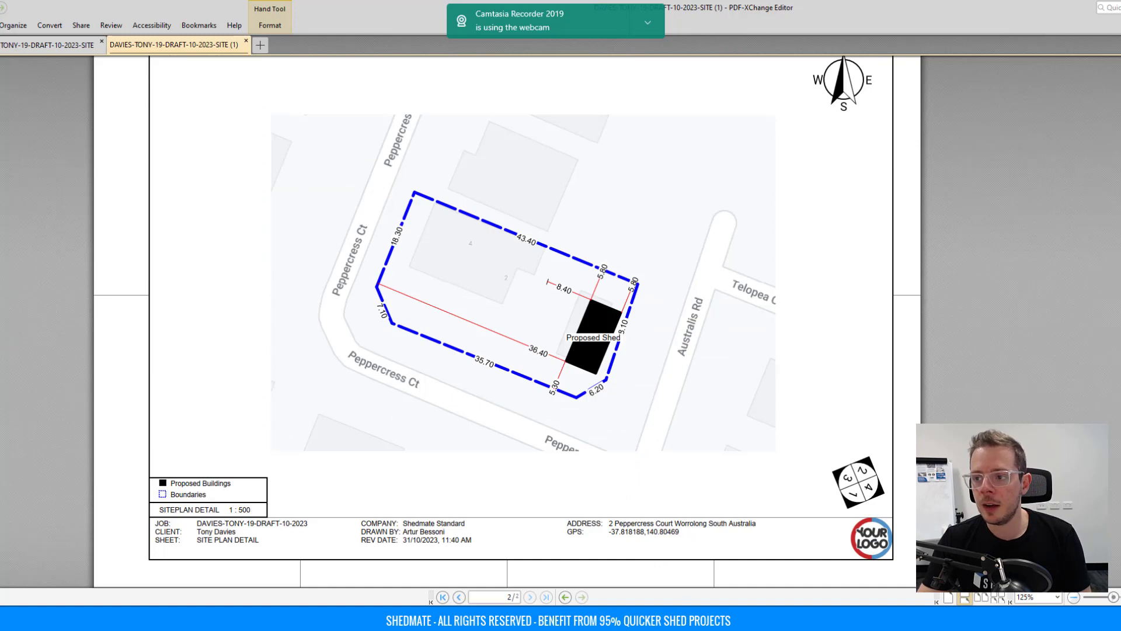
key(alt+Tab)
click(604, 164)
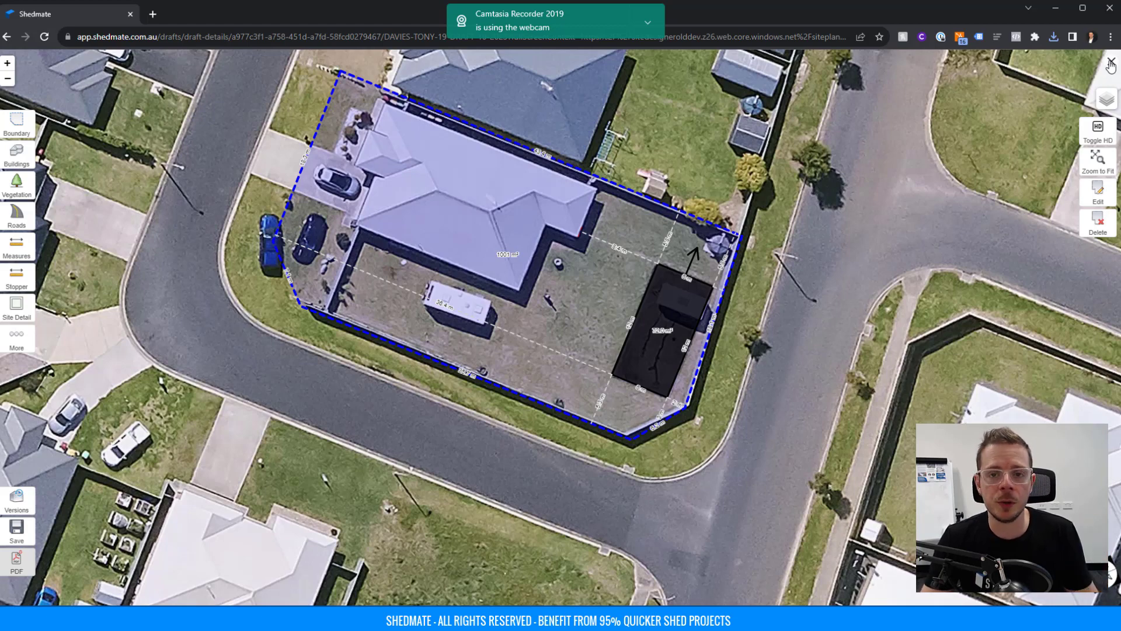
Close the site plan, reopen the shed, and export and download its architectural PDF sheets.
click(1110, 64)
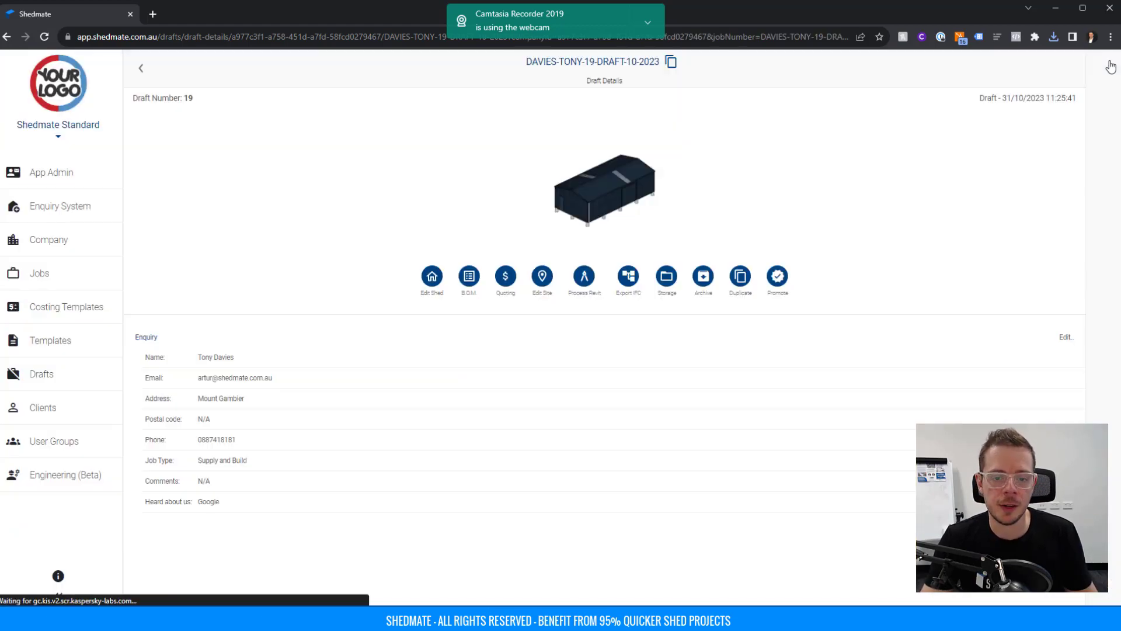
click(587, 195)
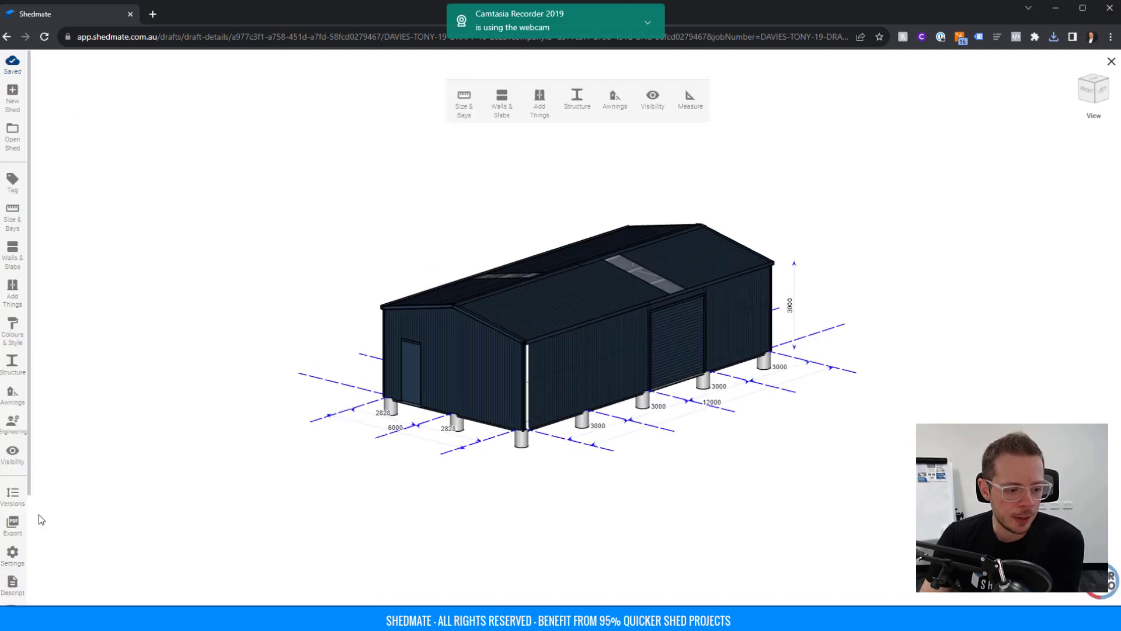
click(16, 520)
click(32, 431)
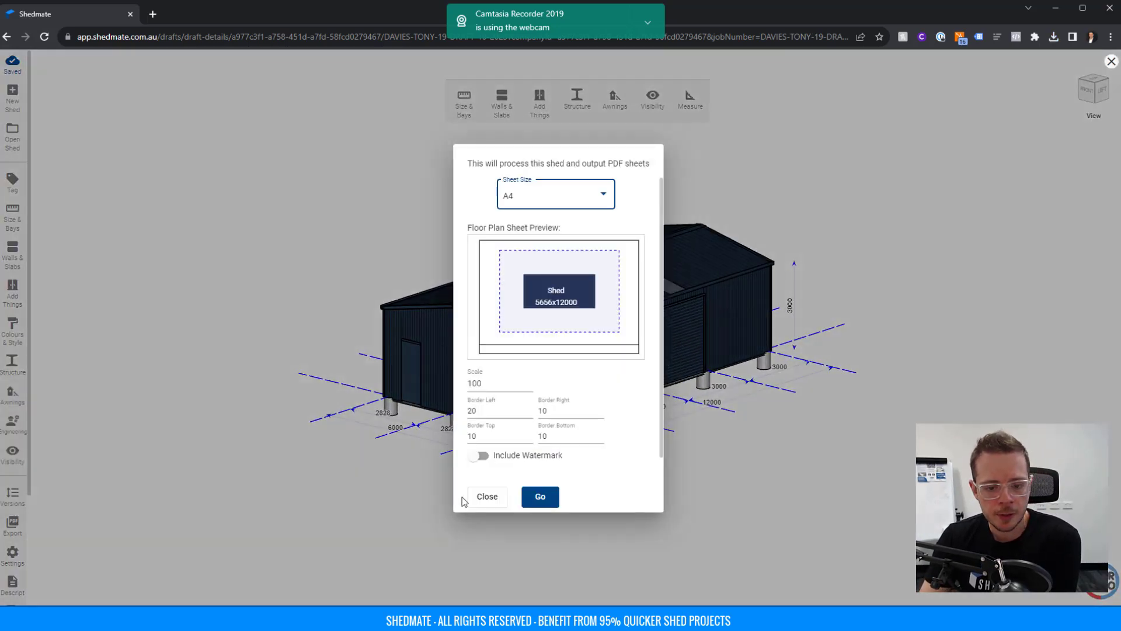
click(540, 496)
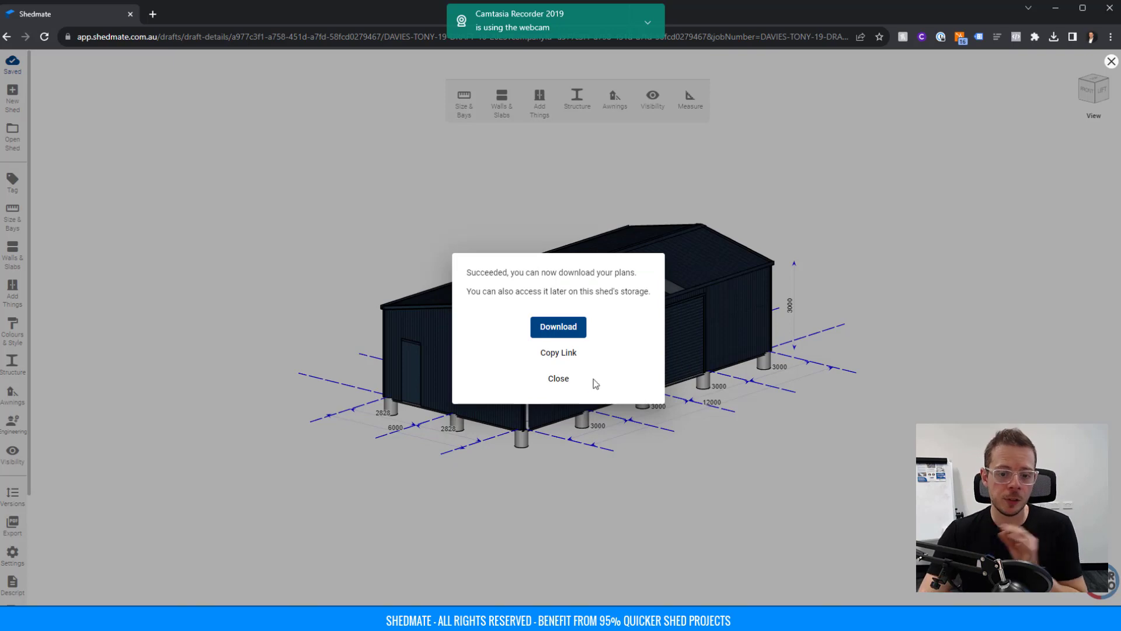
click(557, 330)
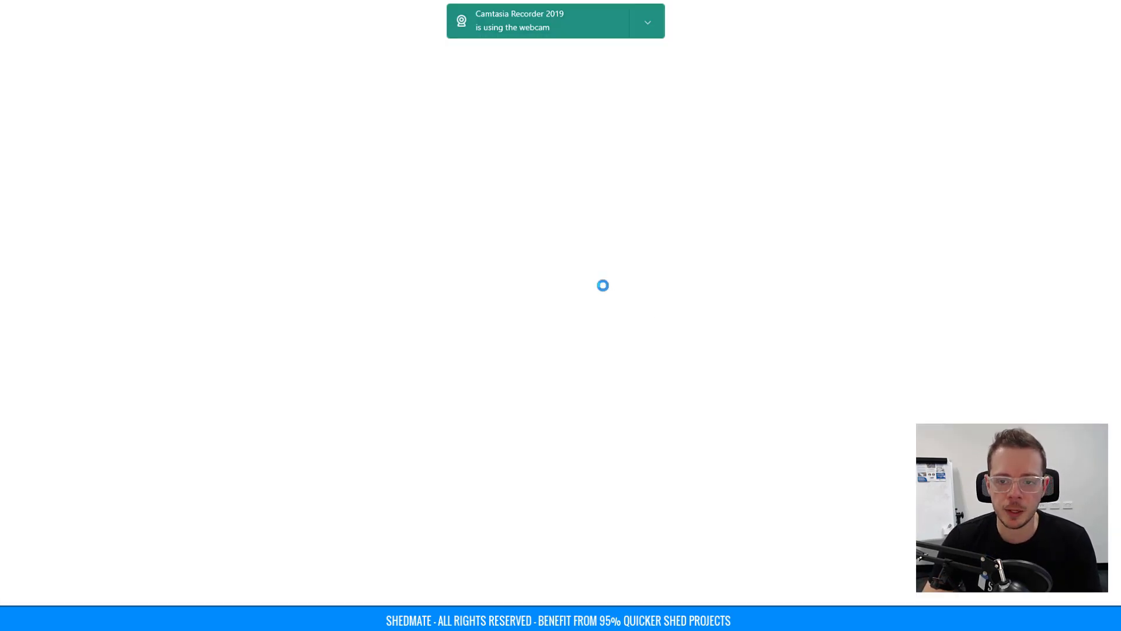
Scroll through the downloaded plans PDF and return to draft 19's details page.
scroll(611, 280, down, 4)
ctrl+scroll(610, 280, down, 3)
scroll(610, 281, down, 5)
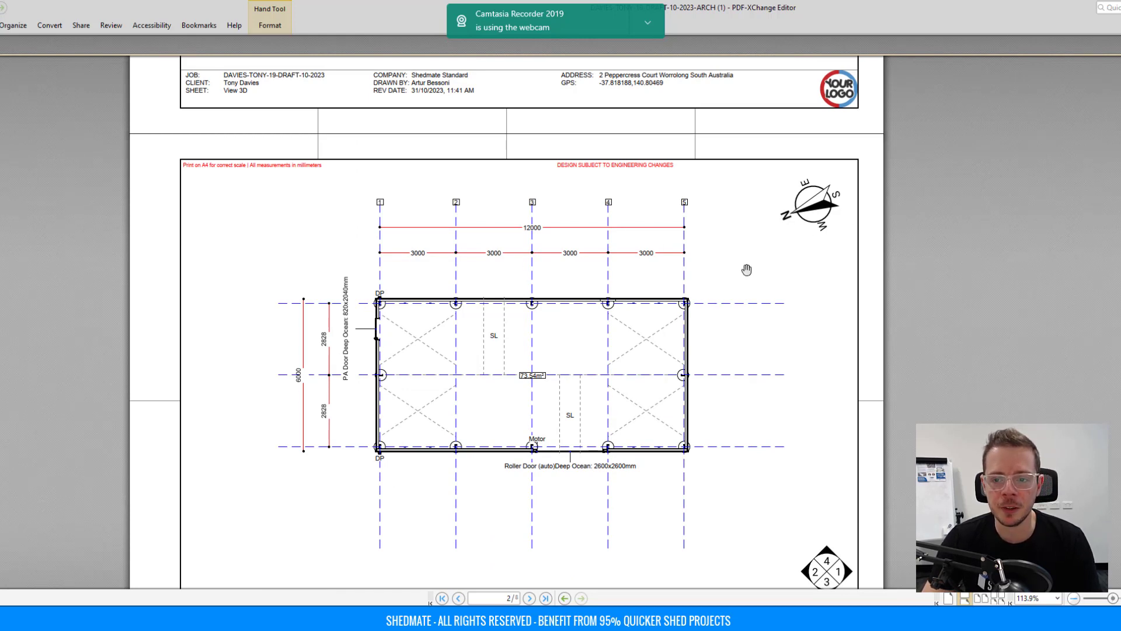
scroll(682, 288, down, 1)
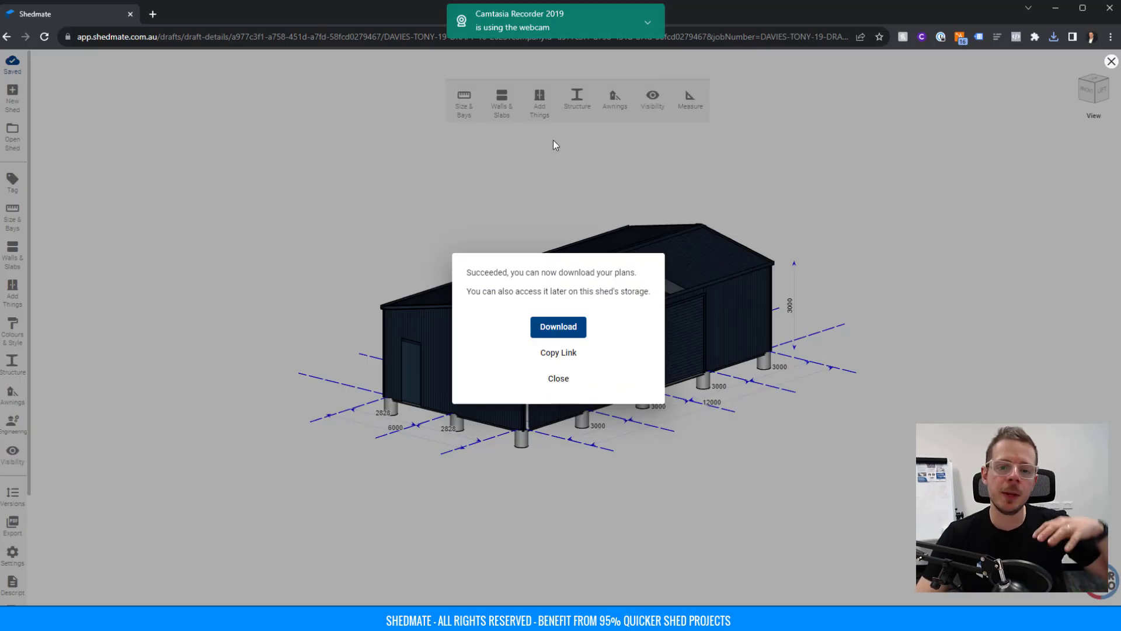
click(552, 139)
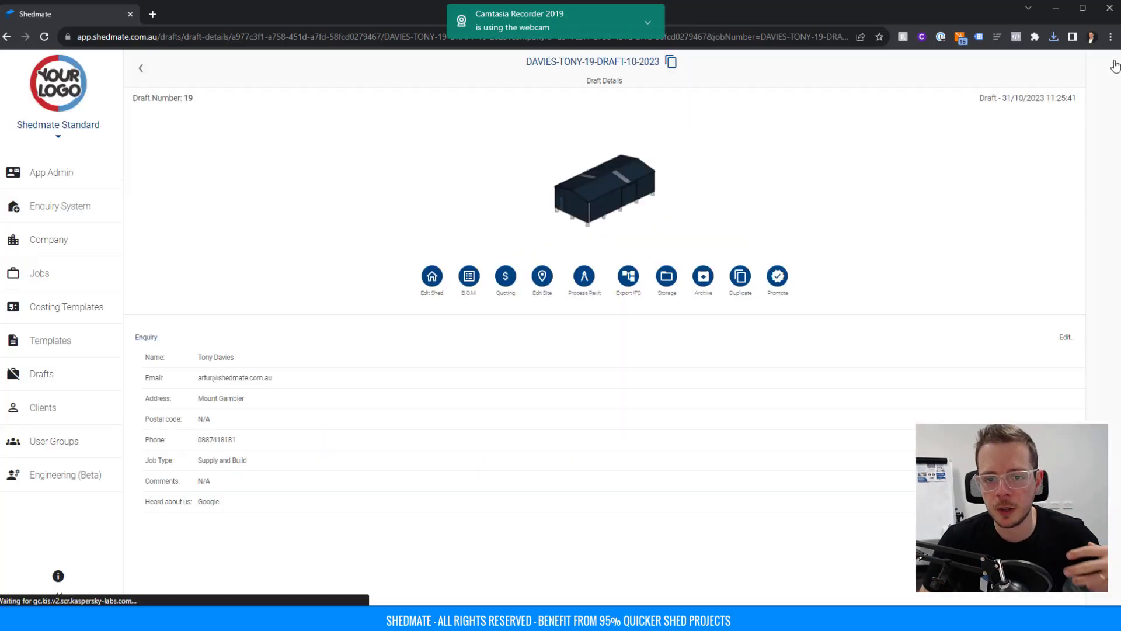
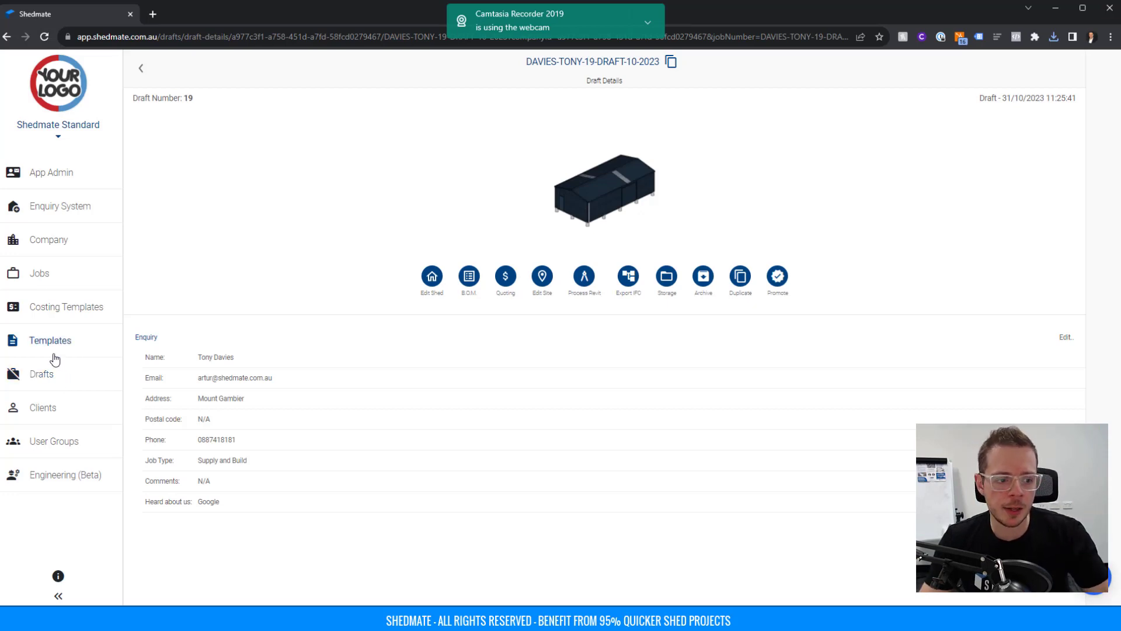
Promote draft 19 to a job using 'New Client with draft information'.
click(777, 279)
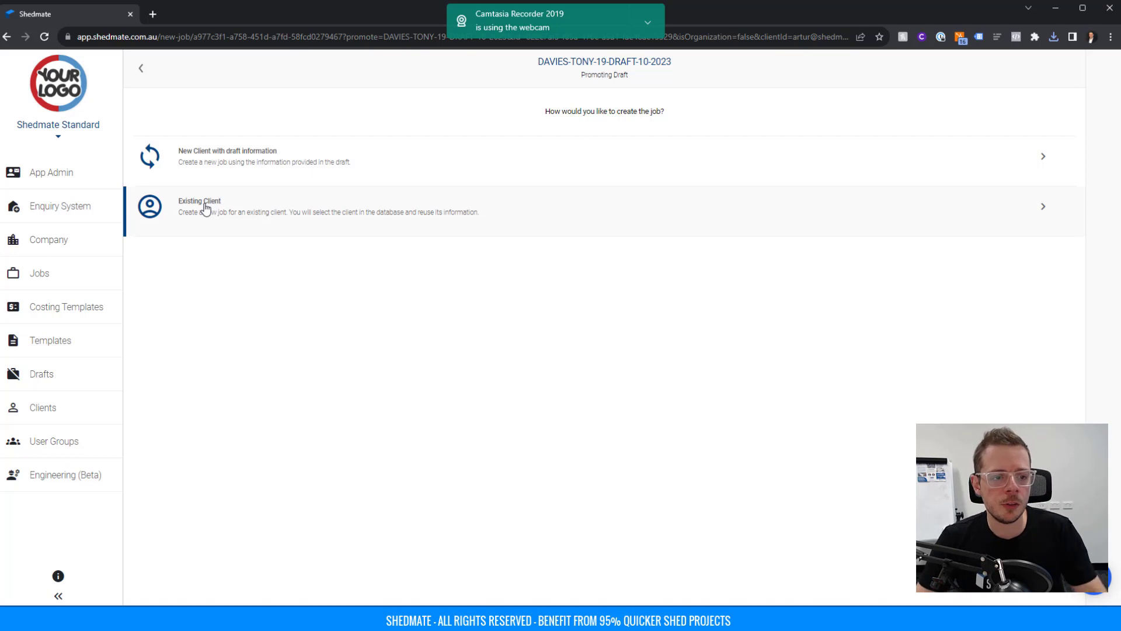
click(243, 171)
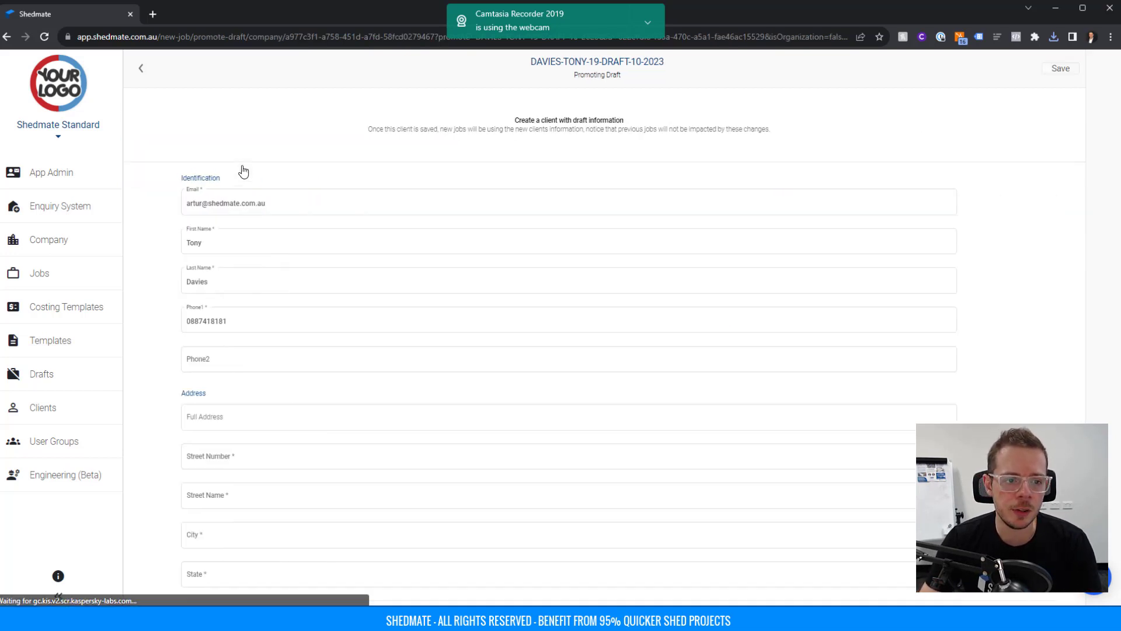
Correct the name part of the client's e-mail address.
scroll(295, 214, down, 2)
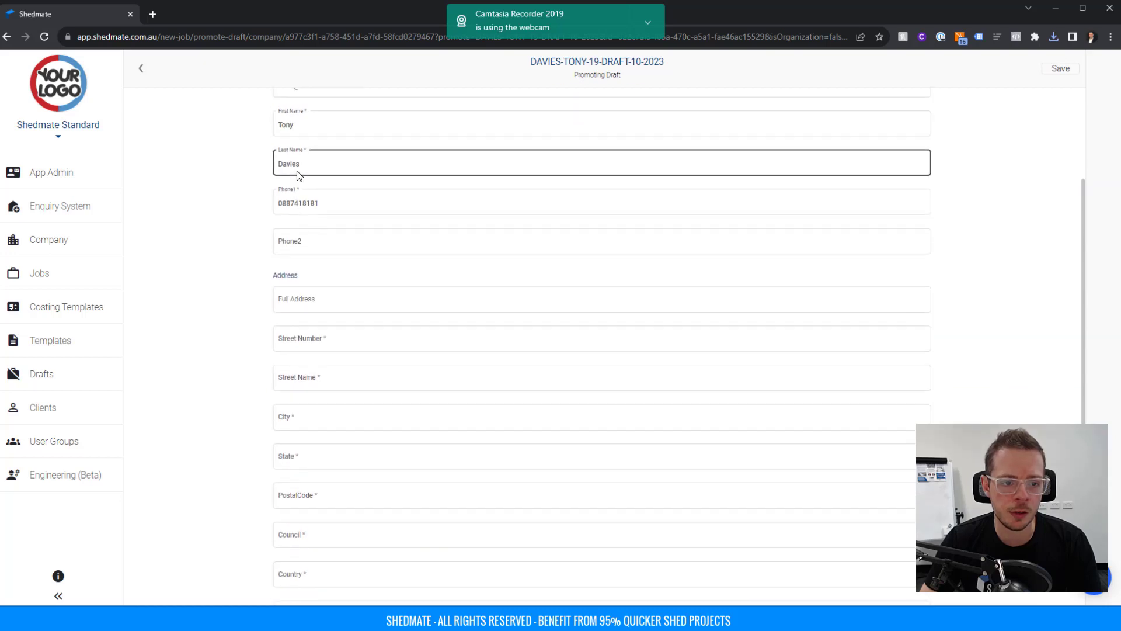
click(301, 213)
scroll(301, 216, up, 2)
click(295, 205)
key(shift+Home)
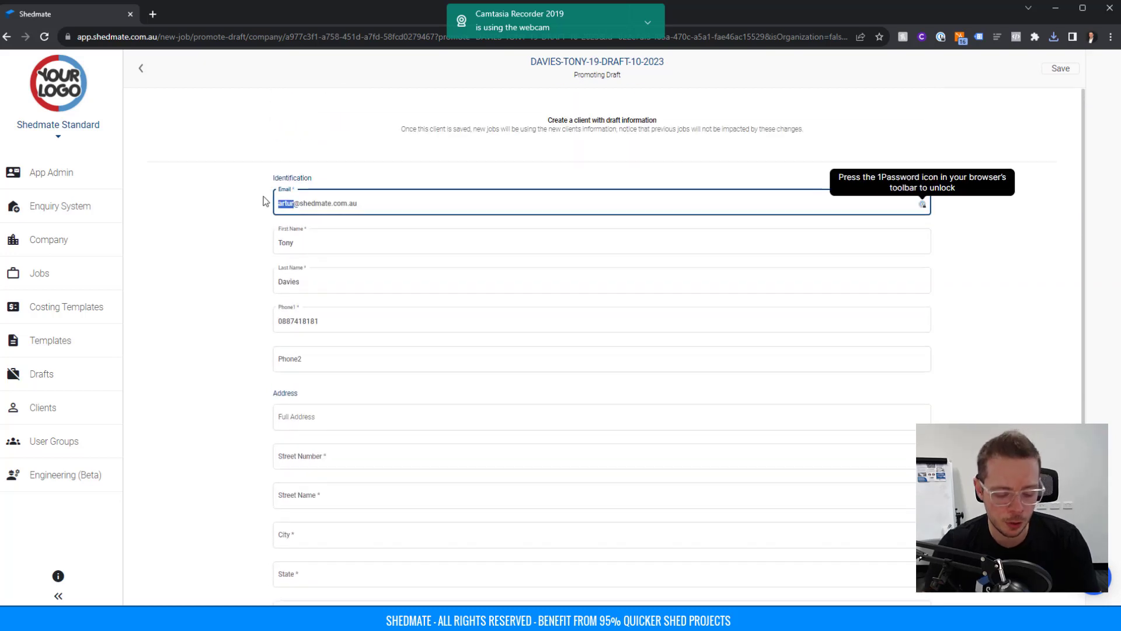
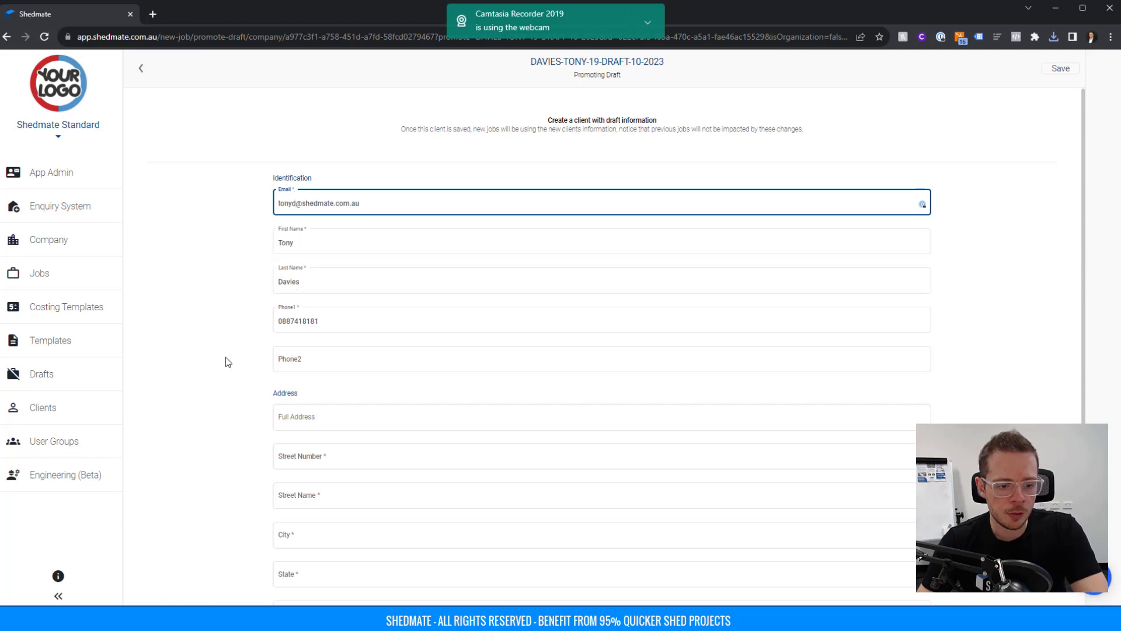
Fill the client's Full Address from the autocomplete suggestion and save the client.
scroll(228, 357, down, 2)
click(342, 298)
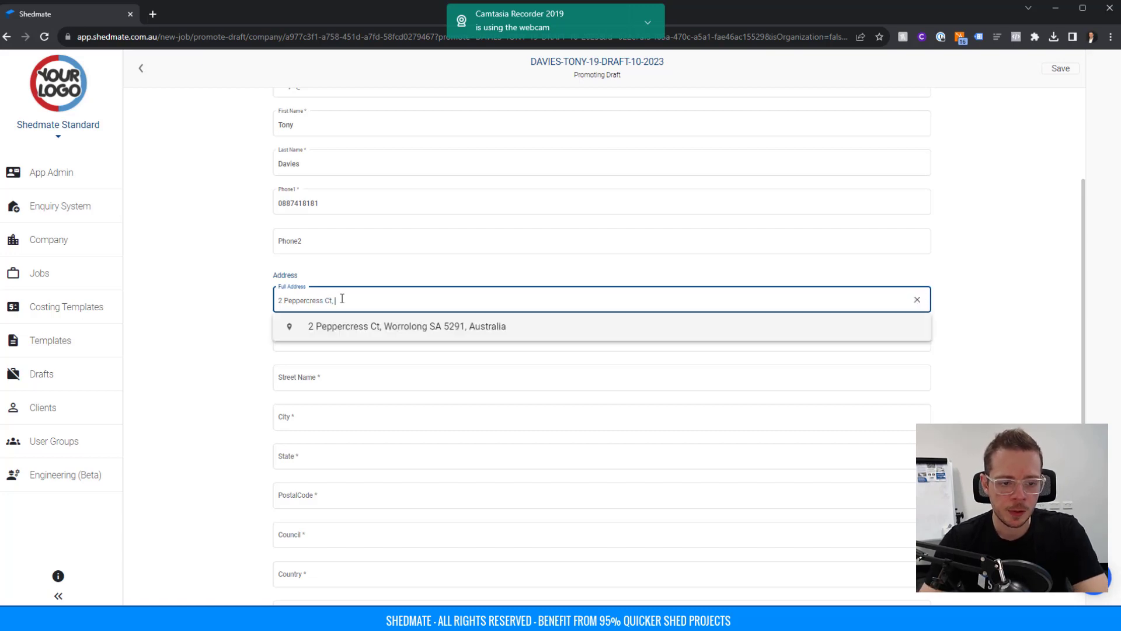
click(378, 326)
scroll(219, 313, down, 1)
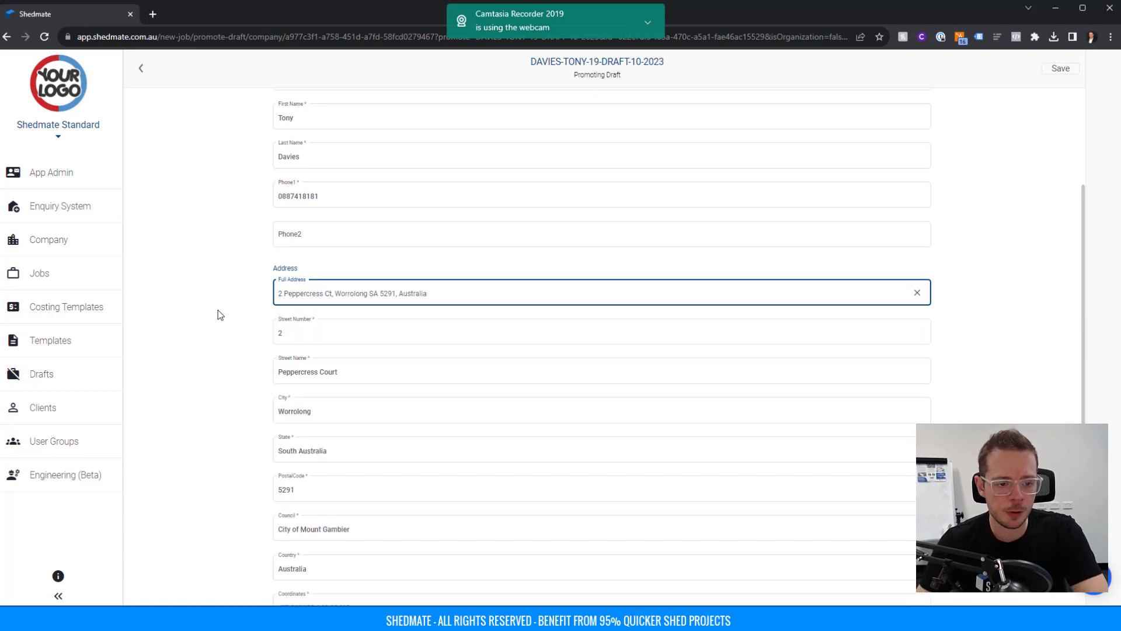
scroll(811, 185, up, 3)
click(1063, 72)
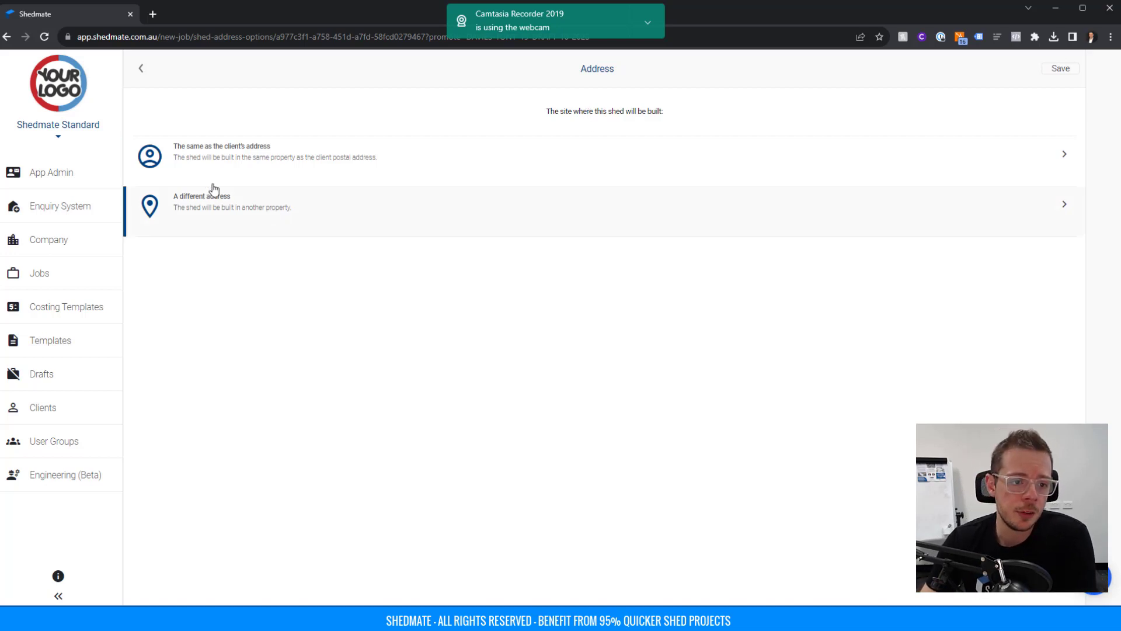
Build at the client's address by Shedmate Standard: Domestic C Shed, job addition G4589, responsible user assigned.
click(217, 155)
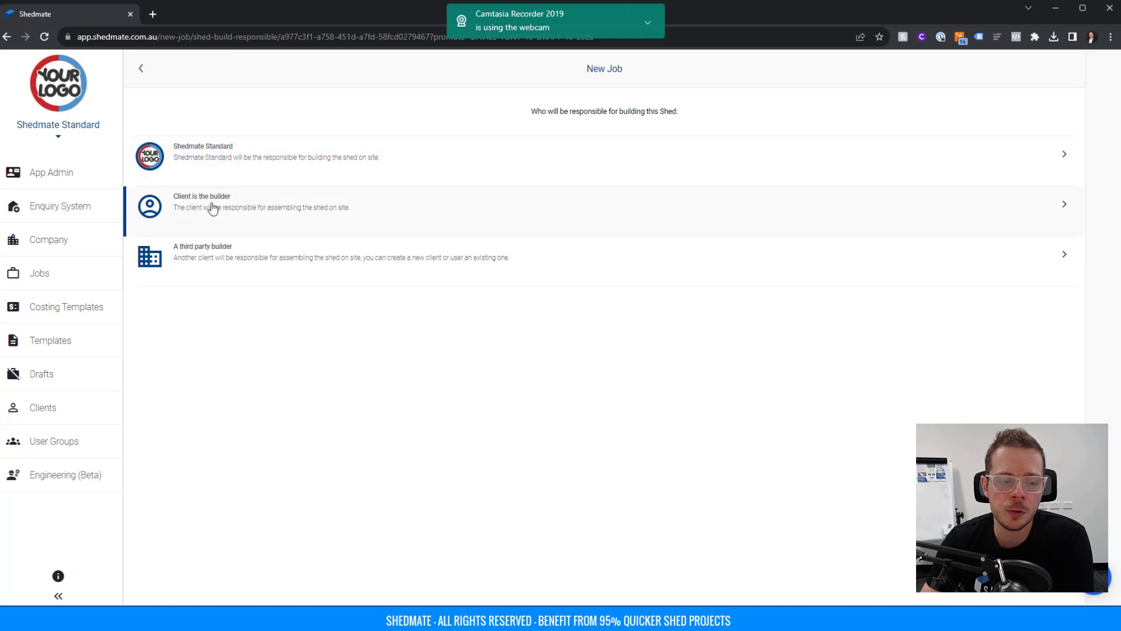
click(214, 156)
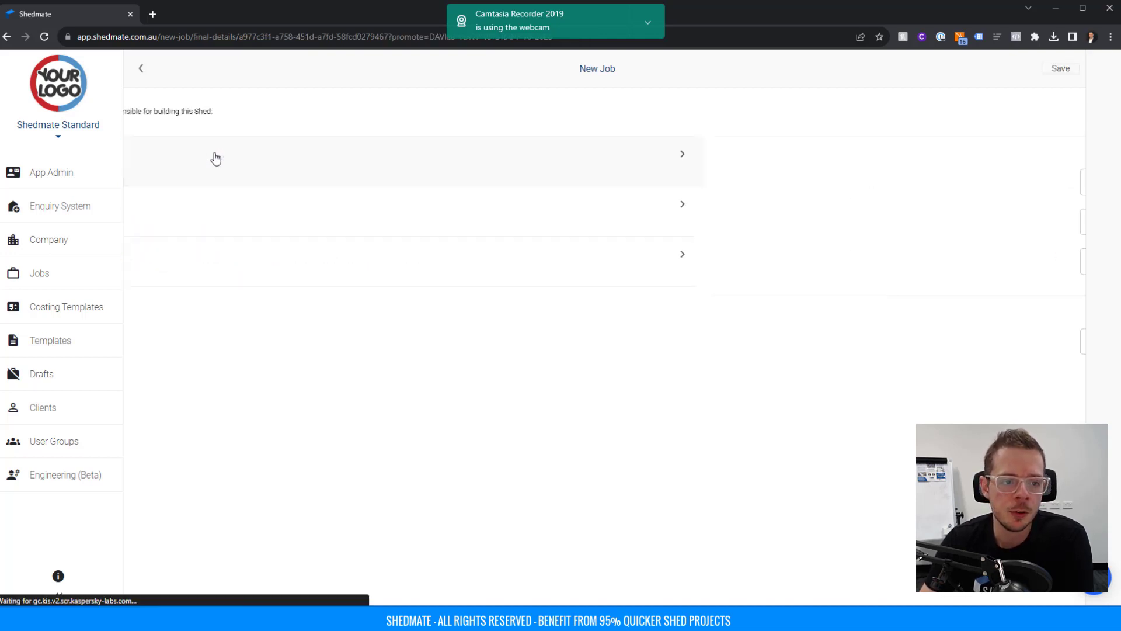
click(465, 191)
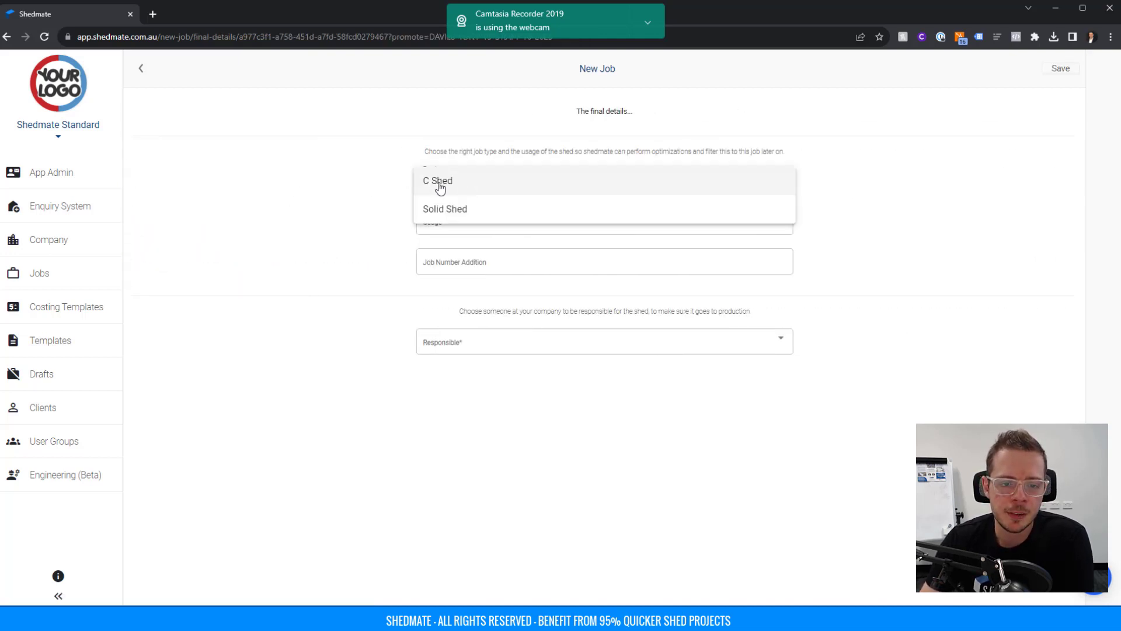
click(439, 184)
click(442, 222)
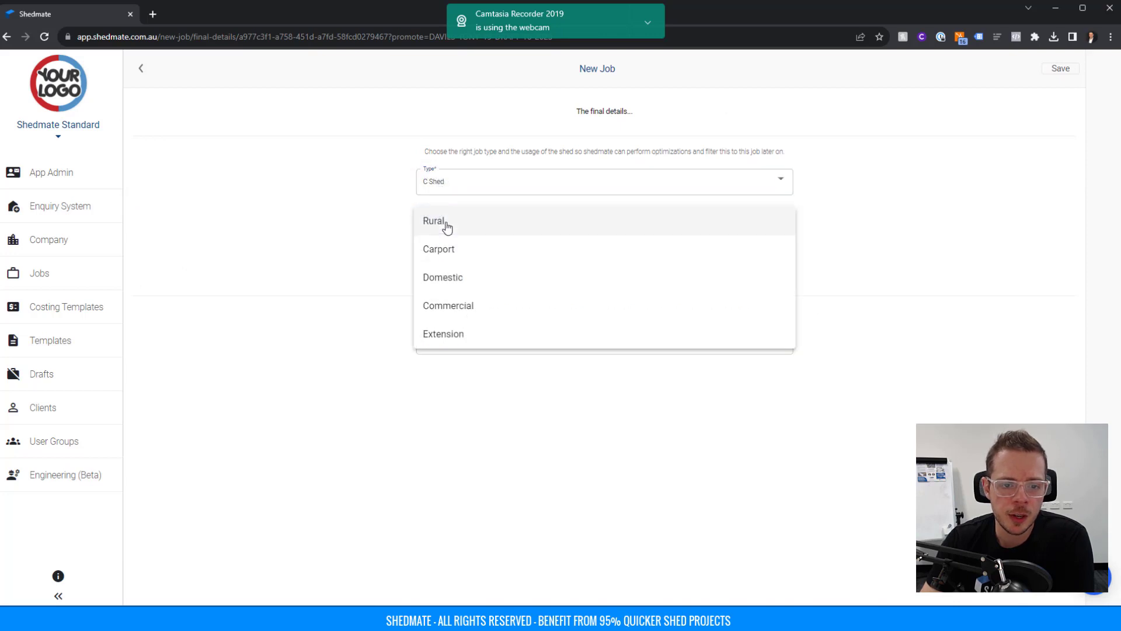
click(447, 278)
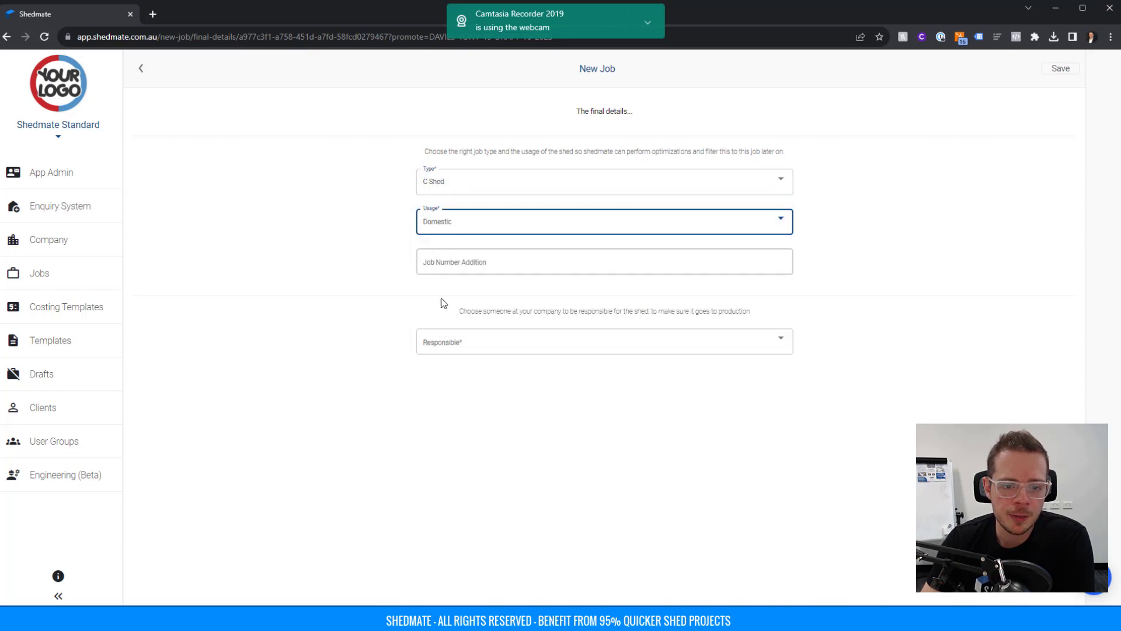
click(455, 264)
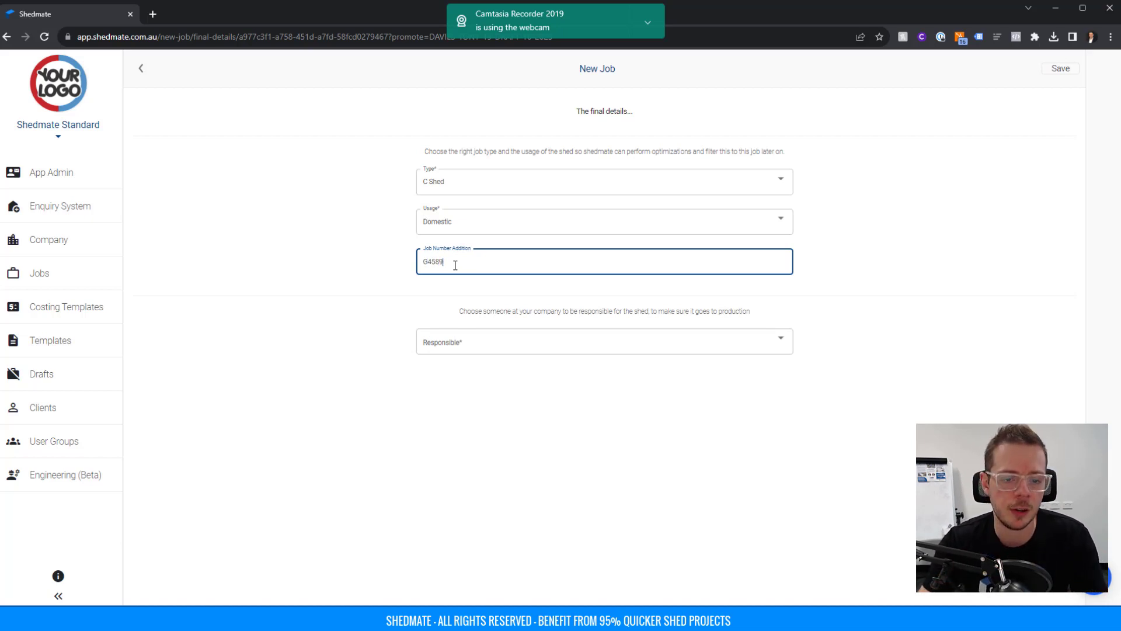
click(465, 344)
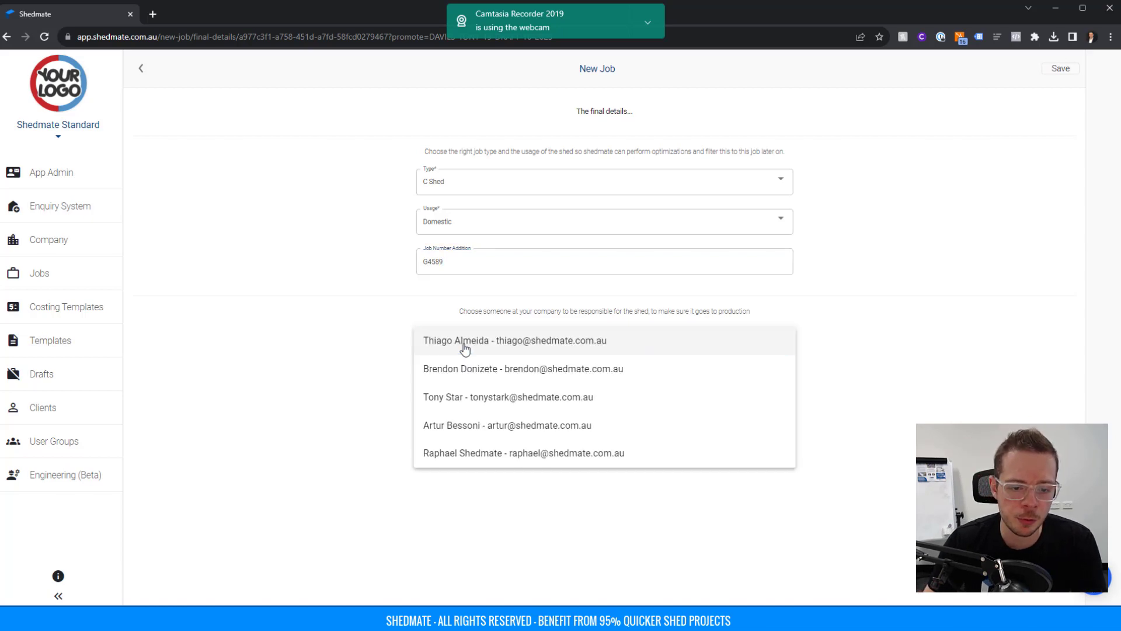
click(461, 426)
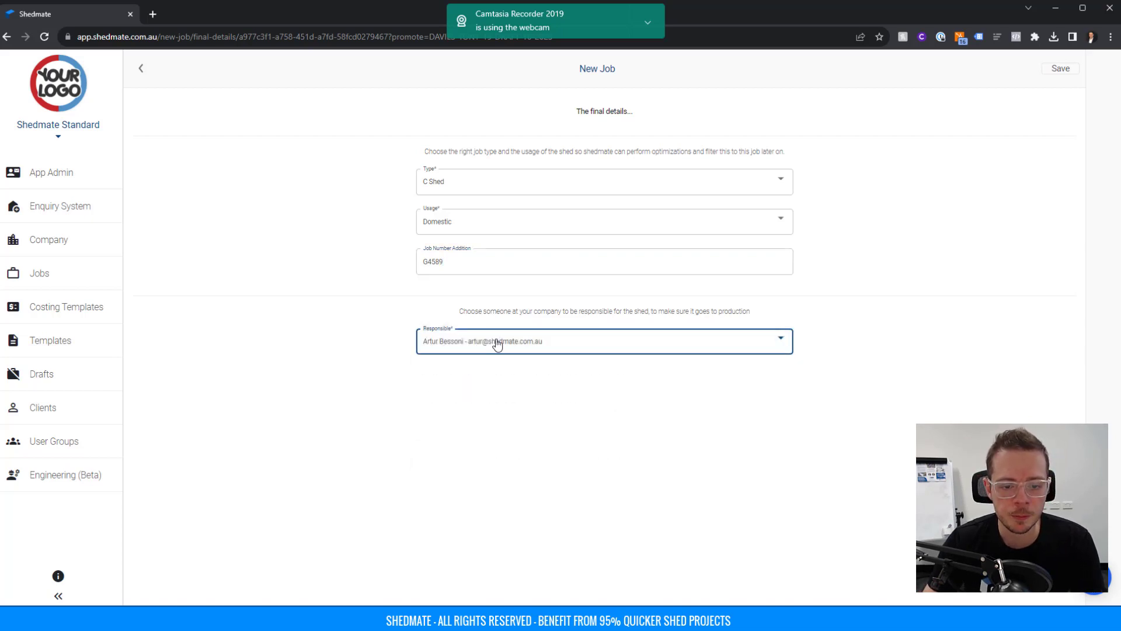
click(1062, 71)
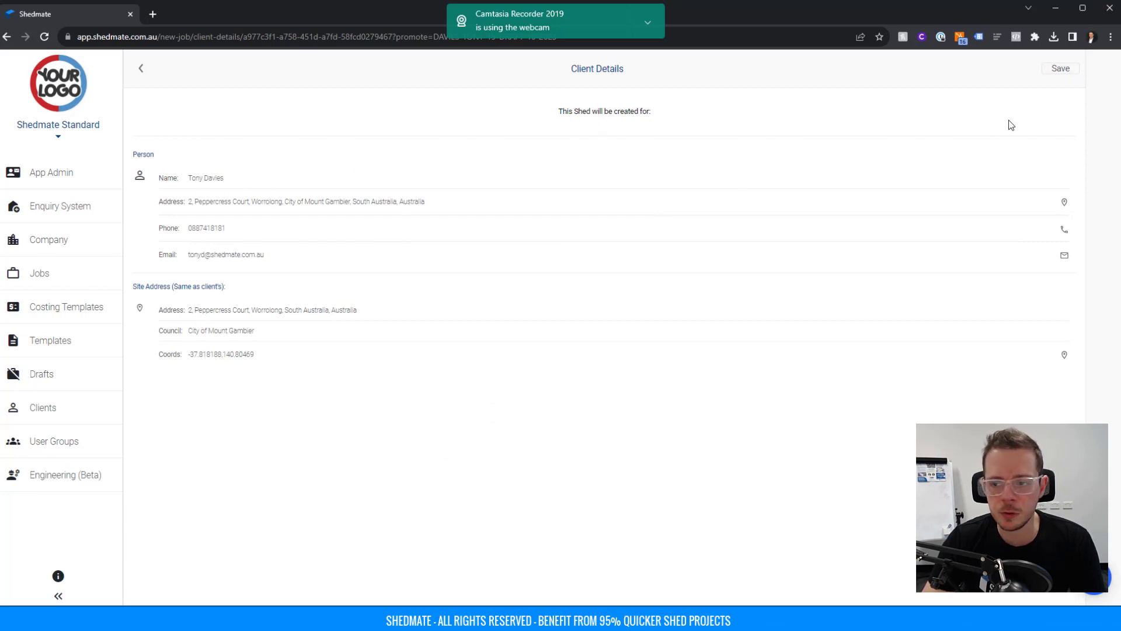
Confirm the client details, create the G4589-4 C-SHED job, and view the Jobs list.
click(1057, 73)
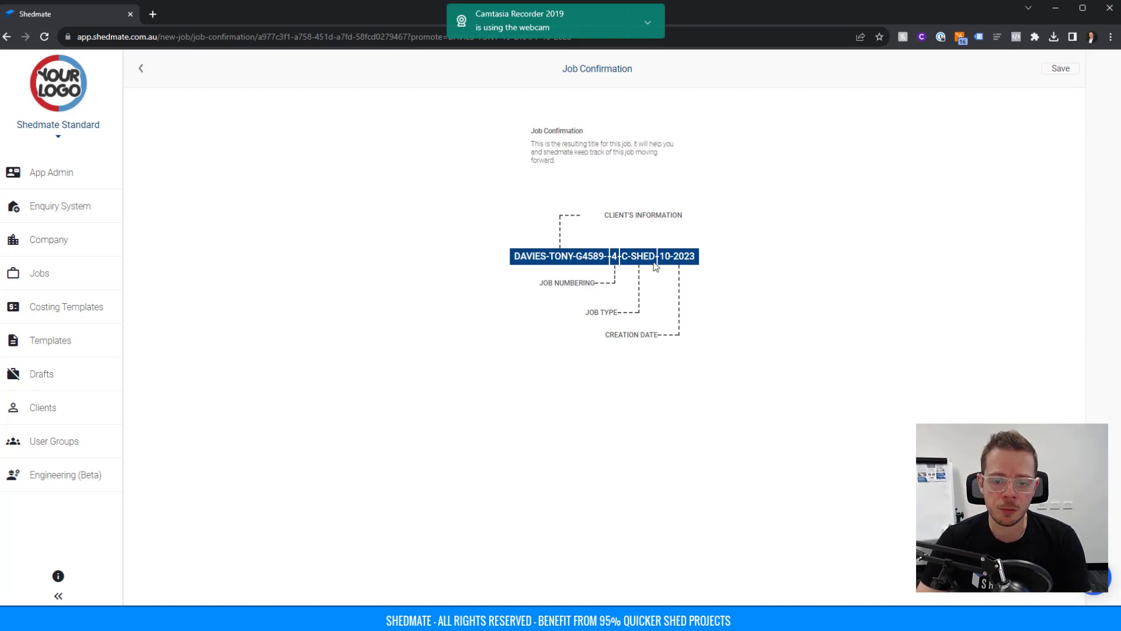
click(1058, 69)
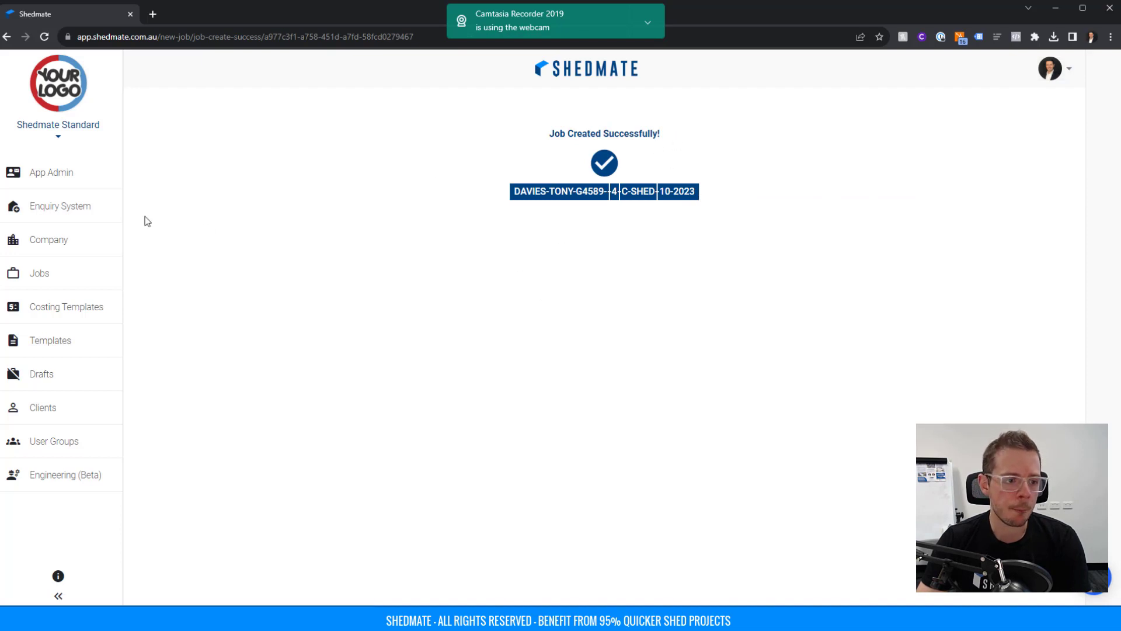
click(40, 279)
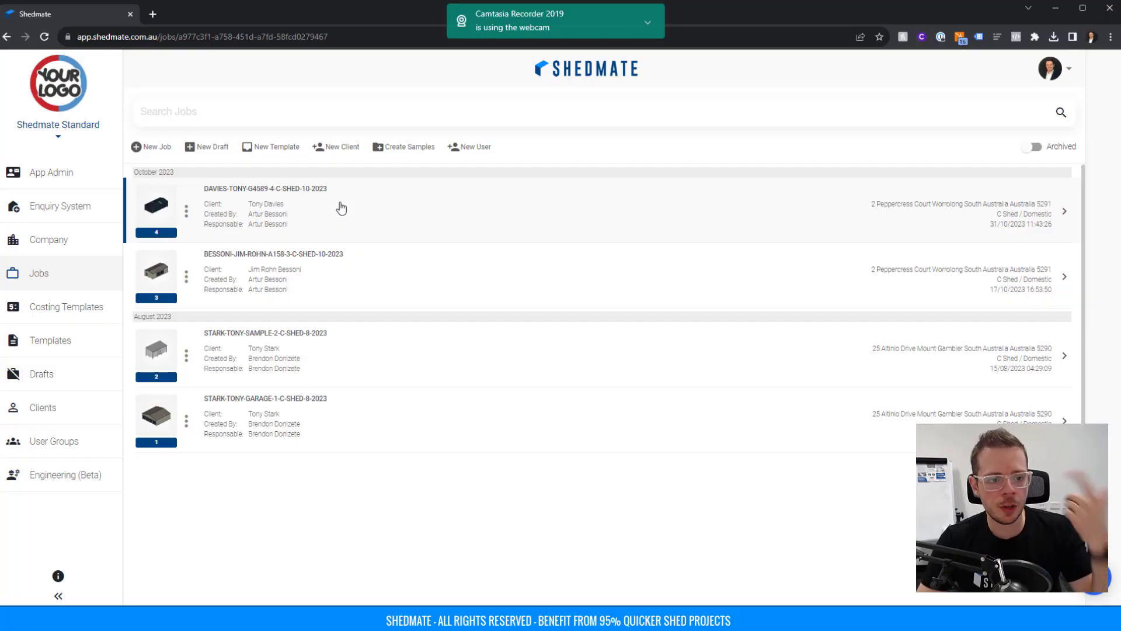
Open the G4589 job and review its Process Revit and Export IFC options without running them.
click(265, 209)
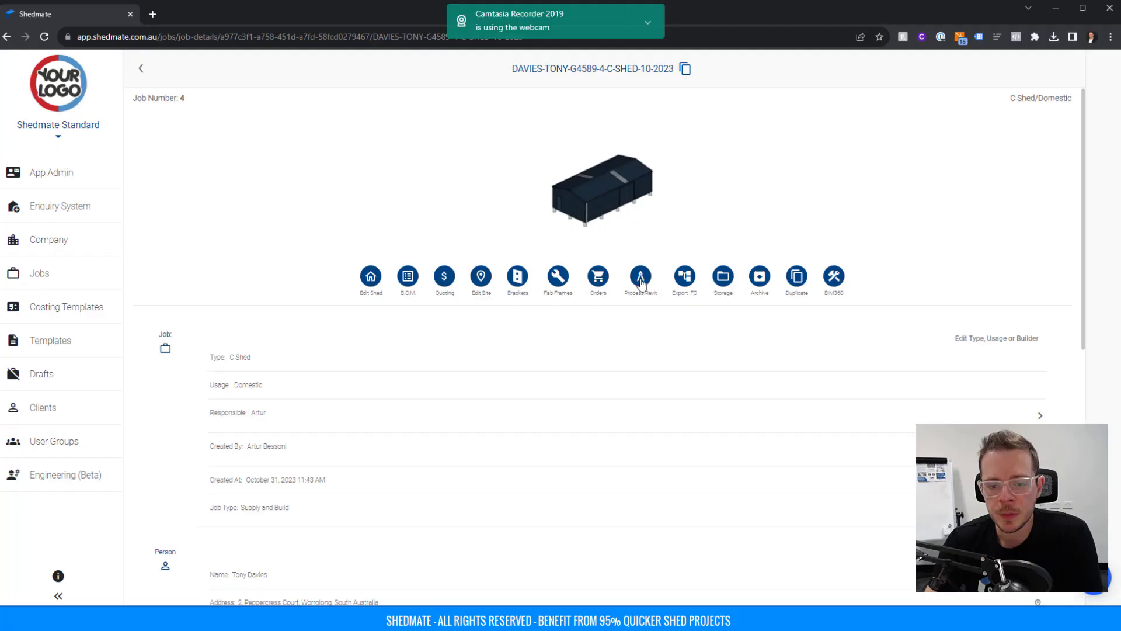
click(640, 280)
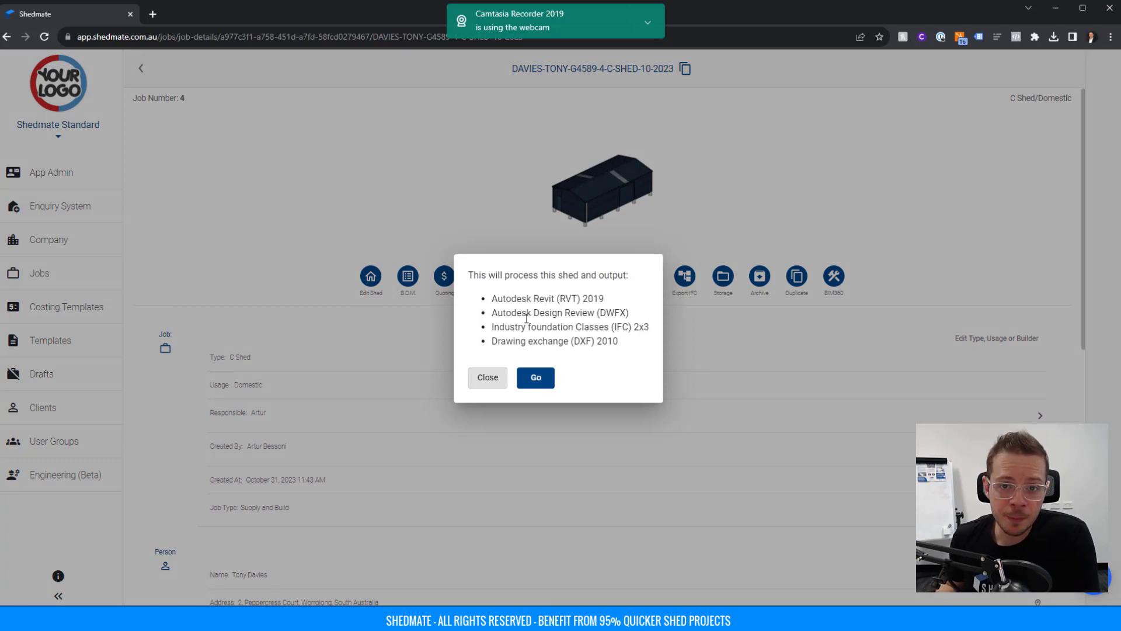
click(661, 231)
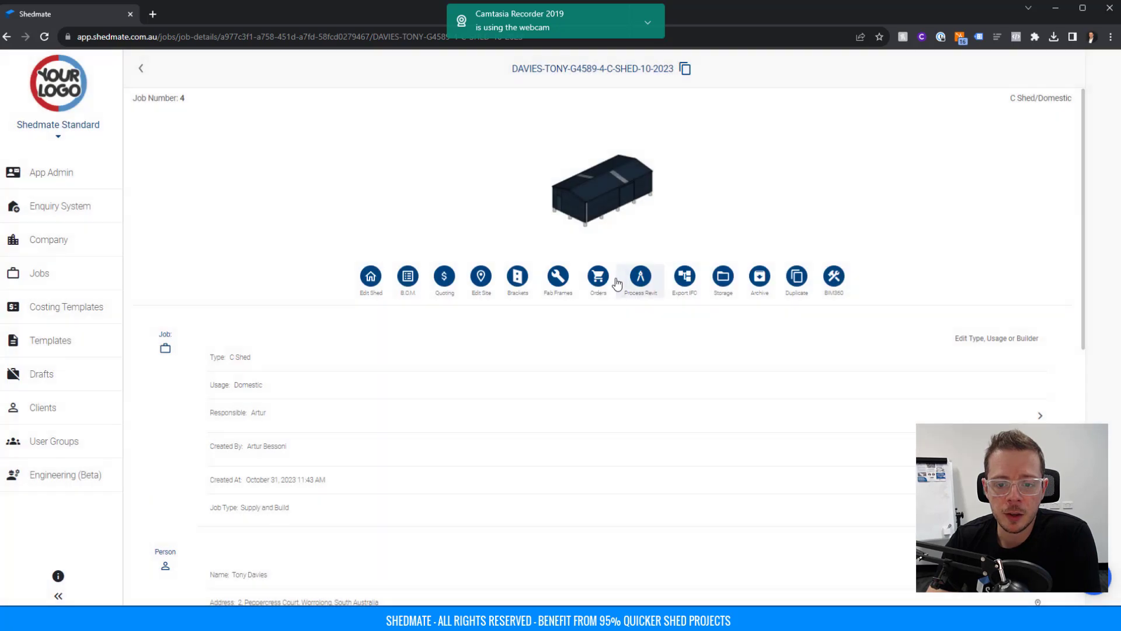
click(679, 282)
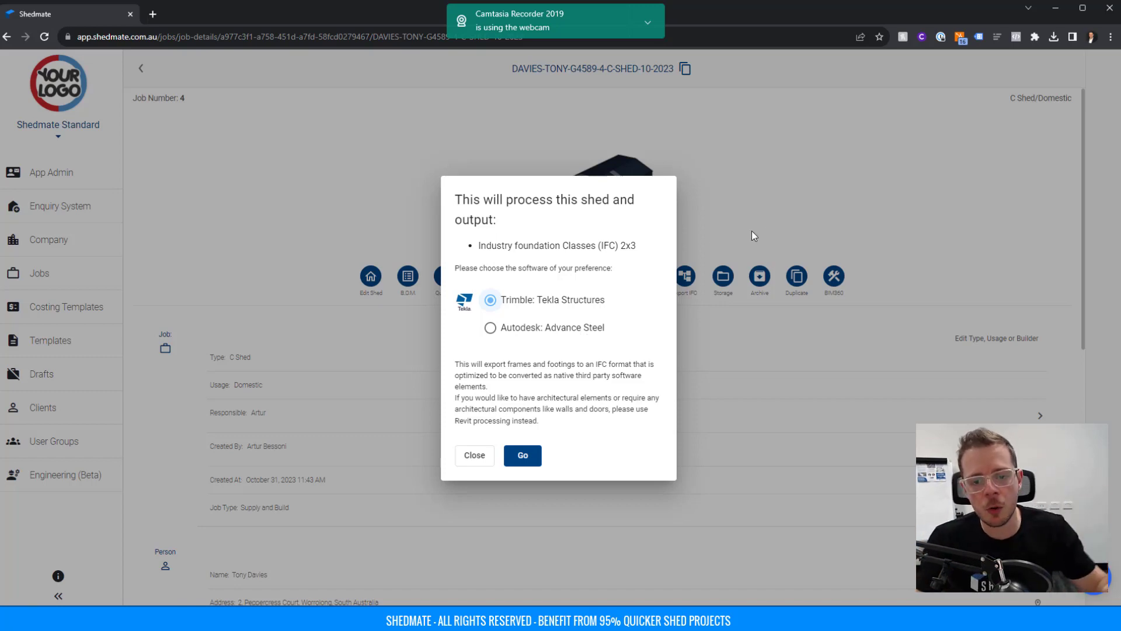
click(763, 218)
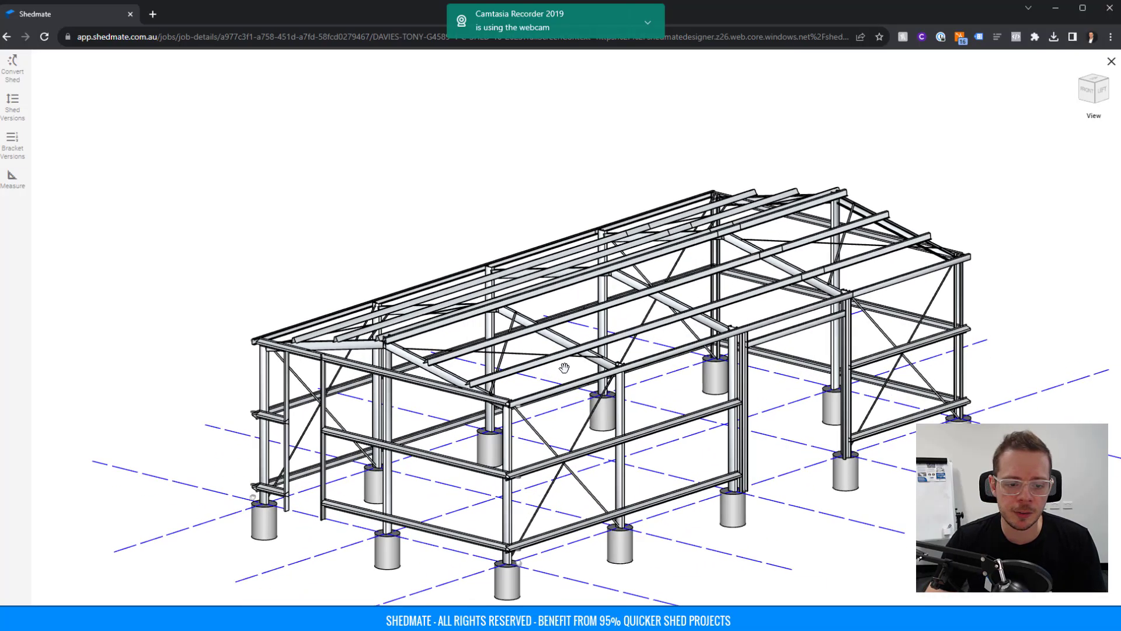
Convert the shed frame using the Default Table bracket options.
drag(502, 336, 587, 335)
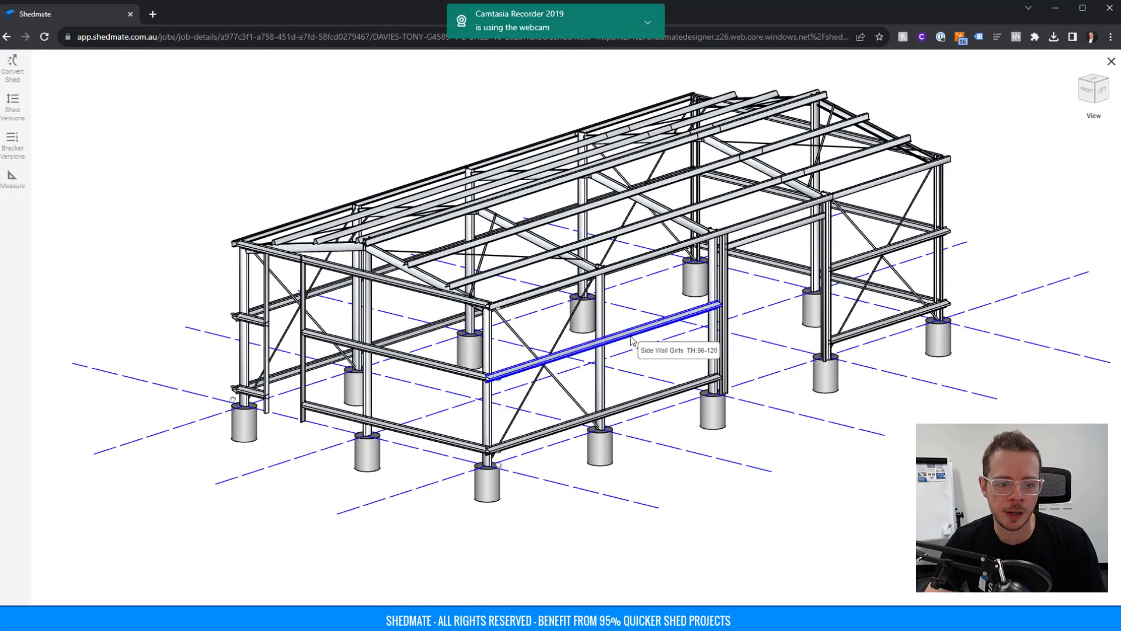
scroll(588, 334, up, 5)
middle_drag(829, 259, 820, 315)
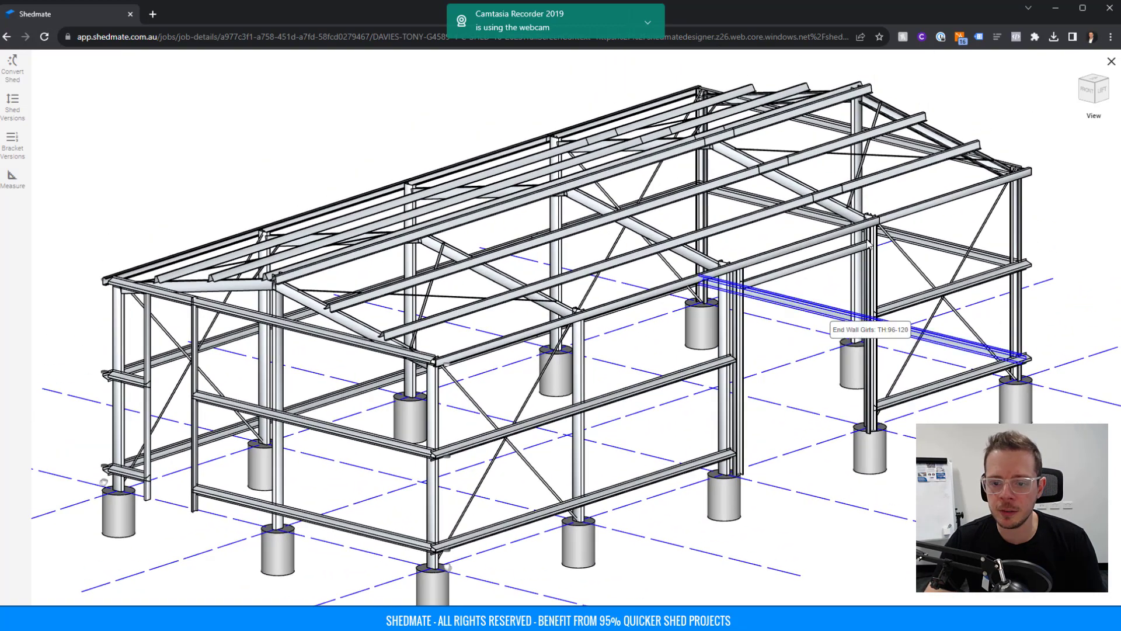
scroll(508, 337, down, 3)
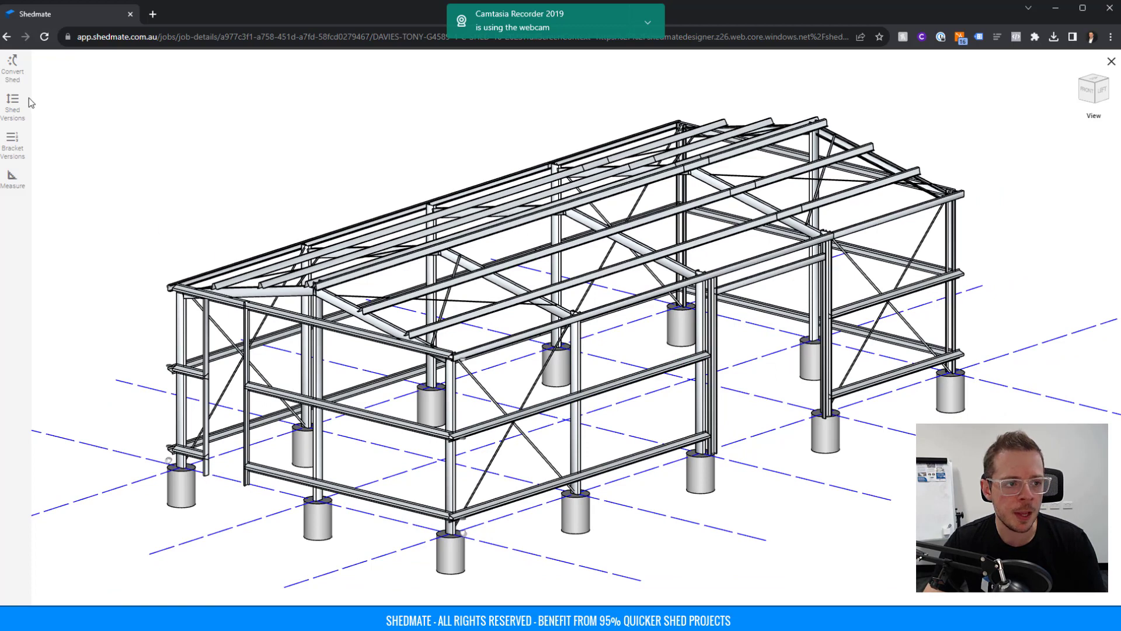
click(13, 71)
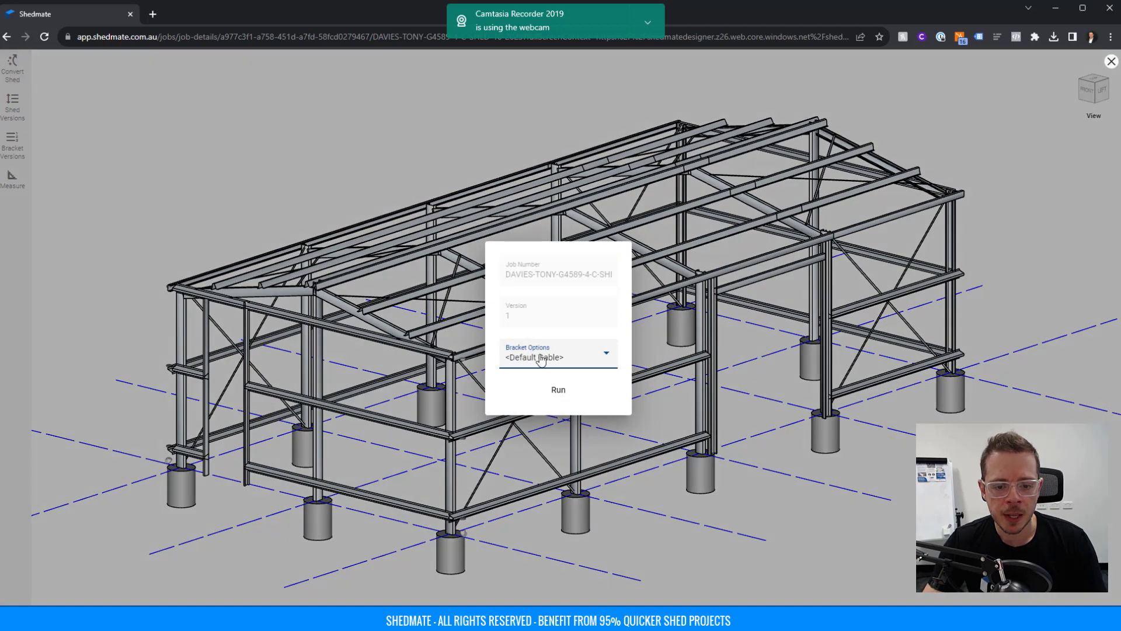
click(559, 391)
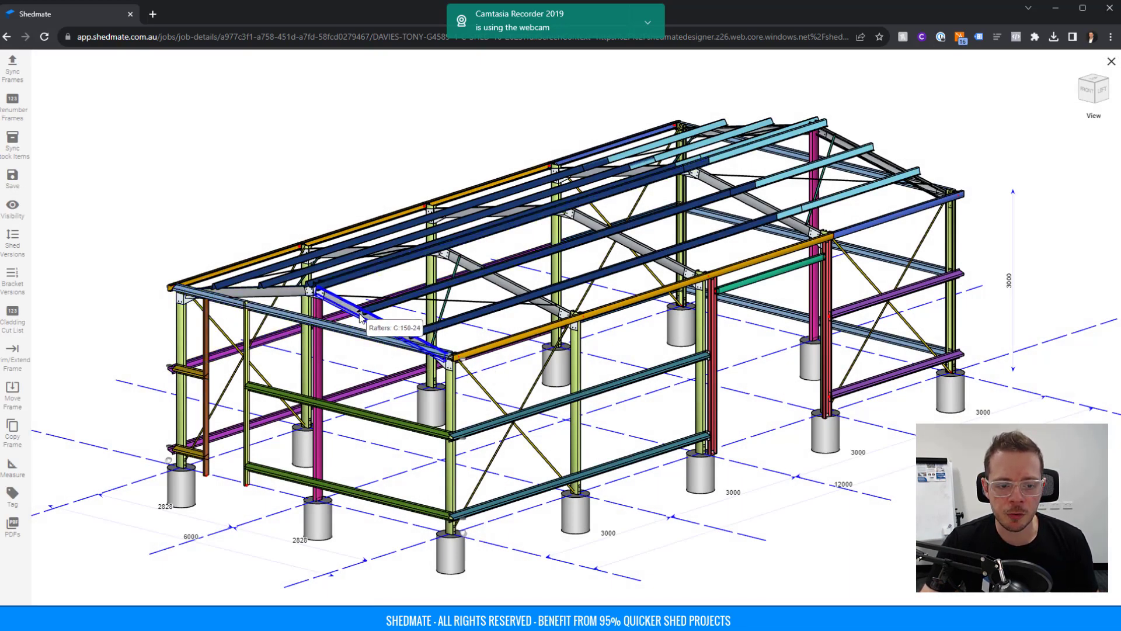
Bring the front end wall into view and select its top End Wall Girt.
drag(365, 321, 618, 318)
scroll(618, 318, up, 5)
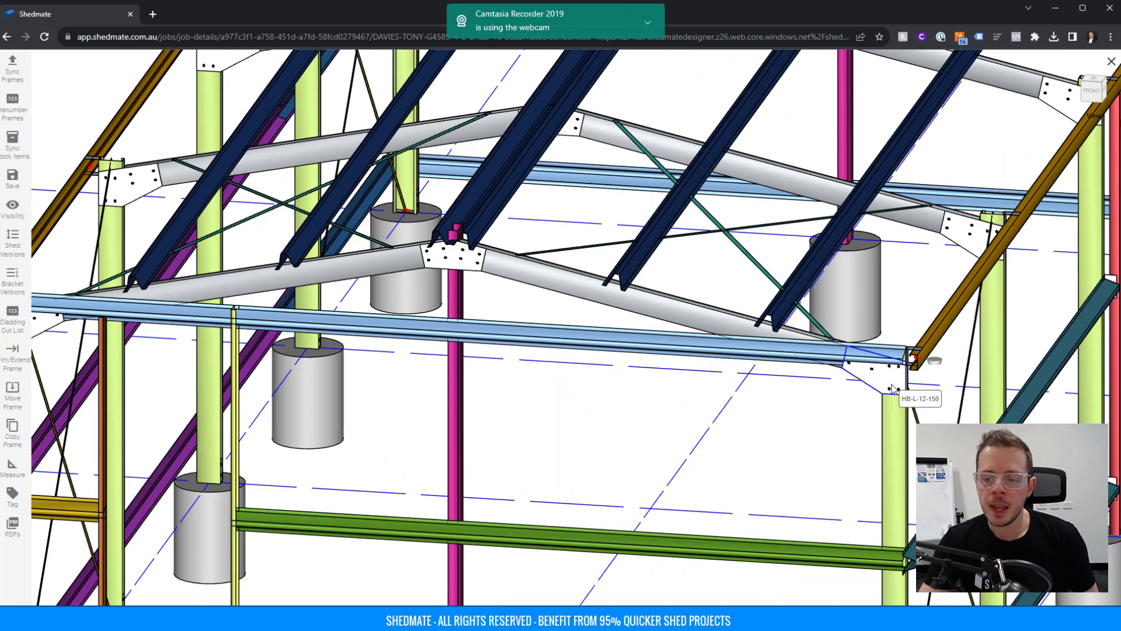
scroll(891, 388, down, 5)
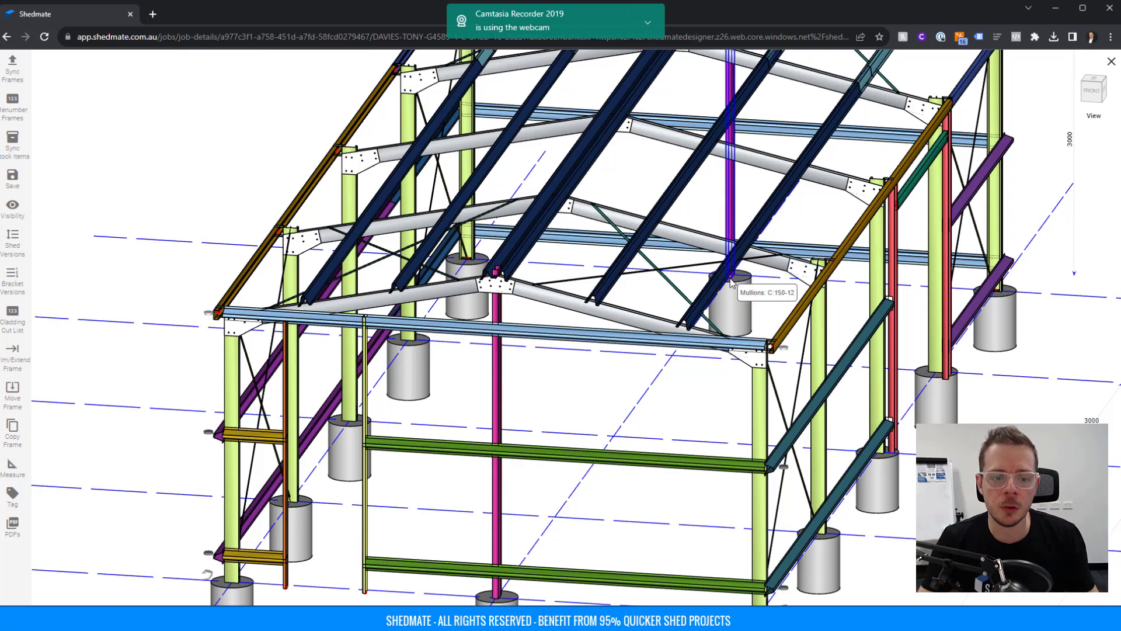
scroll(652, 360, down, 2)
scroll(652, 360, down, 1)
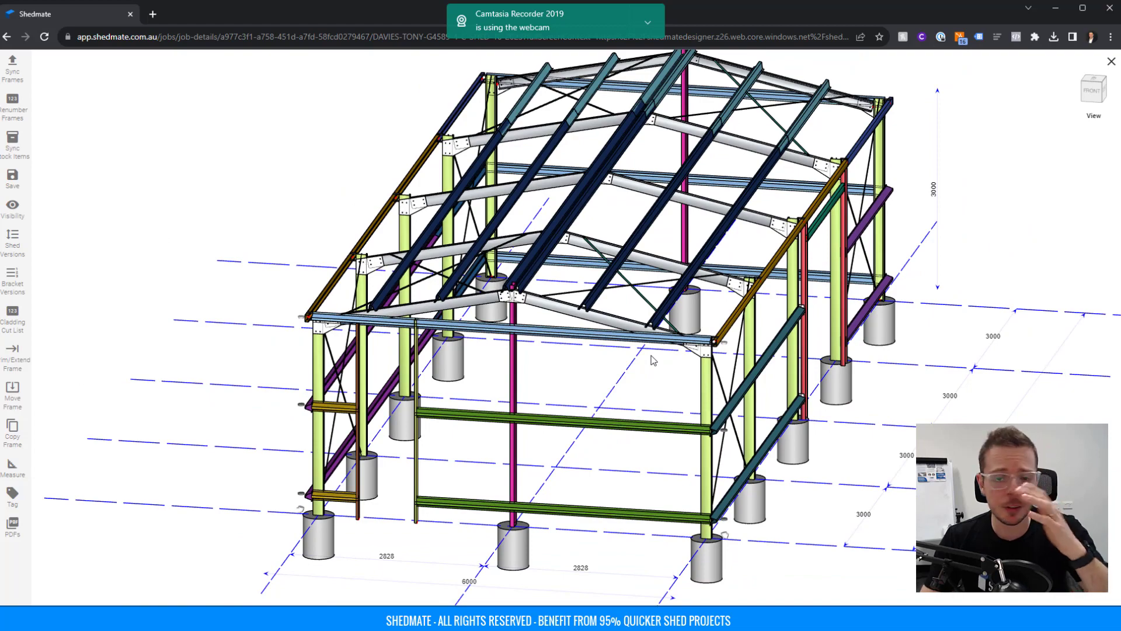
drag(619, 402, 485, 338)
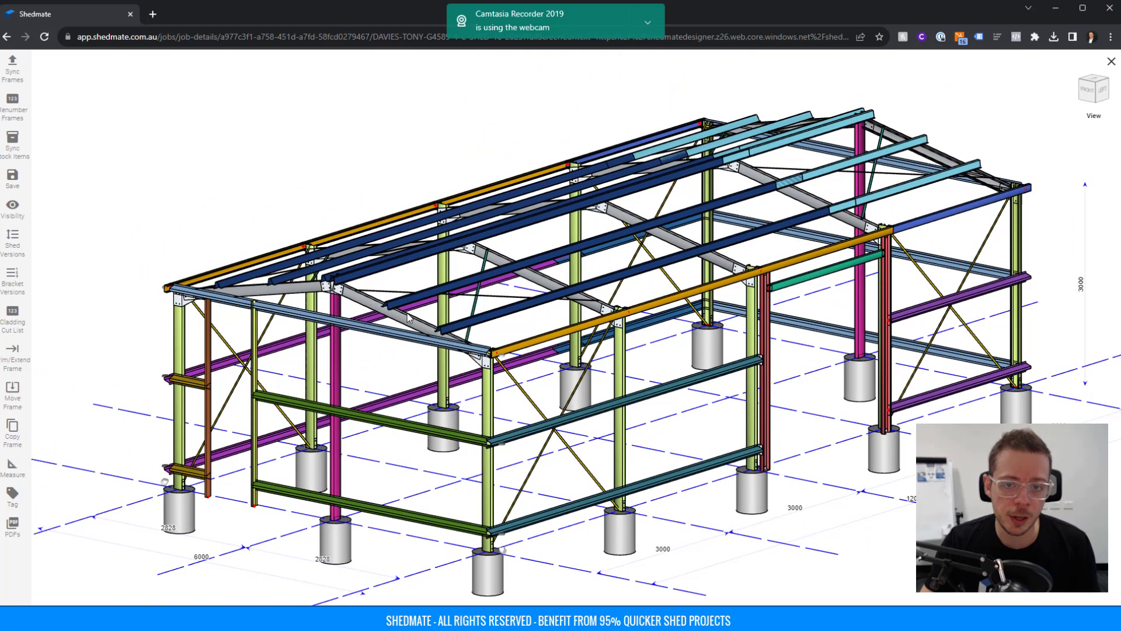
right_drag(368, 325, 527, 319)
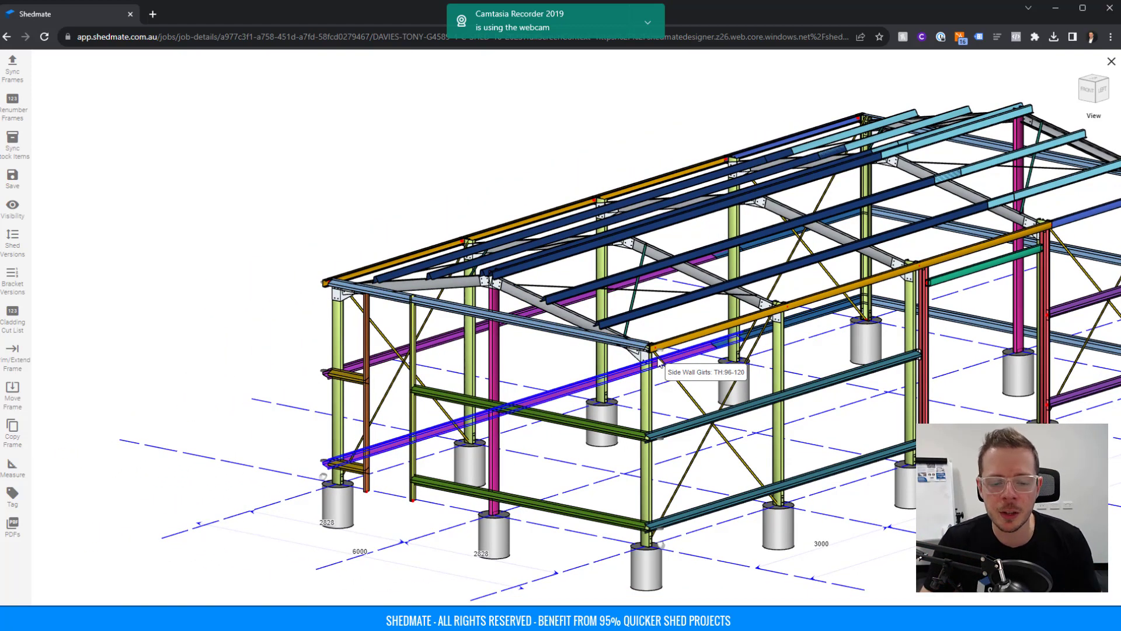
scroll(549, 326, up, 3)
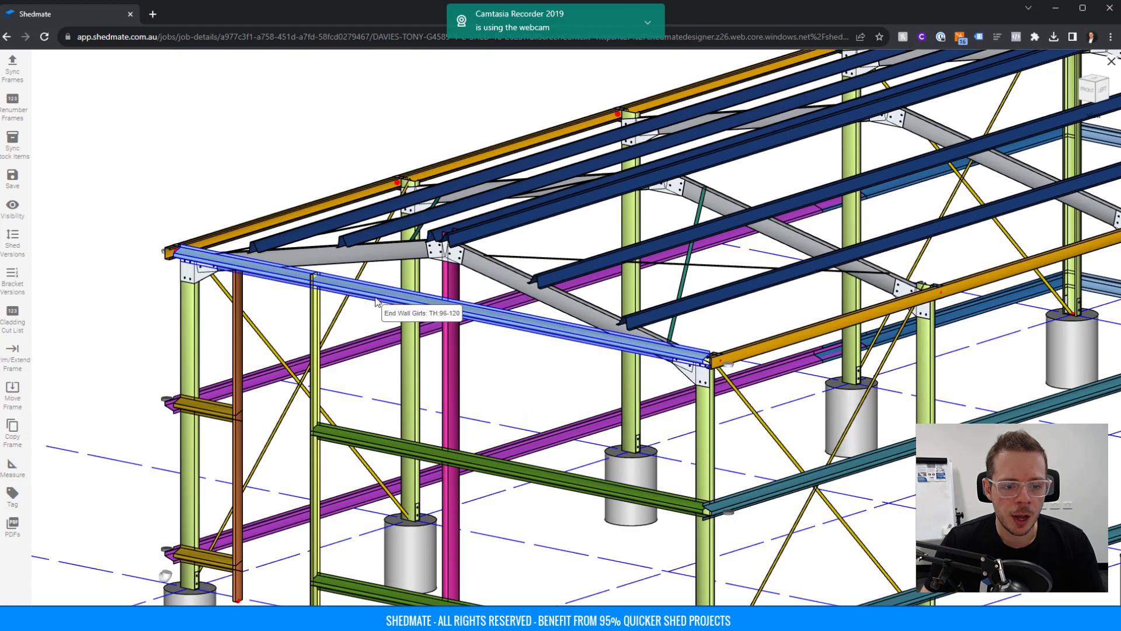
click(376, 301)
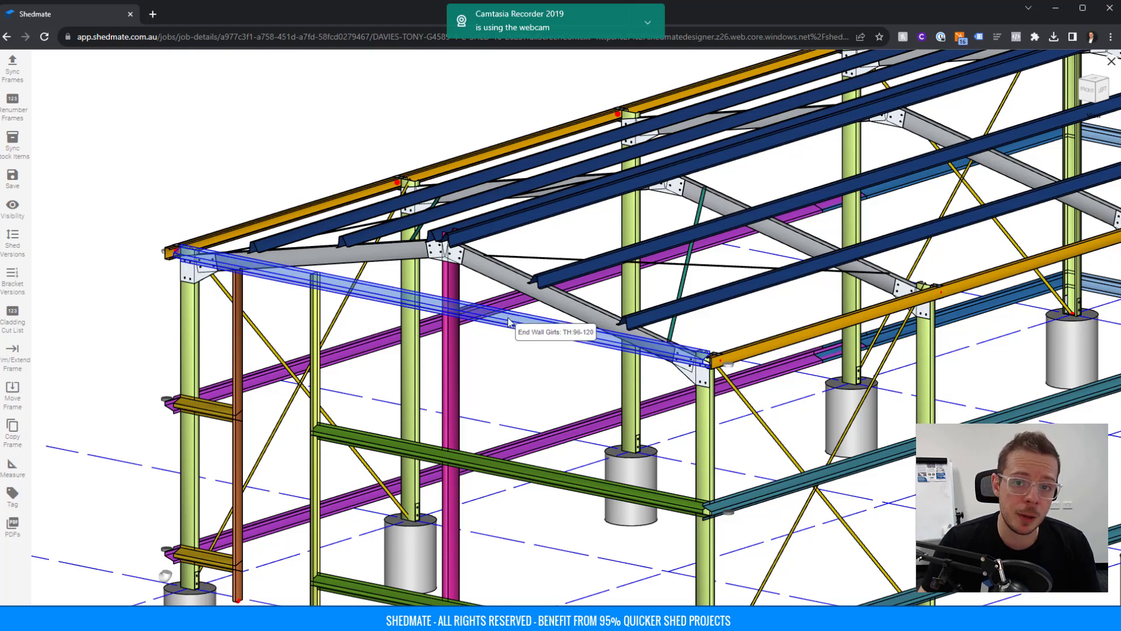
Switch to the Front view and zoom in on the left end of the elevation.
click(1093, 116)
click(1078, 180)
middle_drag(684, 320, 334, 498)
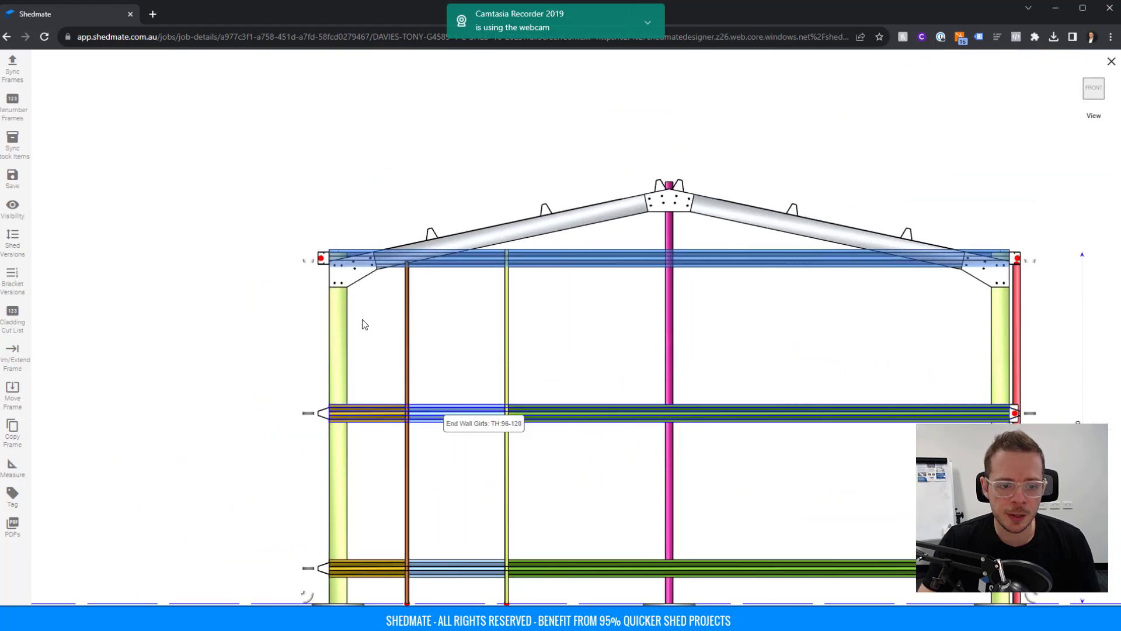
scroll(338, 268, up, 6)
middle_drag(331, 286, 378, 344)
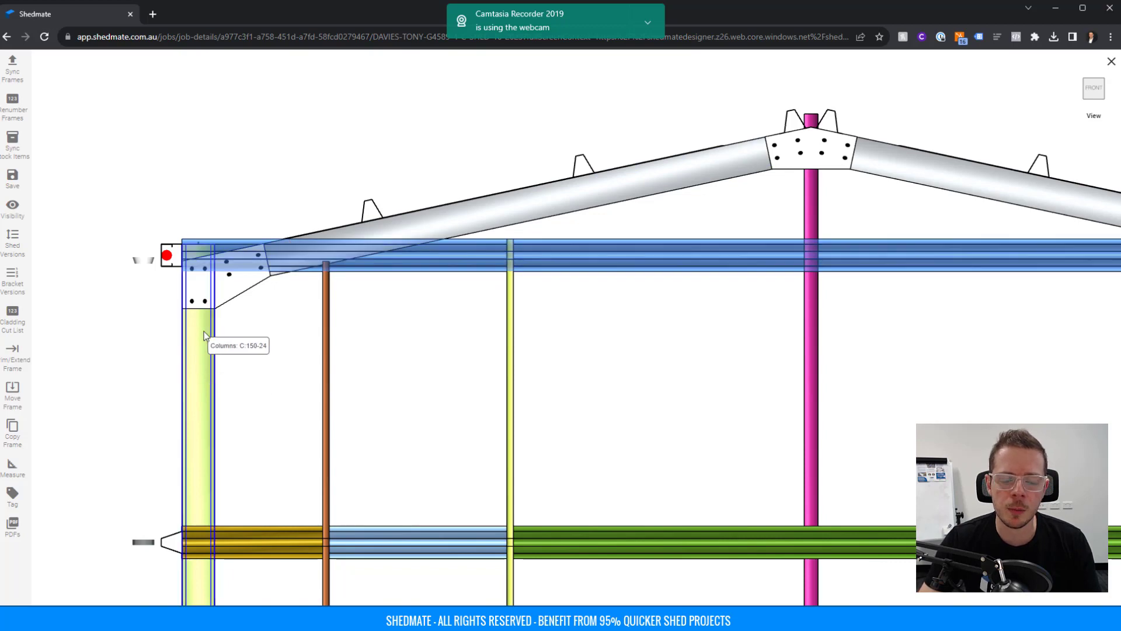
scroll(205, 331, down, 2)
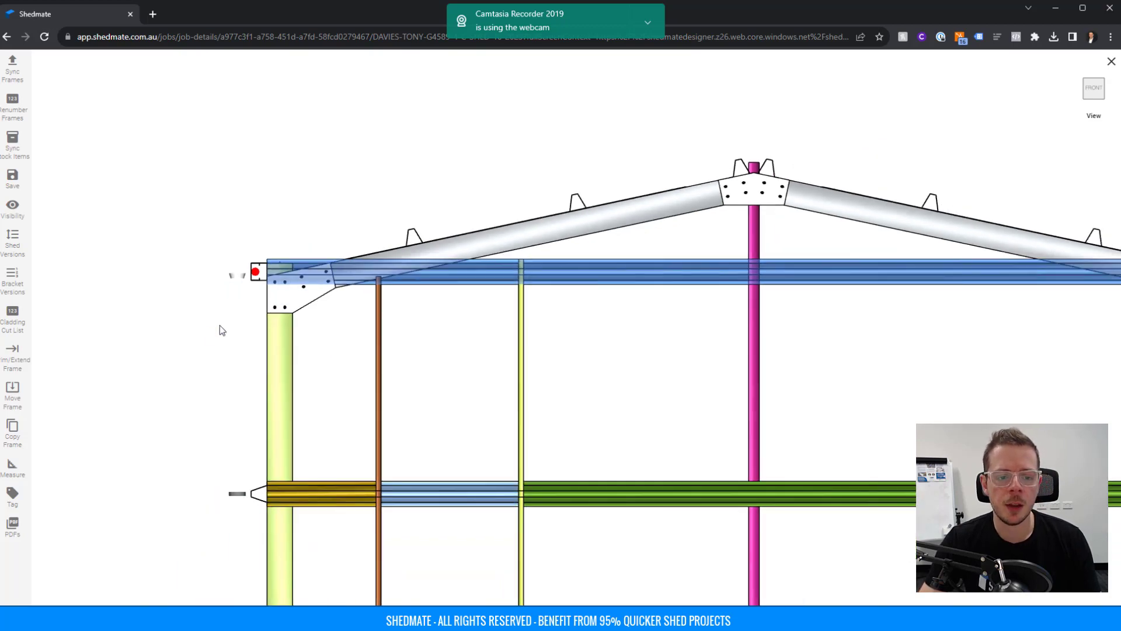
Measure the 306 mm gap from the top girt down to the haunch bracket's lower corner.
click(12, 392)
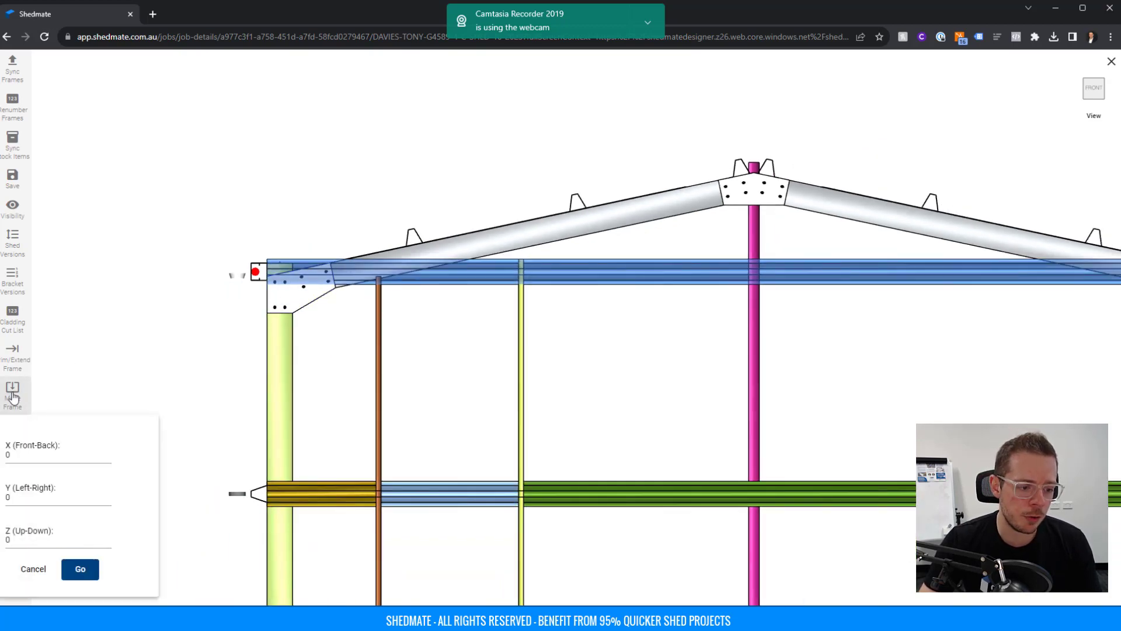
click(29, 536)
click(56, 391)
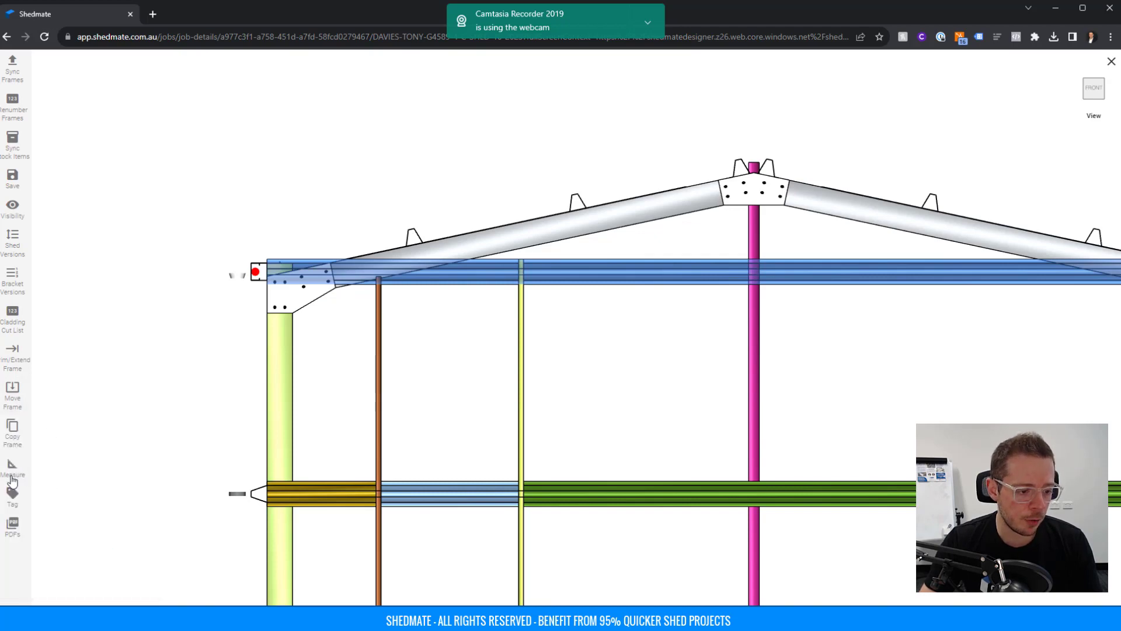
click(13, 470)
click(26, 501)
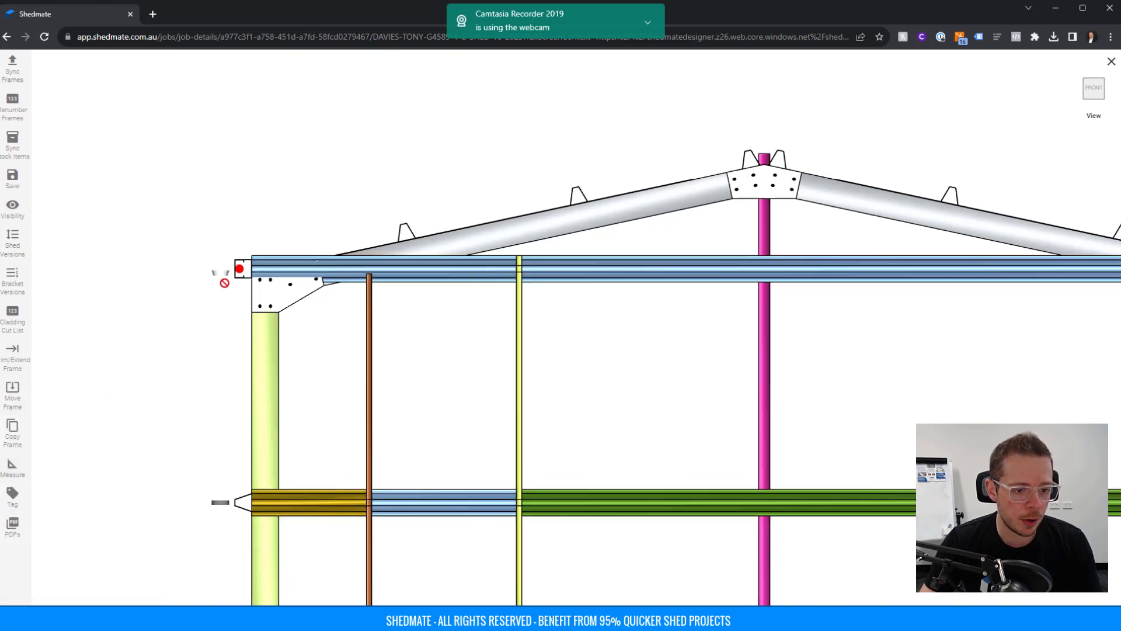
scroll(225, 284, up, 7)
middle_drag(344, 301, 503, 343)
scroll(503, 343, up, 5)
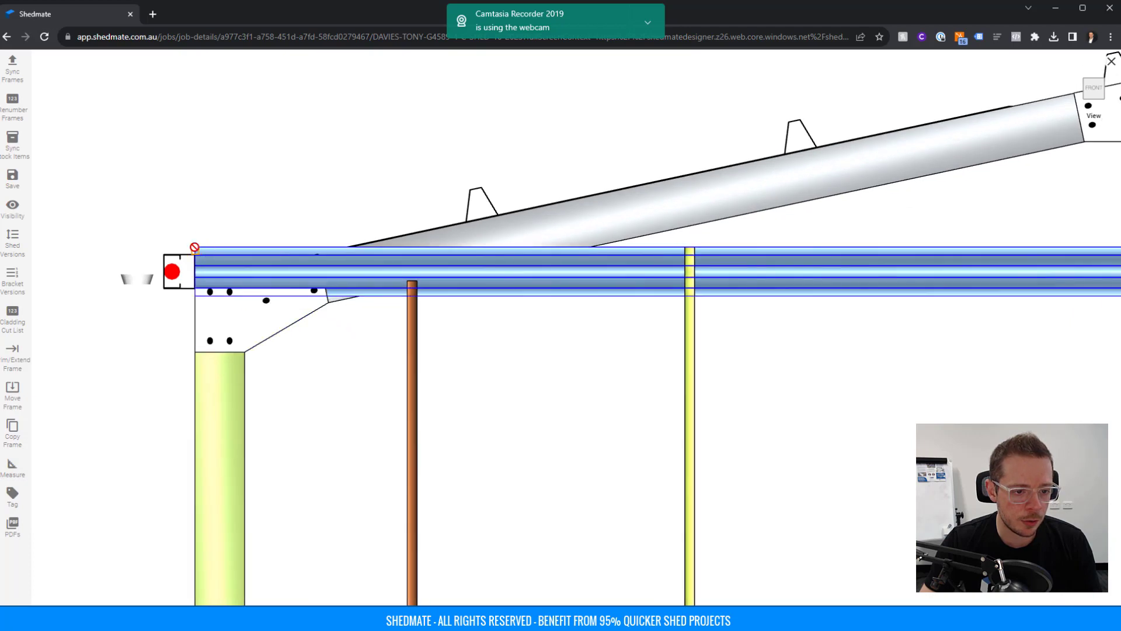
click(193, 246)
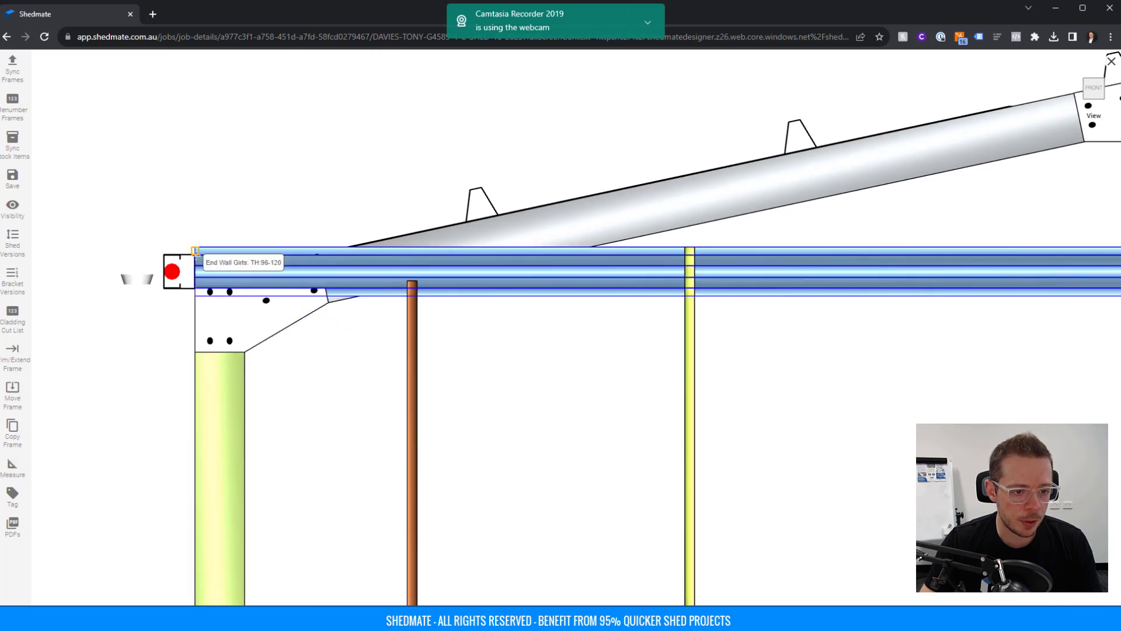
click(193, 351)
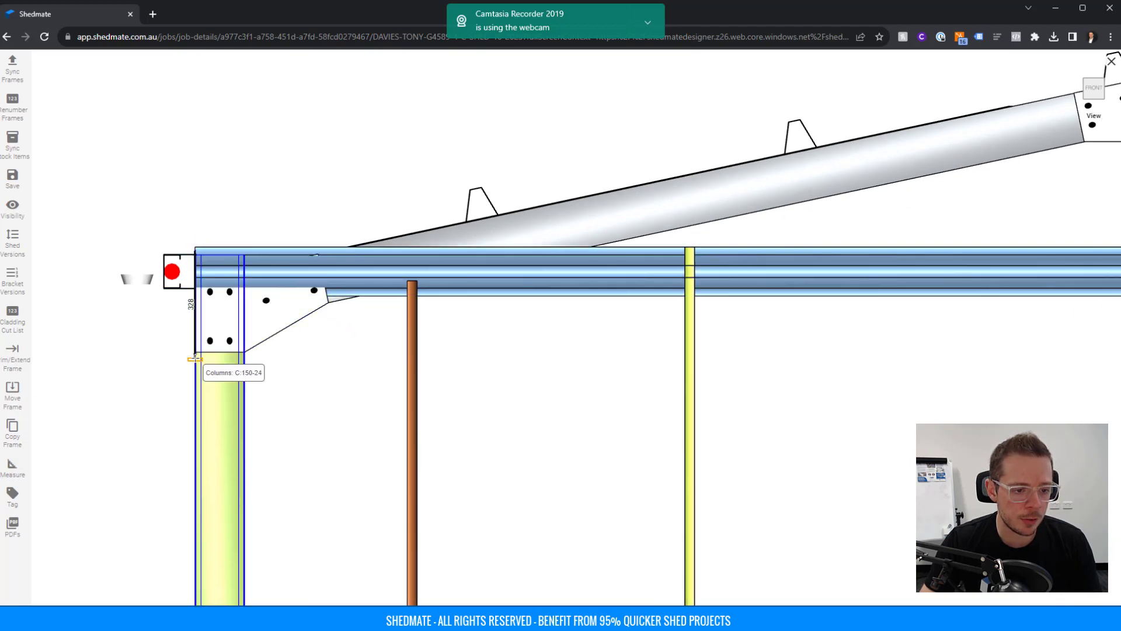
key(Escape)
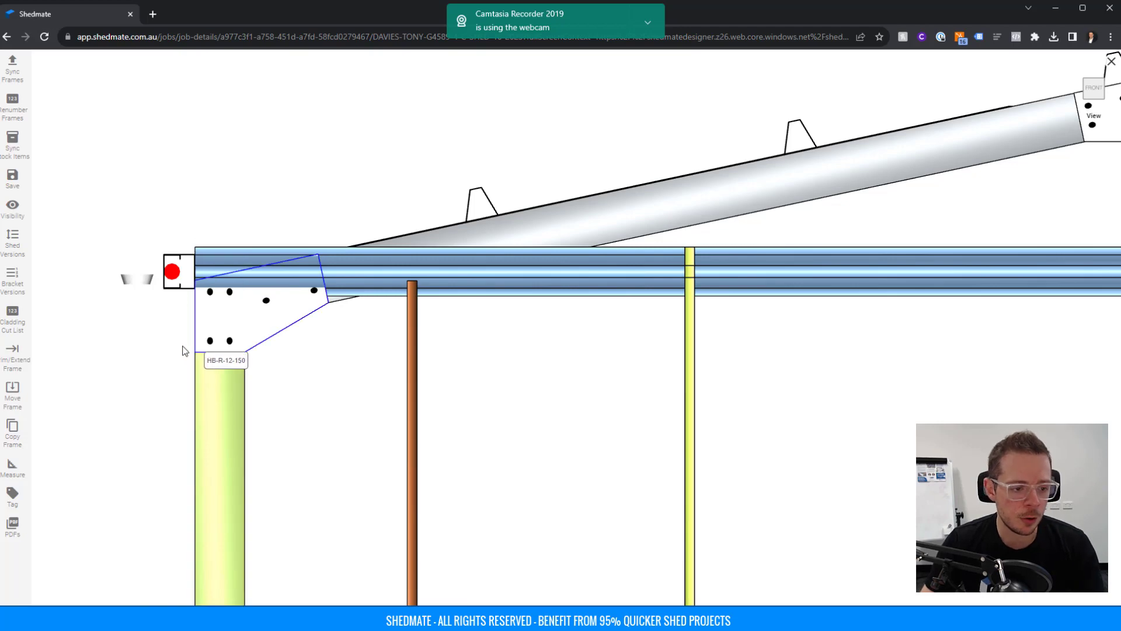
Move the top front end wall girt 350 mm down along Z.
click(13, 391)
double_click(7, 540)
key(Escape)
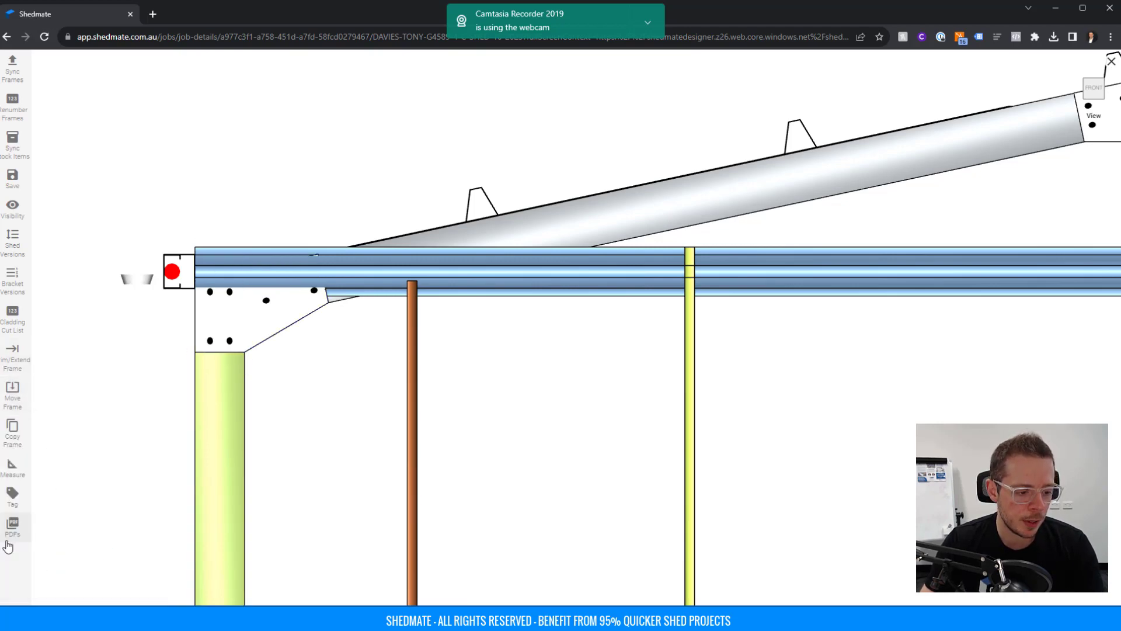
click(21, 403)
click(20, 540)
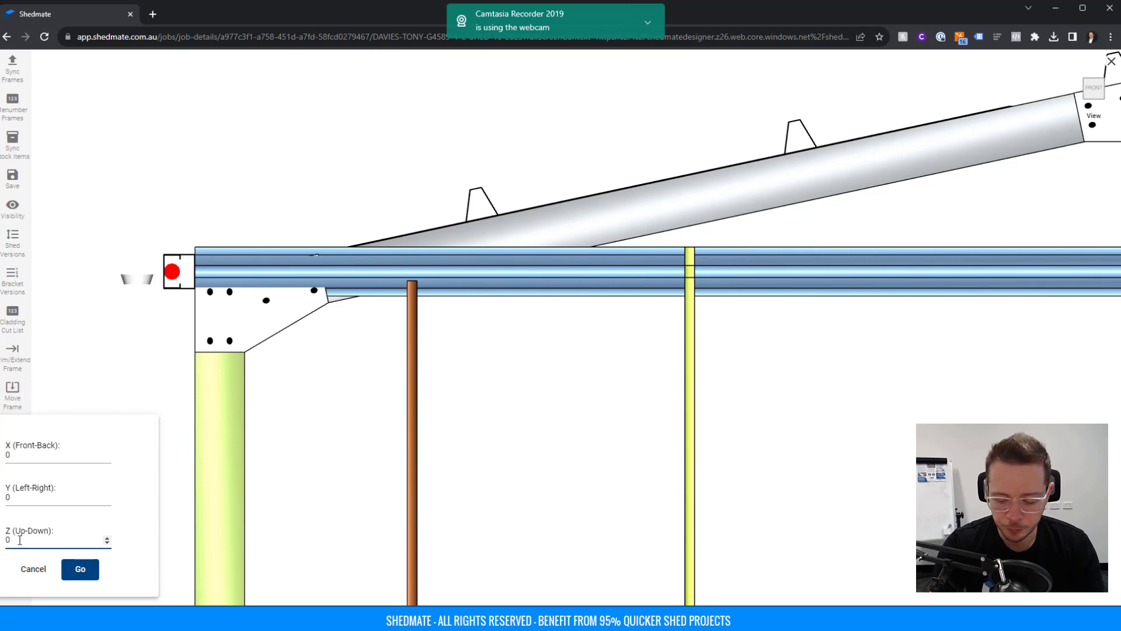
click(86, 581)
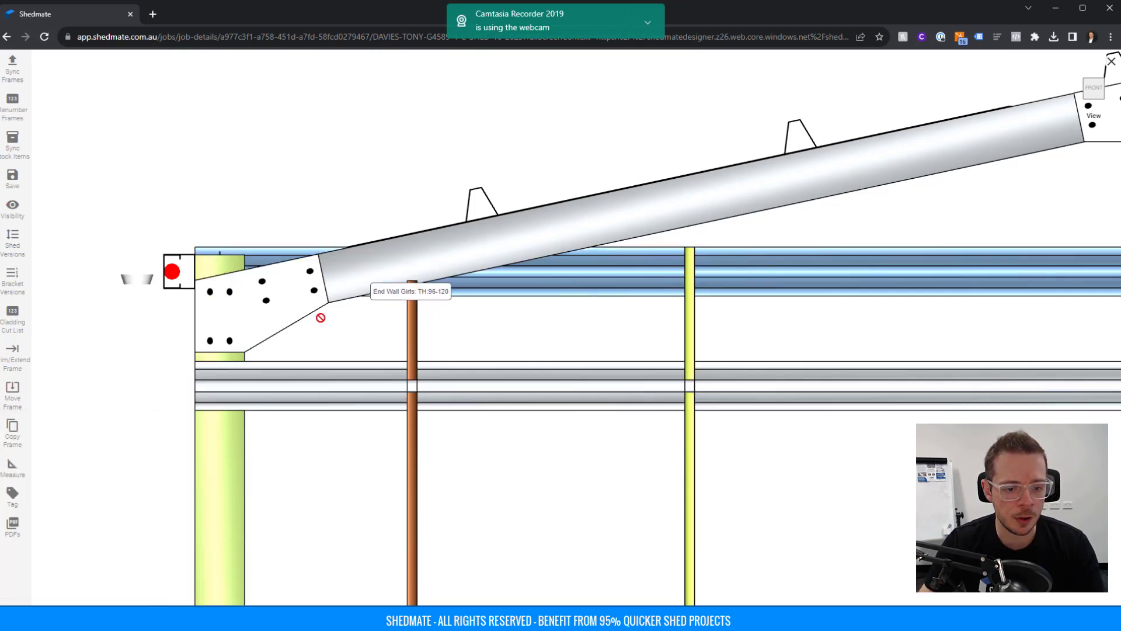
scroll(286, 326, down, 5)
drag(613, 426, 246, 350)
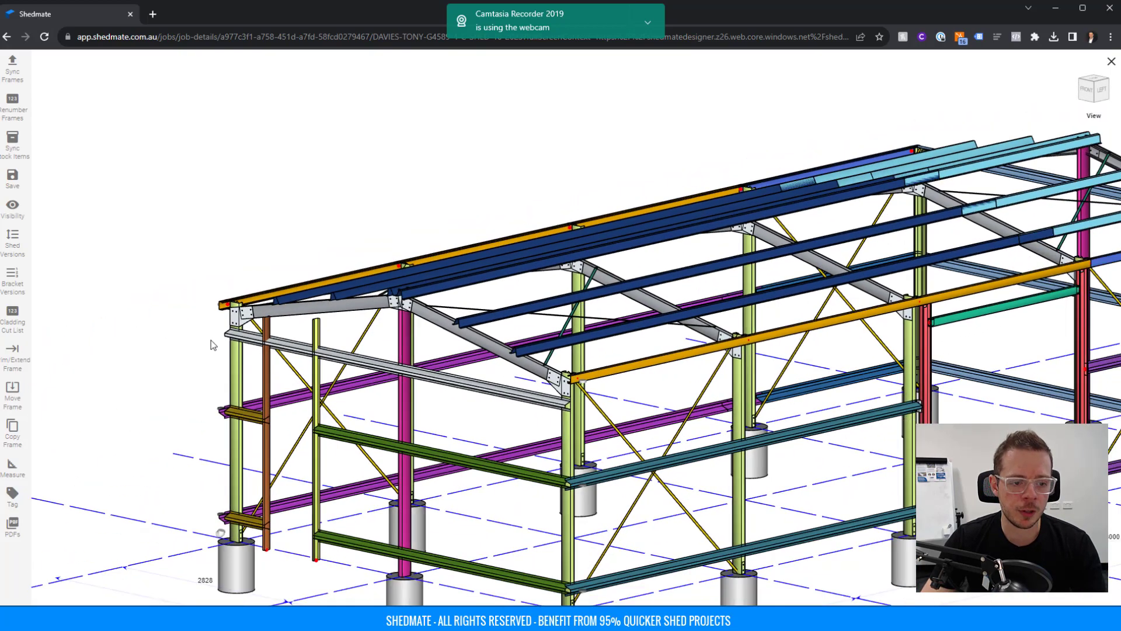
Switch to the Back view and zoom to the back frame's left haunch.
scroll(304, 327, down, 4)
drag(805, 351, 492, 408)
right_drag(507, 409, 576, 402)
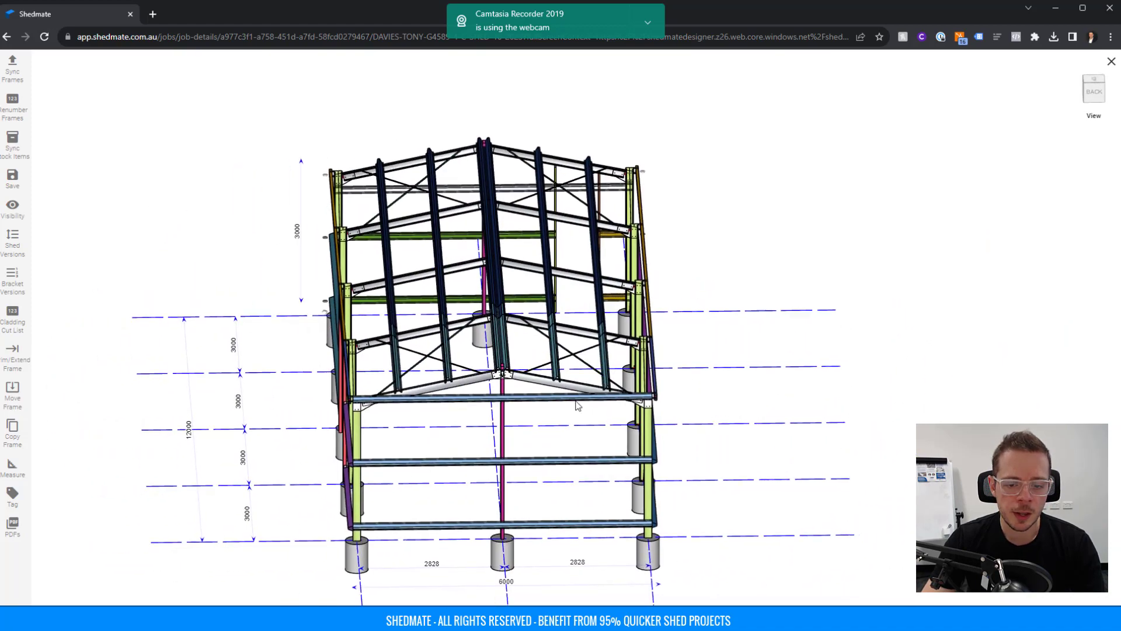
click(1094, 122)
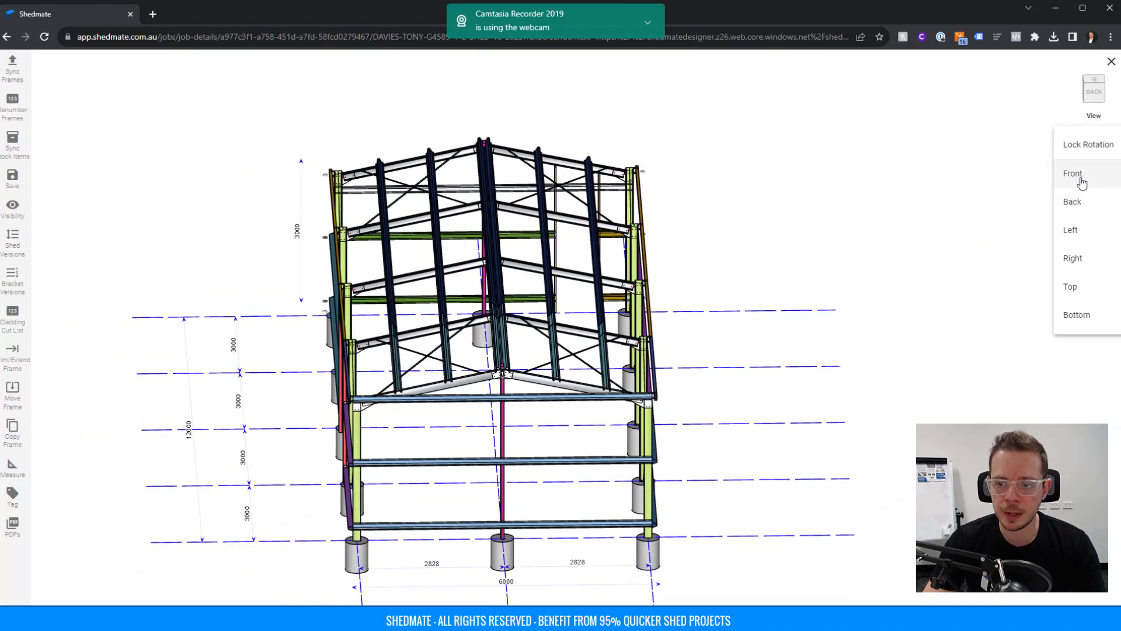
click(1073, 201)
scroll(628, 208, up, 5)
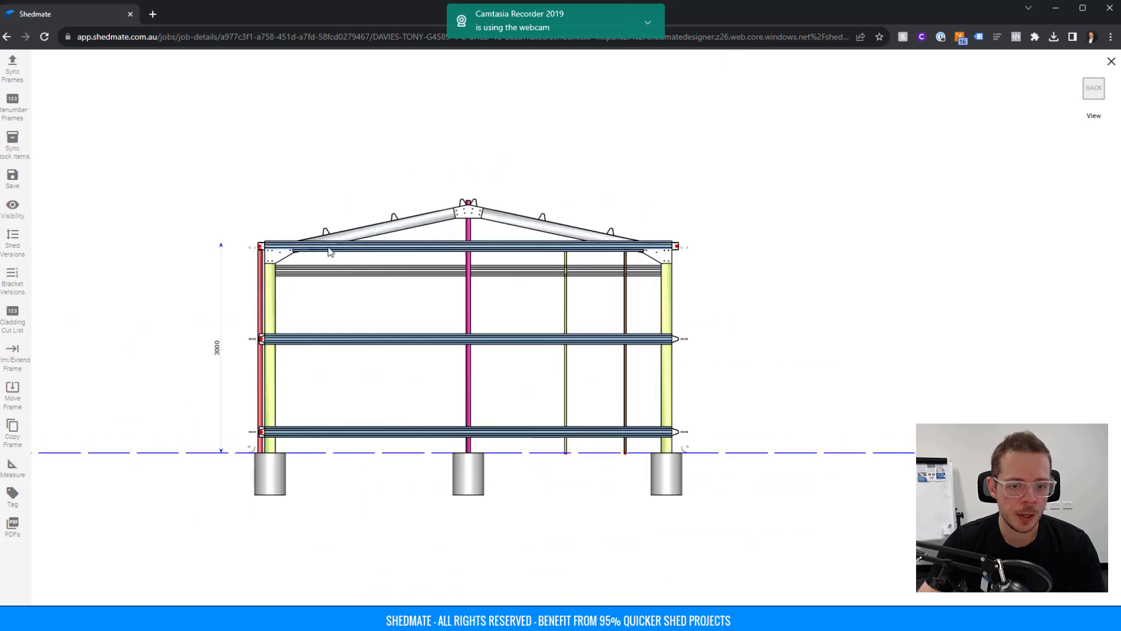
right_drag(628, 208, 843, 320)
right_drag(349, 295, 525, 325)
scroll(479, 316, up, 5)
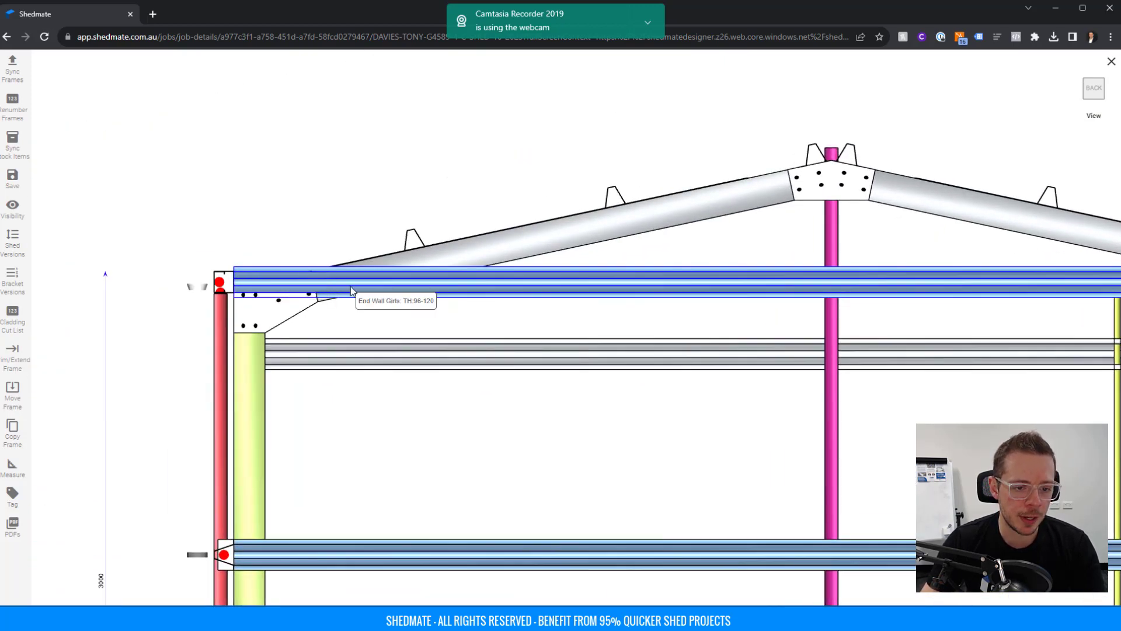
Trim the top end wall girt to point with an additional extension of -50.
click(13, 356)
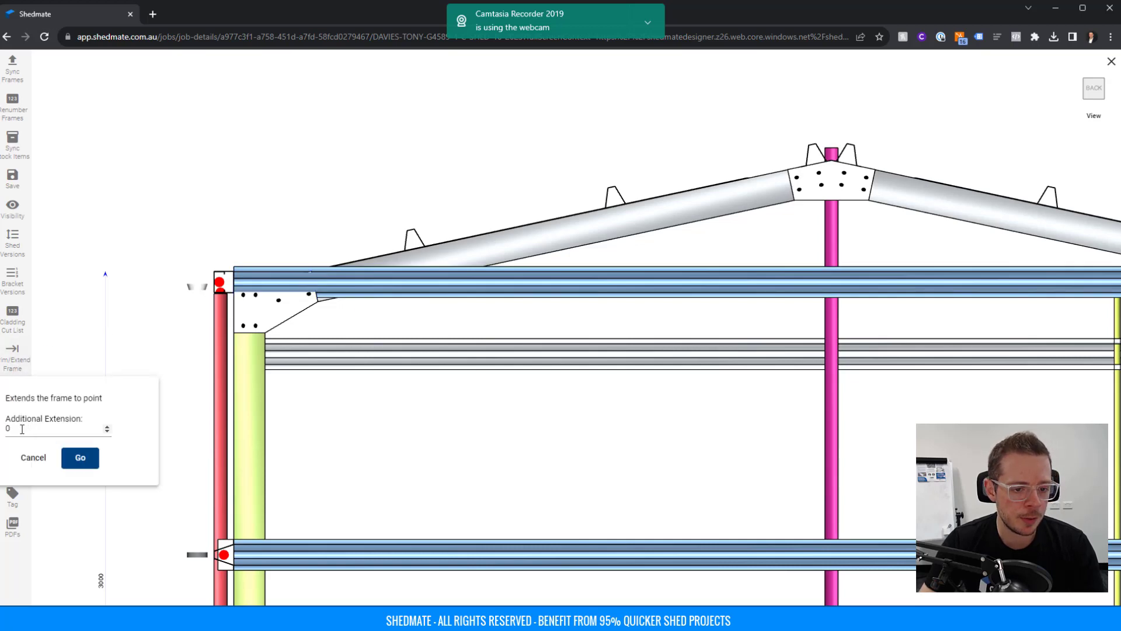
drag(23, 427, 4, 427)
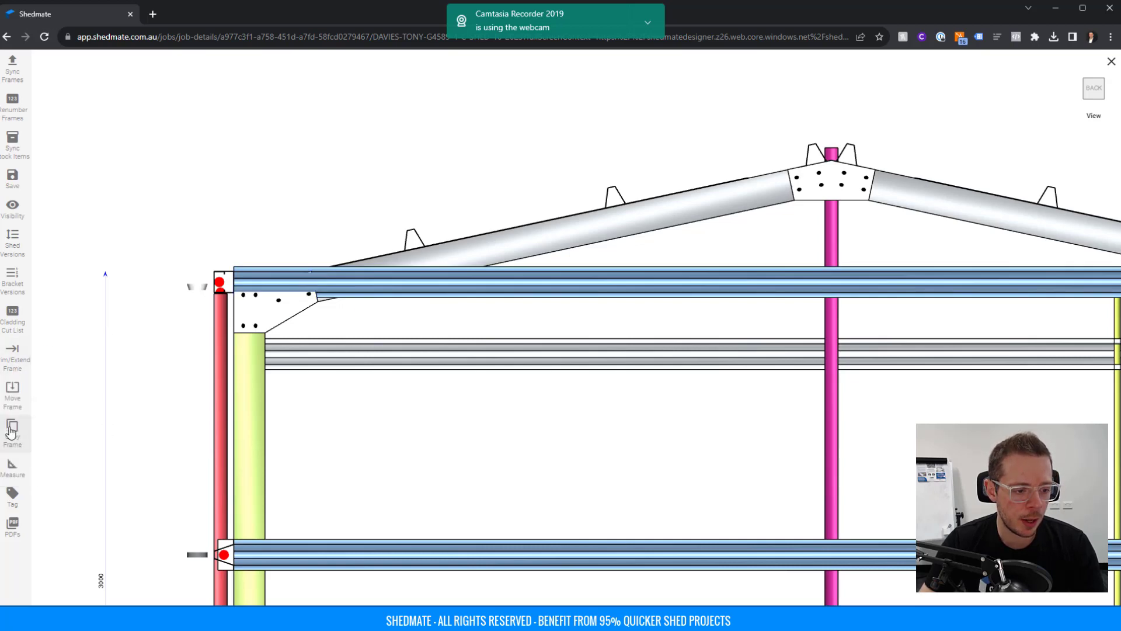
click(14, 363)
click(18, 428)
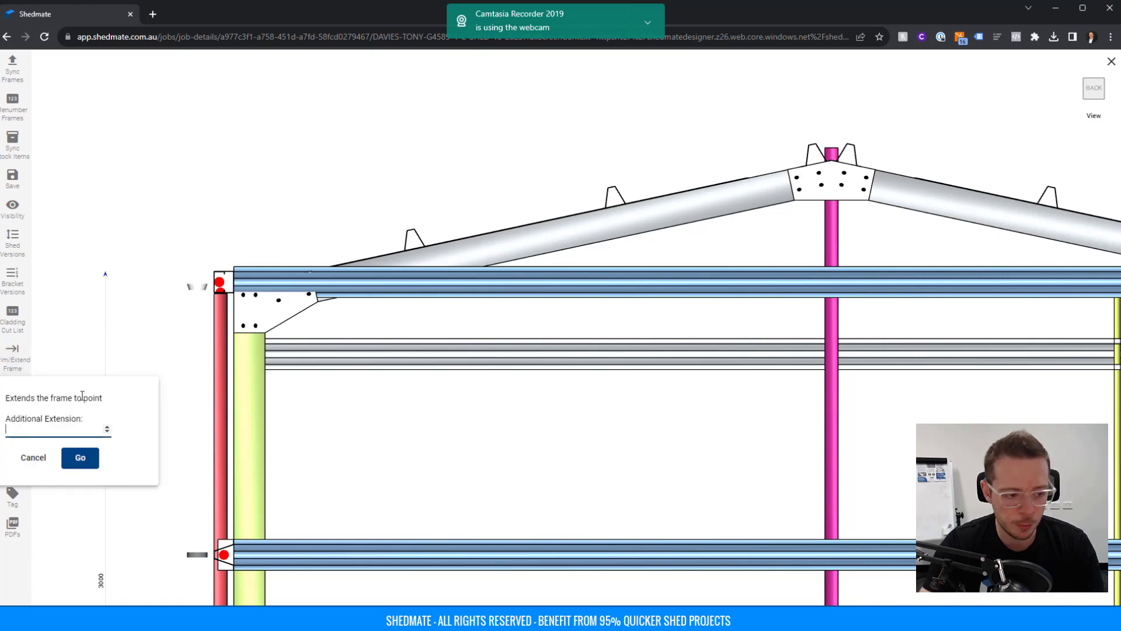
text(-50)
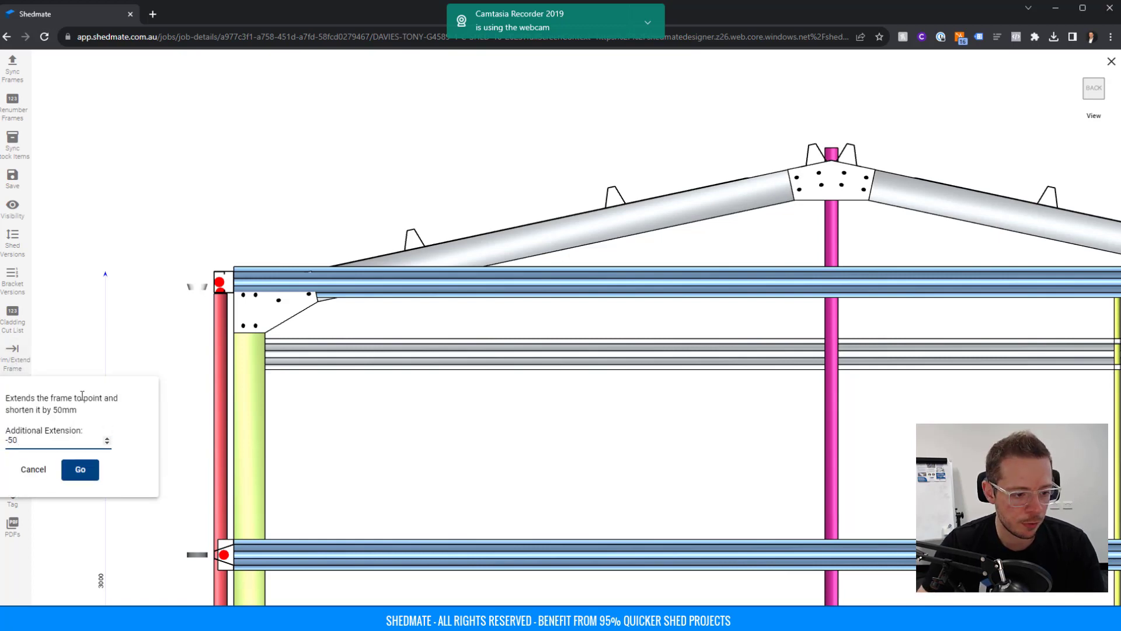
click(76, 469)
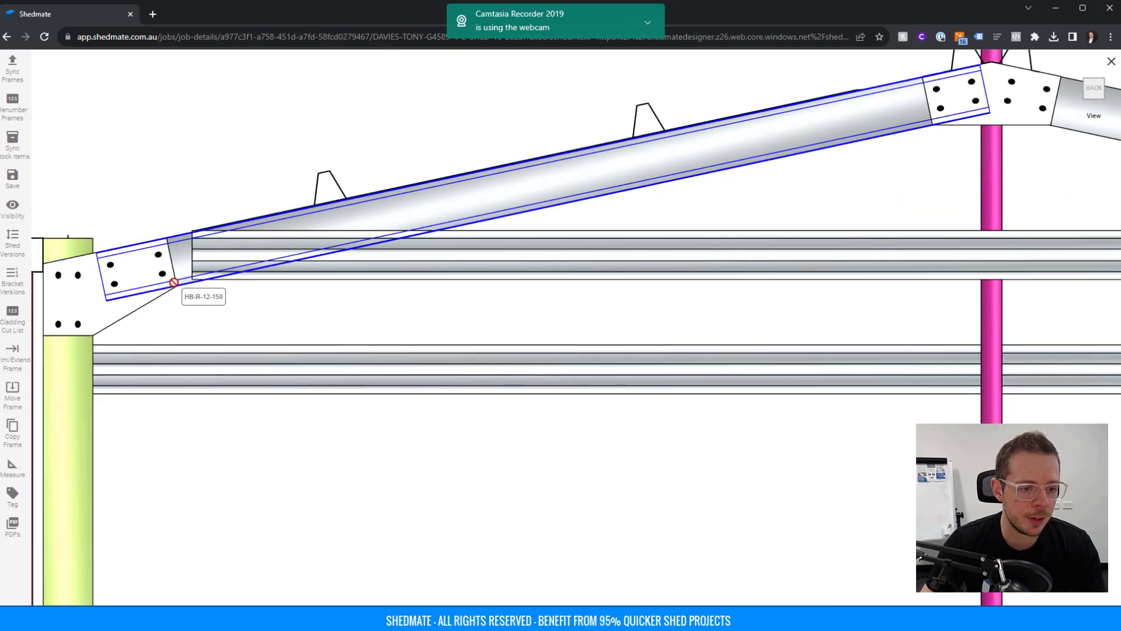
Orbit and zoom around the frame to inspect the adjusted end wall girts.
scroll(193, 250, down, 2)
scroll(193, 251, down, 5)
middle_drag(769, 298, 271, 303)
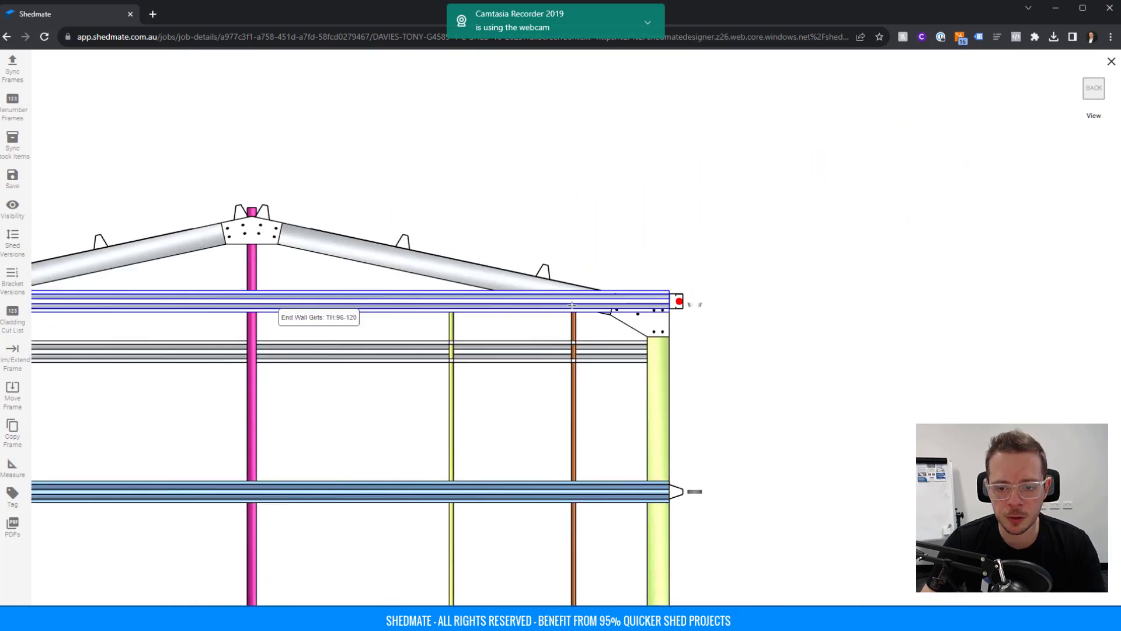
scroll(623, 281, up, 6)
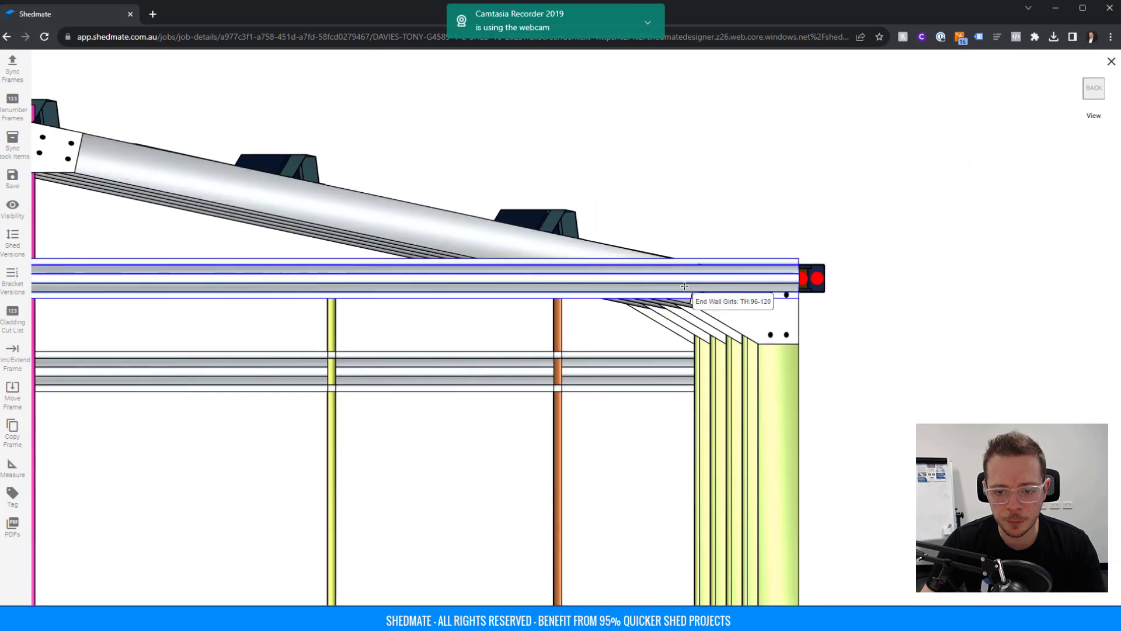
scroll(691, 304, down, 5)
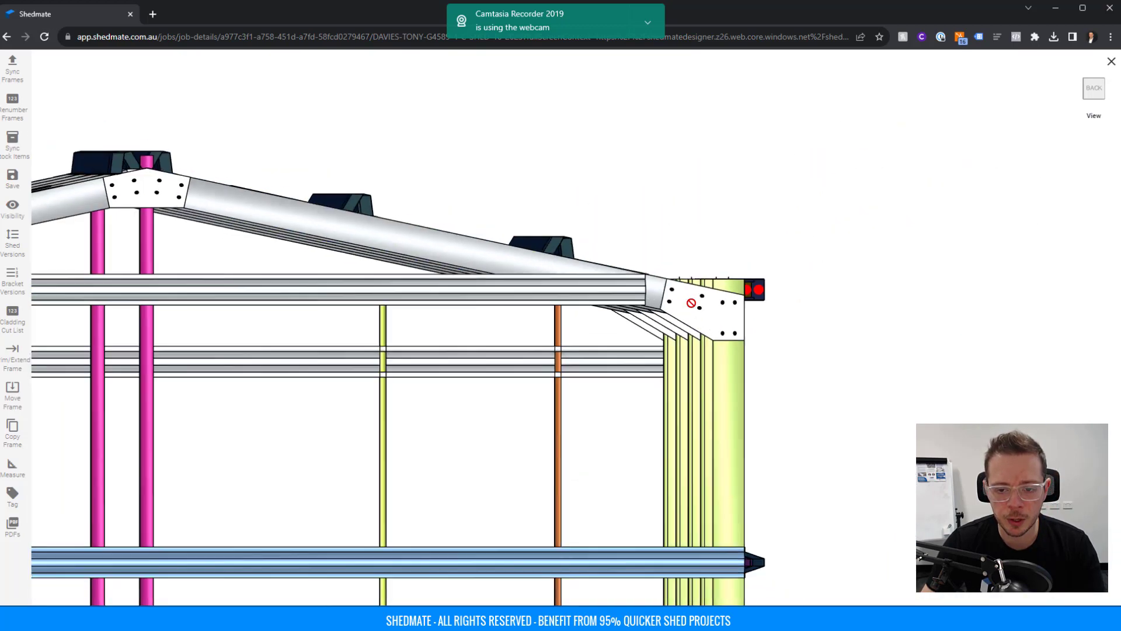
middle_drag(751, 346, 737, 366)
scroll(759, 352, down, 4)
middle_drag(811, 372, 455, 411)
scroll(450, 432, up, 5)
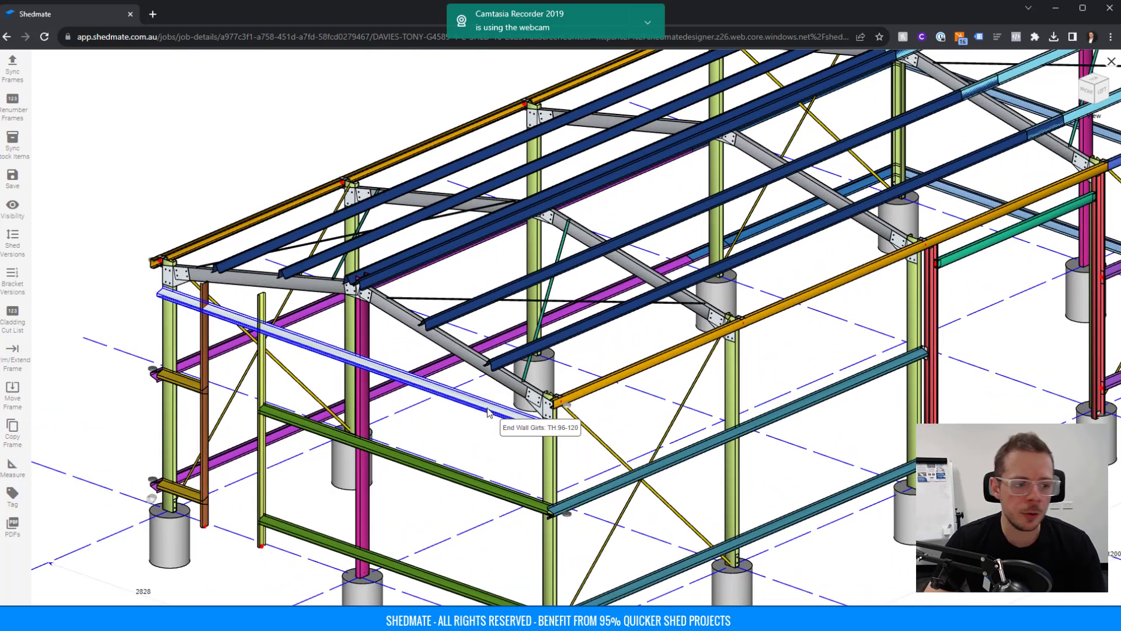
Save the shed brackets and renumber the frames.
click(10, 181)
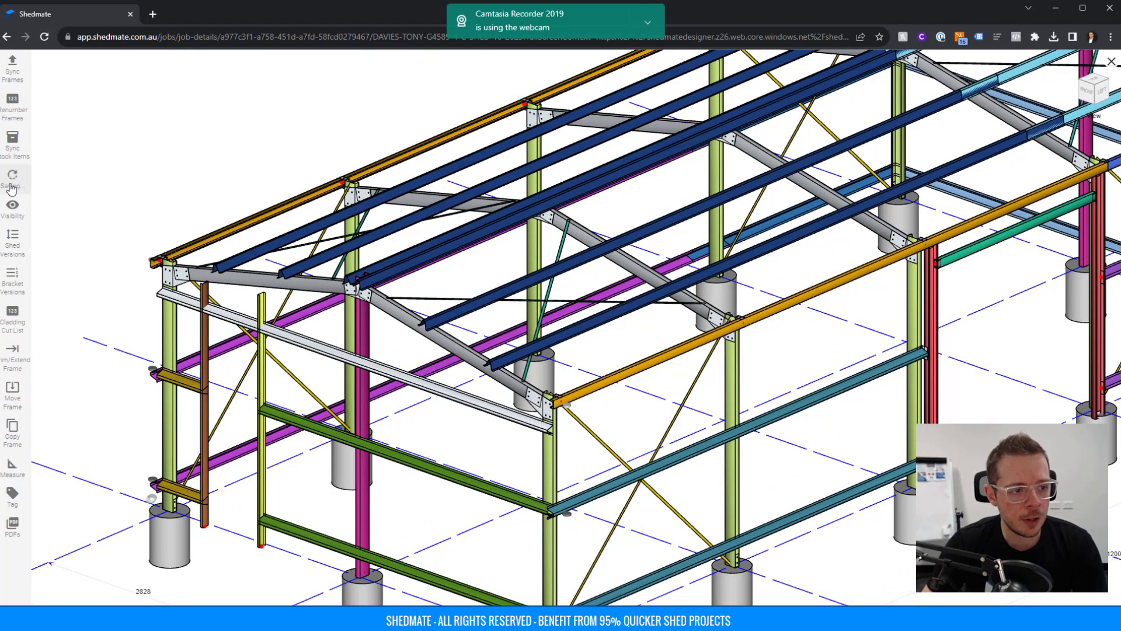
click(11, 109)
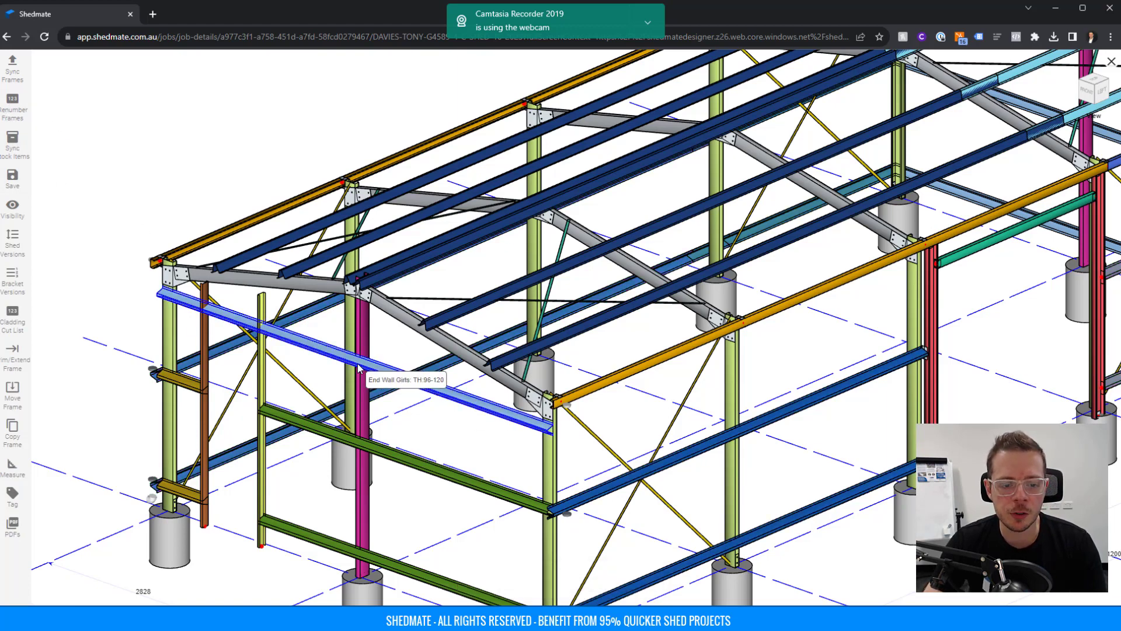
scroll(358, 368, down, 3)
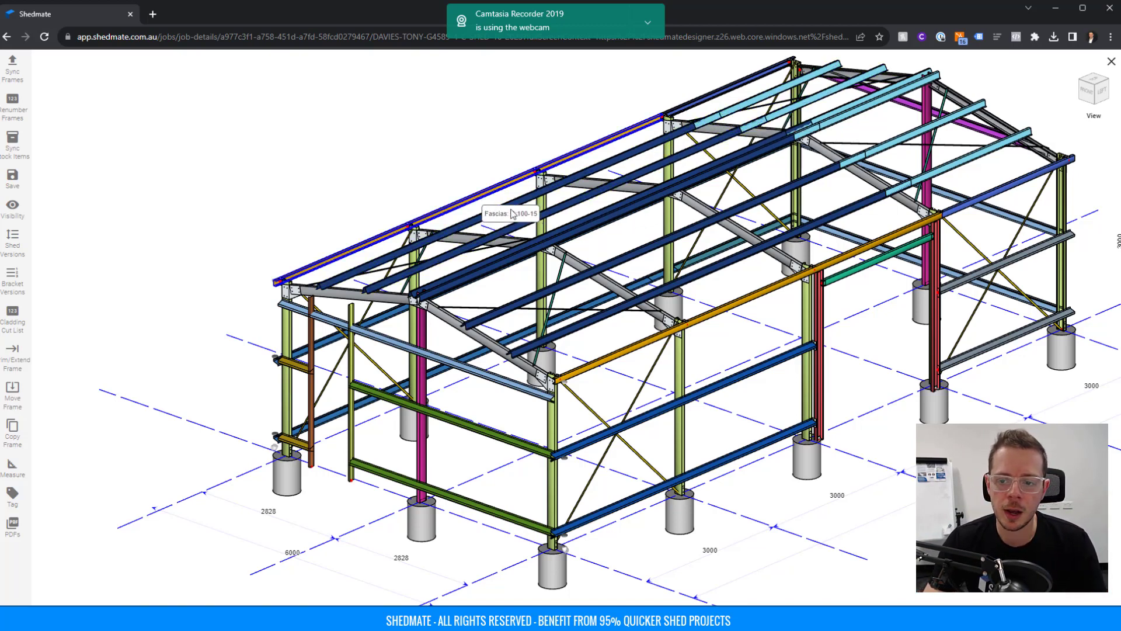
drag(829, 318, 758, 351)
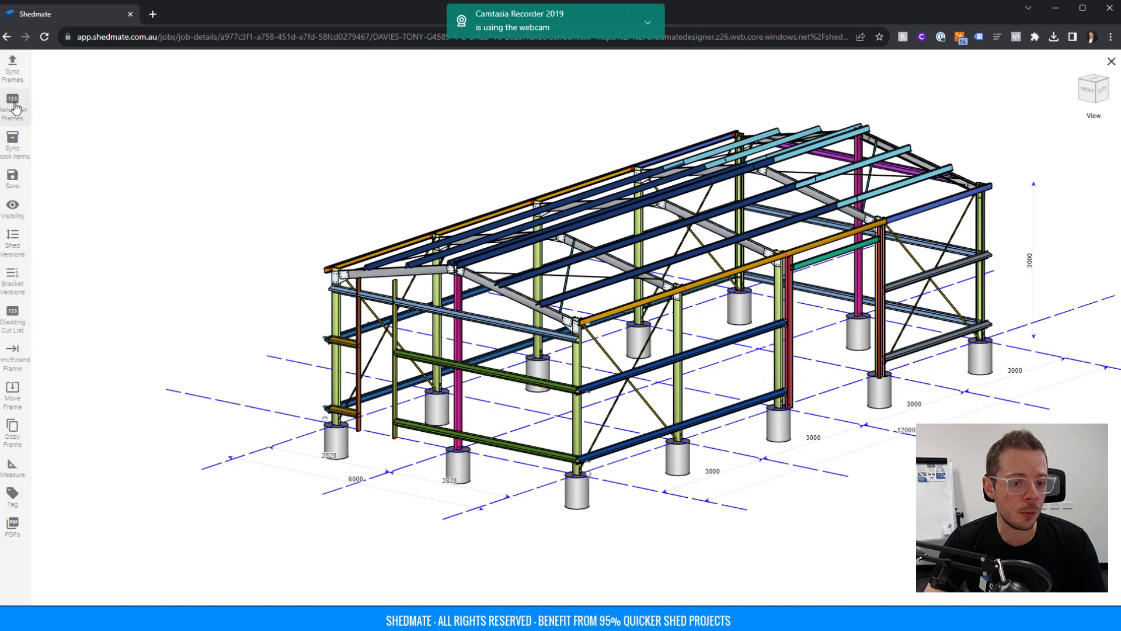
scroll(423, 272, up, 3)
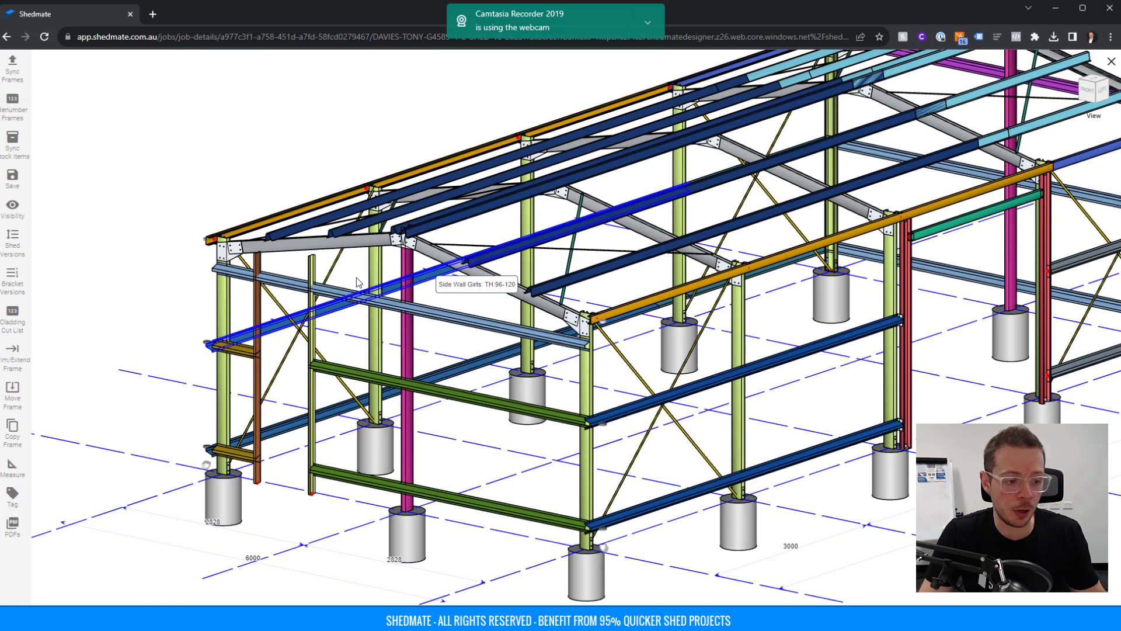
Sync stock items and frames, then open the fabrication module and inspect the C1 beam.
click(14, 145)
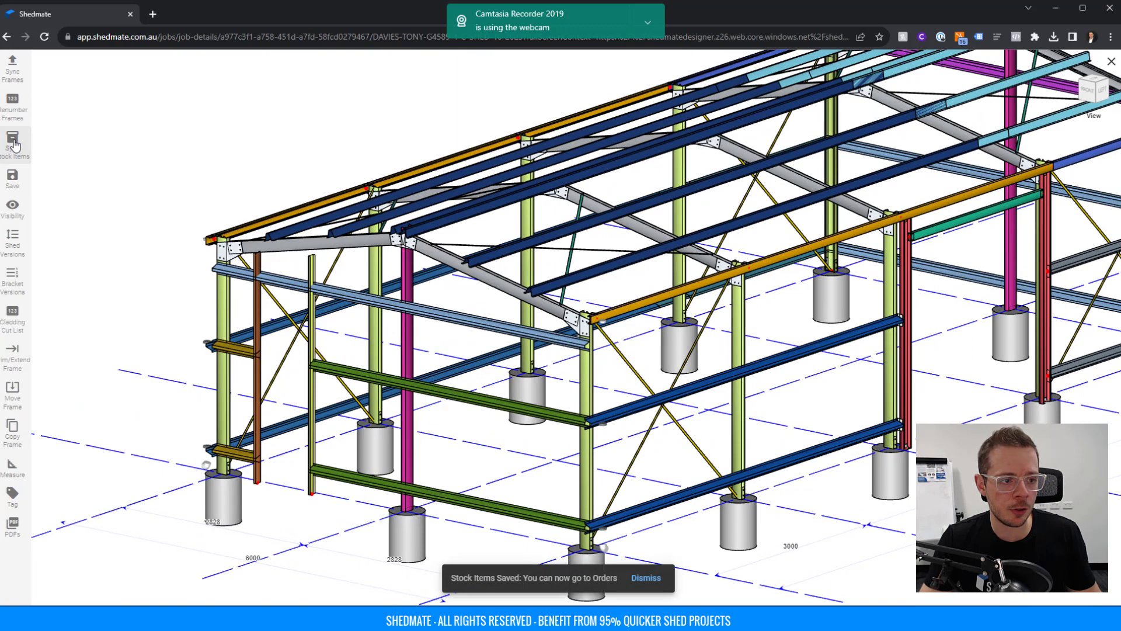
click(15, 78)
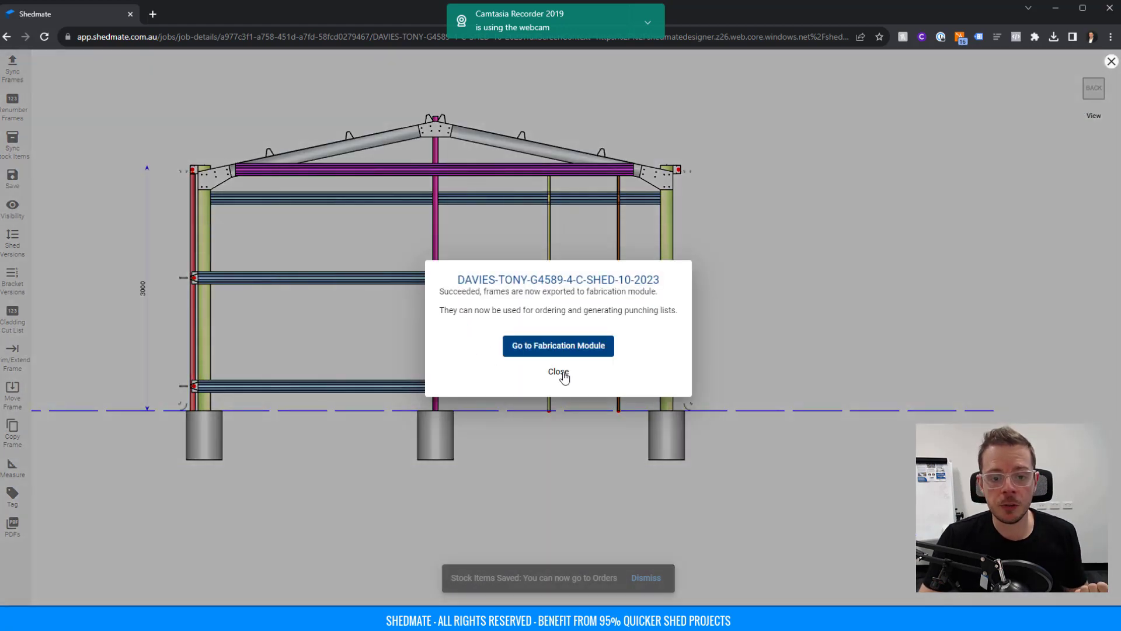
click(542, 345)
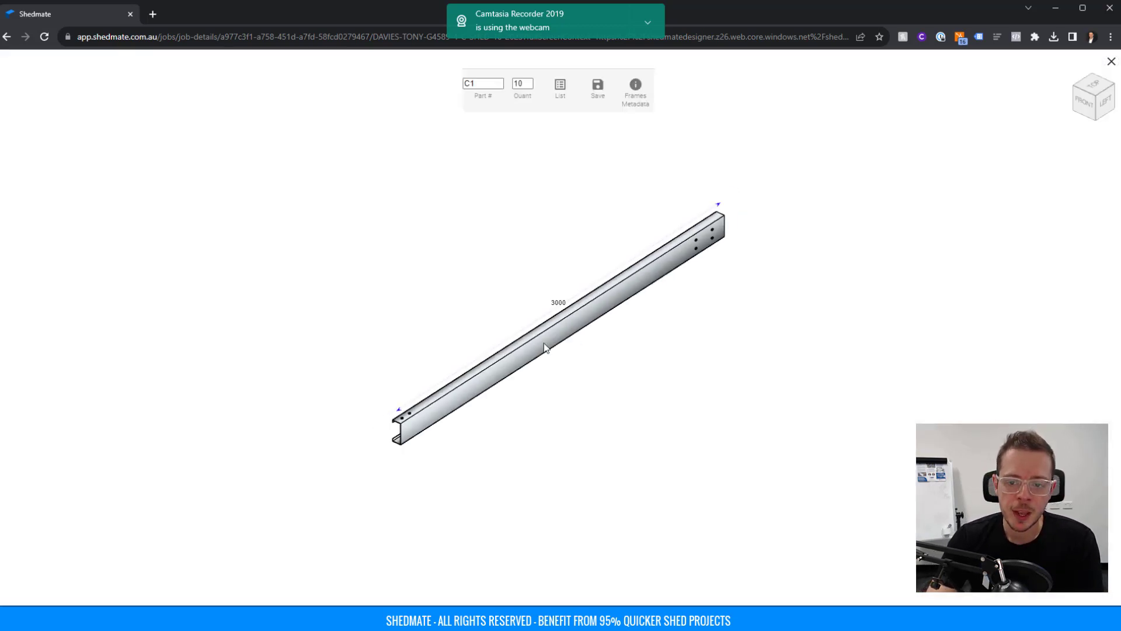
drag(543, 347, 721, 363)
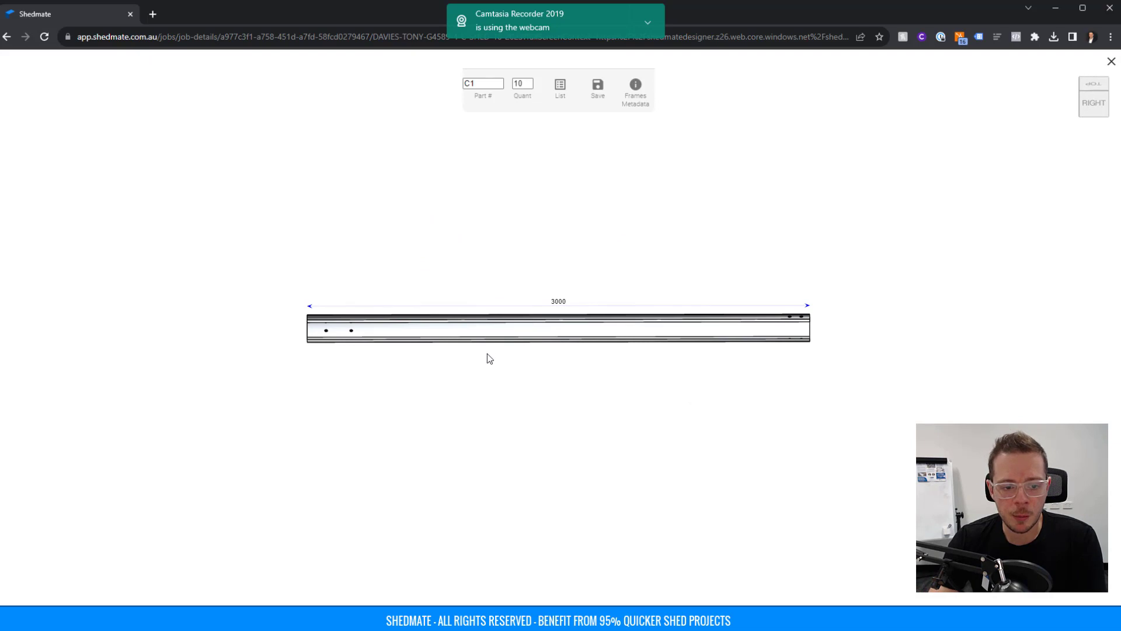
drag(489, 357, 511, 281)
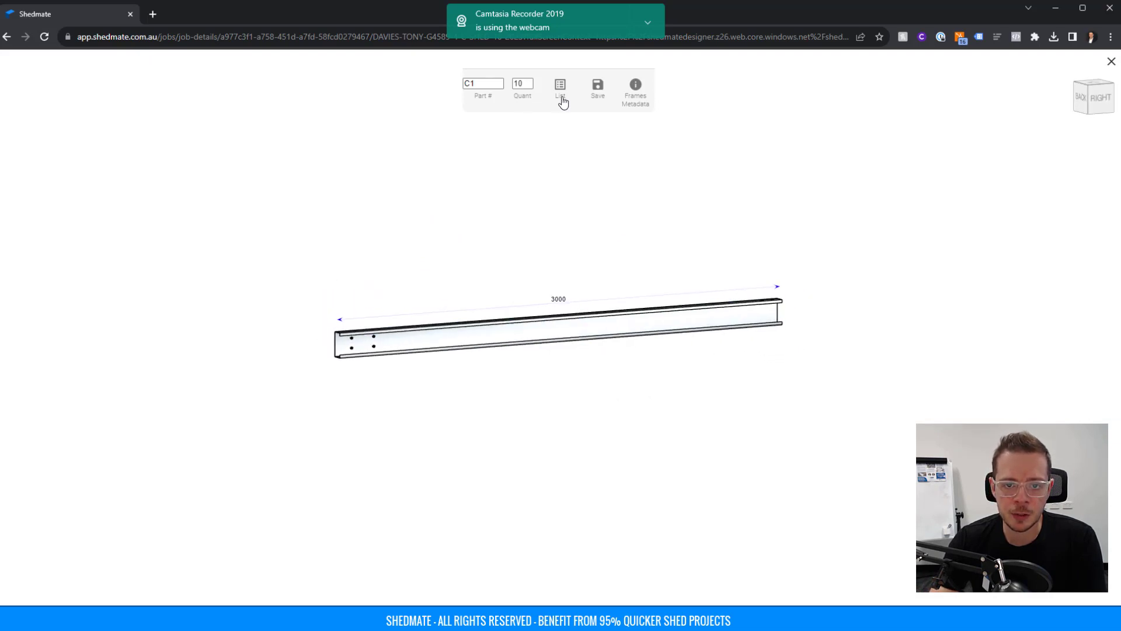
Browse the fabrication frames list and view the R1 rafter in 3D.
click(561, 88)
scroll(537, 383, down, 5)
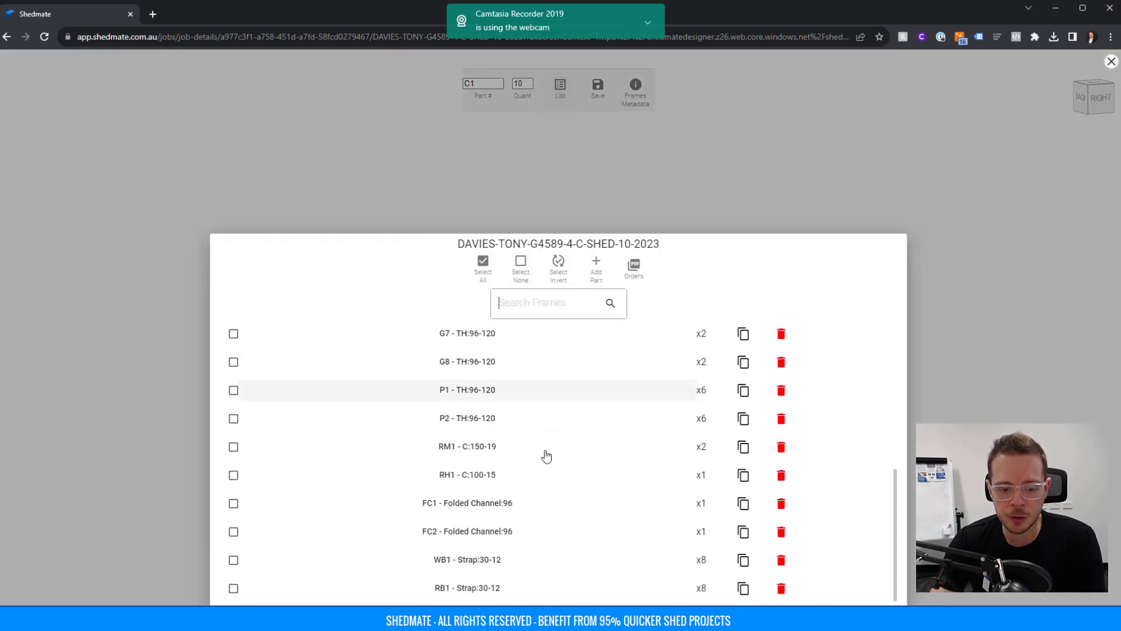
scroll(507, 484, up, 5)
click(465, 371)
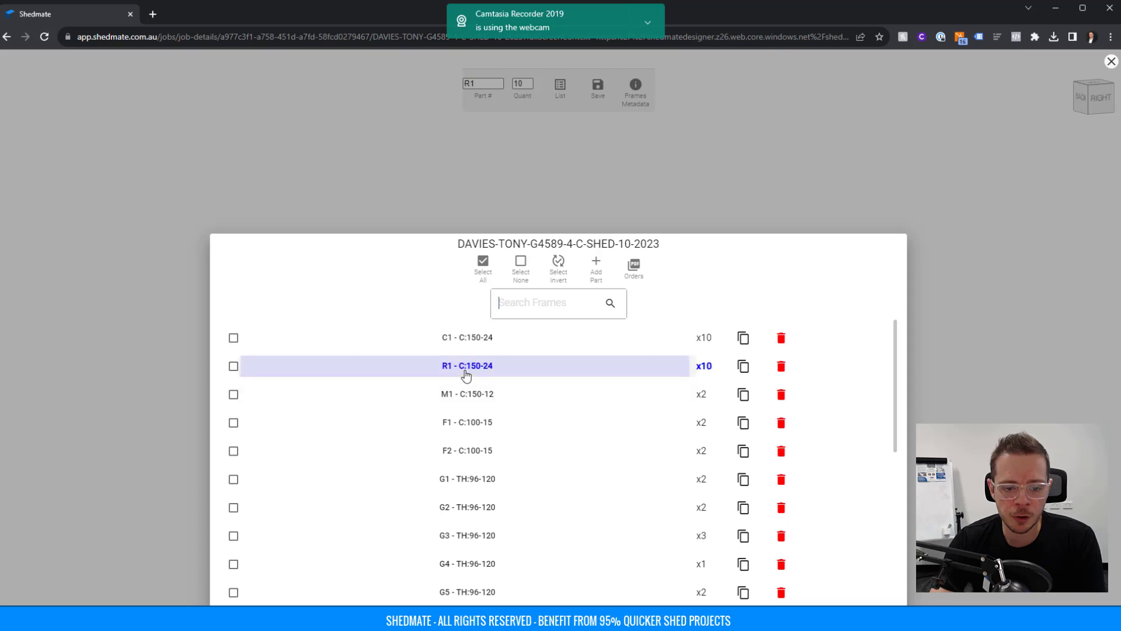
click(746, 200)
mouse_move(681, 341)
mouse_down()
mouse_move(680, 322)
mouse_move(664, 334)
mouse_up()
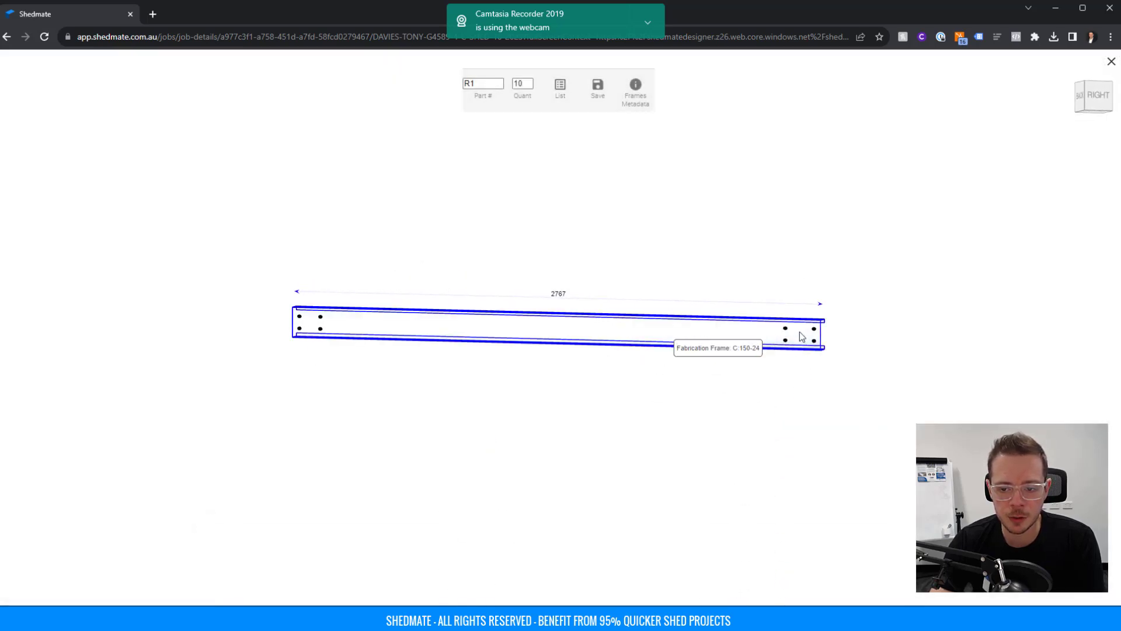
Select all fabrication frames in the list, then untick the RB1 strap.
click(558, 94)
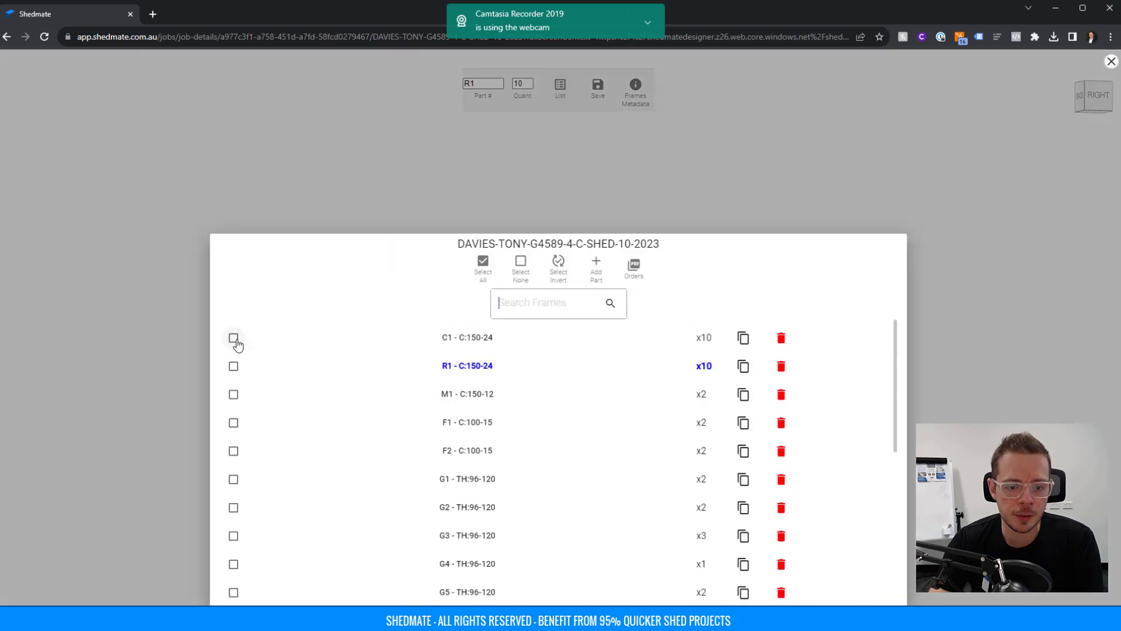
click(483, 265)
scroll(374, 443, down, 5)
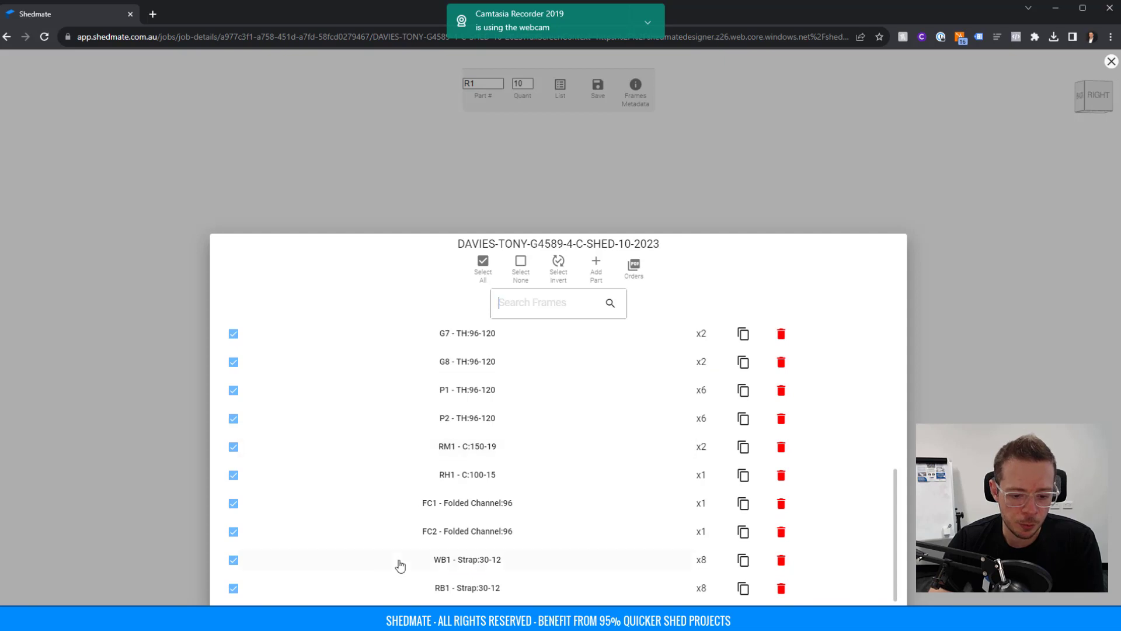
click(233, 588)
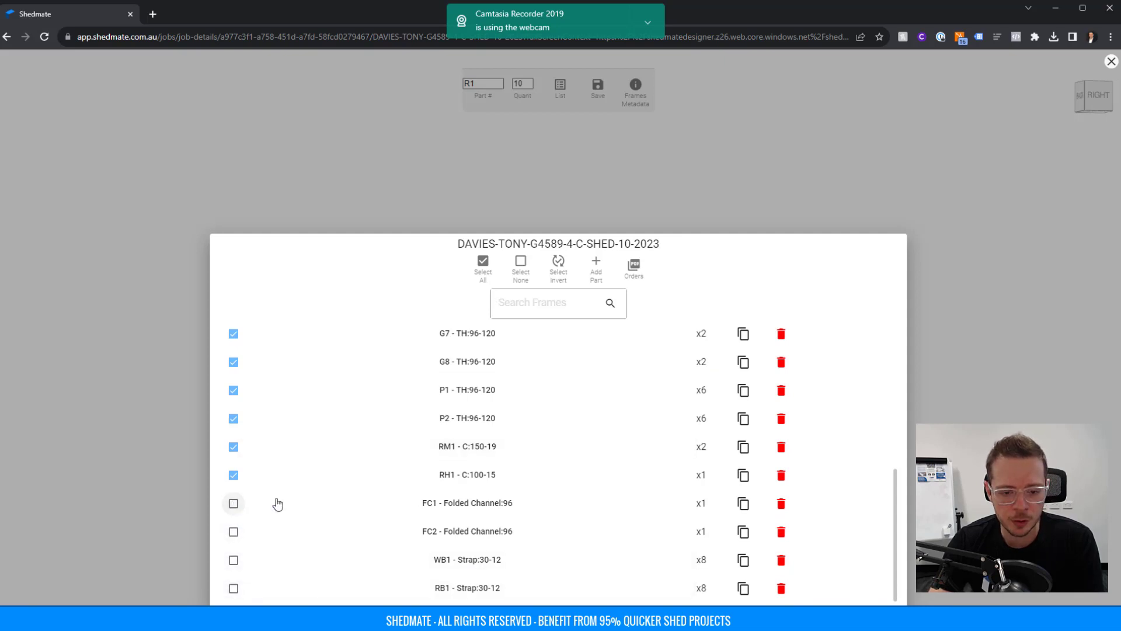
scroll(467, 502, up, 1)
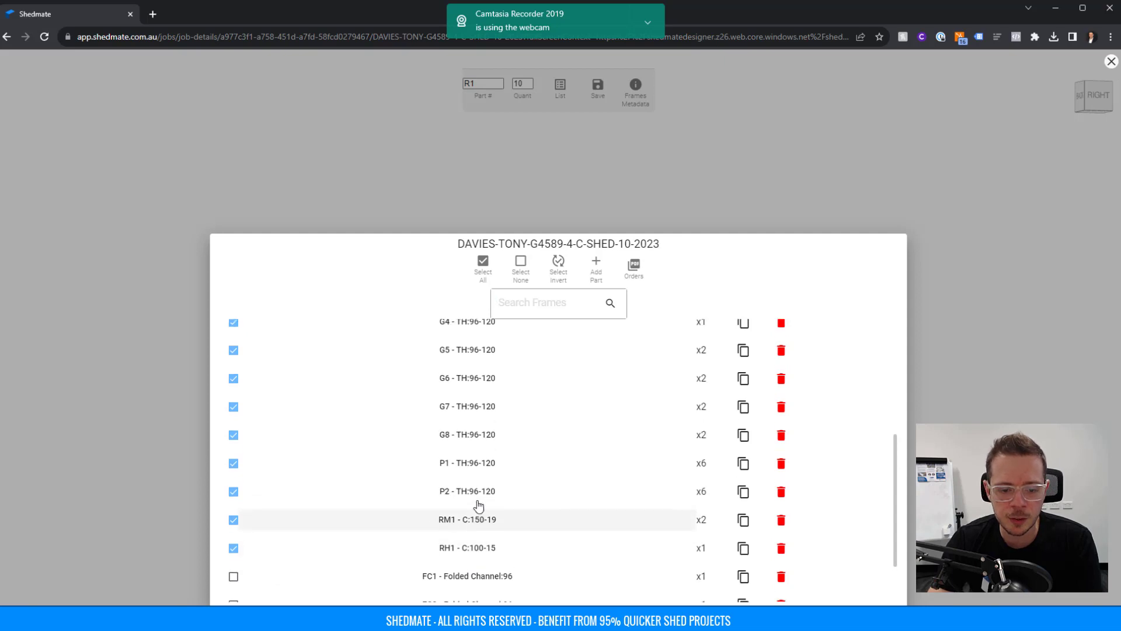
scroll(479, 505, up, 4)
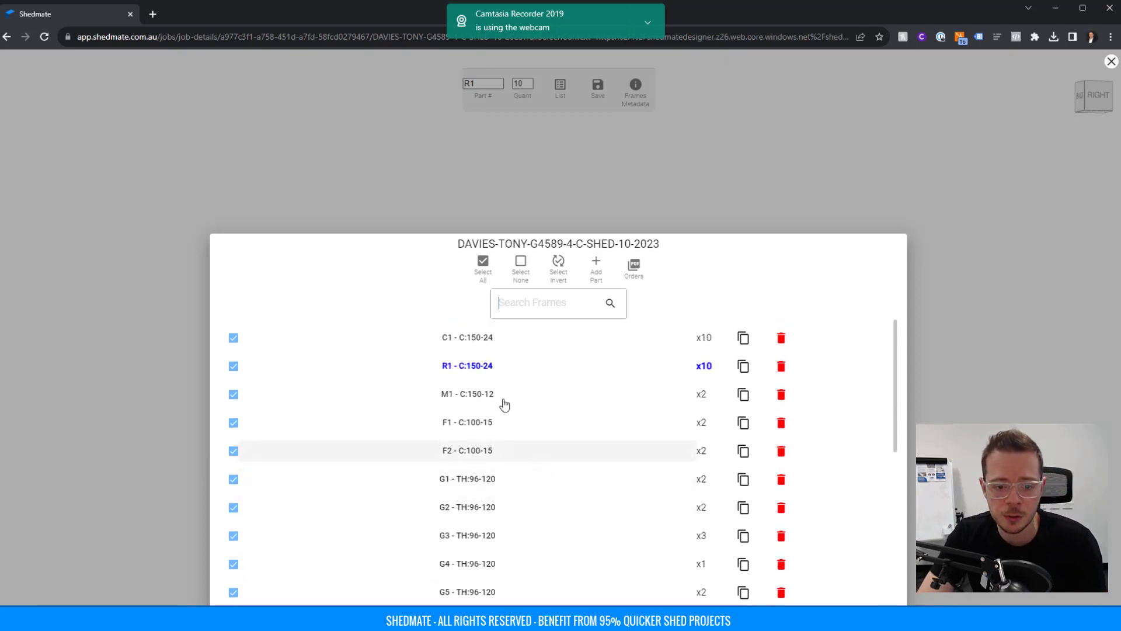
Run PDF Orders on the selected frames and download the resulting fabrication PDF.
click(636, 268)
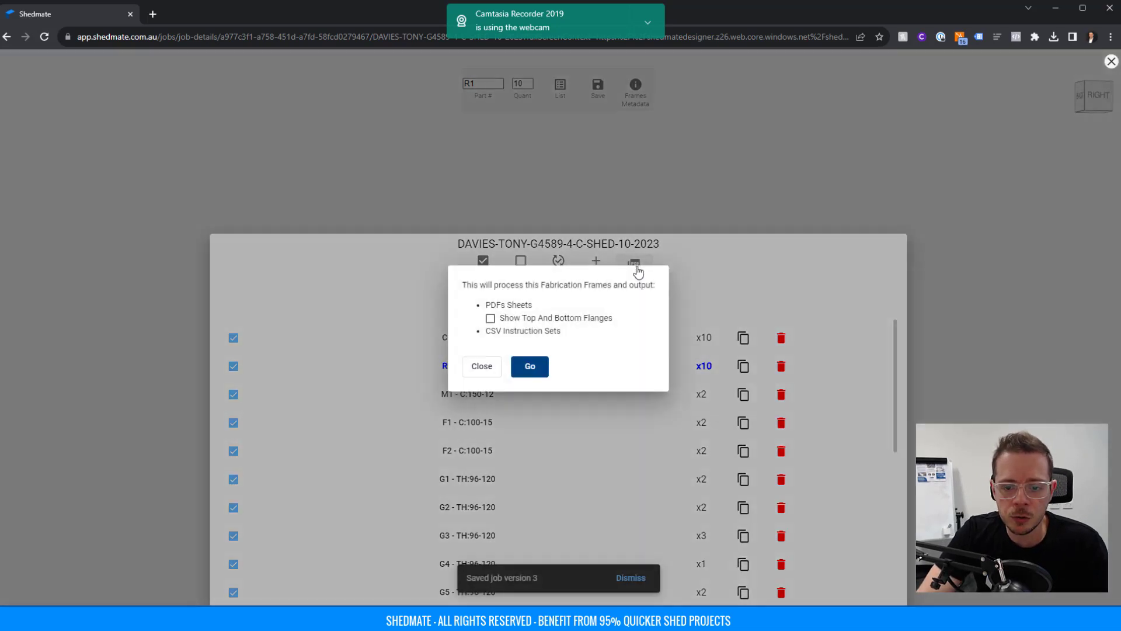
click(529, 368)
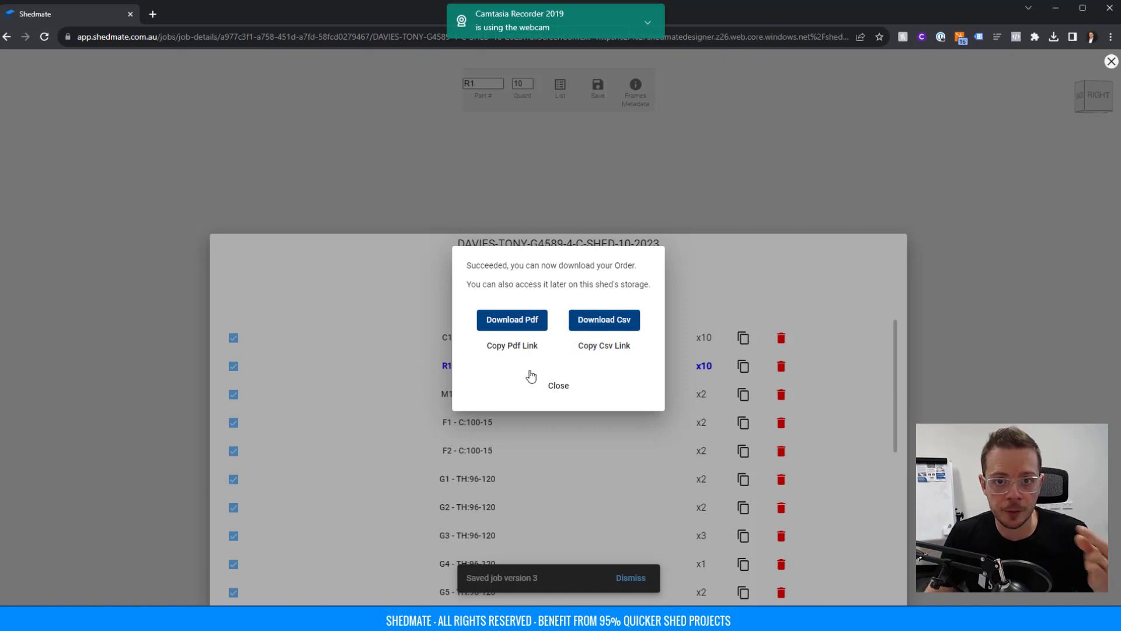
click(512, 320)
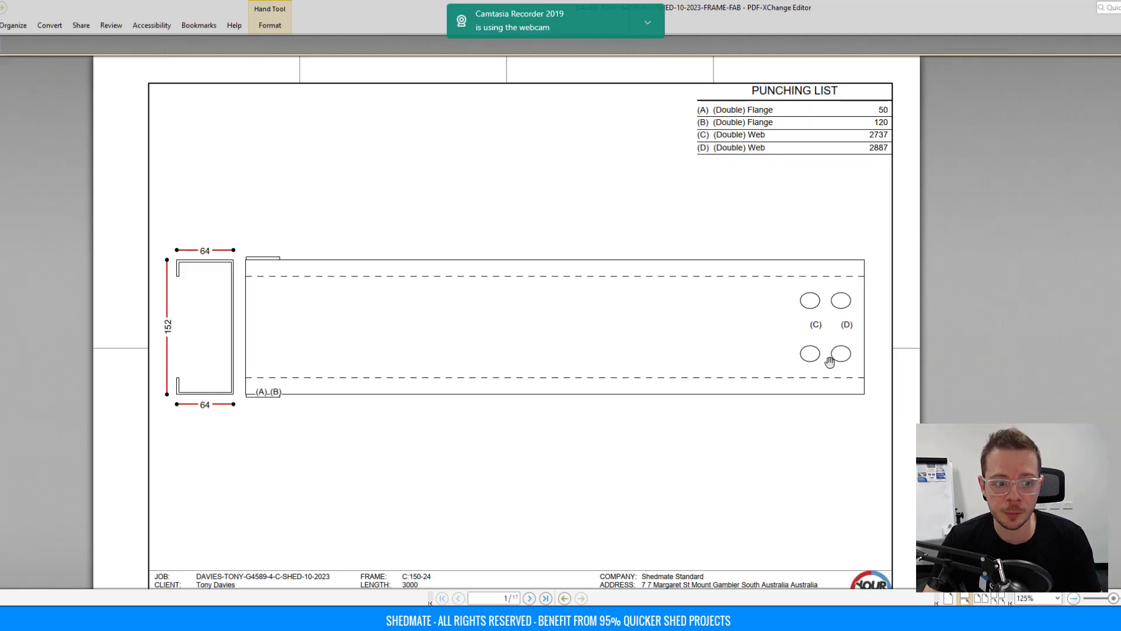
Page through the 17 FRAME-FAB sheets and punching lists, then return to the browser.
scroll(829, 362, down, 1)
ctrl+scroll(765, 325, down, 1)
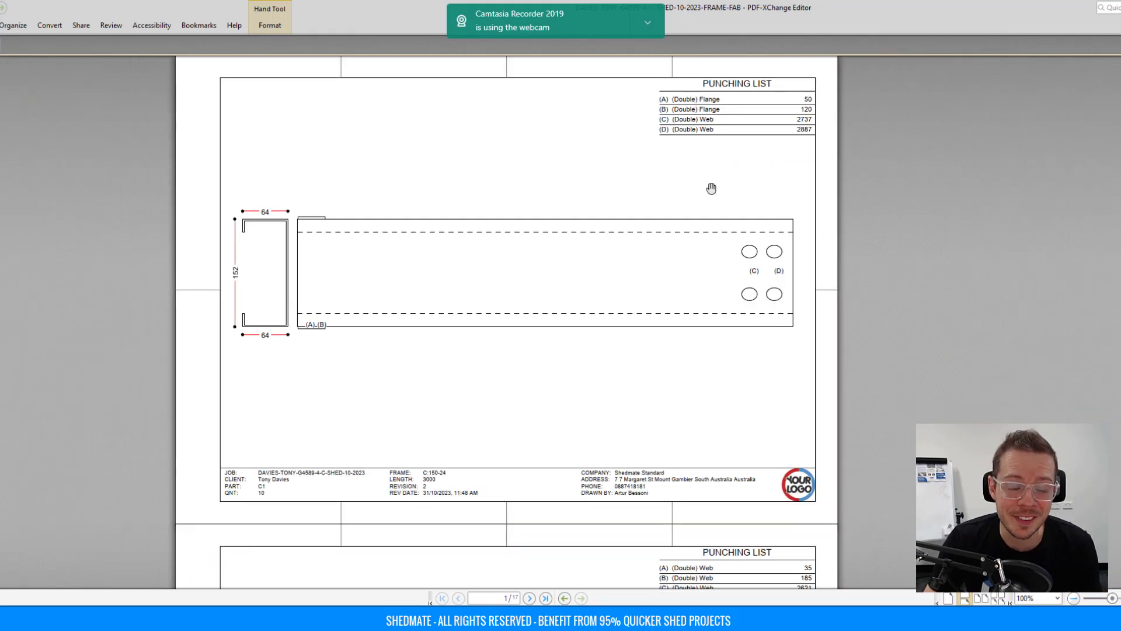
scroll(710, 216, down, 7)
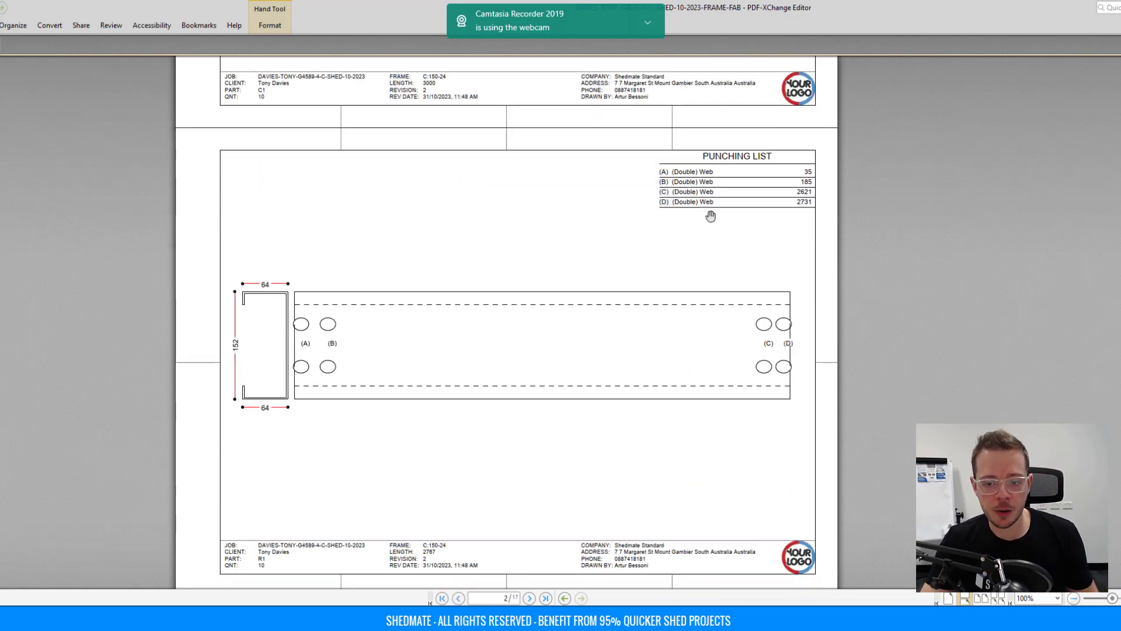
scroll(710, 216, down, 4)
scroll(760, 144, down, 14)
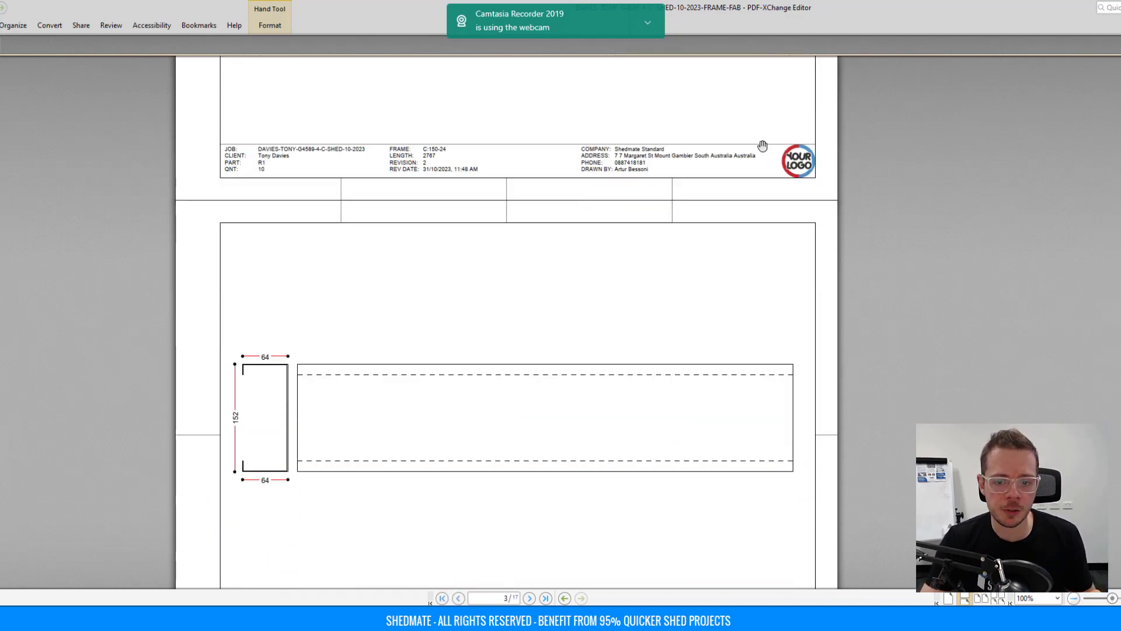
scroll(752, 153, down, 13)
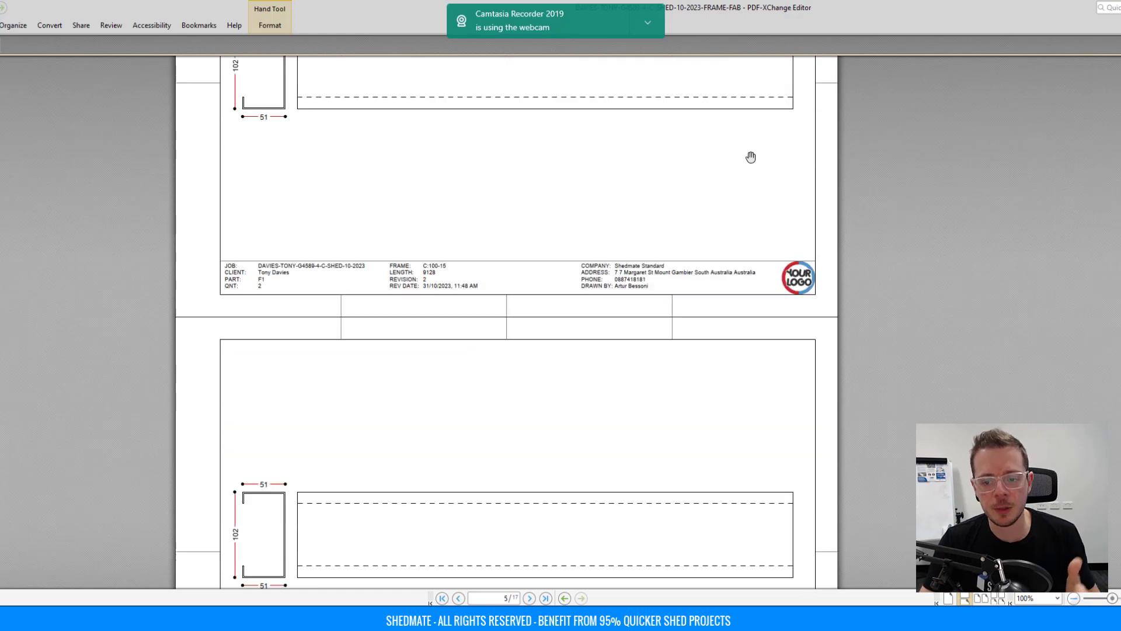
scroll(752, 171, down, 3)
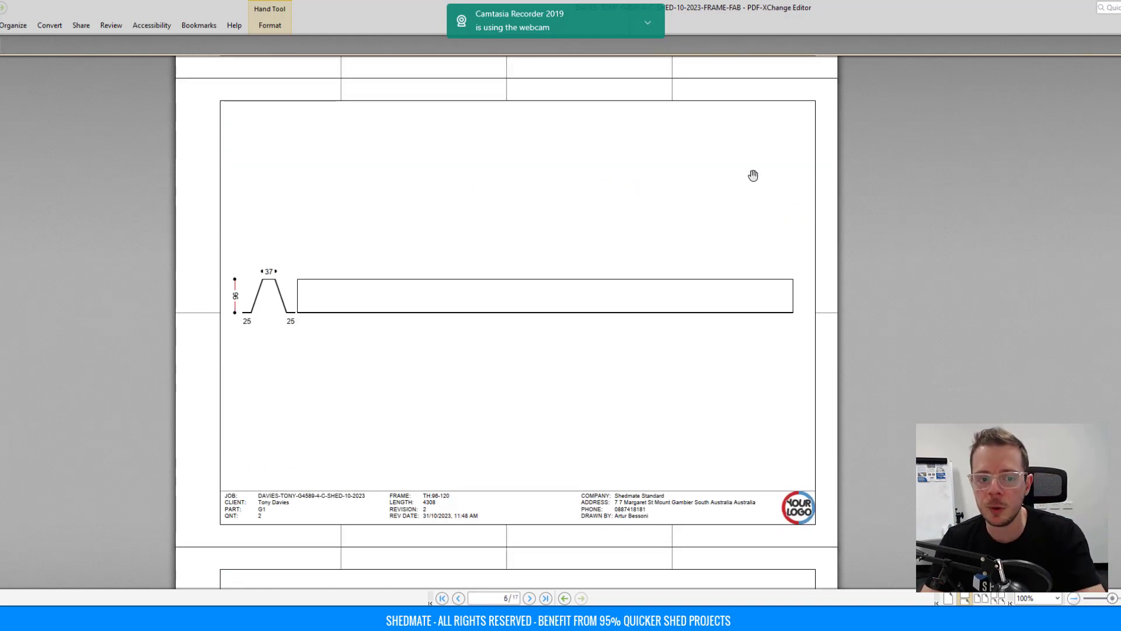
scroll(753, 175, down, 4)
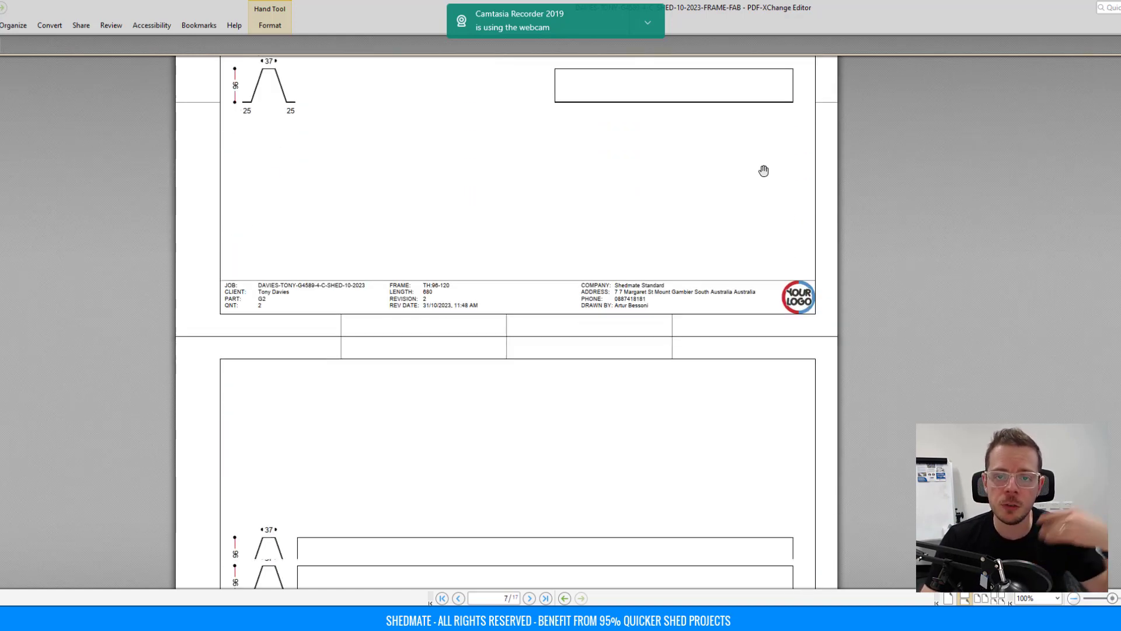
scroll(763, 171, down, 20)
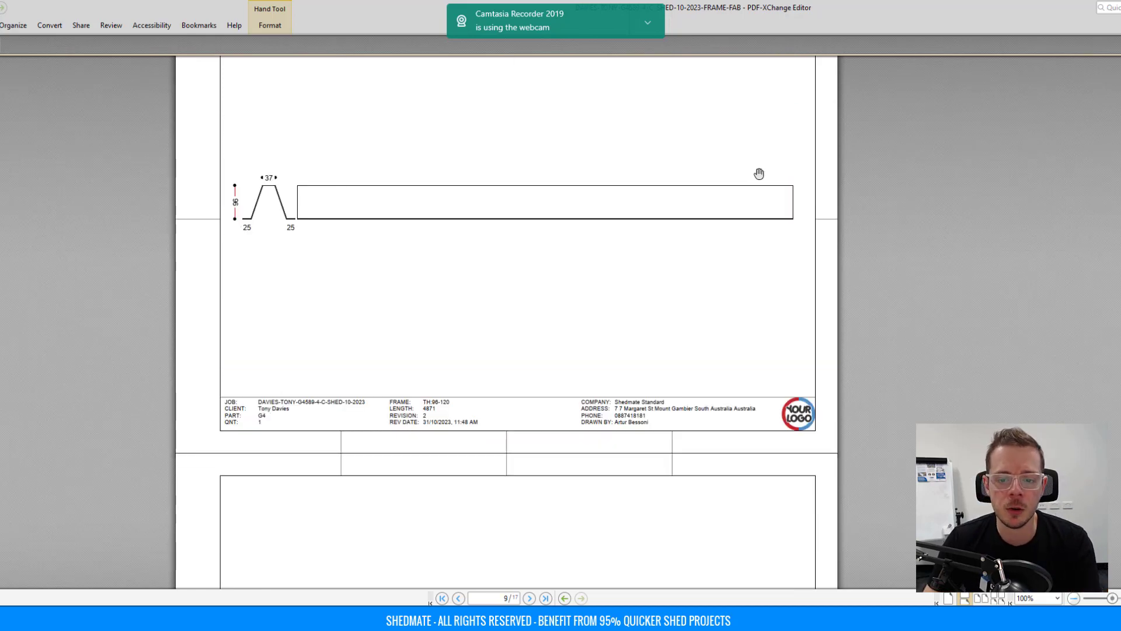
scroll(506, 321, up, 20)
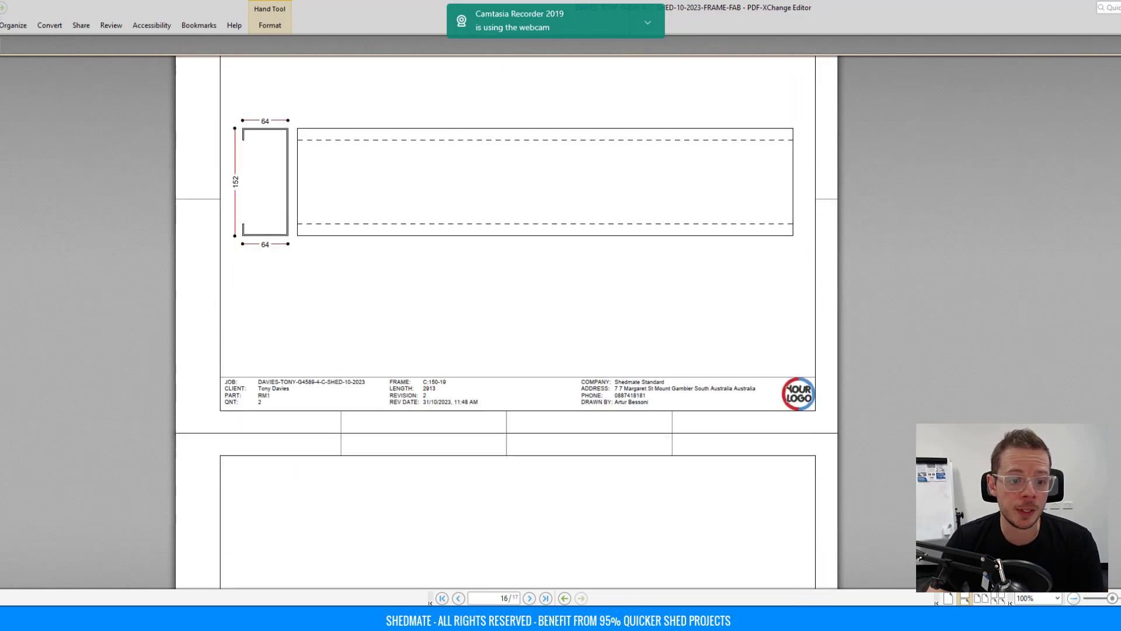
scroll(506, 321, up, 20)
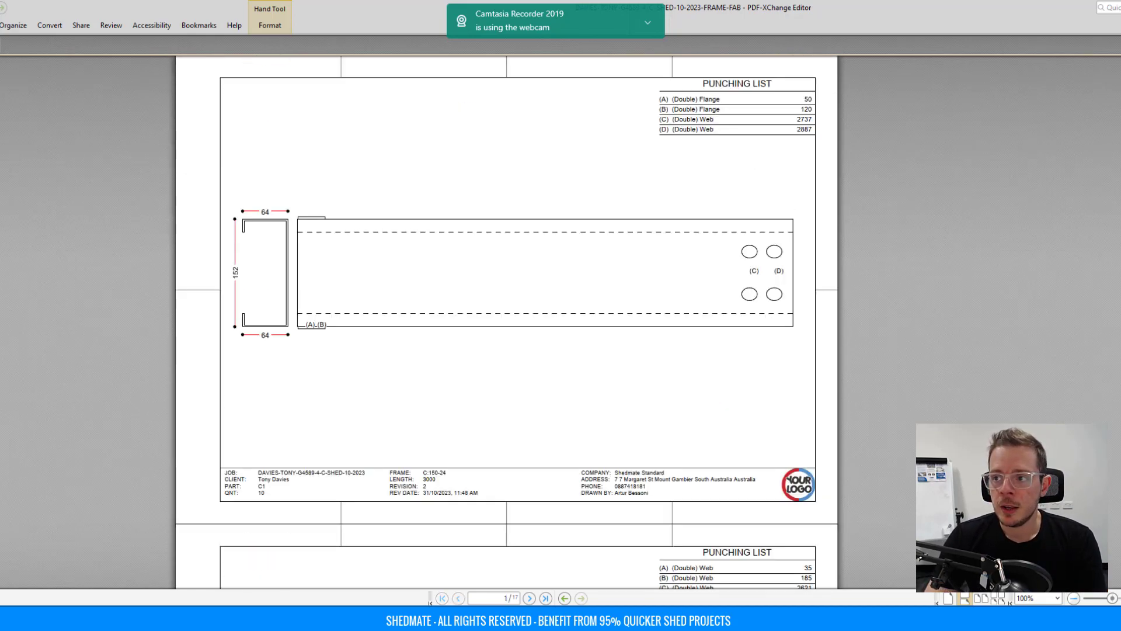
key(alt+Tab)
Dismiss the download message, close the frames list and part viewer, and open Brackets.
click(679, 179)
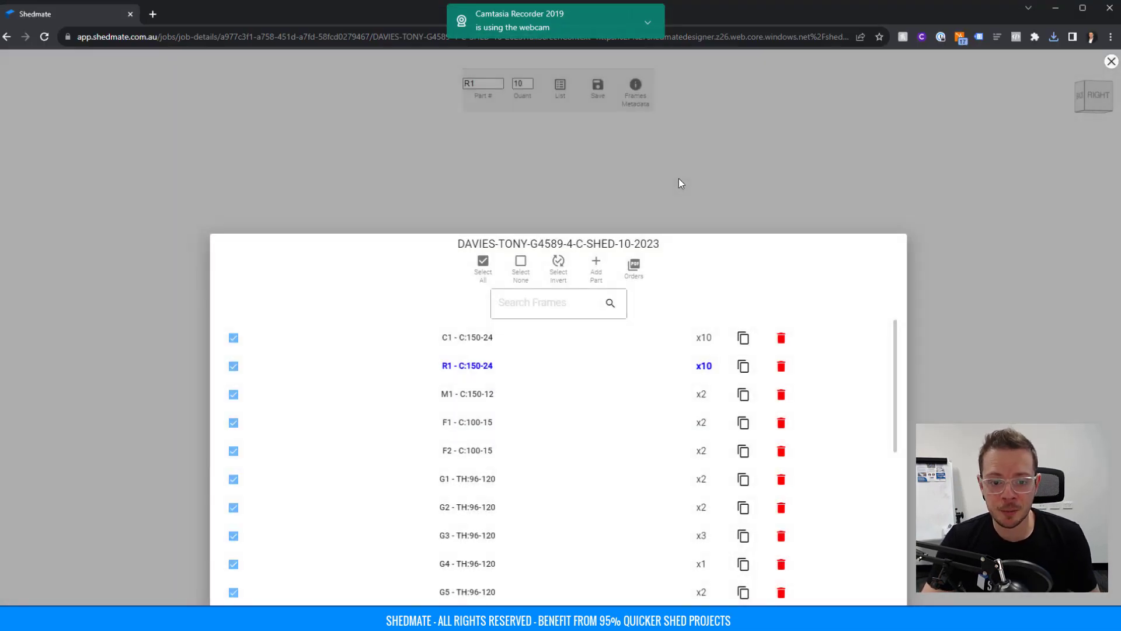
click(679, 179)
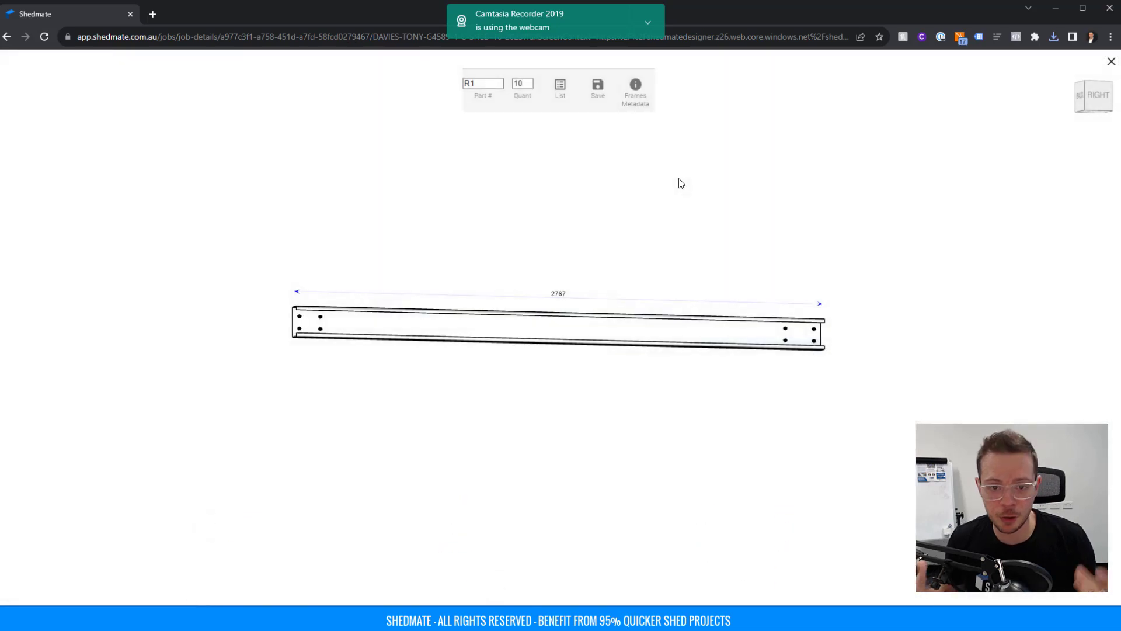
click(1111, 62)
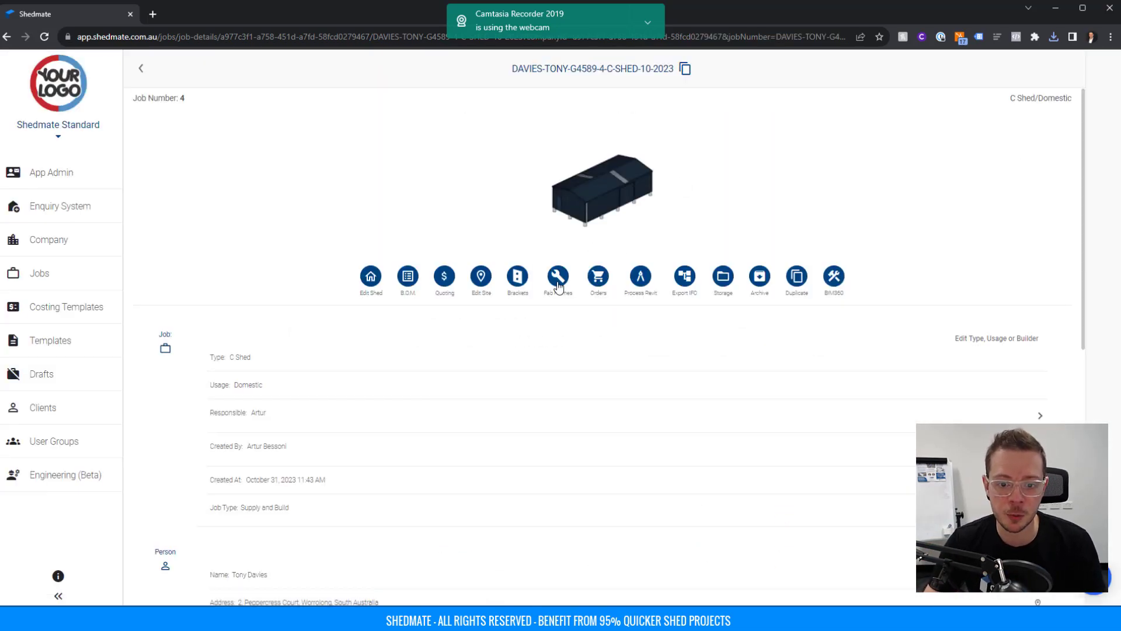
click(512, 279)
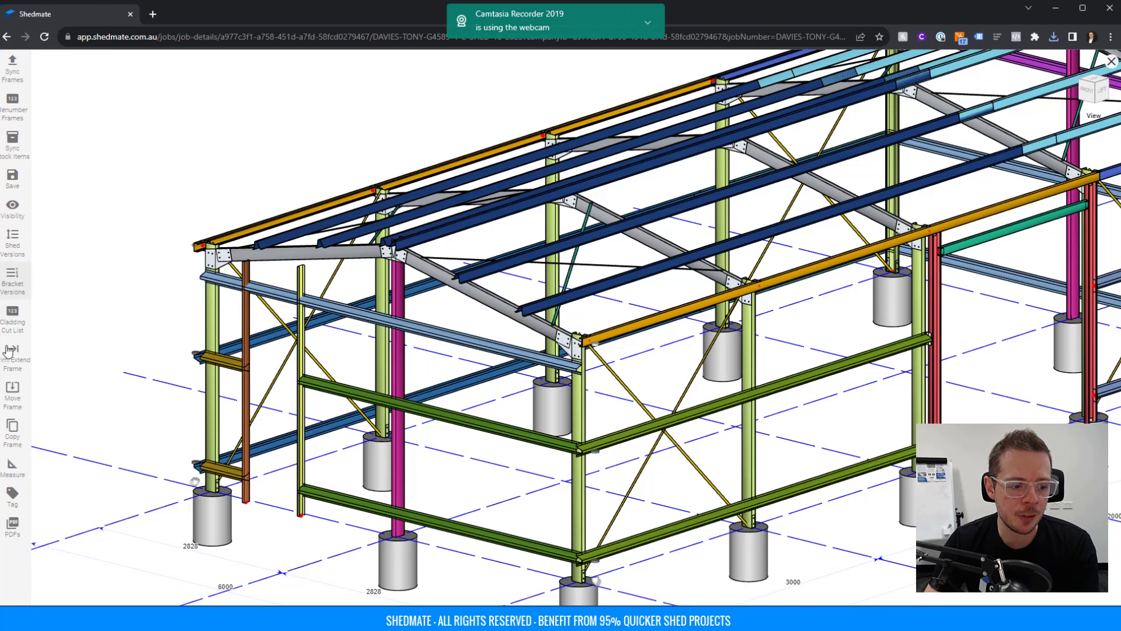
Tag the rafter and end wall girt with their section descriptions.
click(22, 504)
click(36, 325)
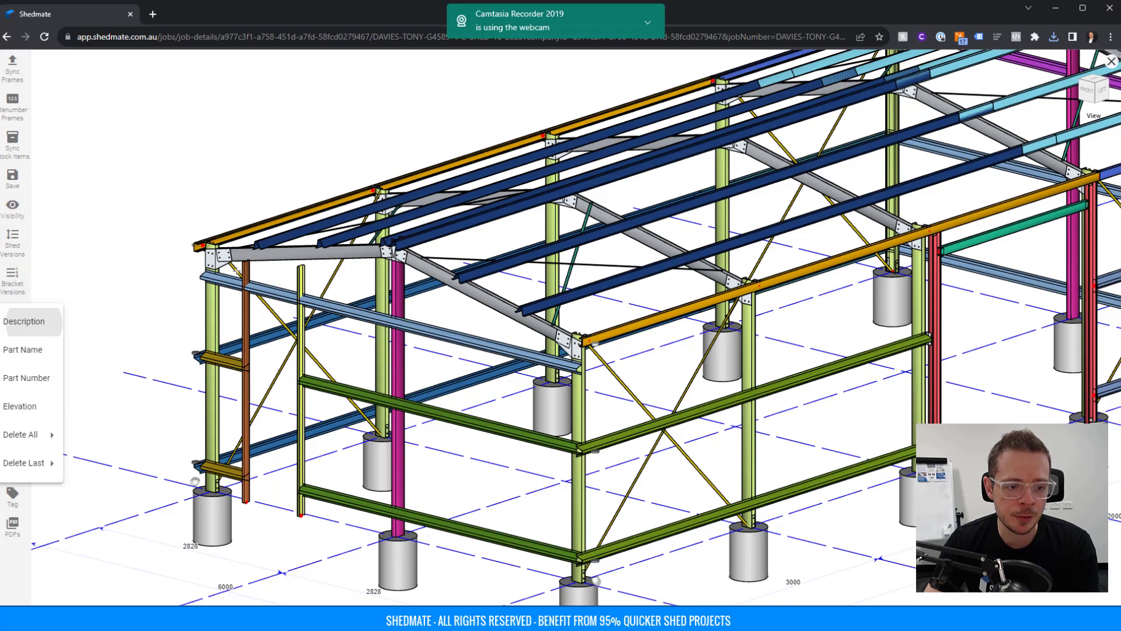
click(298, 253)
scroll(584, 344, up, 2)
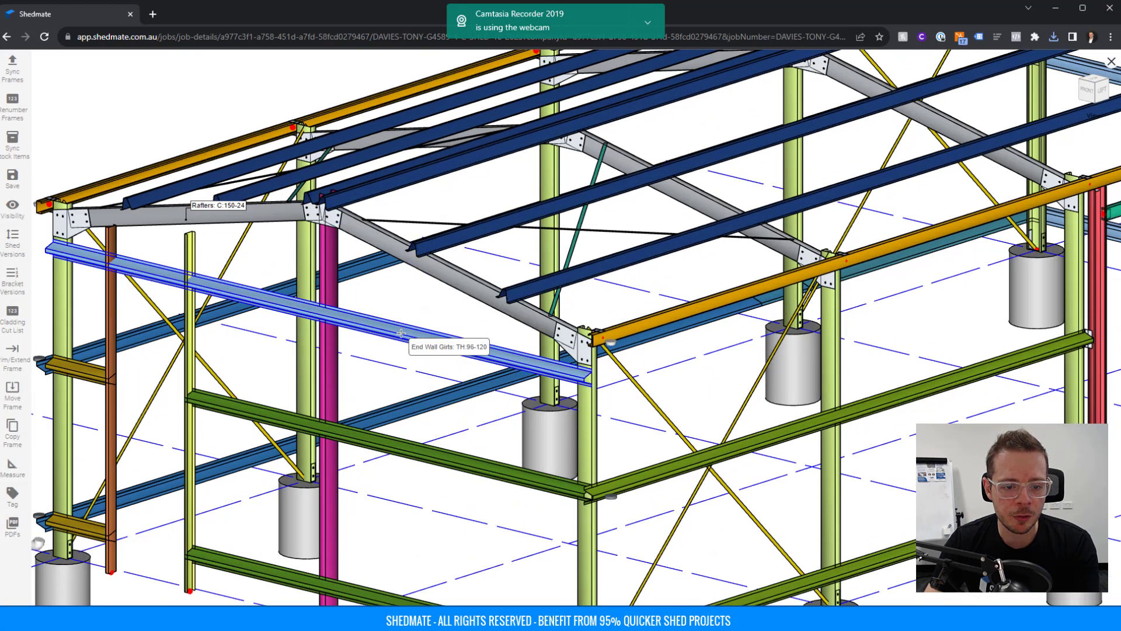
click(388, 344)
right_drag(387, 344, 501, 337)
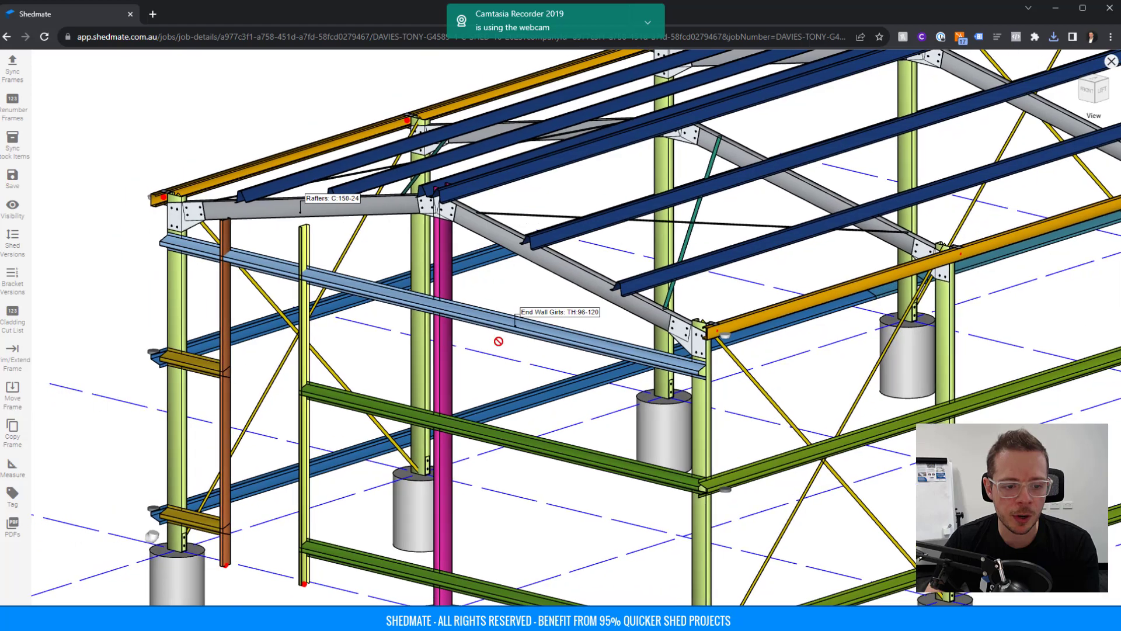
Tag the haunch bracket, a purlin, side wall girt and bracing strap, then open printing.
click(185, 216)
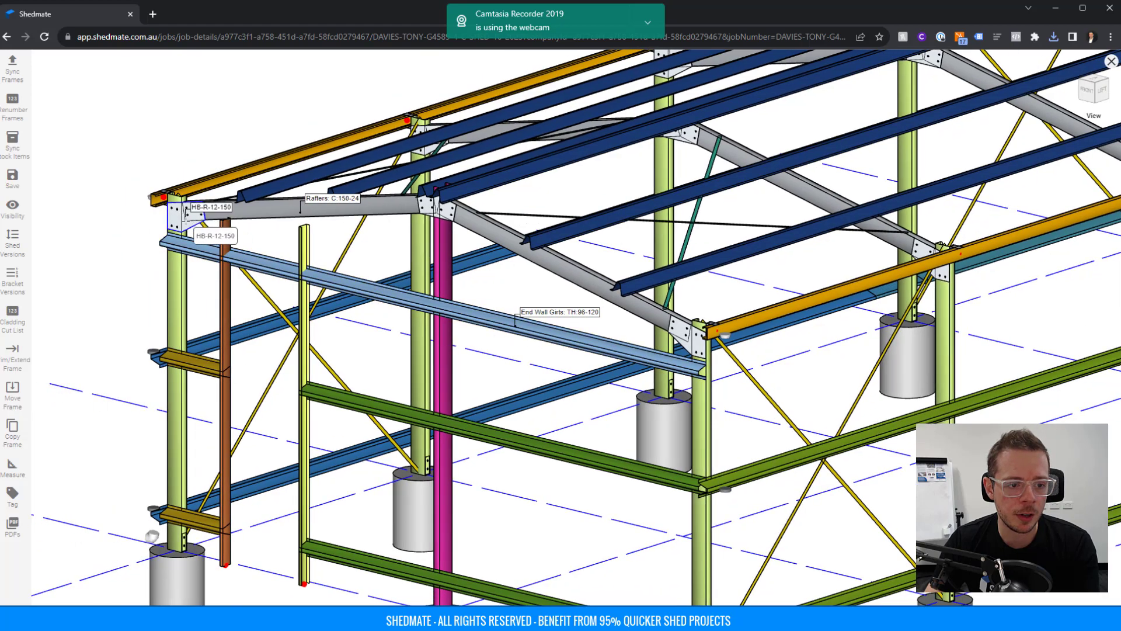
click(593, 220)
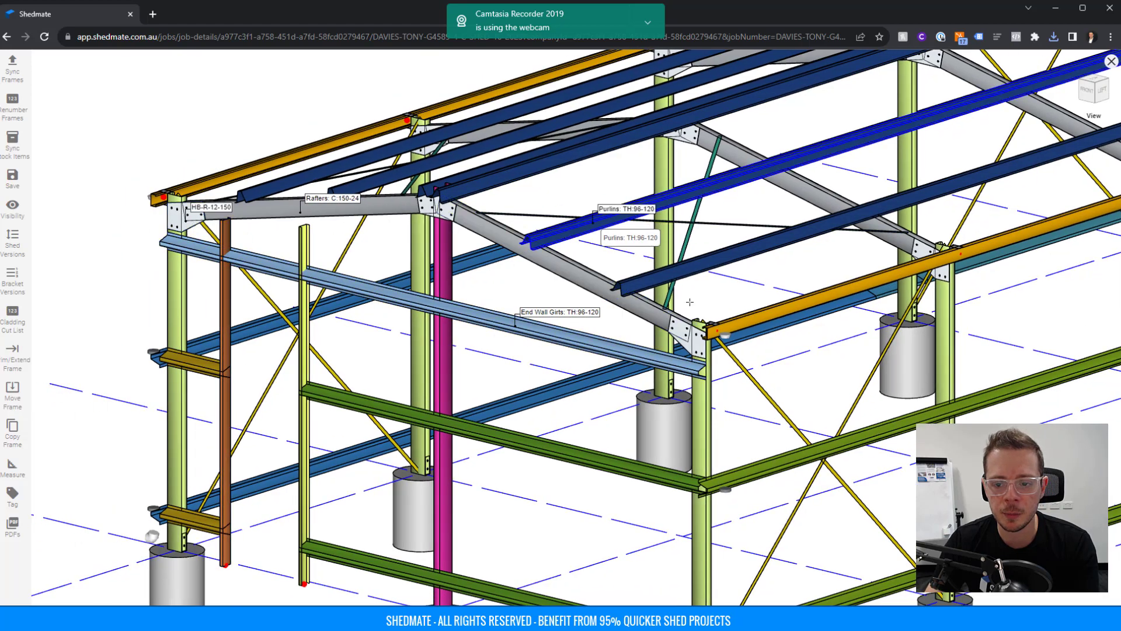
click(761, 465)
click(781, 412)
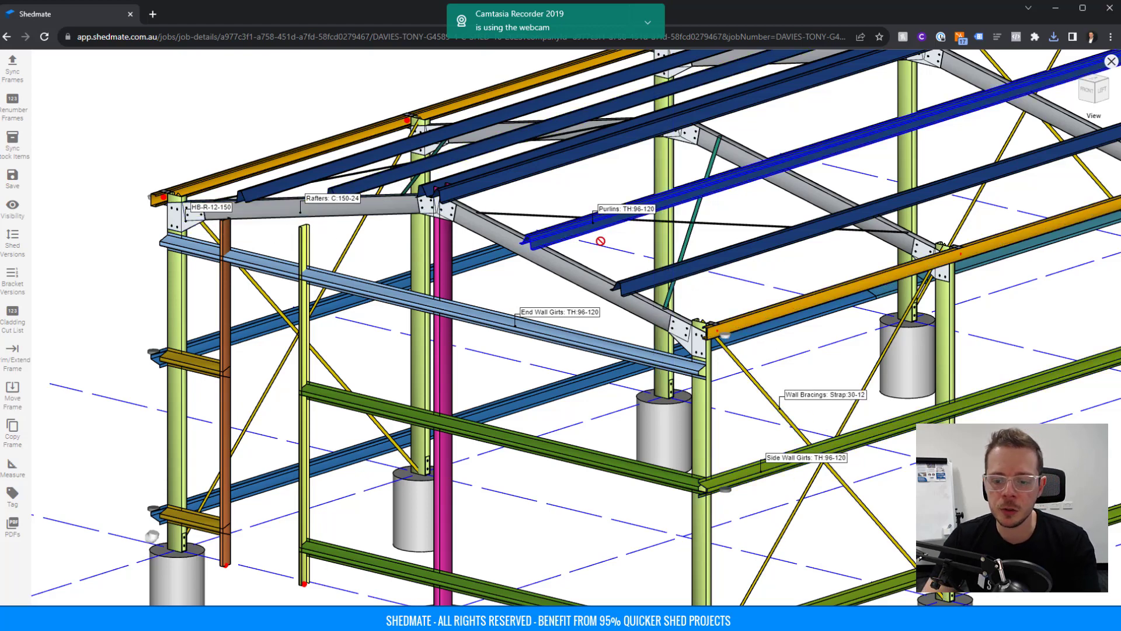
key(ctrl+p)
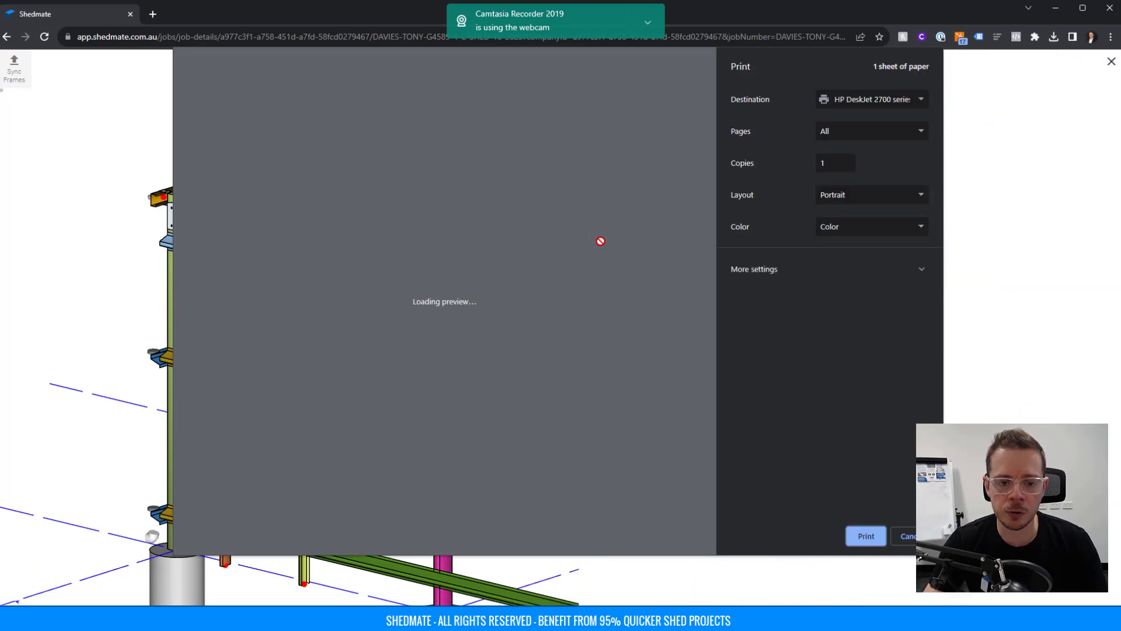
Set the printout to Landscape on A4 paper and close the print dialog.
click(840, 197)
click(842, 223)
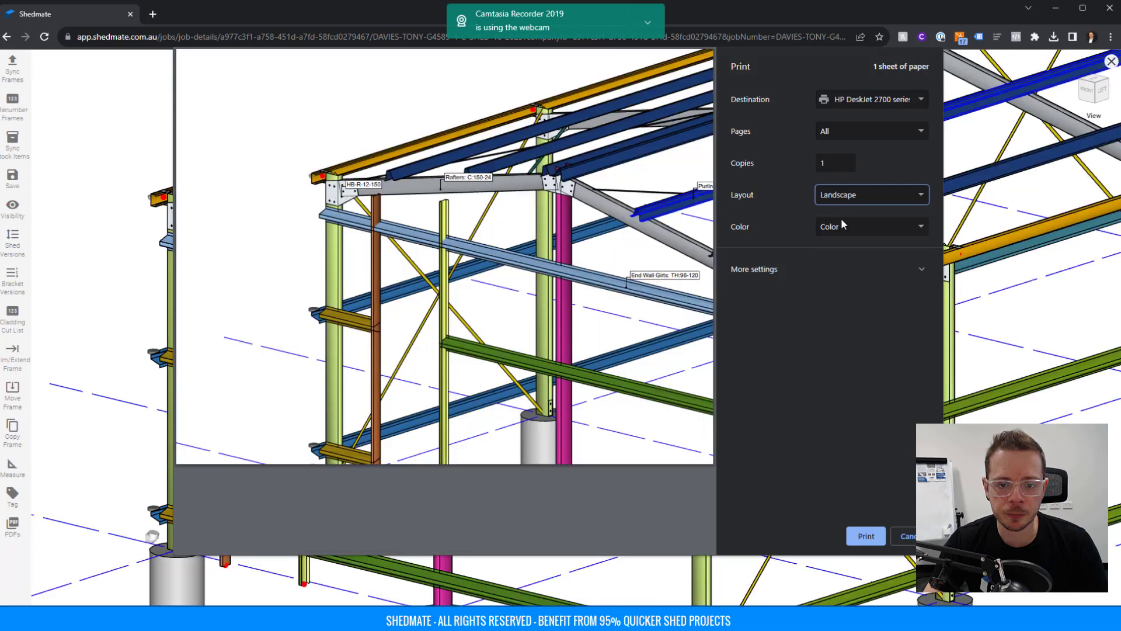
click(826, 283)
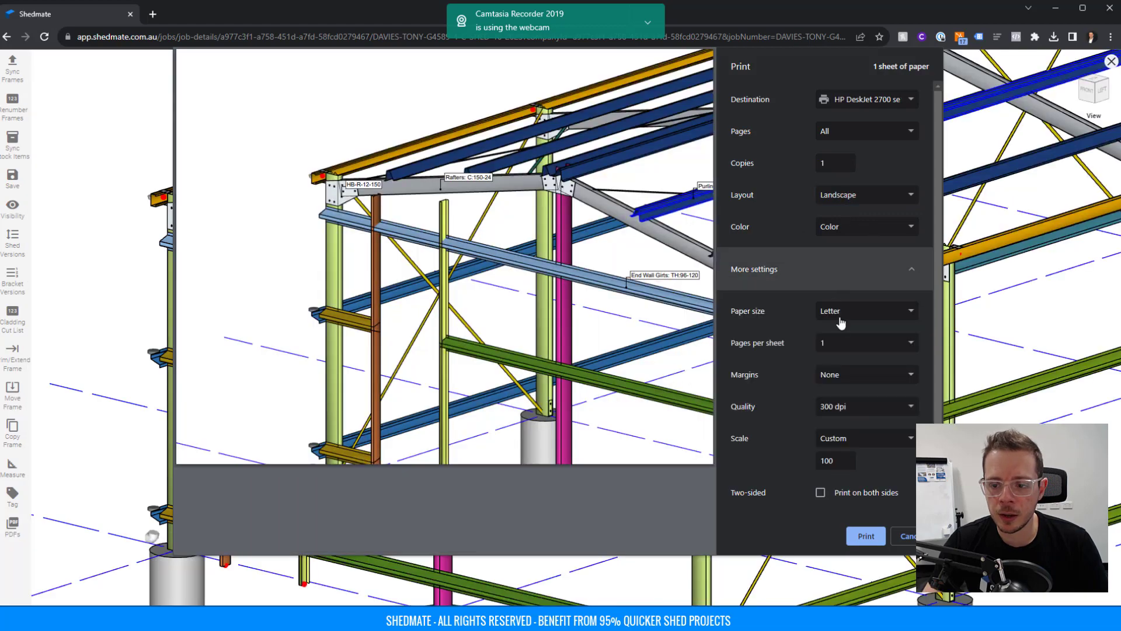
click(841, 316)
click(843, 356)
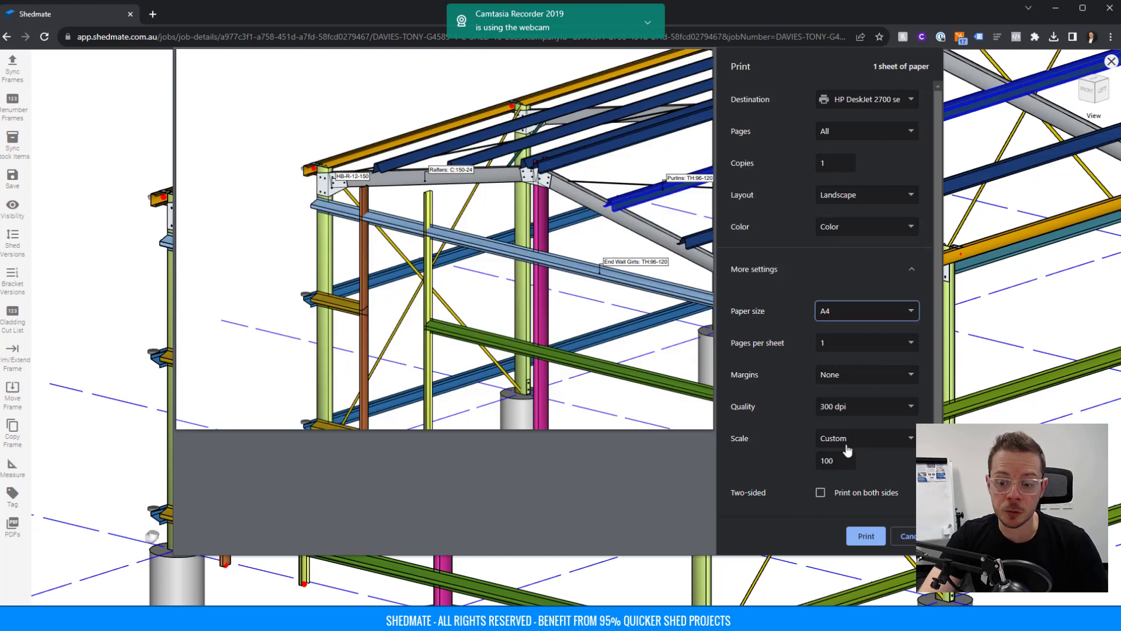
click(912, 543)
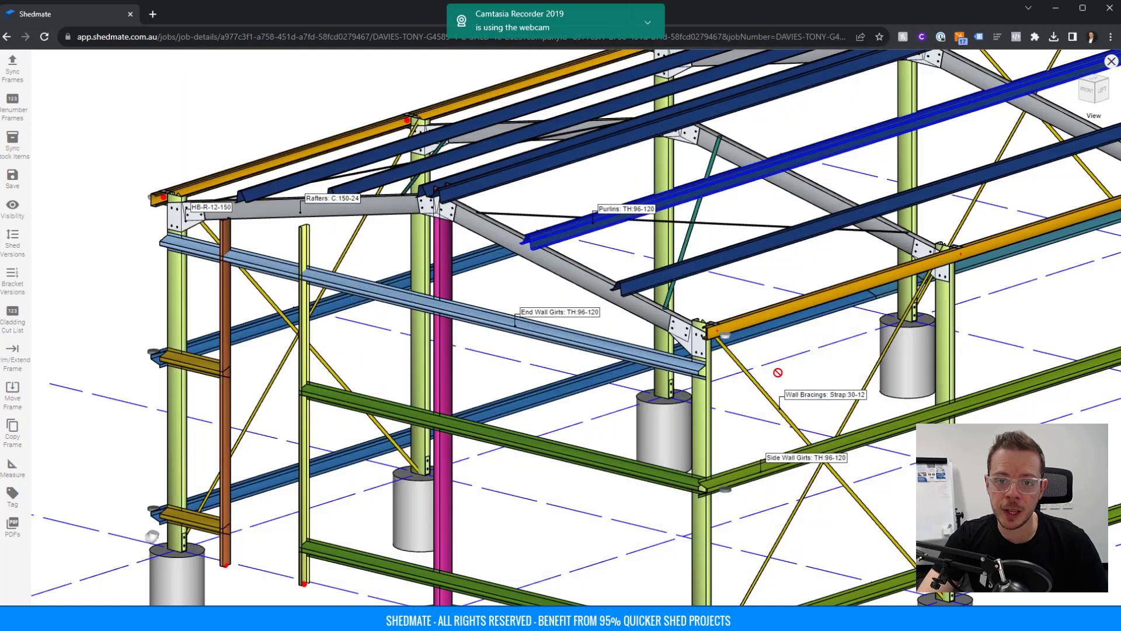
Generate the Cladding Layouts PDF plans and download the finished file.
scroll(434, 257, up, 5)
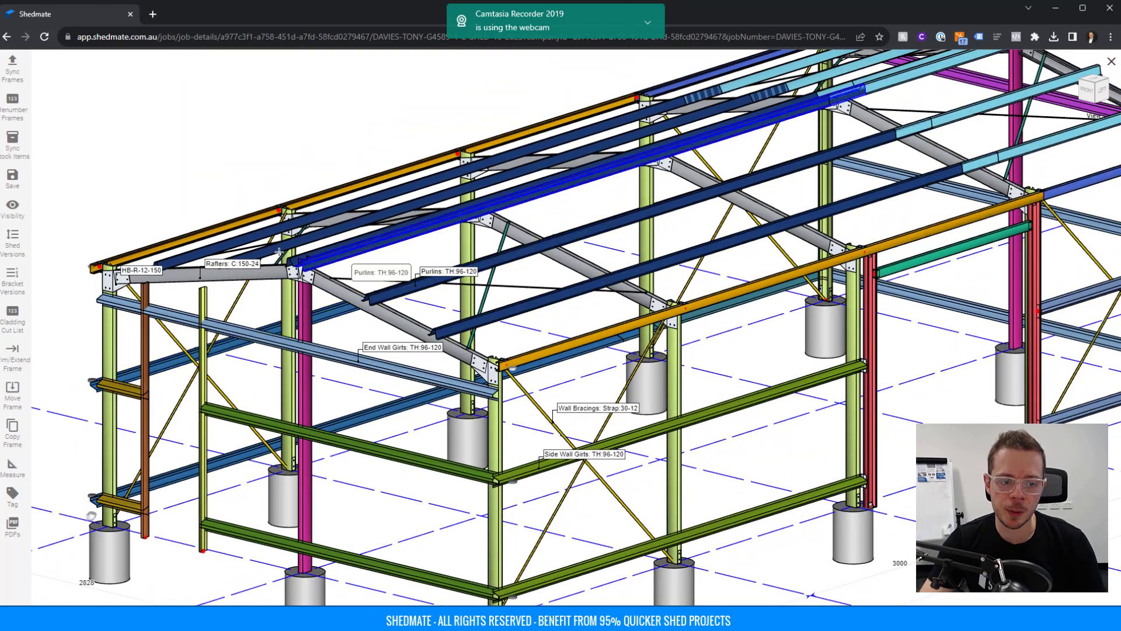
scroll(596, 203, down, 5)
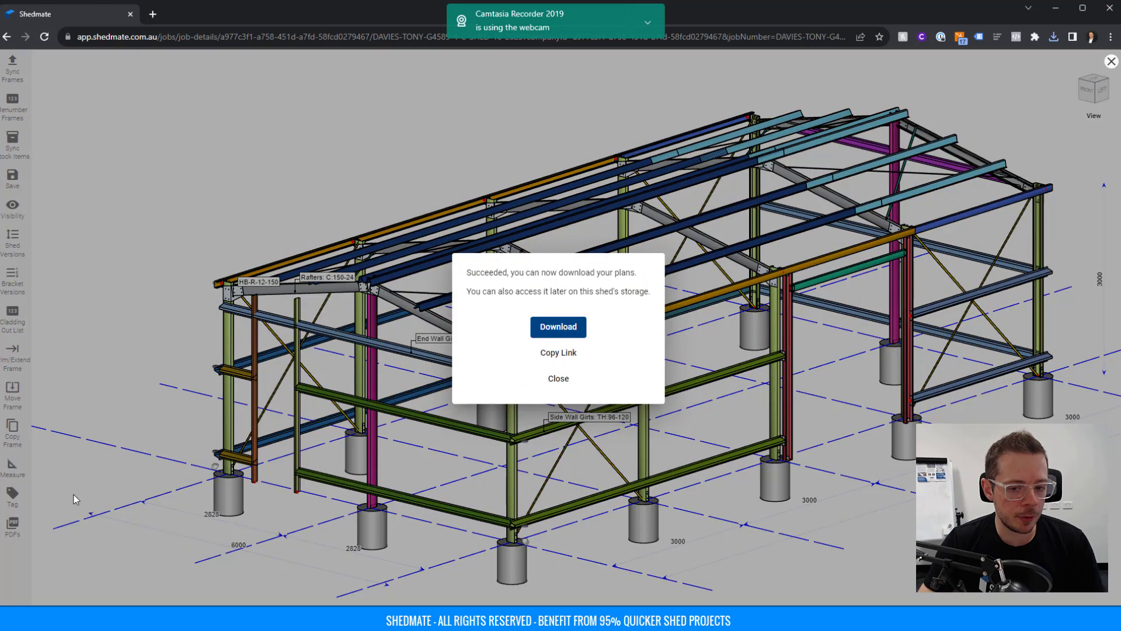
click(75, 496)
click(6, 522)
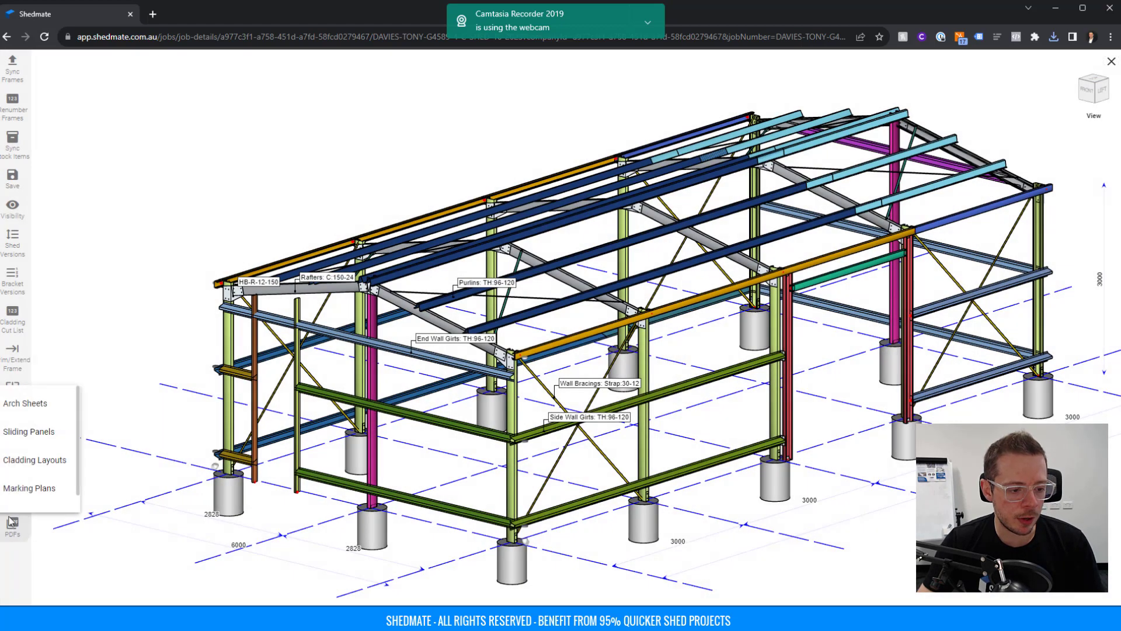
click(40, 460)
click(539, 498)
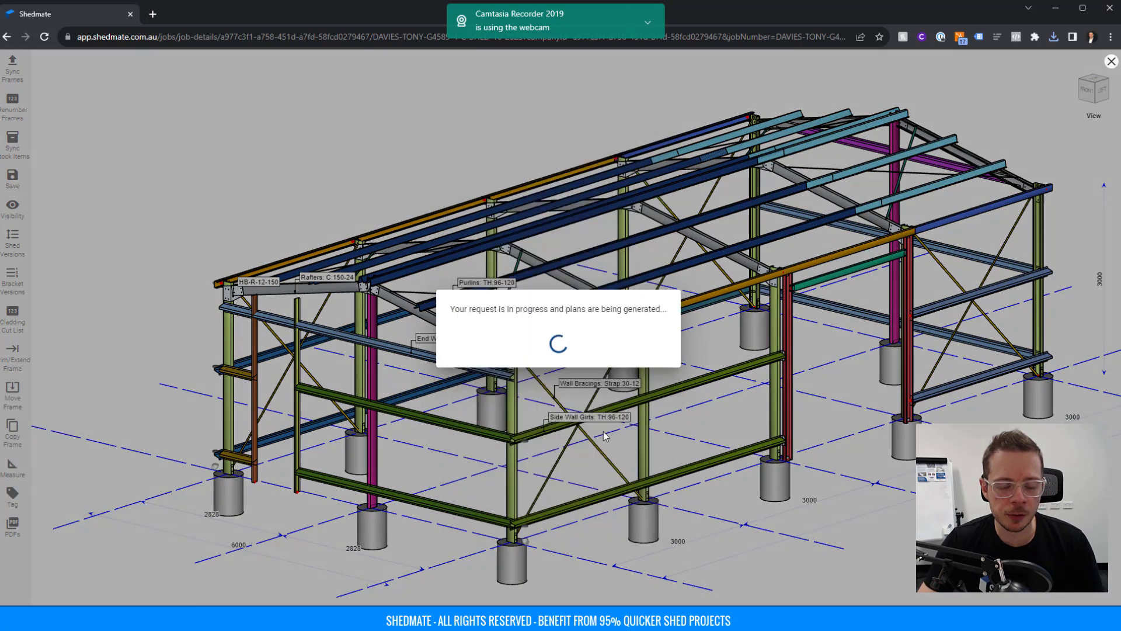
click(566, 330)
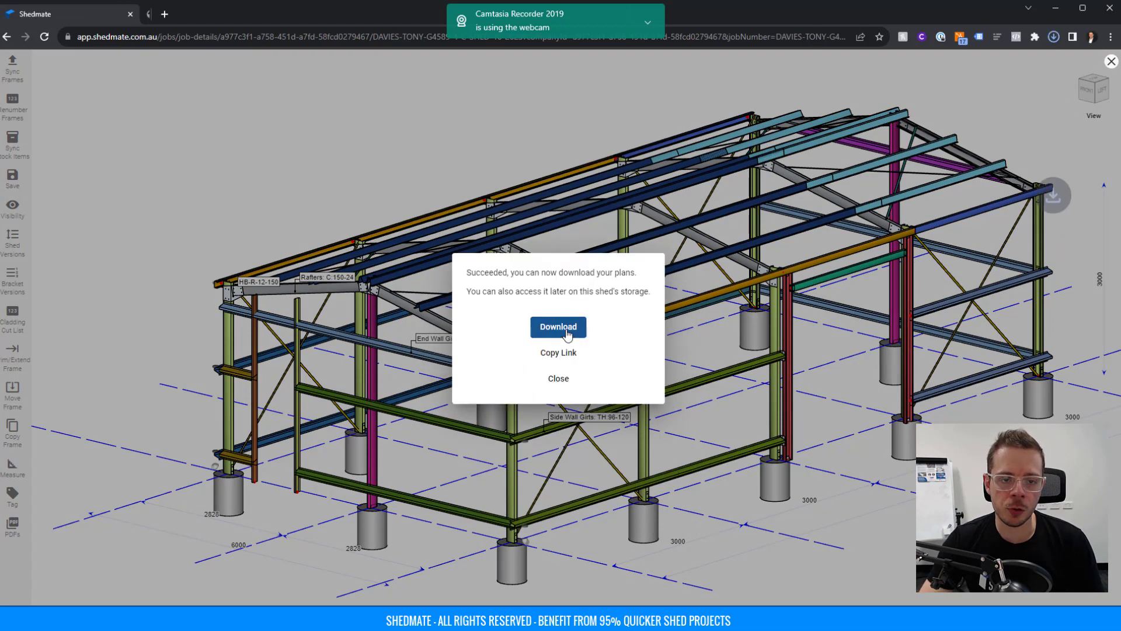
Scroll the CL9 and CL10 cladding sheets, then return to the browser and close the 3D viewer.
scroll(531, 290, down, 4)
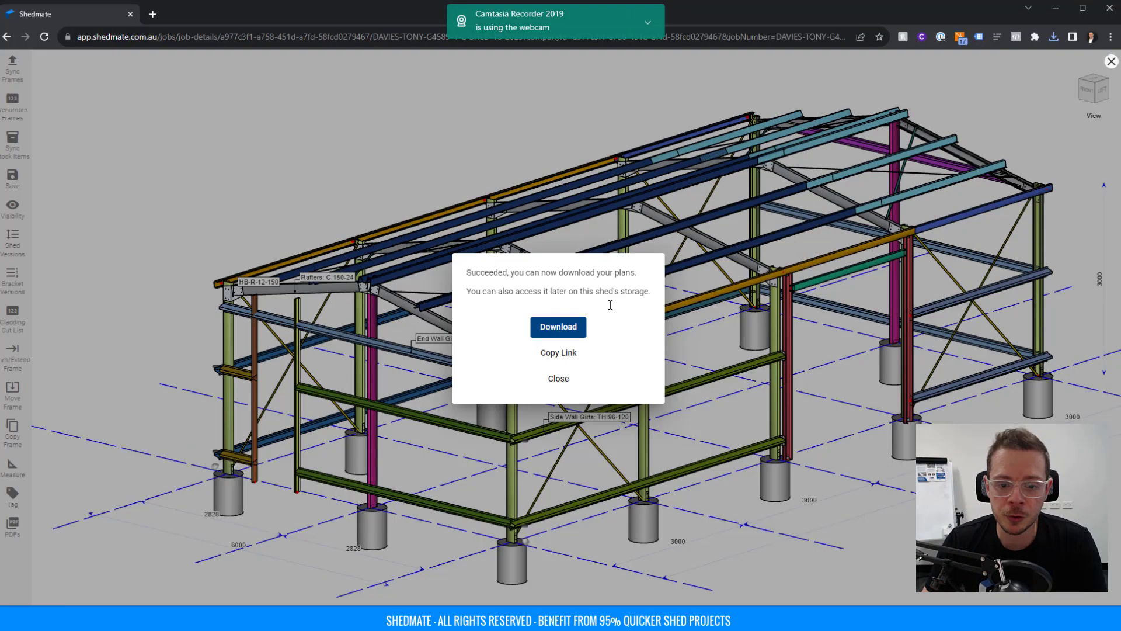
click(556, 378)
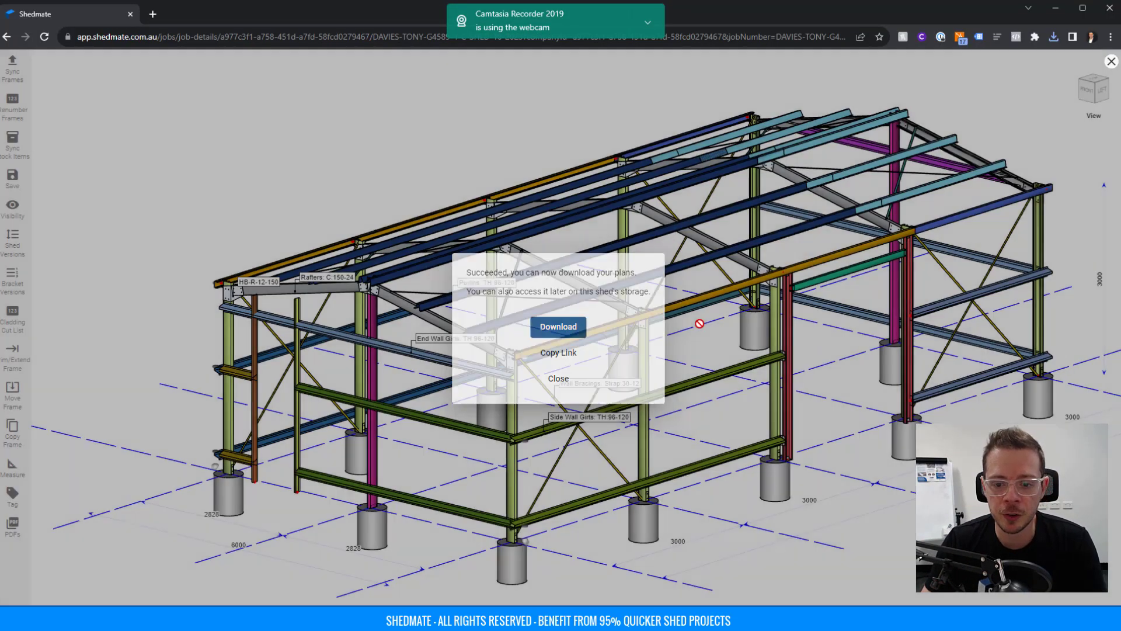
middle_drag(510, 340, 423, 353)
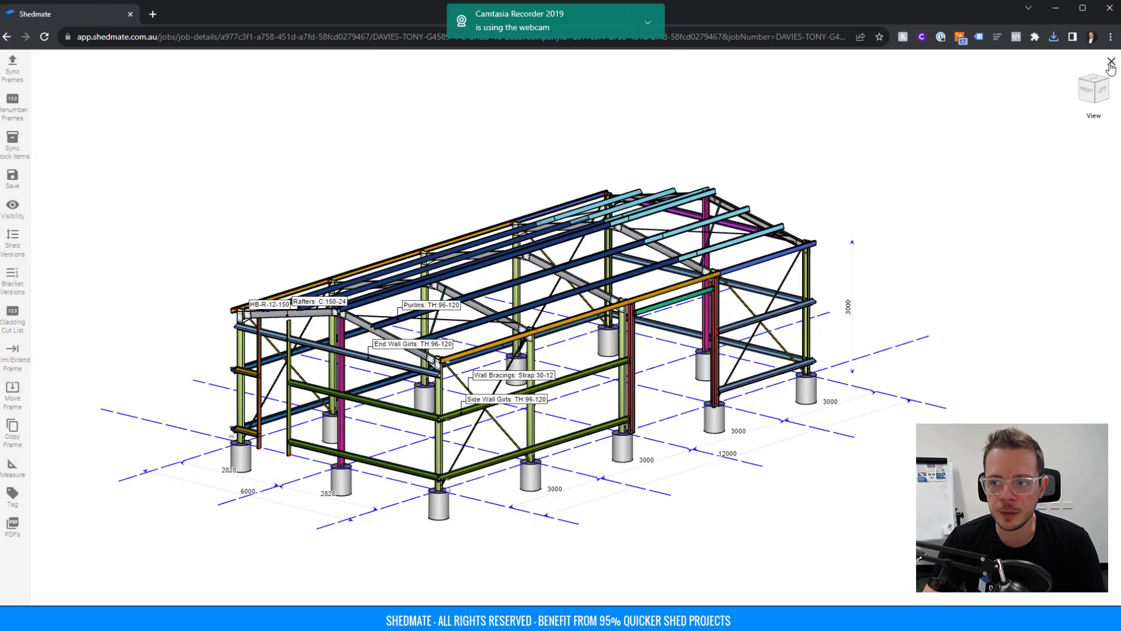
click(1111, 62)
Reopen the 3D designer, show the cladding layout, and turn the shed to the front wall.
click(629, 185)
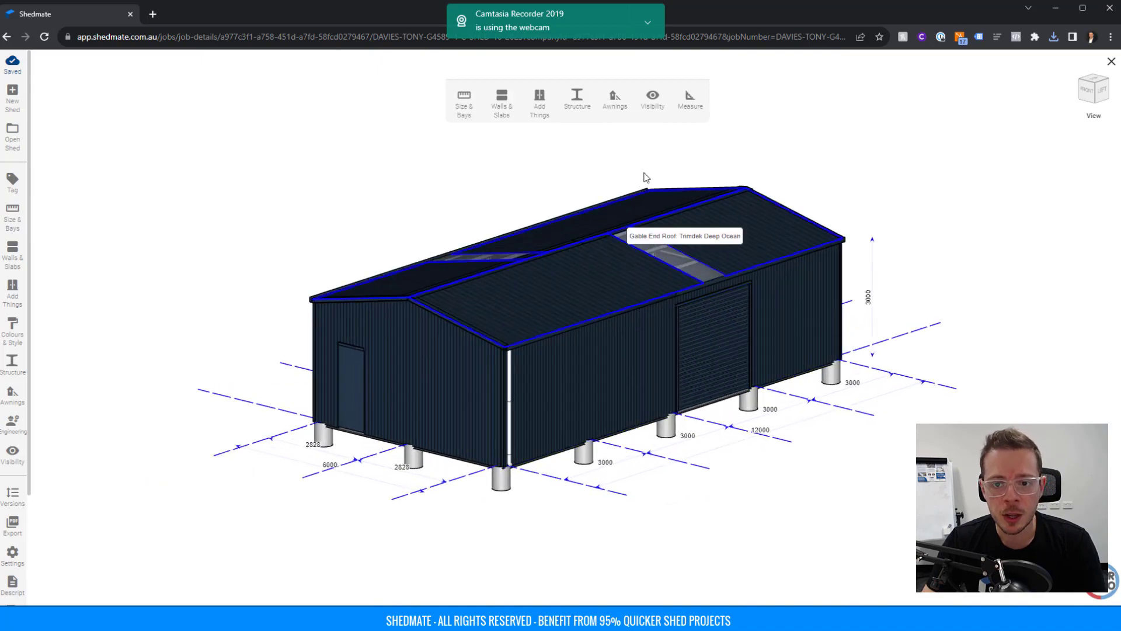
click(654, 104)
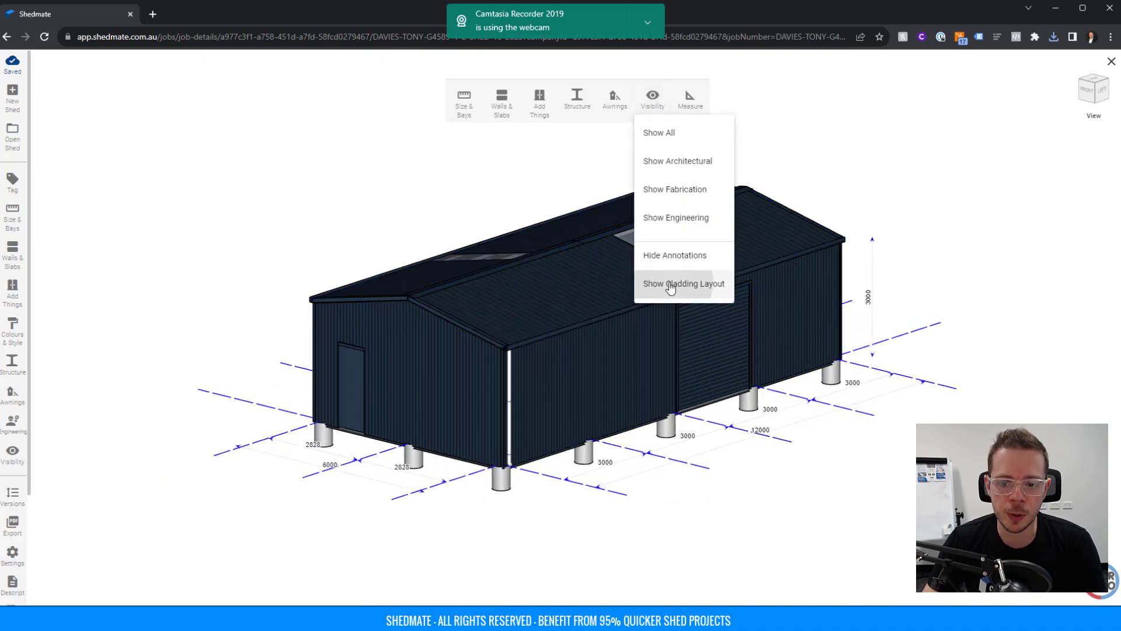
click(648, 283)
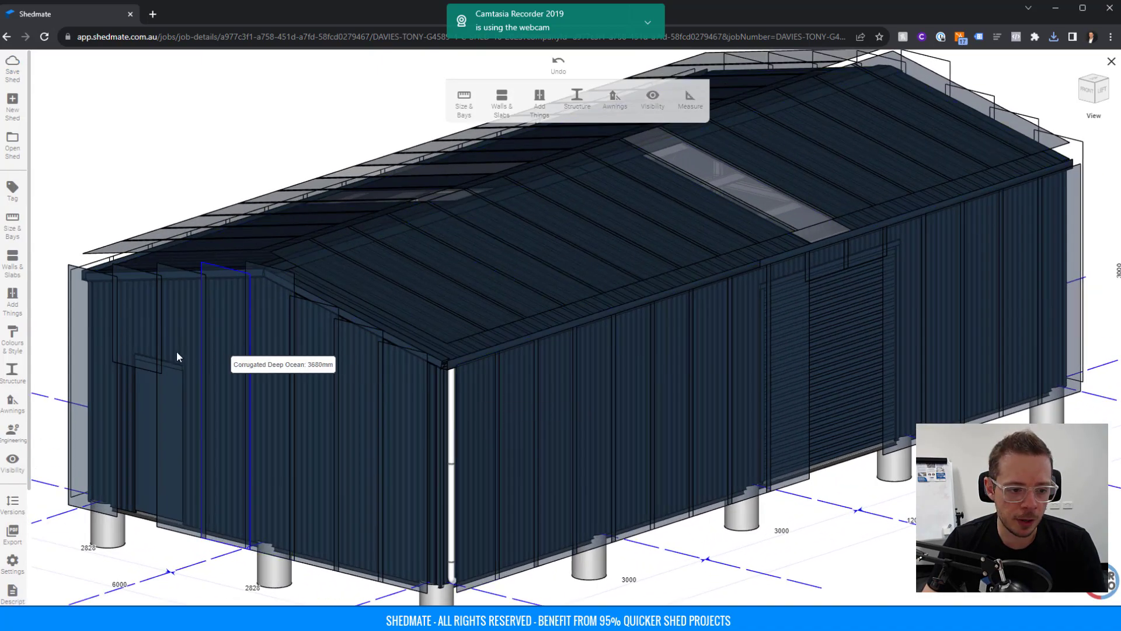
drag(178, 355, 306, 390)
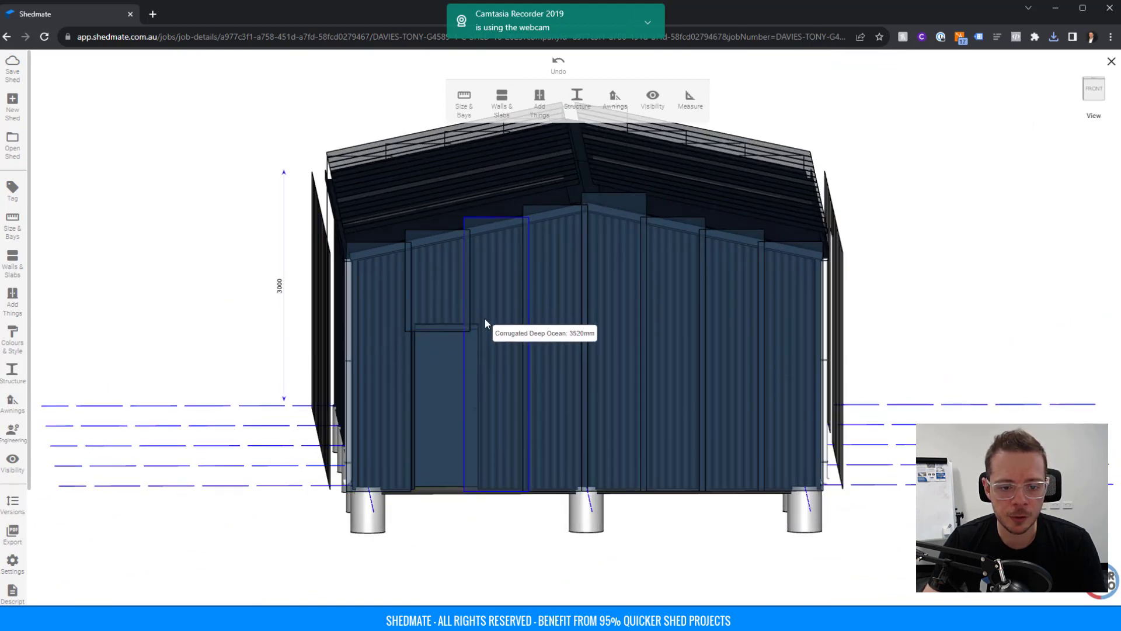
Set the front-wall PA door's bay offset to 500, then close the editor.
click(441, 377)
click(537, 110)
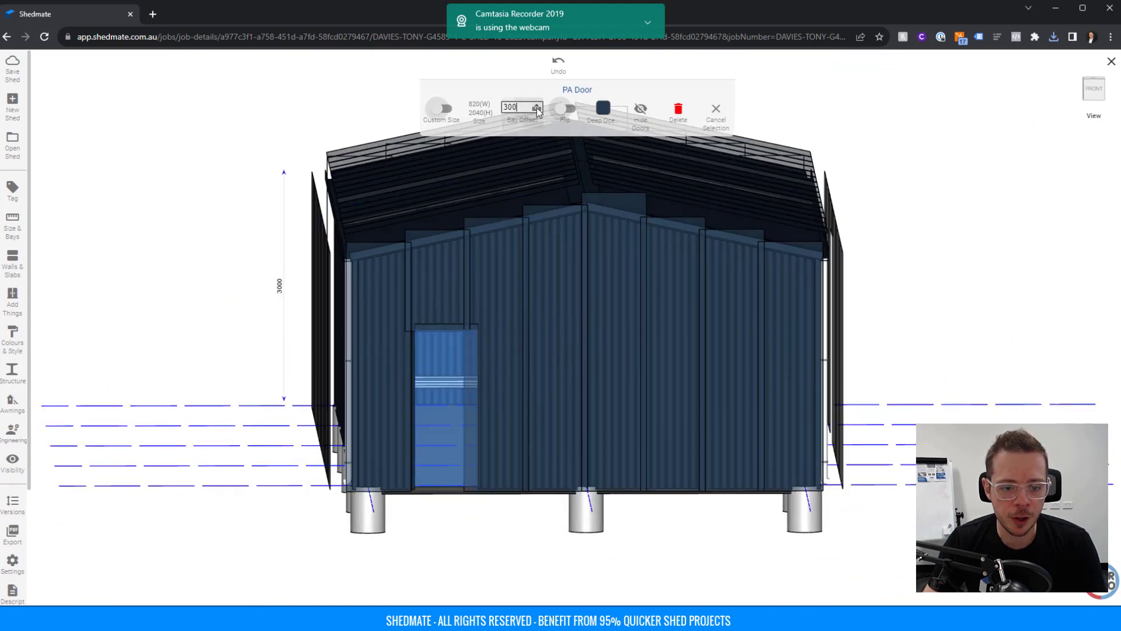
click(536, 110)
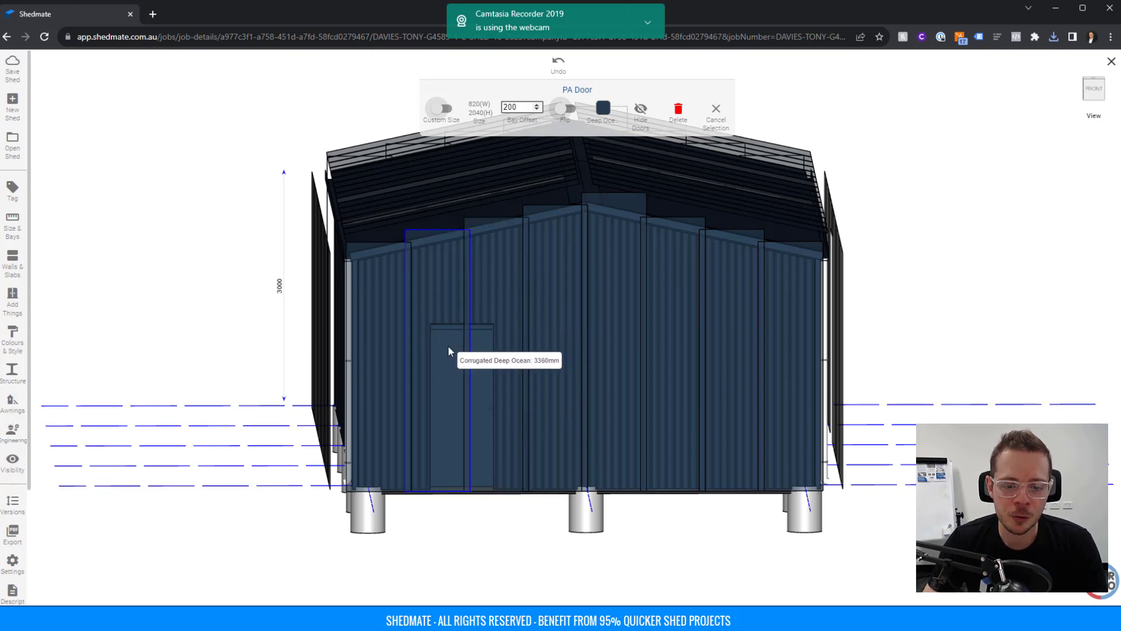
click(537, 104)
click(537, 104)
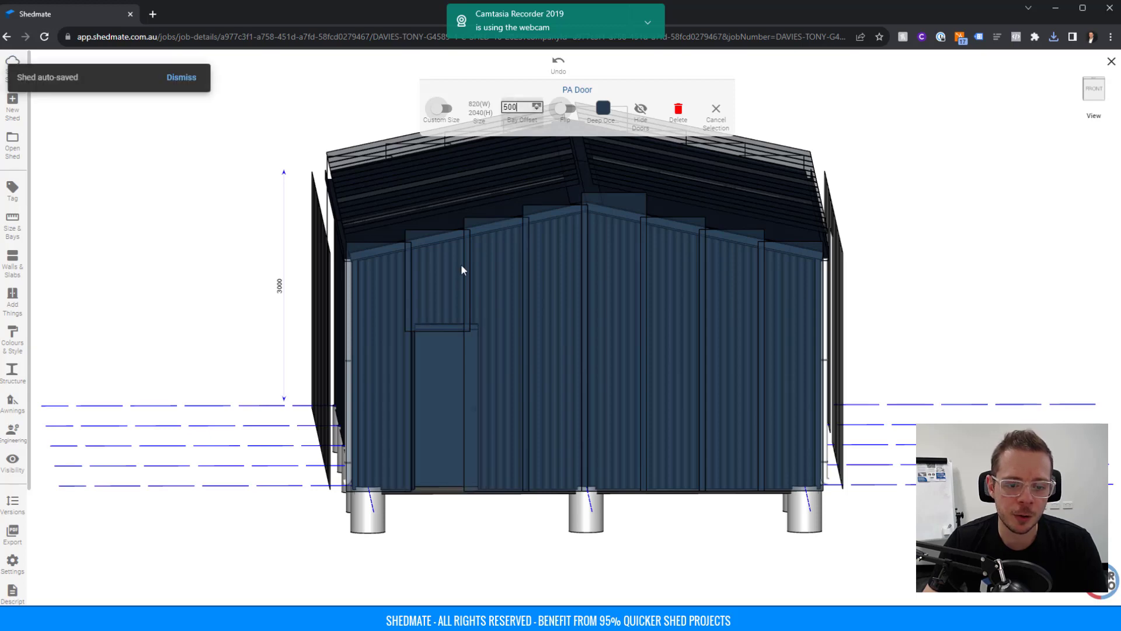
scroll(442, 336, down, 5)
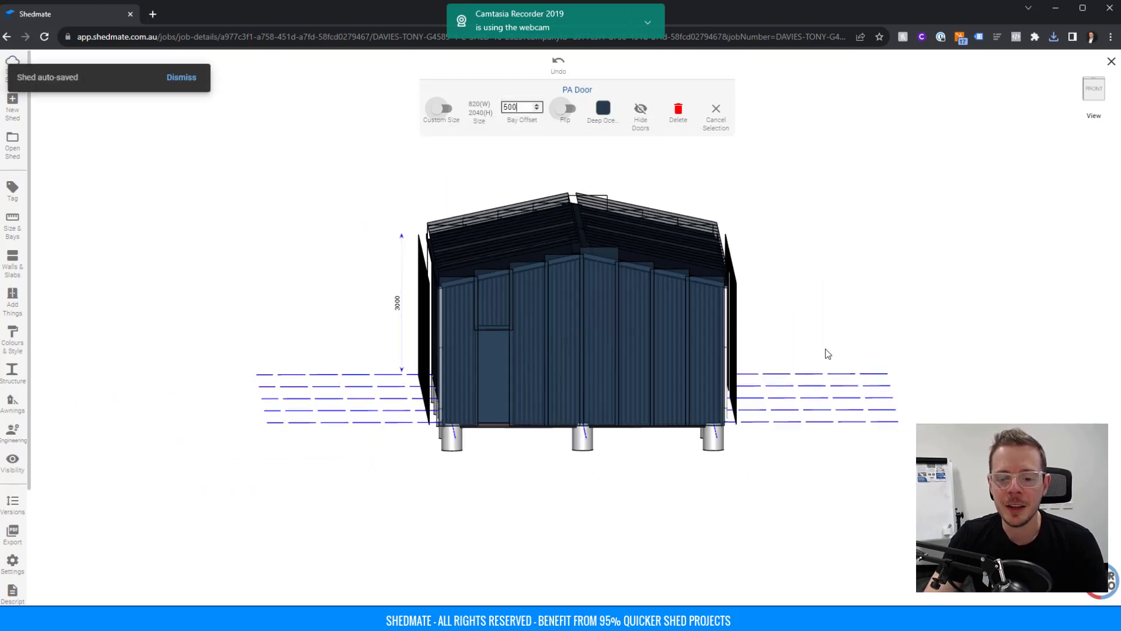
drag(826, 352, 746, 364)
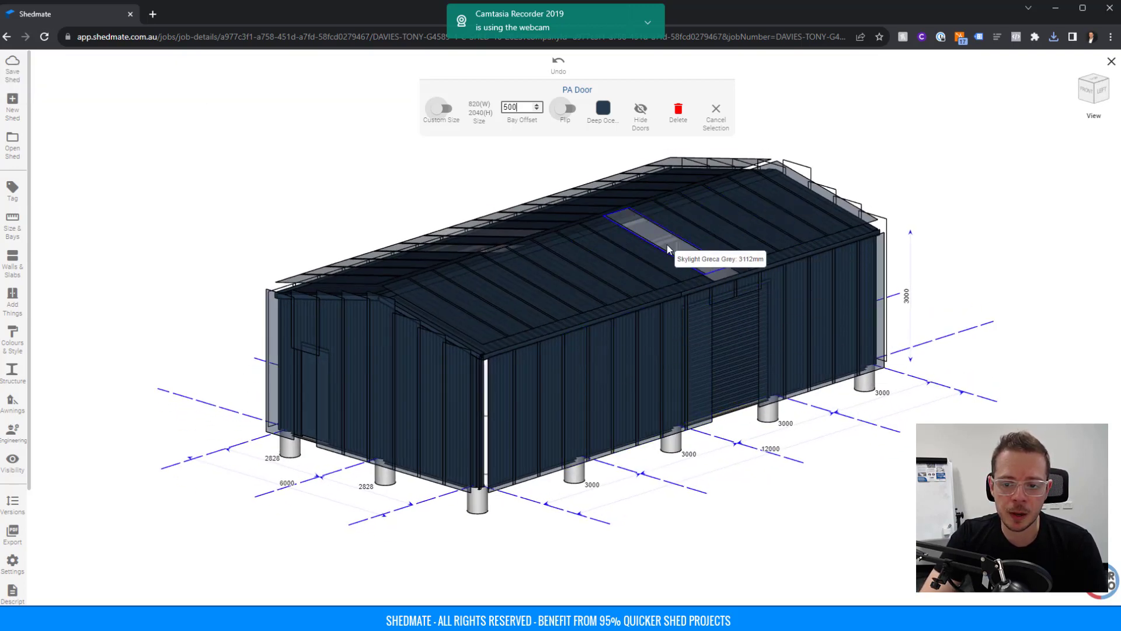
click(1110, 62)
key(alt+Tab)
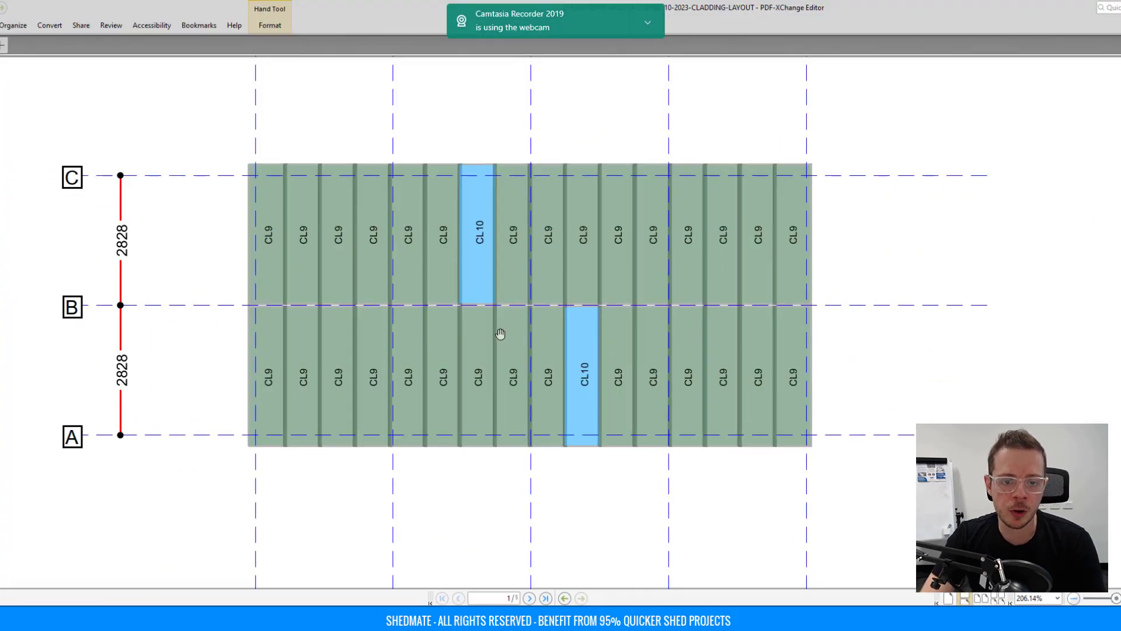
Page through the front, right, back and left cladding sheets, then return to the G4589 job page.
ctrl+scroll(483, 286, down, 3)
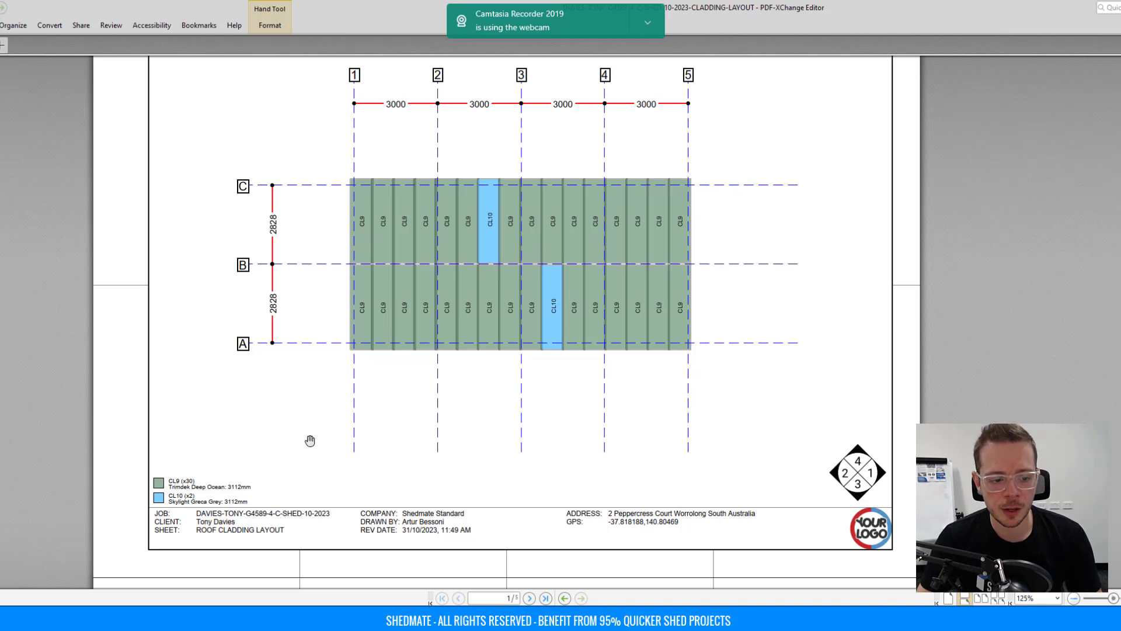
ctrl+scroll(176, 495, up, 3)
scroll(94, 493, left, 2)
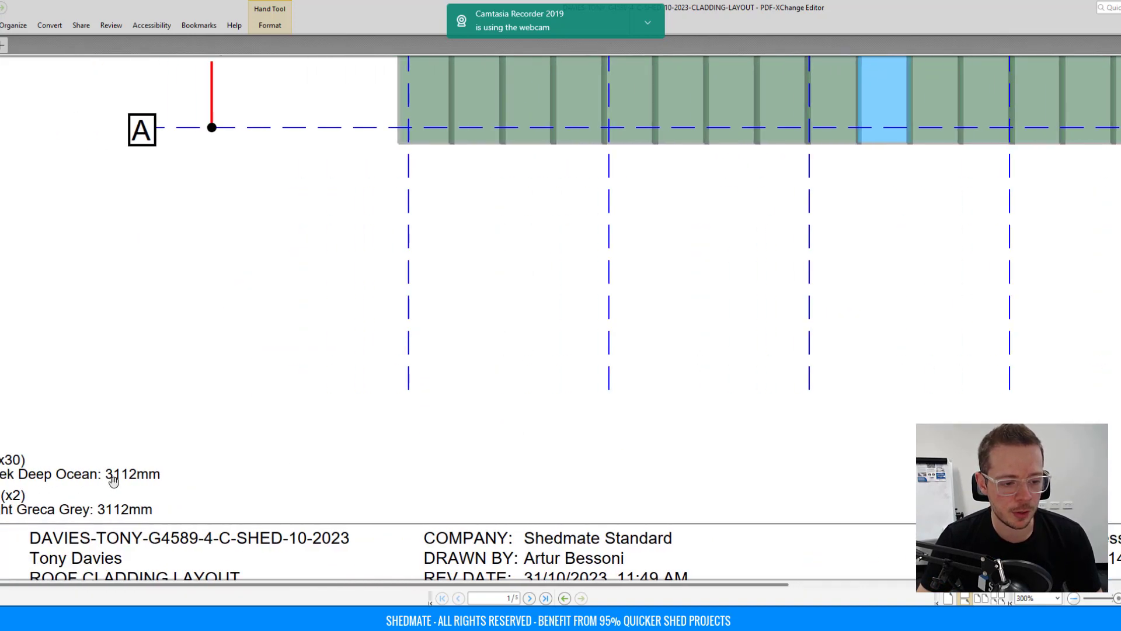
ctrl+scroll(141, 473, down, 2)
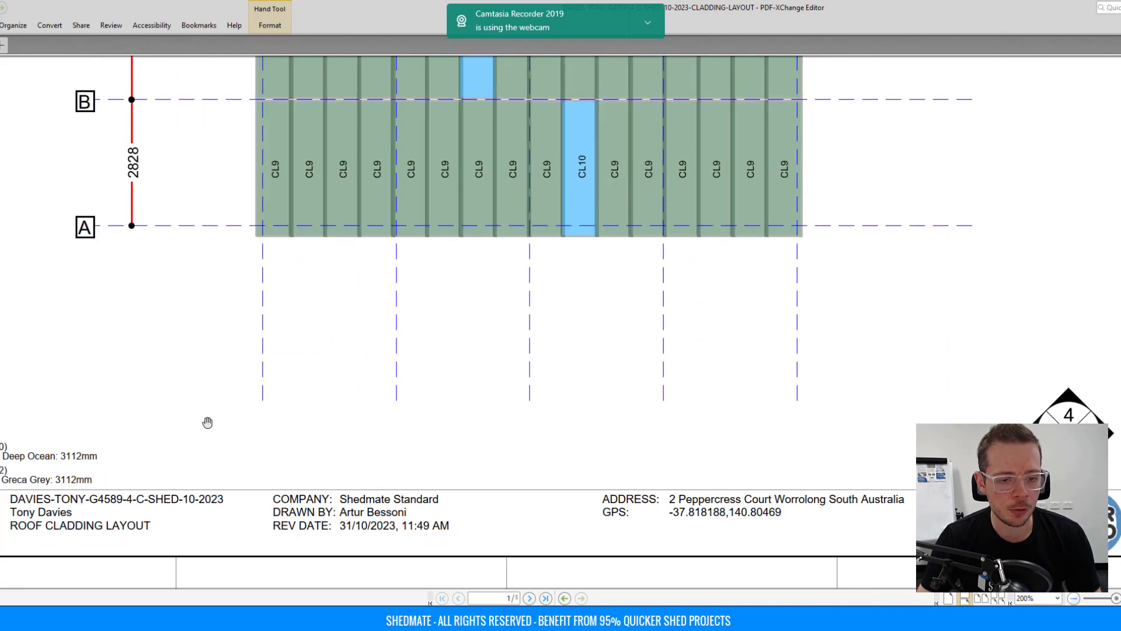
ctrl+scroll(388, 299, down, 1)
scroll(389, 298, down, 8)
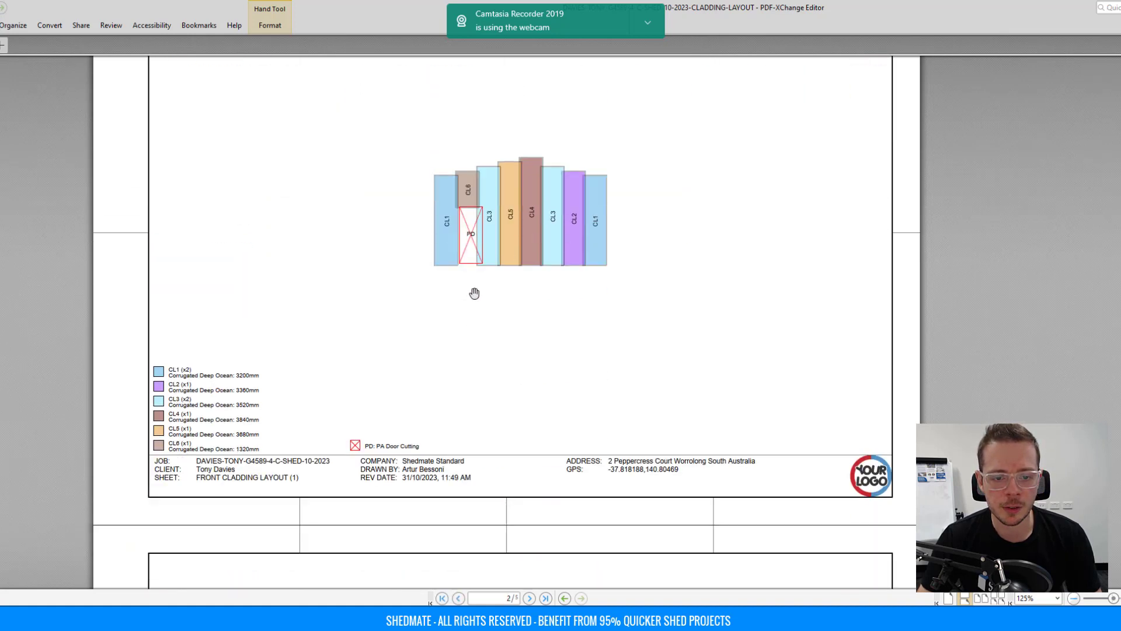
scroll(610, 218, down, 8)
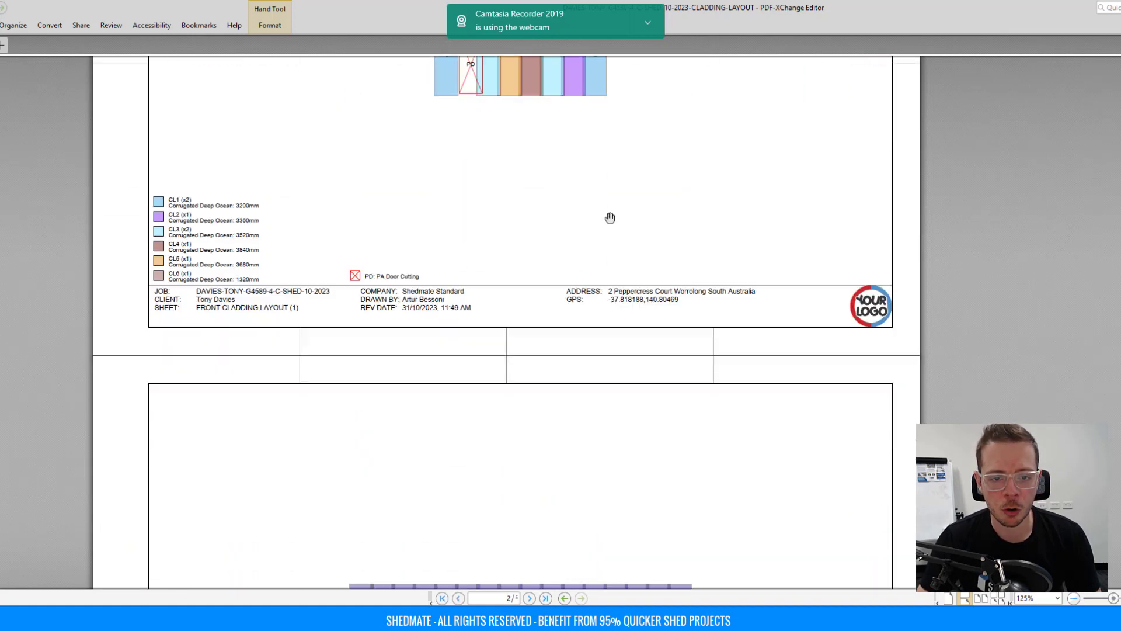
scroll(575, 216, down, 8)
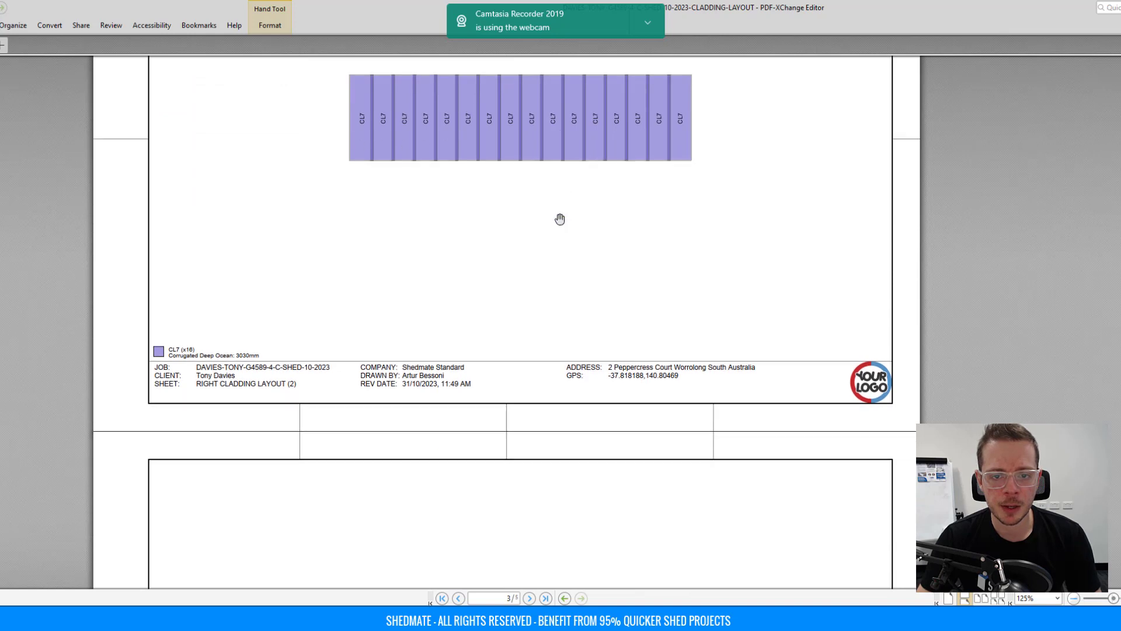
scroll(494, 256, down, 8)
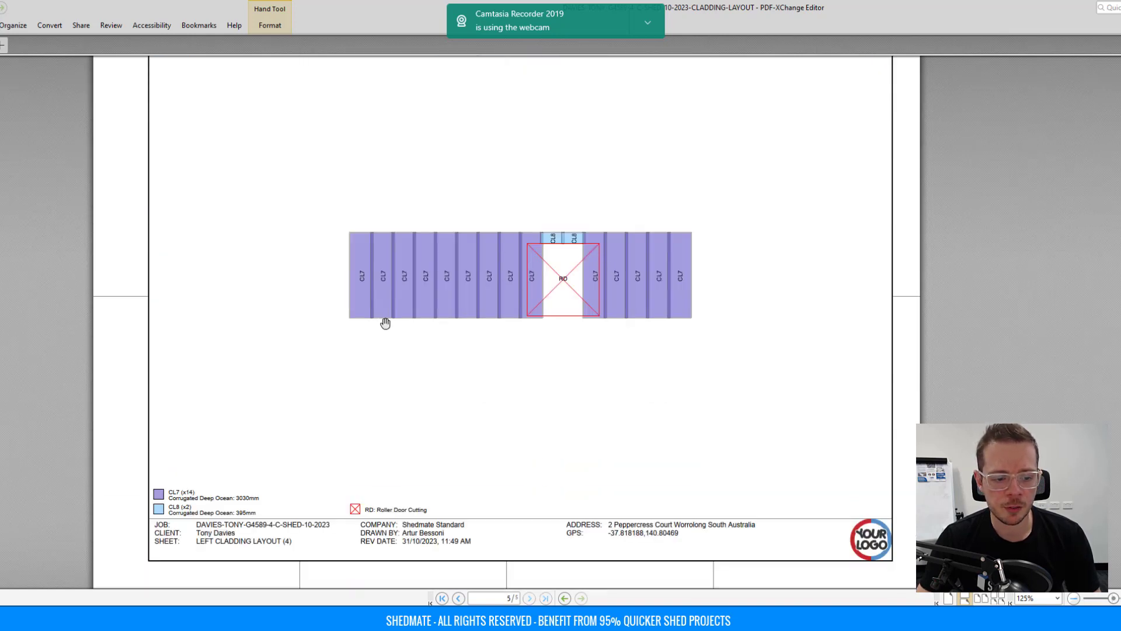
ctrl+scroll(158, 516, up, 2)
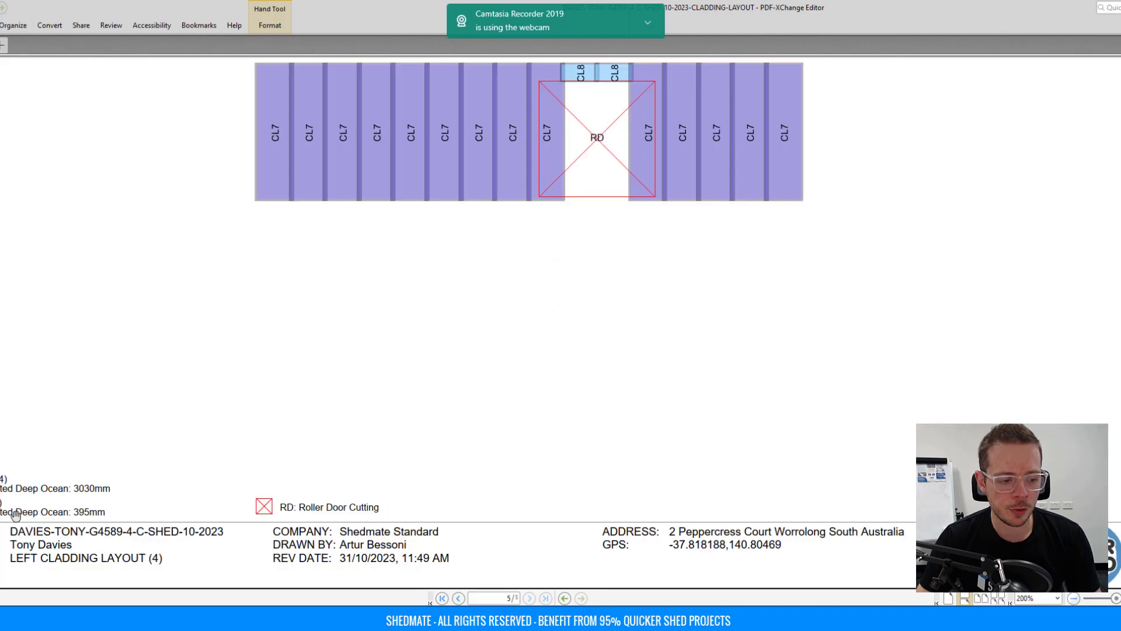
scroll(621, 225, up, 2)
ctrl+scroll(626, 222, down, 4)
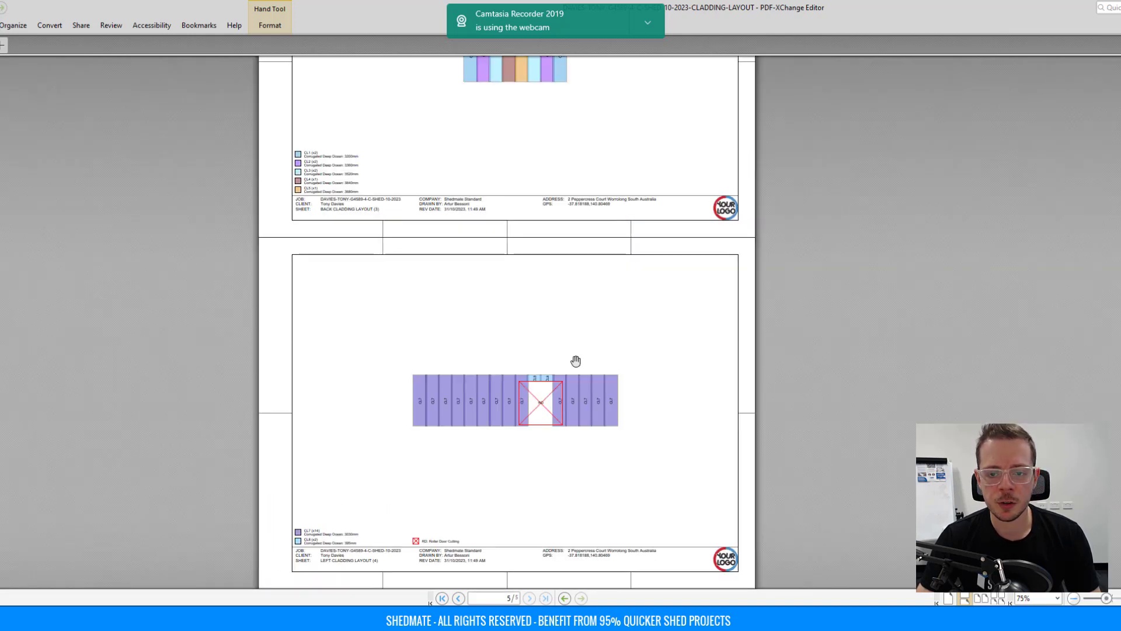
scroll(578, 353, up, 8)
key(alt+Tab)
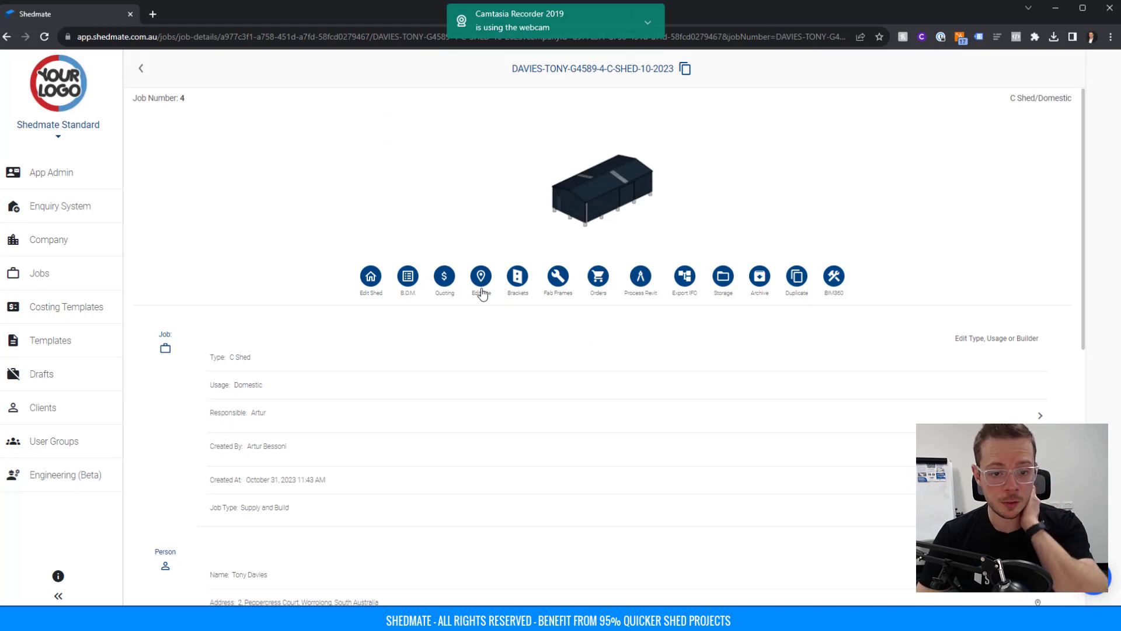
Open the shed's frame and brackets 3D model and bring the steel frame into view.
click(516, 281)
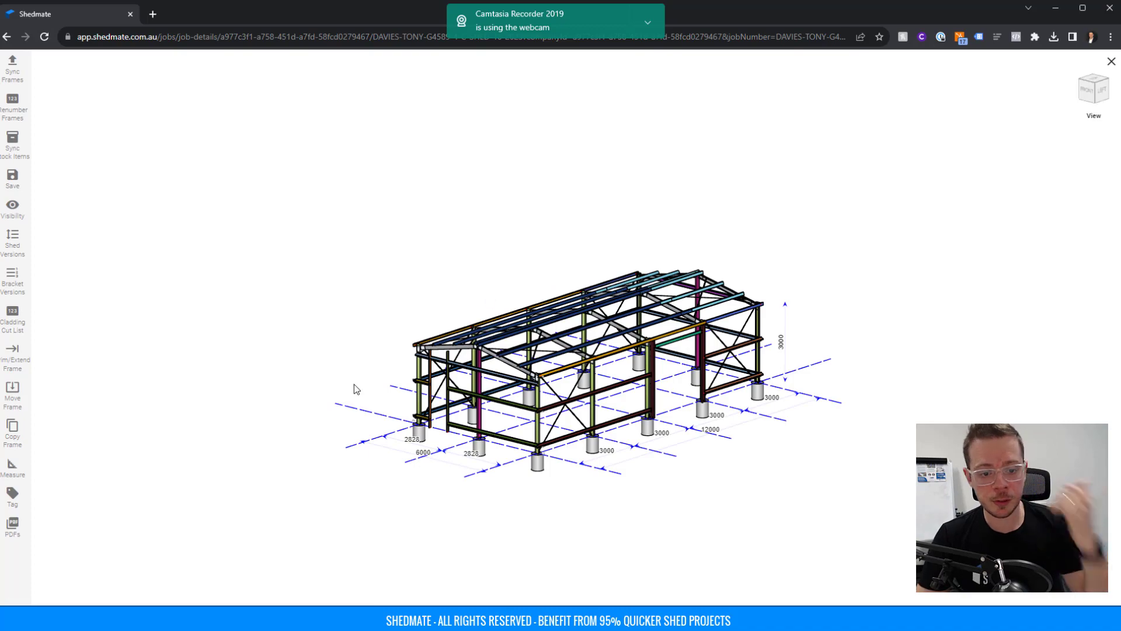
scroll(355, 388, up, 6)
middle_drag(355, 300, 378, 215)
scroll(187, 359, up, 3)
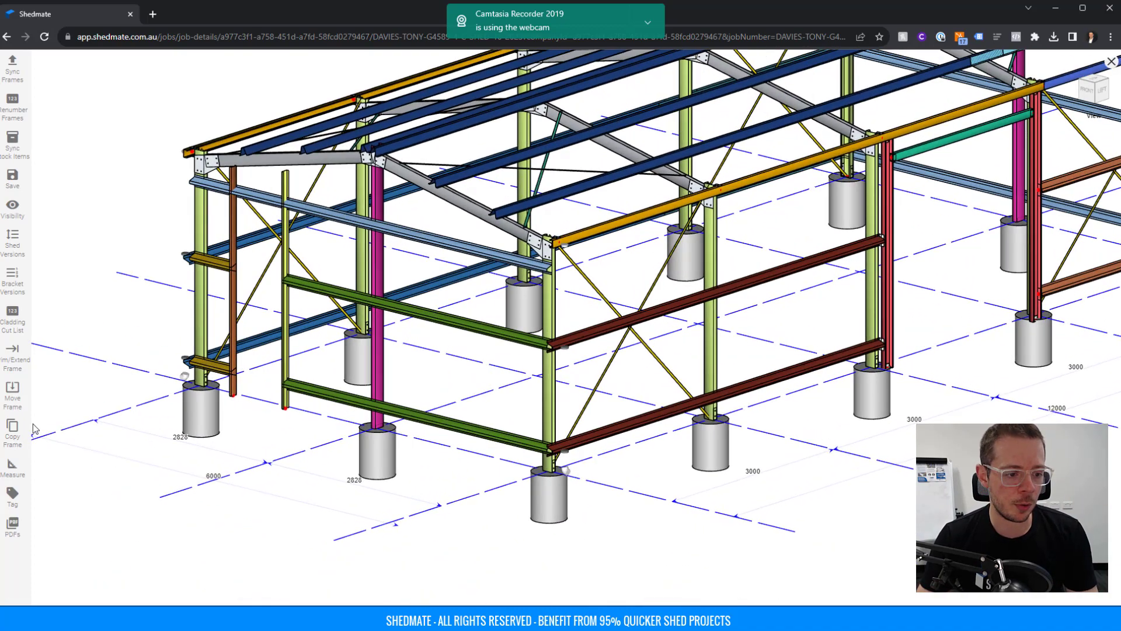
Generate the Marking Plans PDF, download it, and open it in the PDF viewer.
click(12, 525)
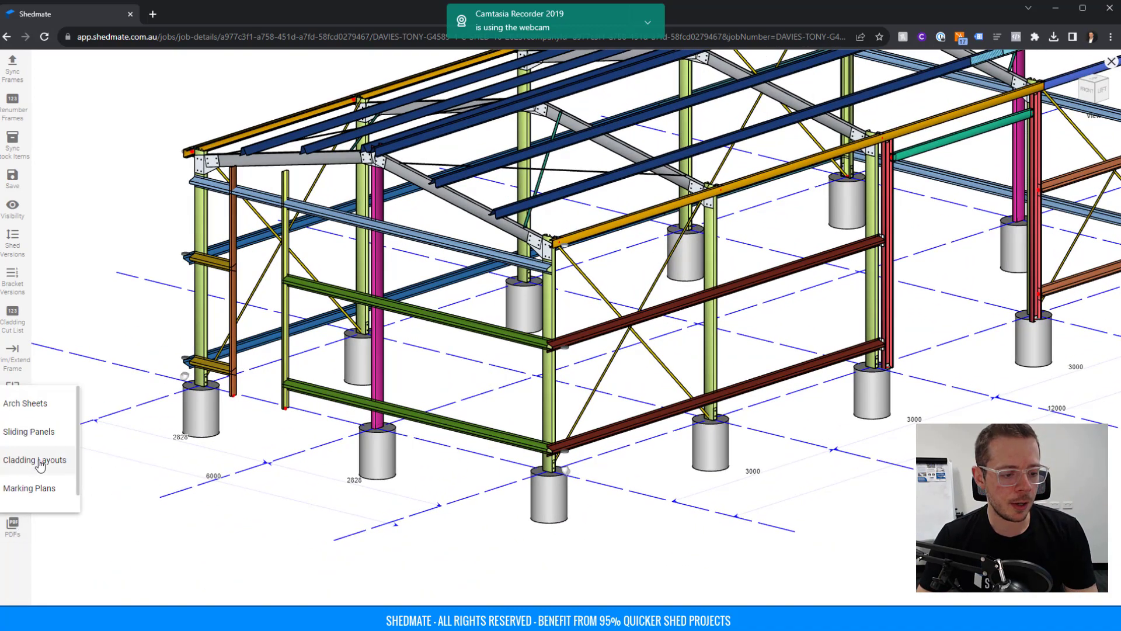
scroll(36, 464, down, 1)
click(36, 478)
click(540, 497)
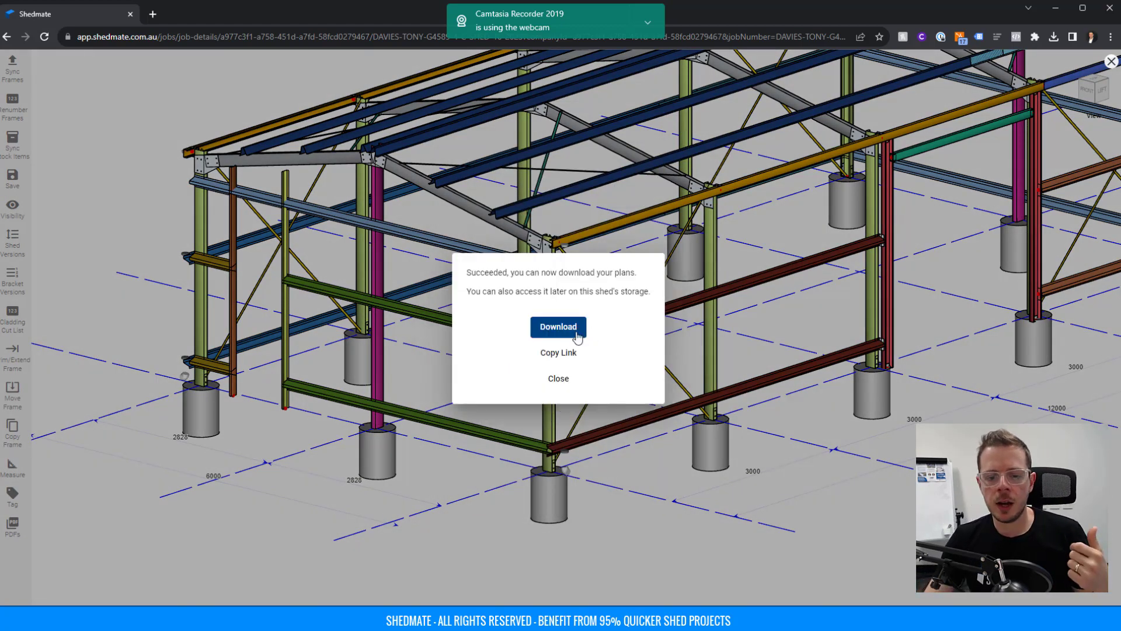
click(576, 334)
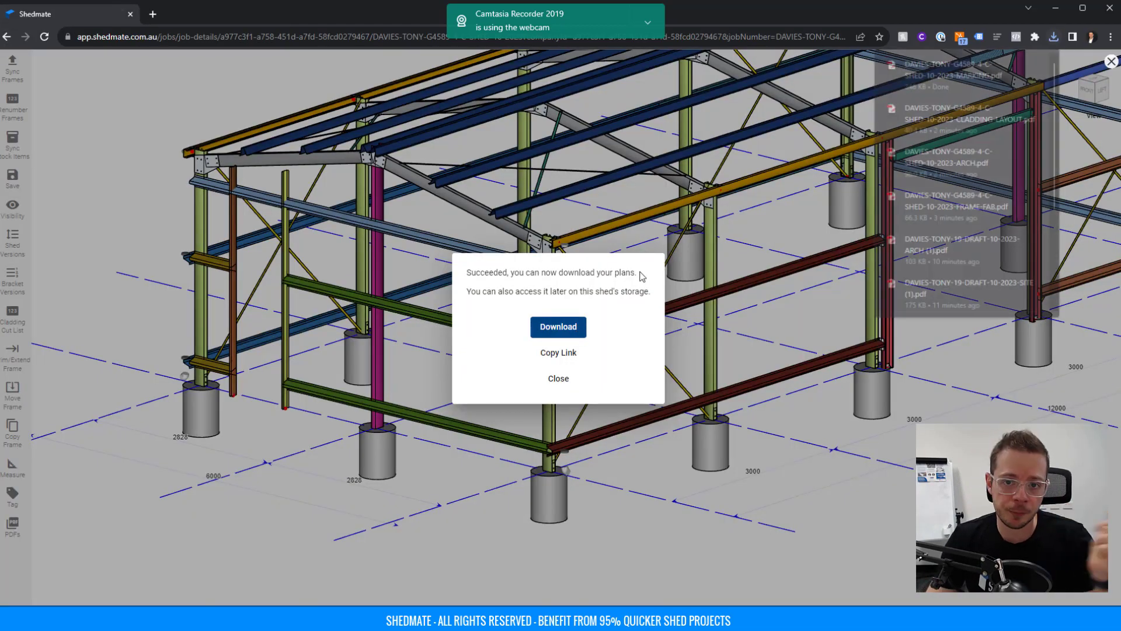
scroll(586, 251, down, 5)
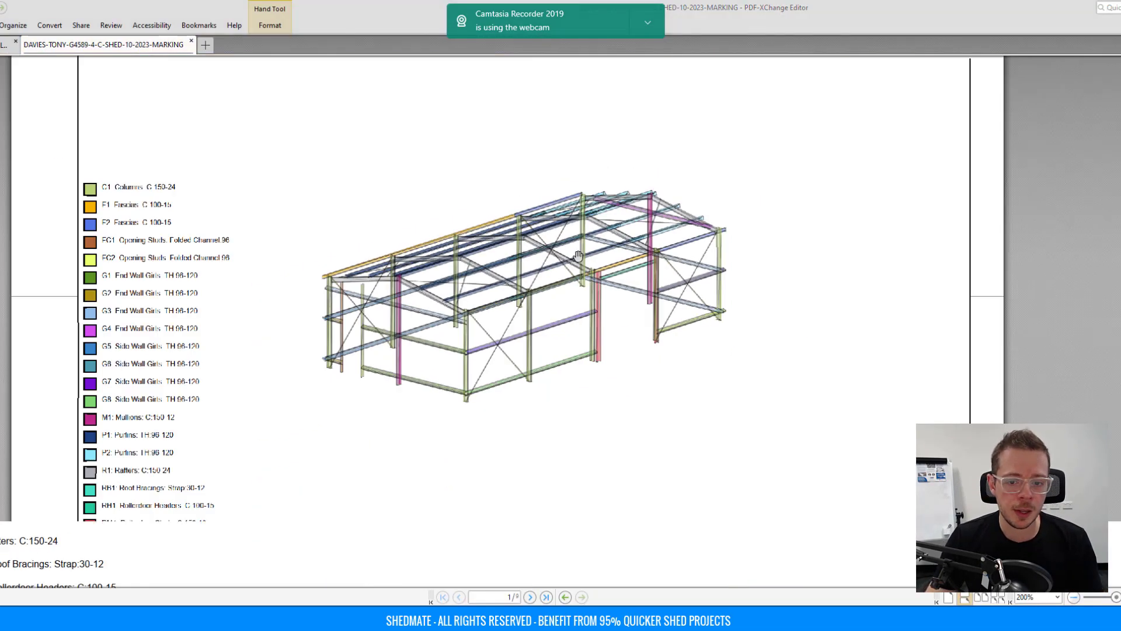
key(super)
scroll(588, 262, down, 1)
click(320, 254)
Scroll through the marking plans to page 9/9 (the roof sheet), then minimise PDF-XChange Editor.
scroll(594, 265, down, 6)
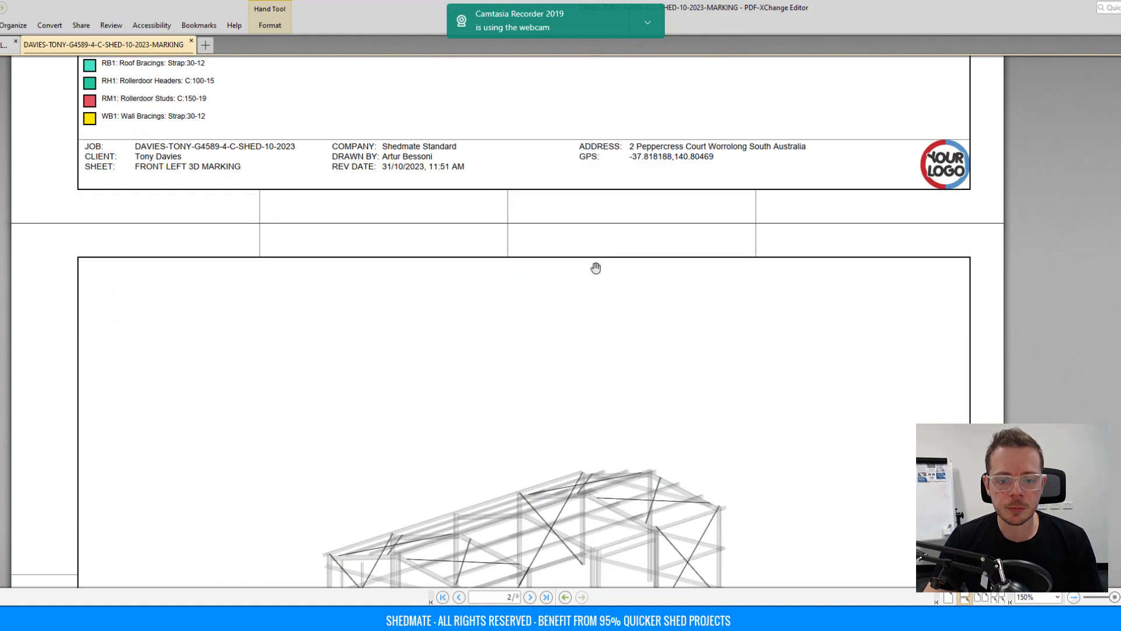
scroll(595, 267, down, 5)
scroll(478, 322, down, 5)
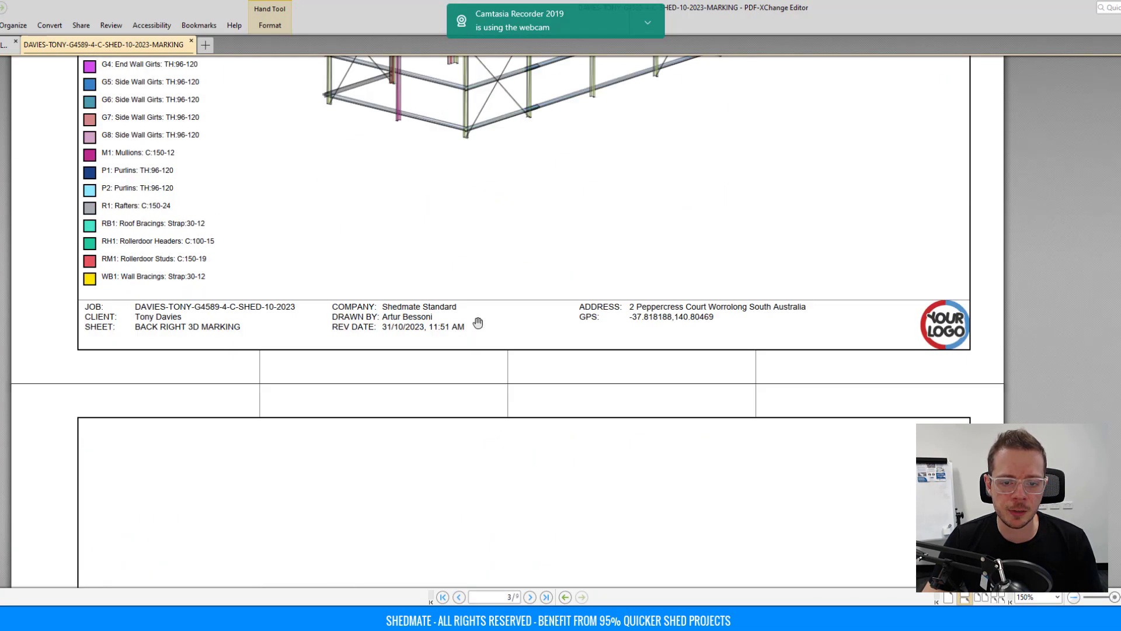
scroll(477, 321, down, 15)
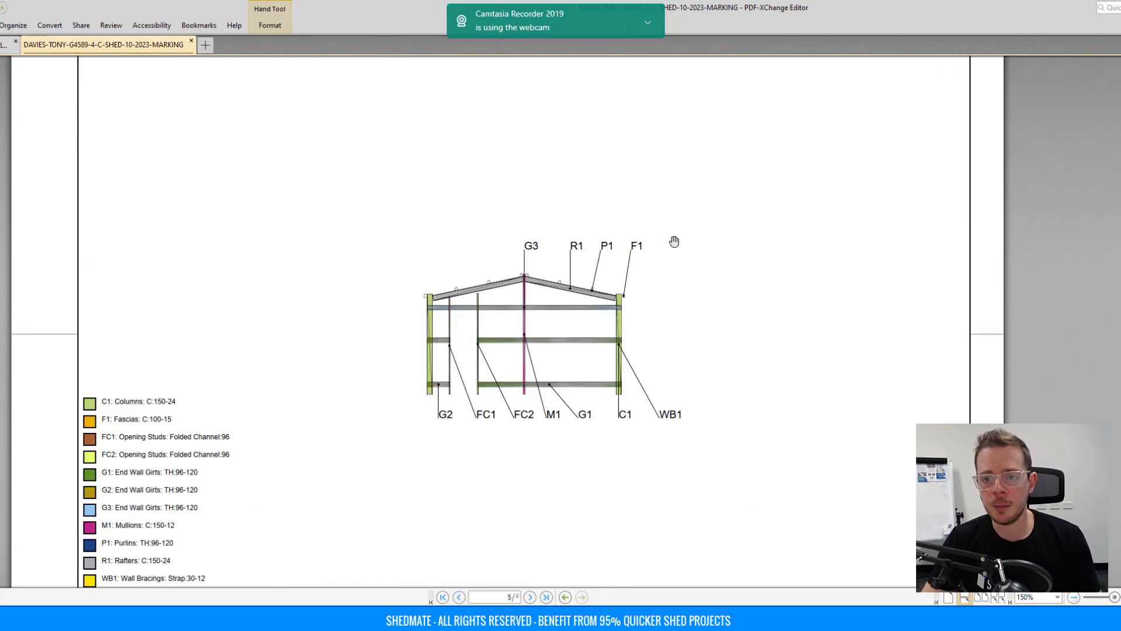
scroll(527, 389, down, 1)
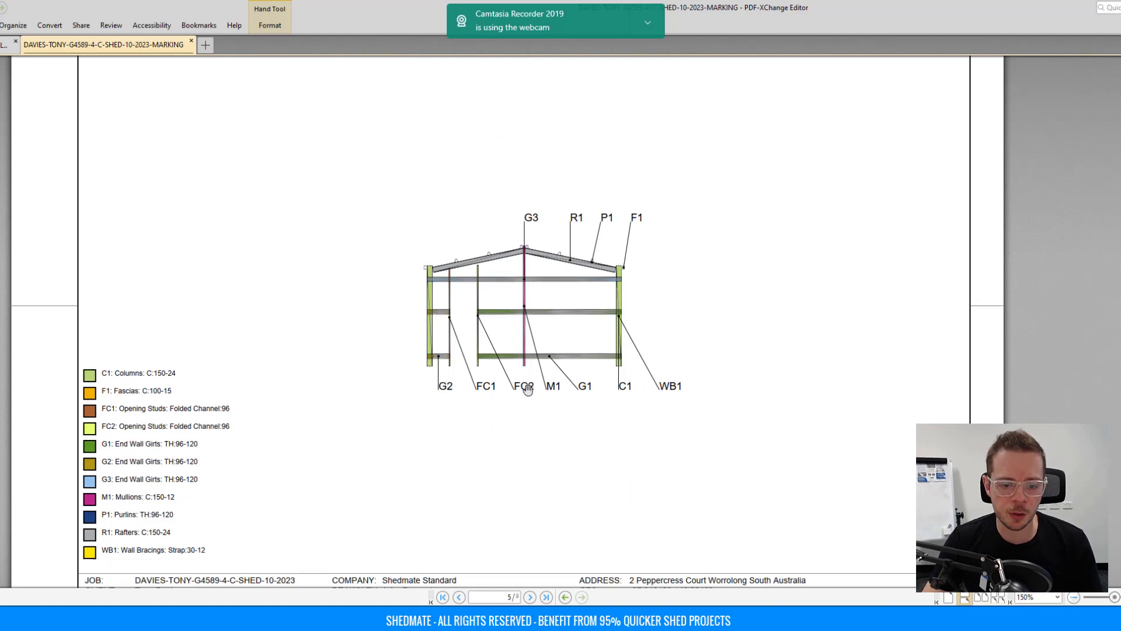
scroll(527, 390, down, 1)
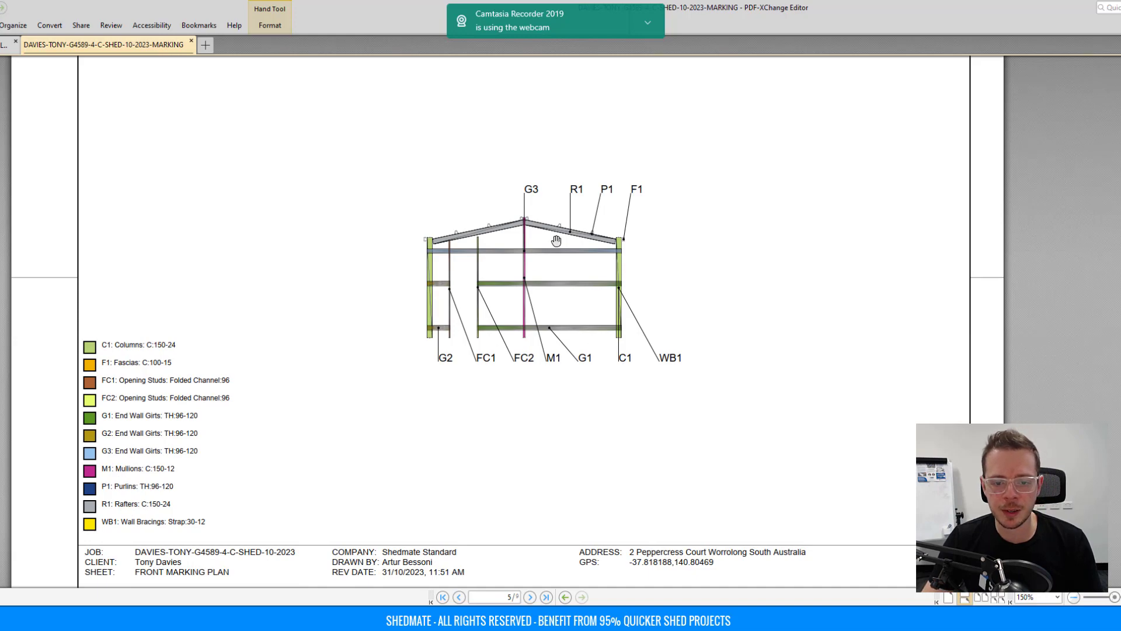
scroll(570, 236, down, 10)
scroll(569, 235, down, 20)
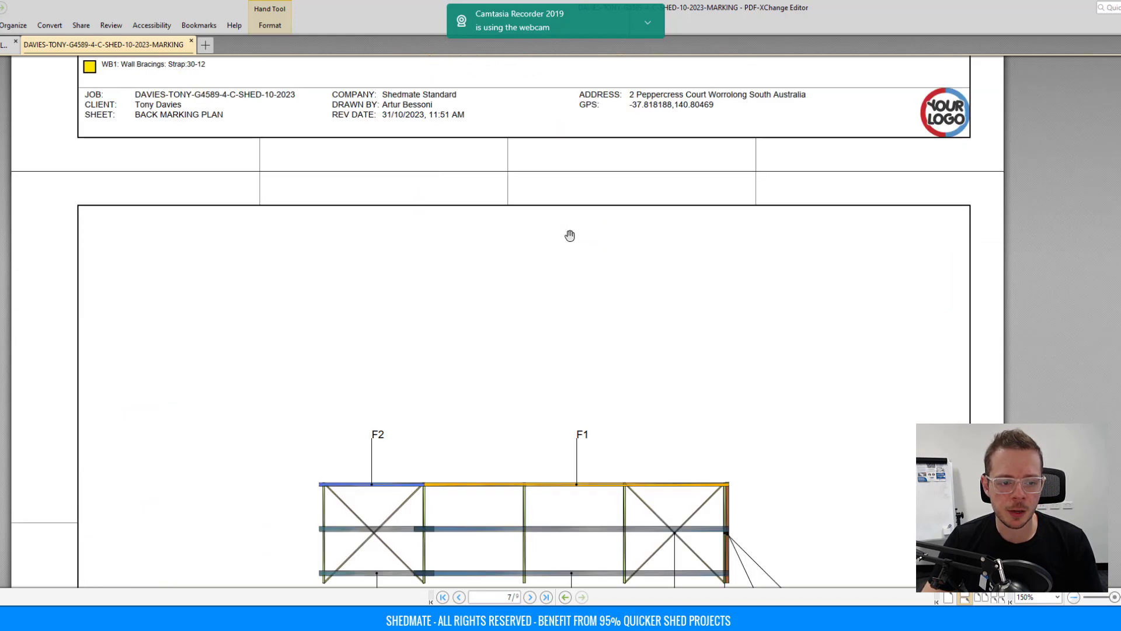
scroll(569, 236, down, 15)
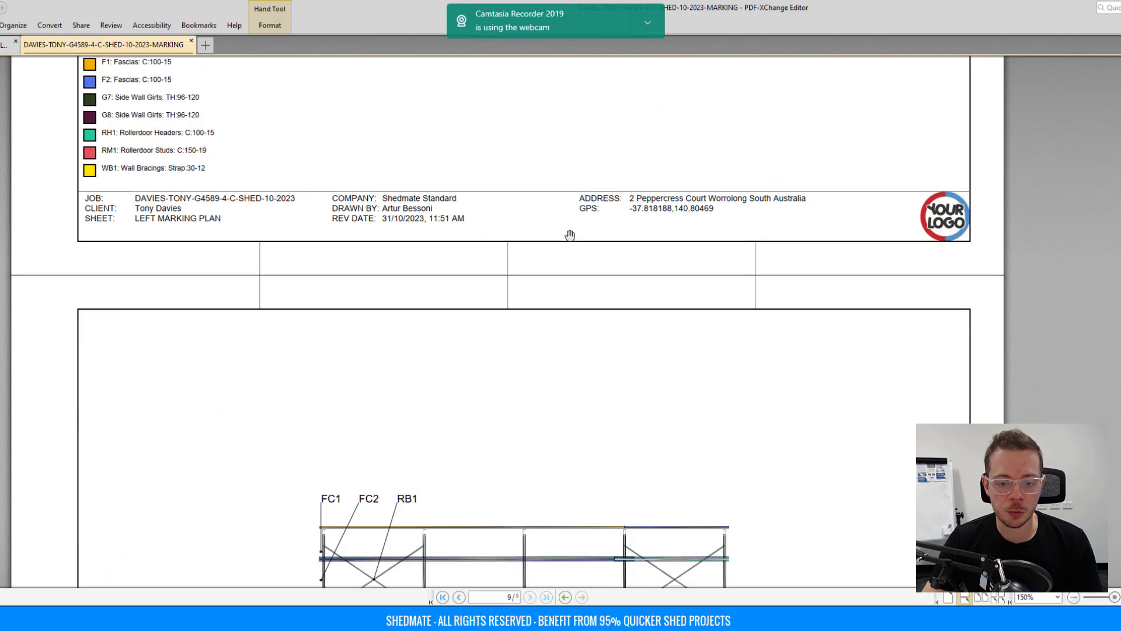
click(1120, 8)
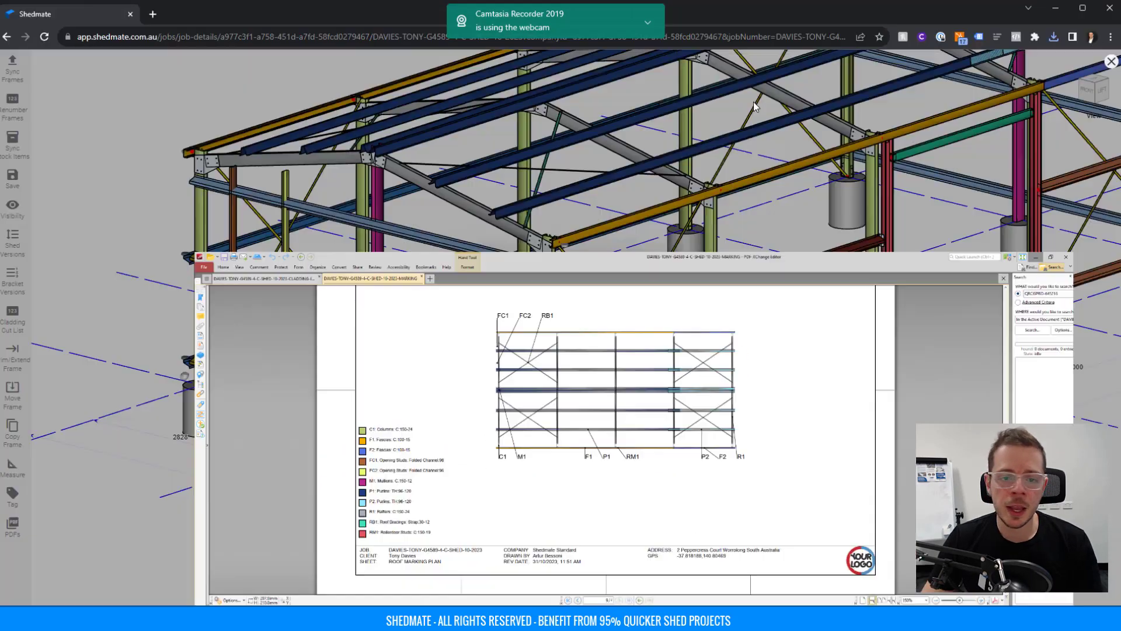
Dismiss the earlier download message and orbit the shed to inspect a column base bracket.
click(625, 507)
scroll(307, 322, up, 5)
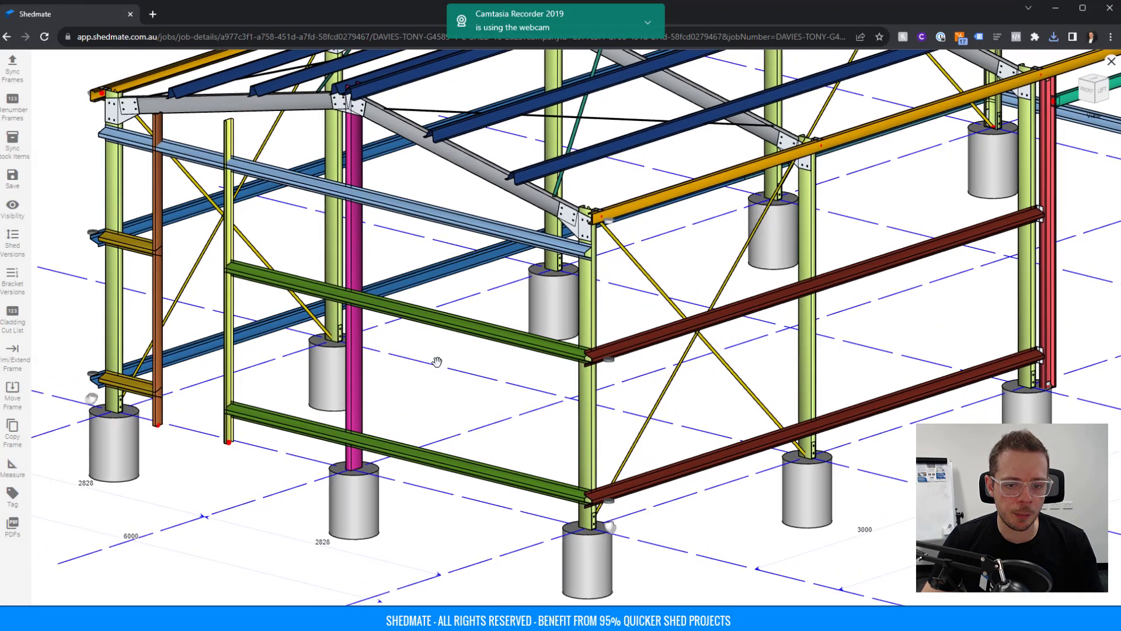
drag(427, 376, 642, 444)
scroll(666, 441, up, 5)
right_drag(666, 441, 542, 336)
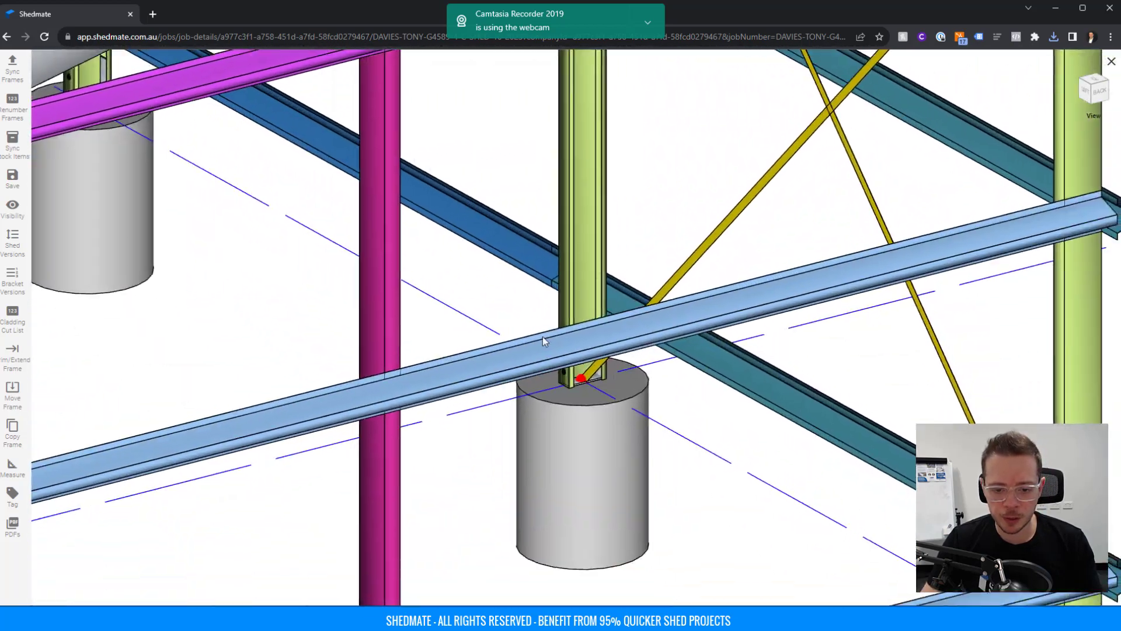
scroll(542, 336, up, 5)
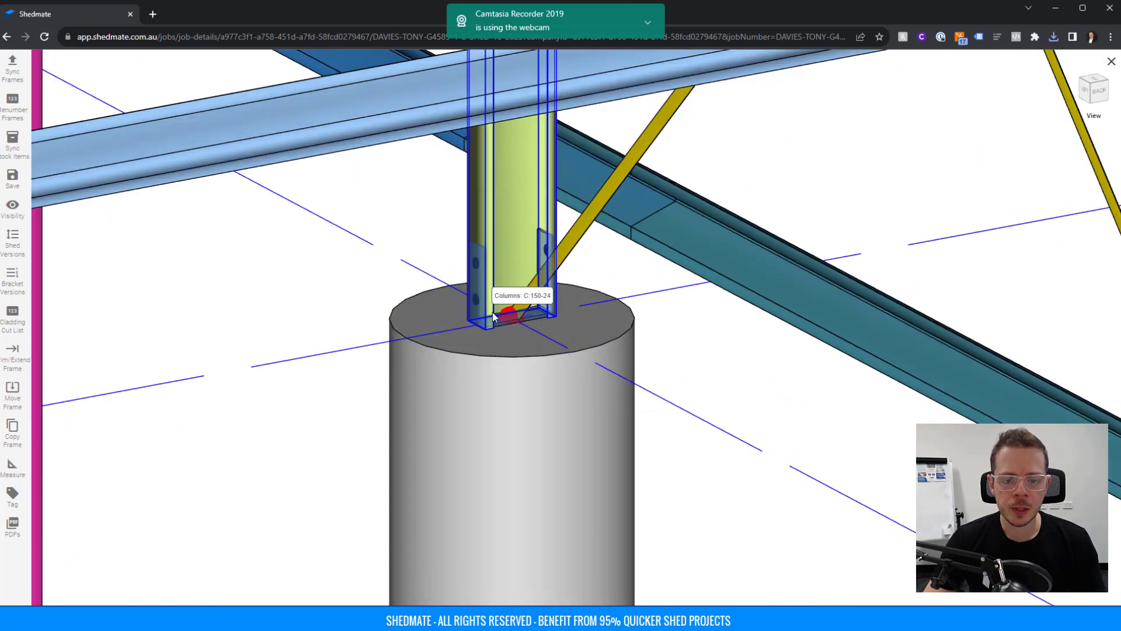
Generate the Concrete Plans PDF with A4 settings and download it.
click(13, 525)
scroll(35, 496, down, 1)
click(34, 504)
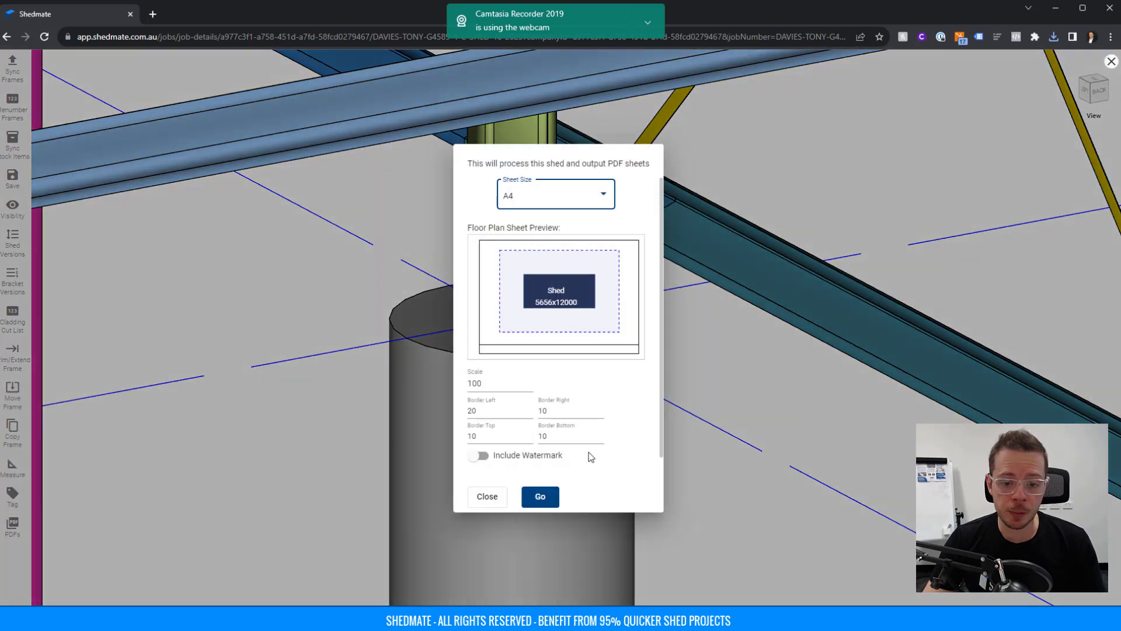
click(546, 496)
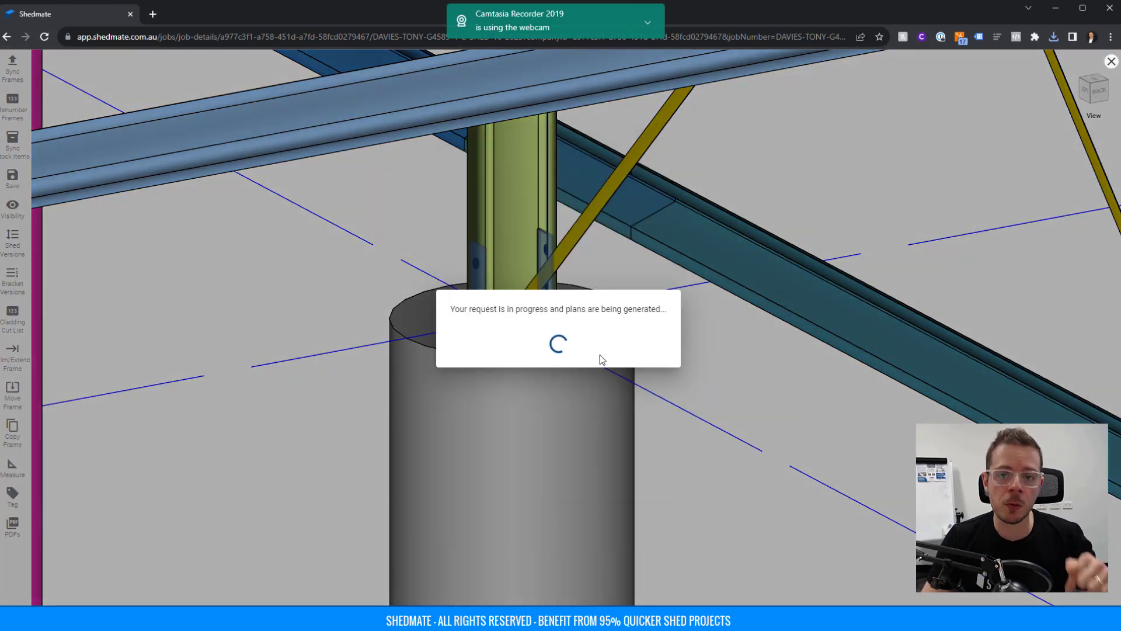
click(571, 331)
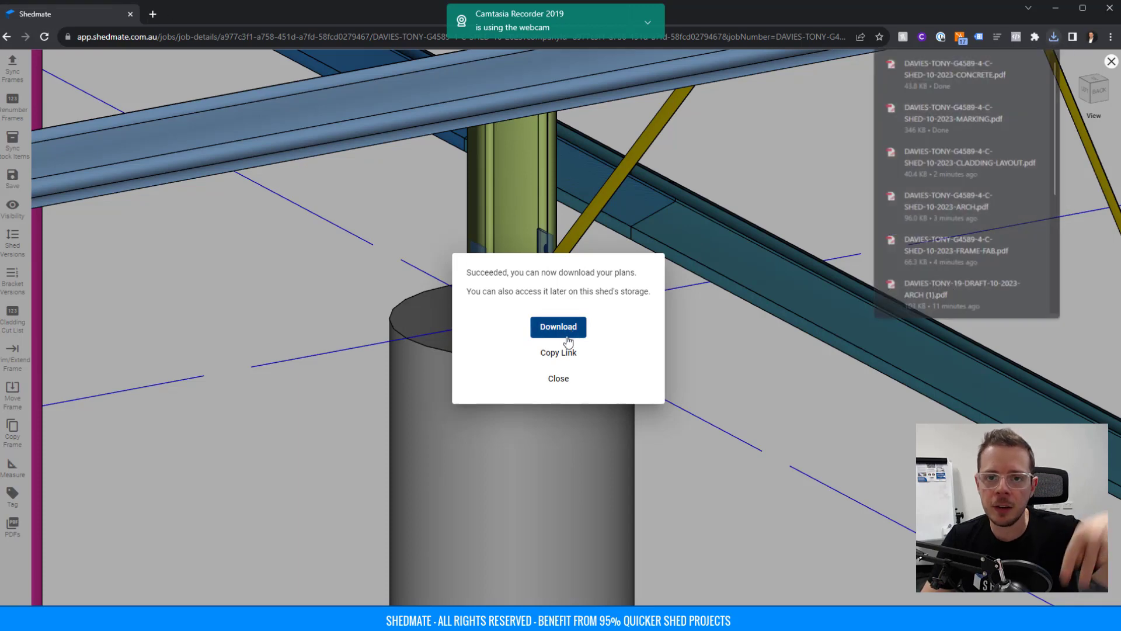
scroll(570, 319, down, 3)
ctrl+scroll(526, 286, down, 2)
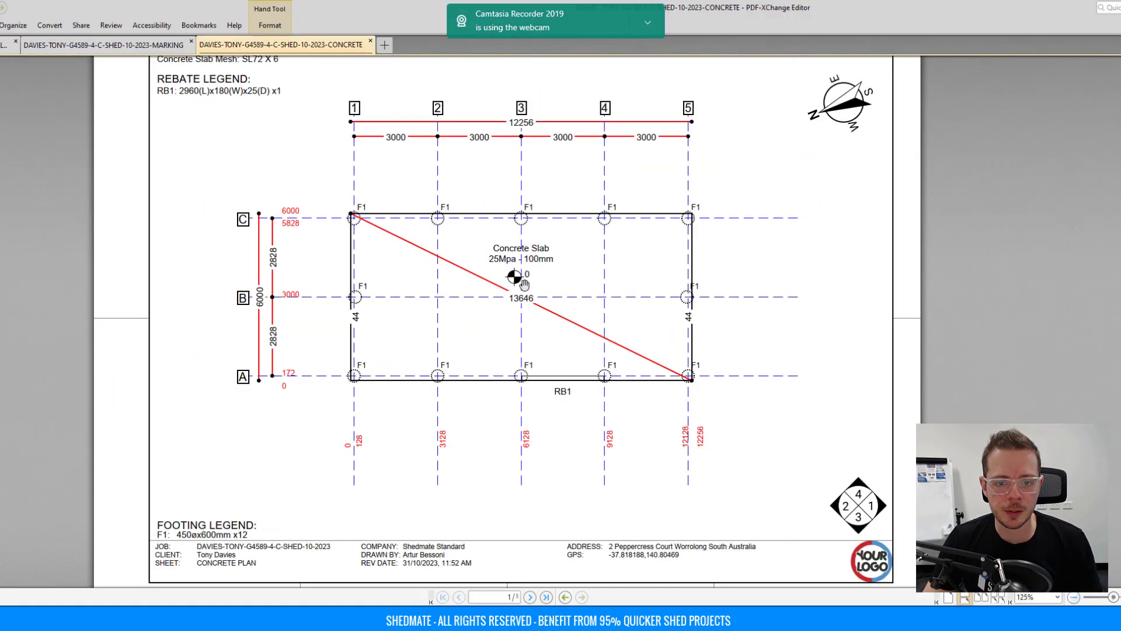
Scroll through concrete PDF pages 1–5, from slab plan to 450x600mm footing details and rebate plan.
scroll(524, 285, down, 5)
scroll(524, 285, down, 4)
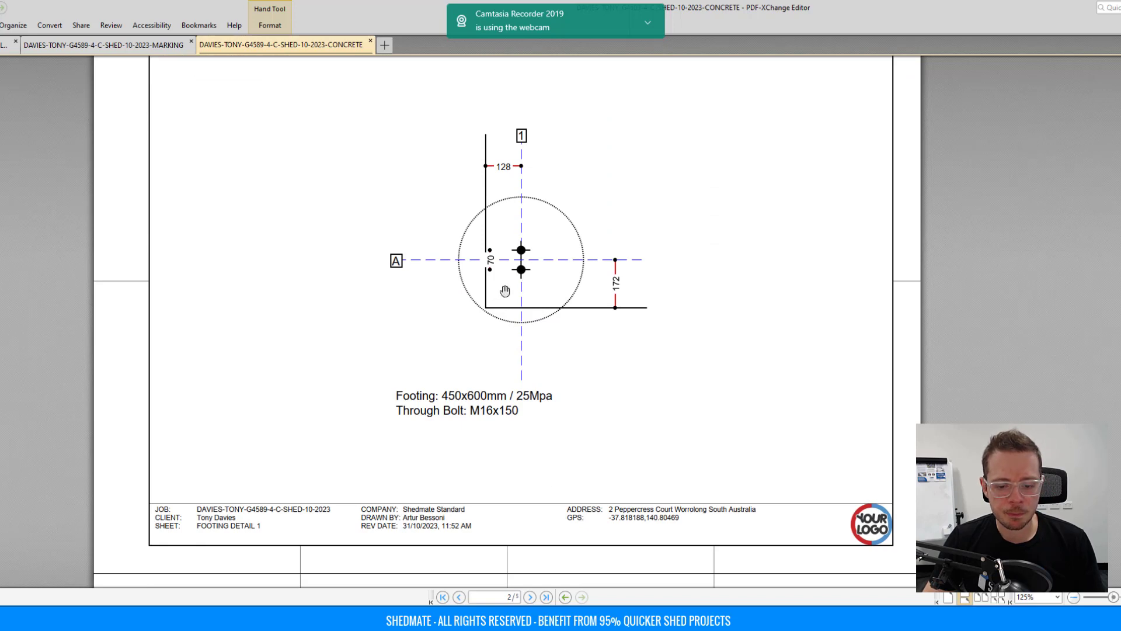
scroll(511, 297, up, 1)
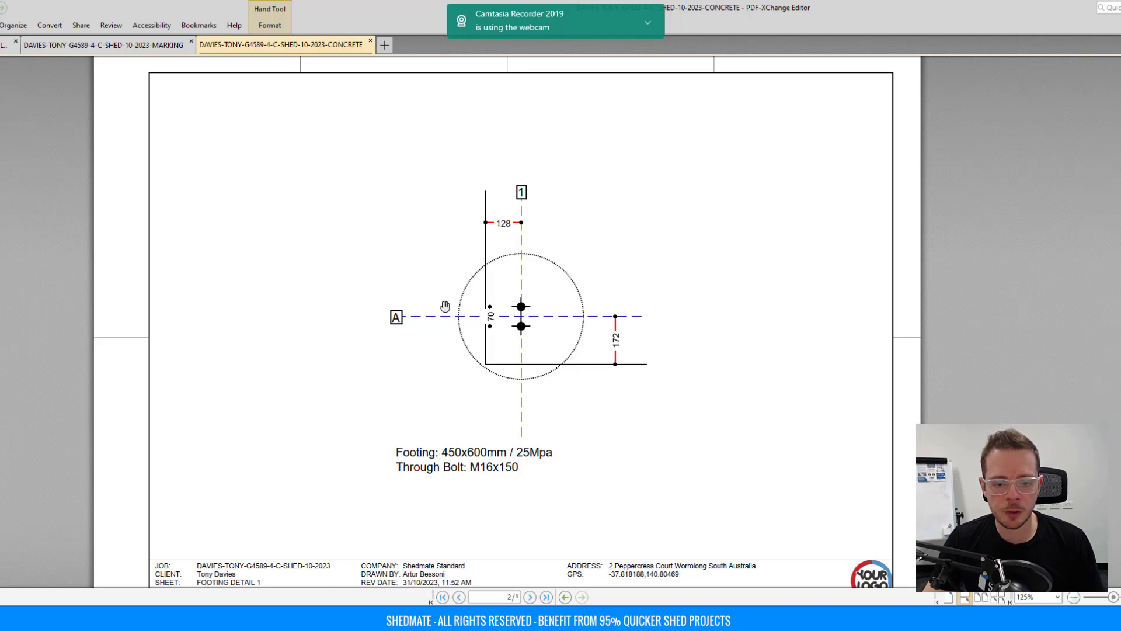
scroll(536, 329, down, 20)
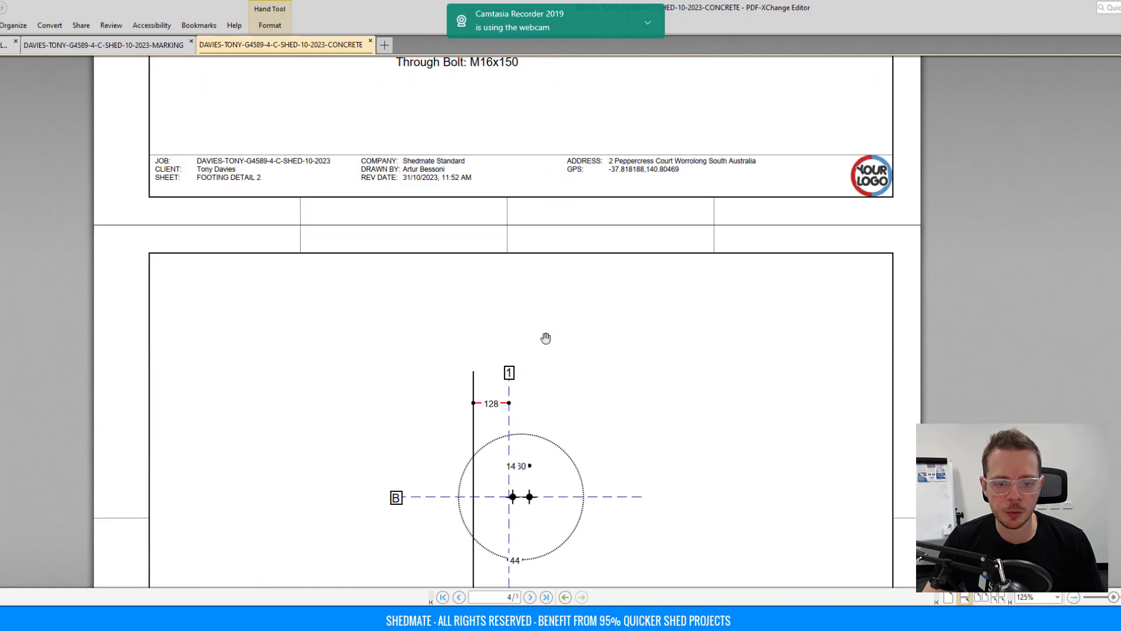
scroll(546, 338, down, 7)
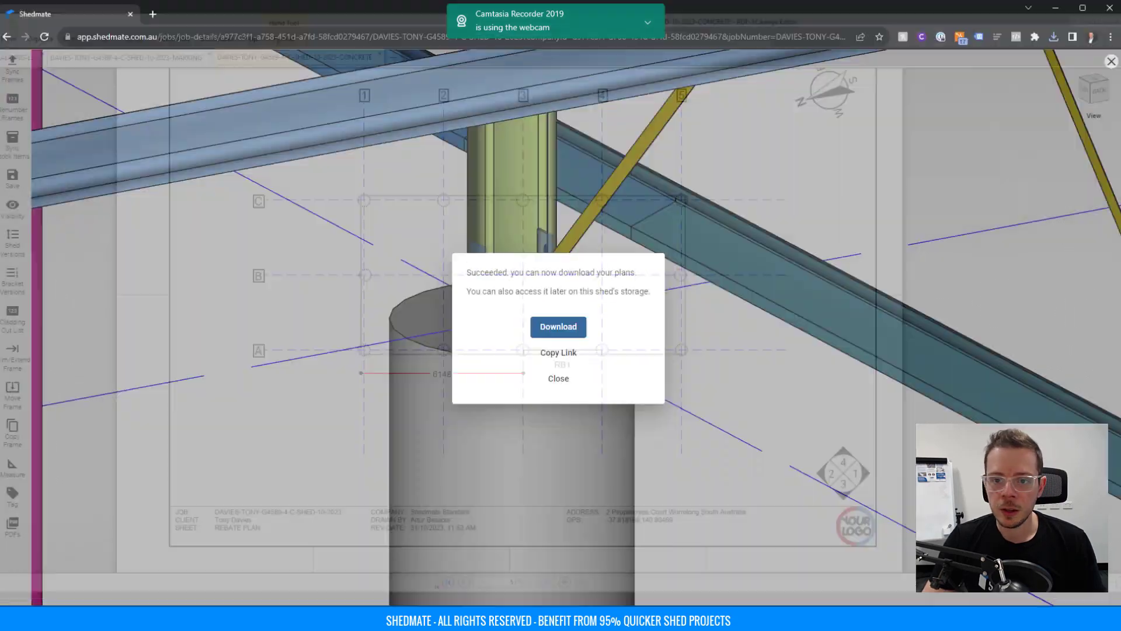
scroll(821, 220, up, 5)
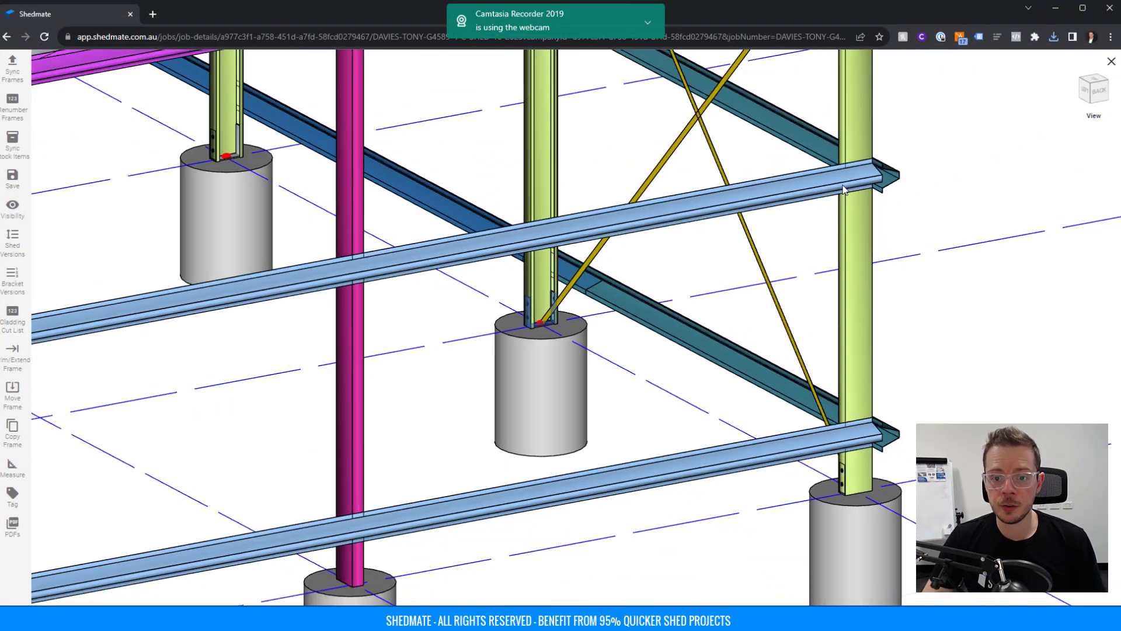
Orbit the shed into full view, close the 3D viewer, and open the job's Orders list.
scroll(840, 191, down, 10)
middle_drag(251, 318, 534, 370)
drag(534, 370, 708, 364)
middle_drag(773, 288, 687, 377)
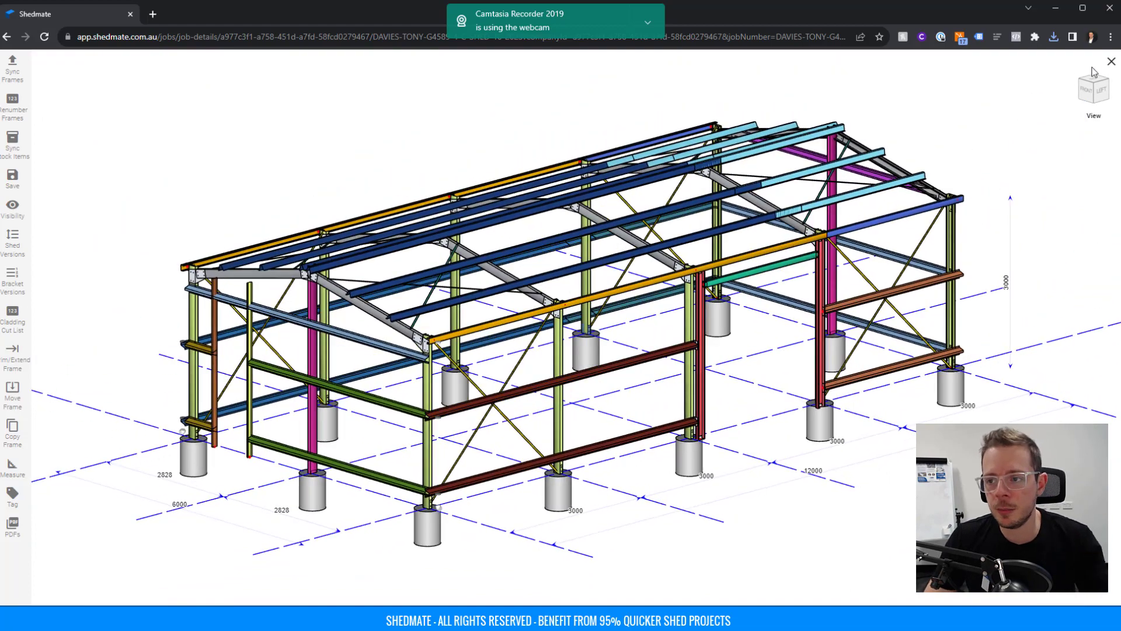
click(1111, 62)
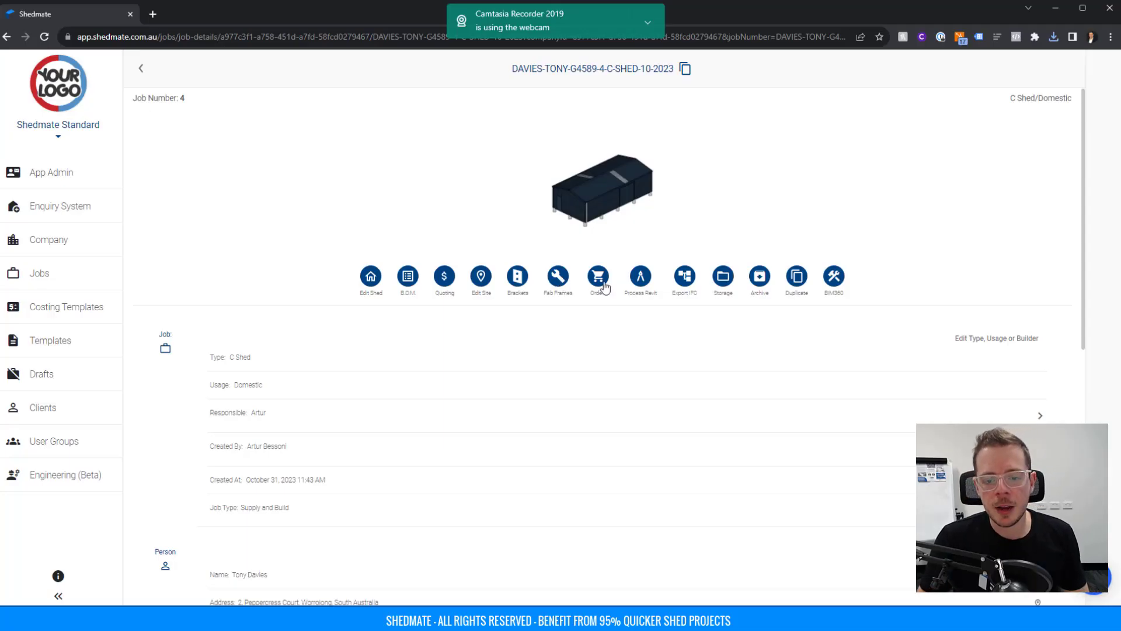
click(598, 279)
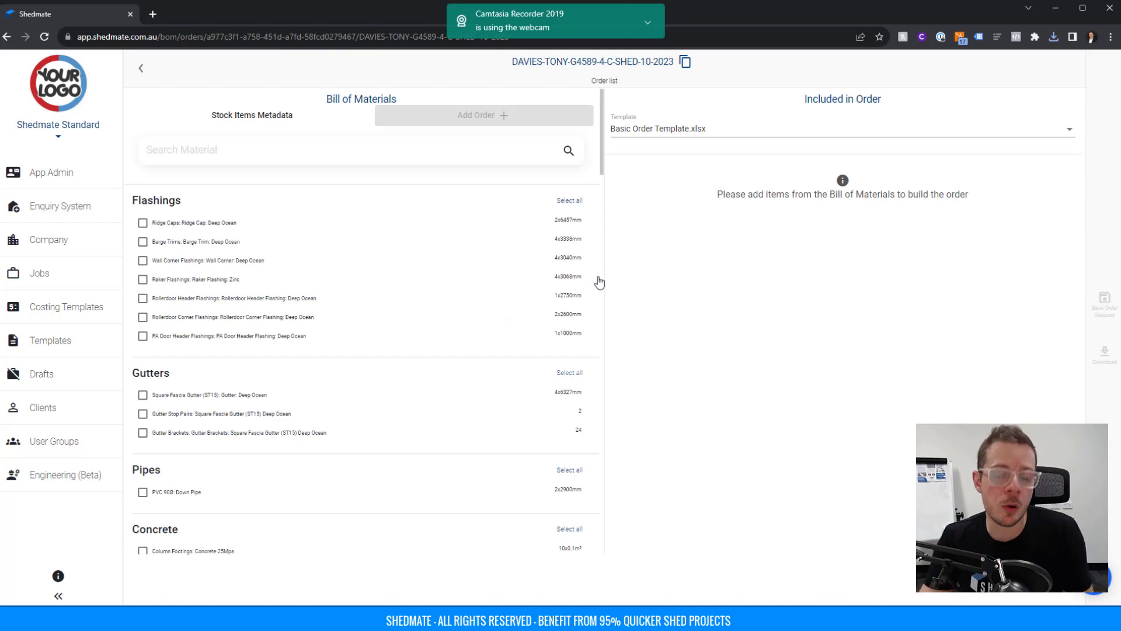
Select all Flashings, Gutters and Pipes items and add them as a new order.
click(567, 201)
click(568, 374)
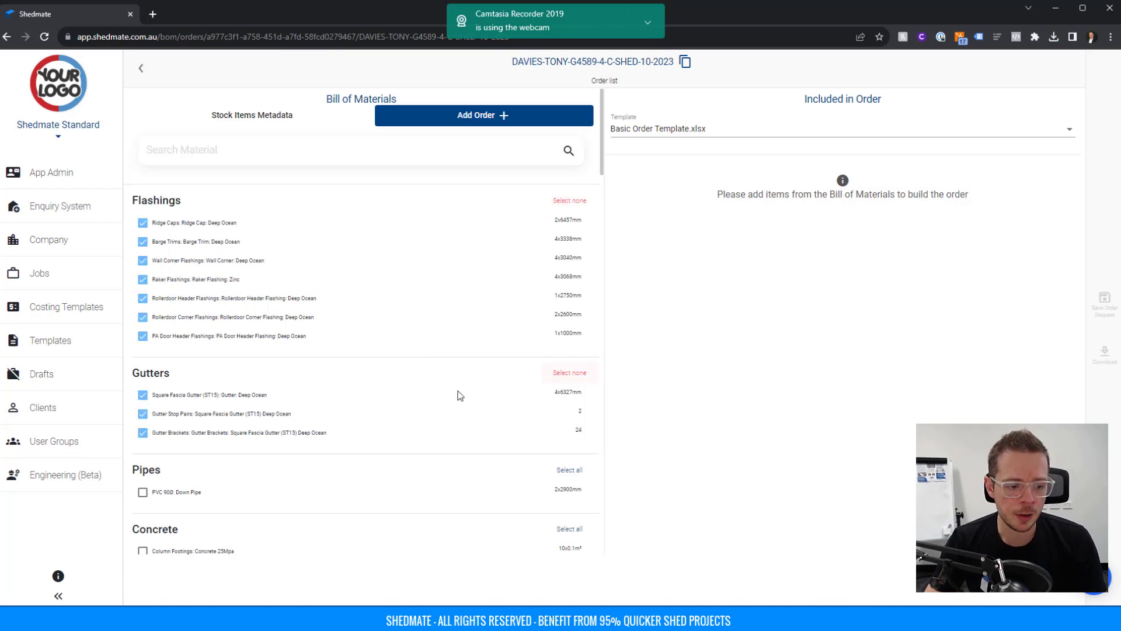
scroll(458, 391, down, 3)
click(566, 297)
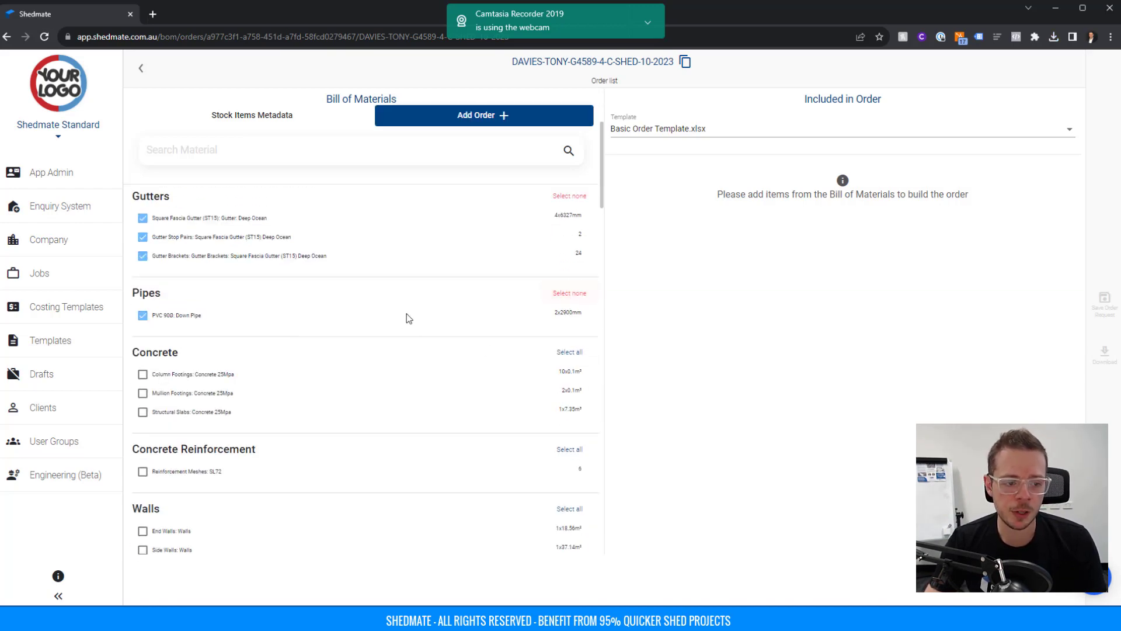
scroll(409, 318, up, 3)
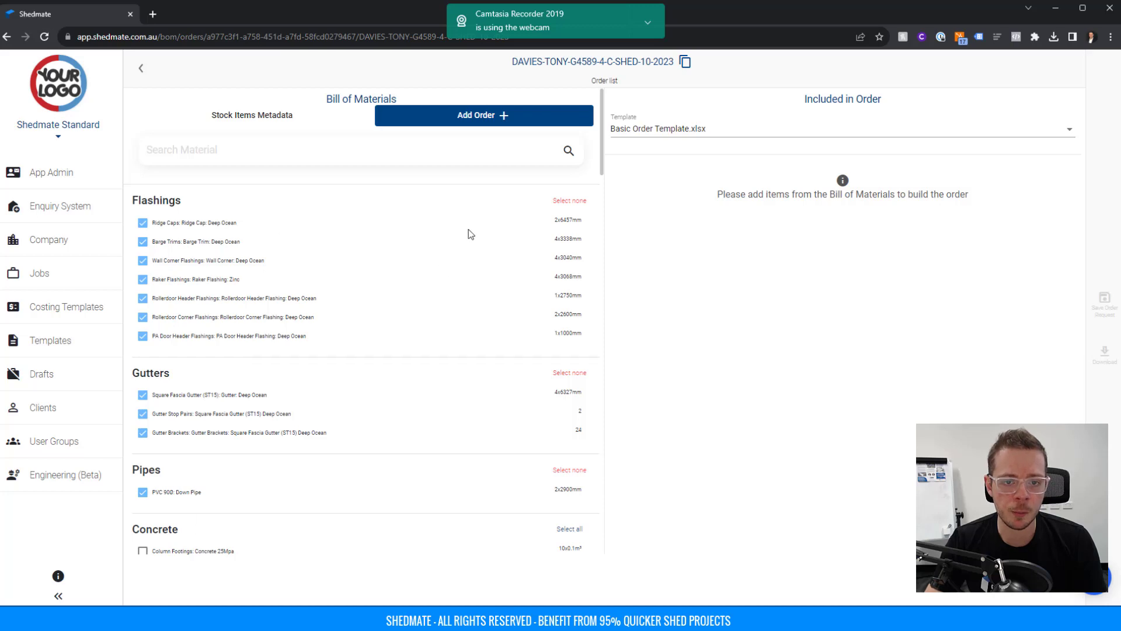
click(482, 117)
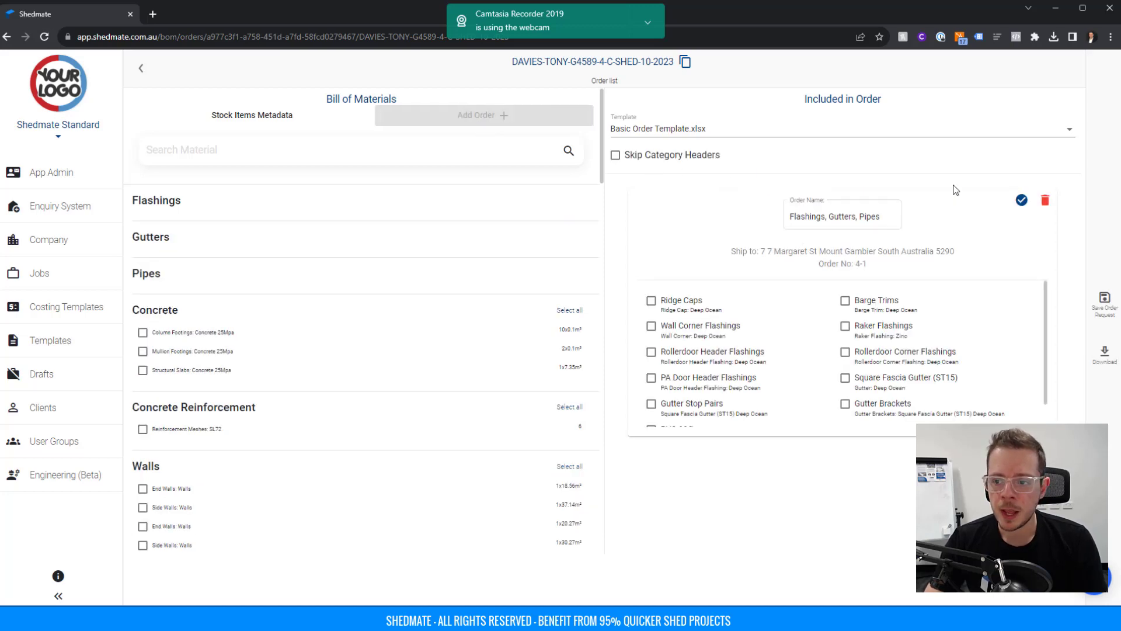
Set the order to ship to the job site address with number 4-1, and confirm.
click(801, 251)
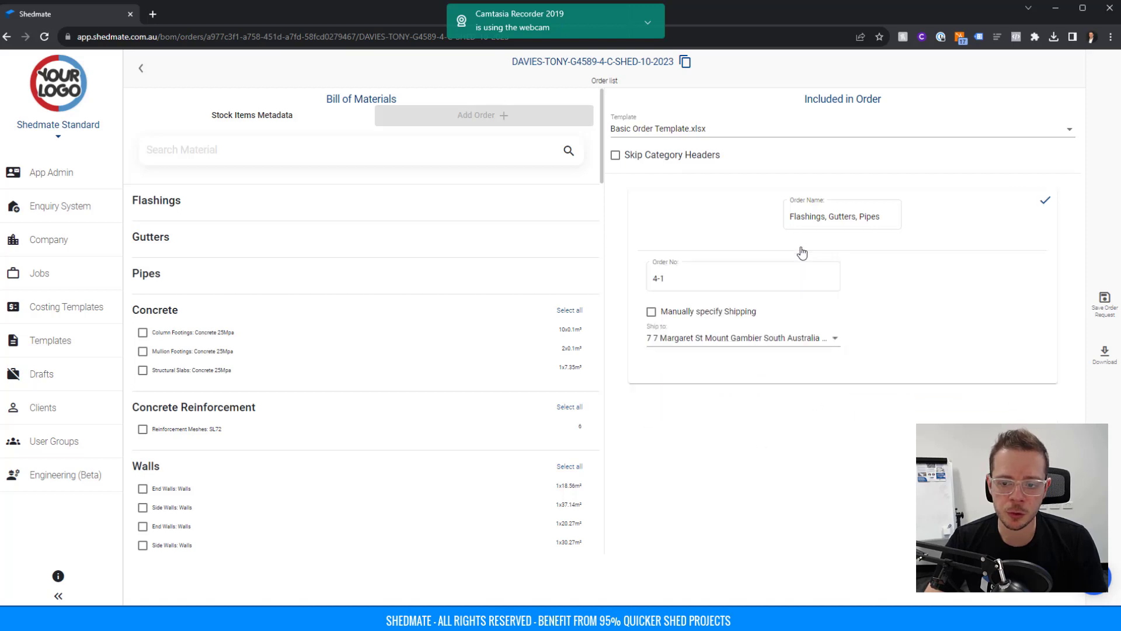
click(674, 339)
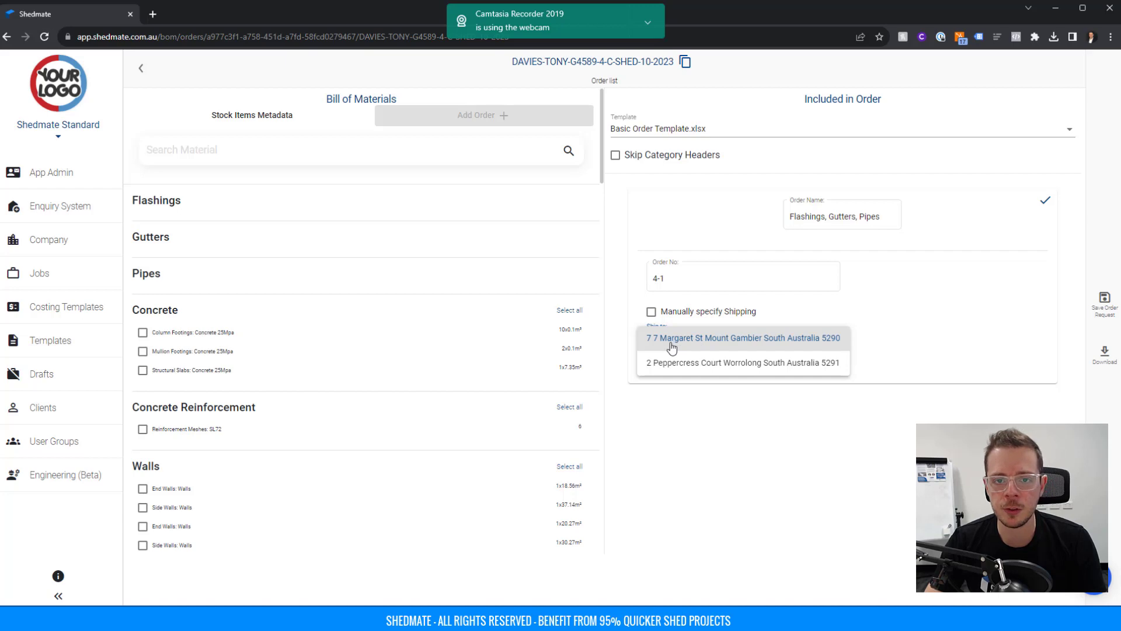
click(673, 364)
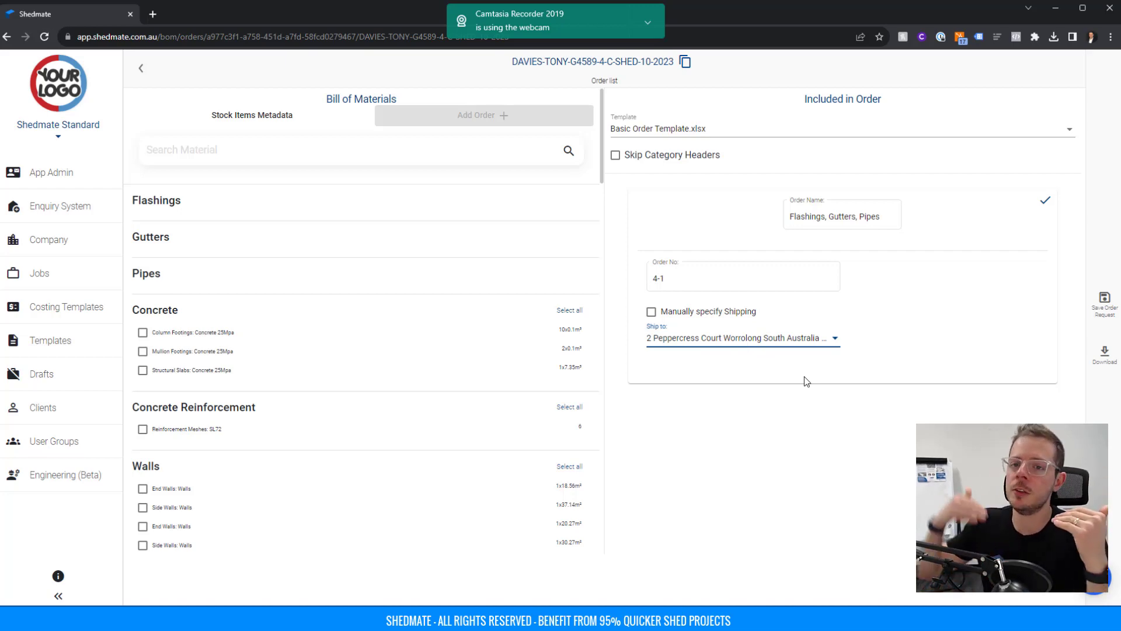
click(690, 275)
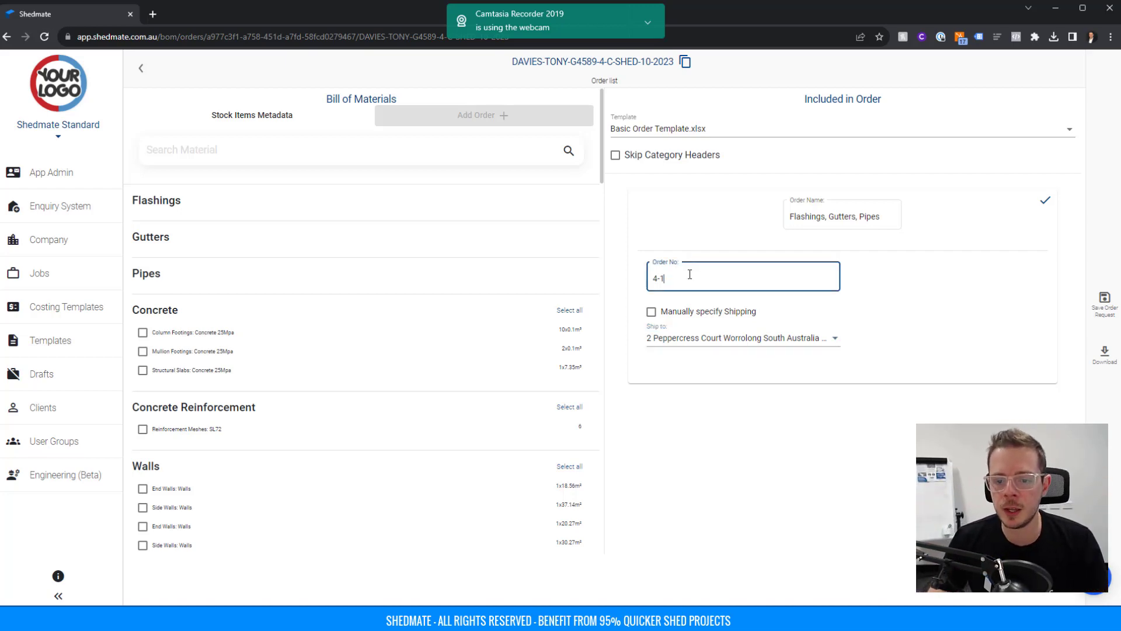
click(1040, 202)
scroll(701, 321, down, 1)
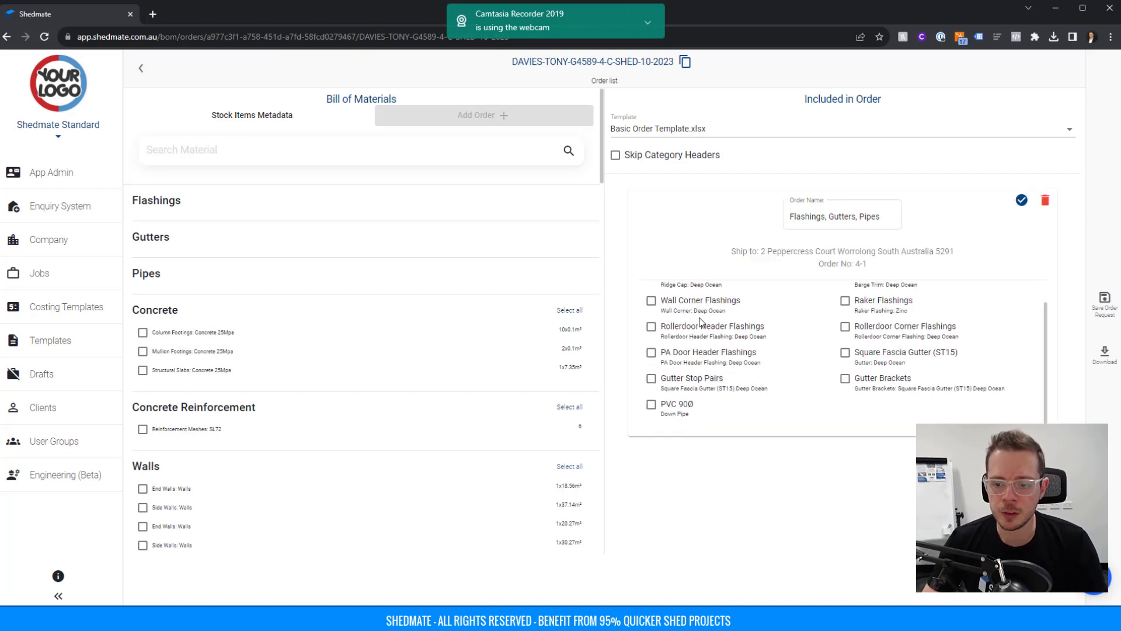
Tick Rollerdoor Header Flashings, save the order request, and download it as an Excel spreadsheet.
click(651, 327)
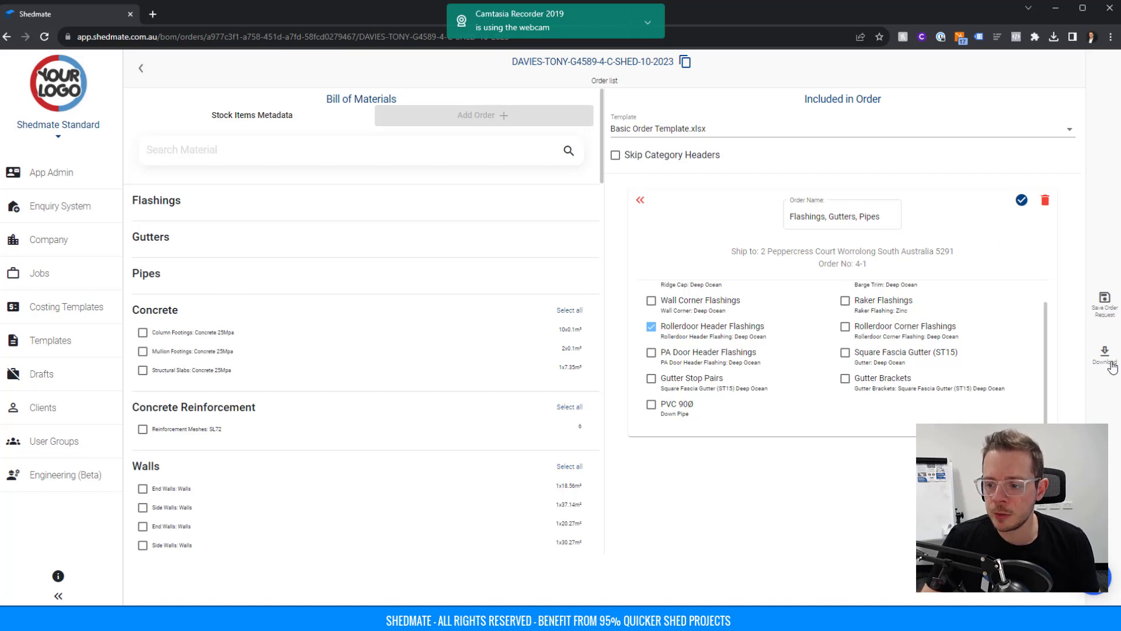
click(1103, 310)
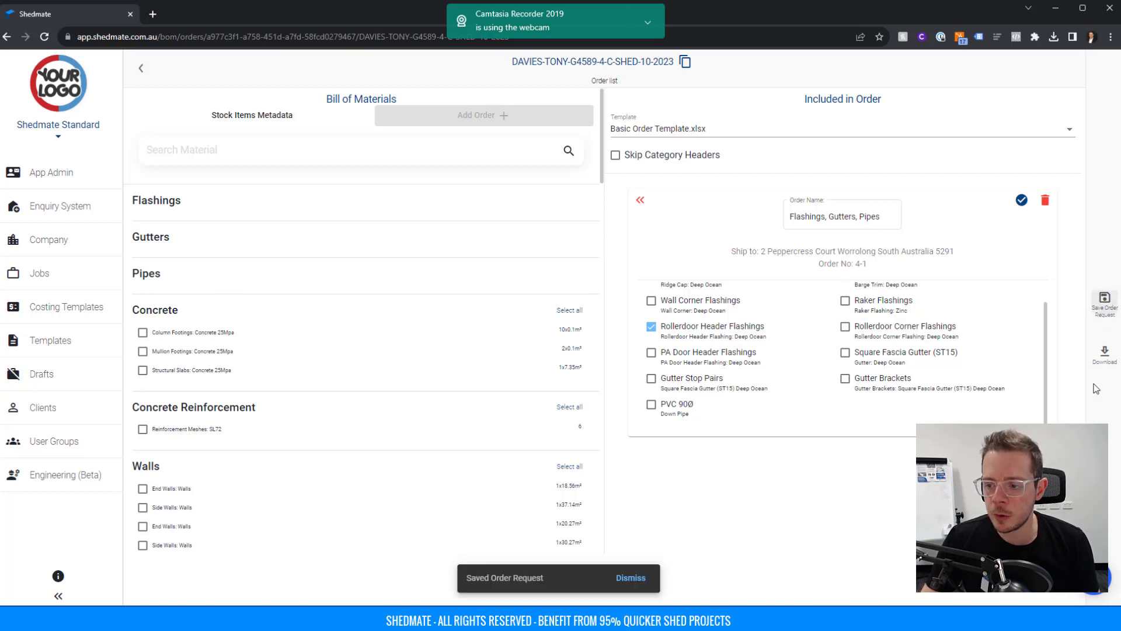
click(1104, 353)
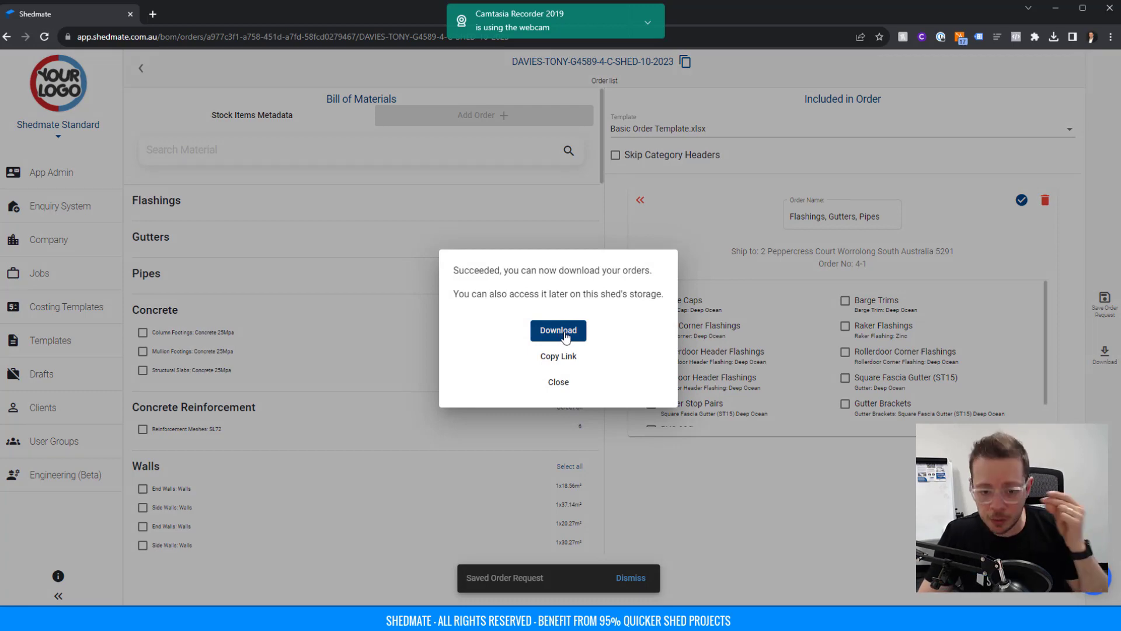
click(564, 331)
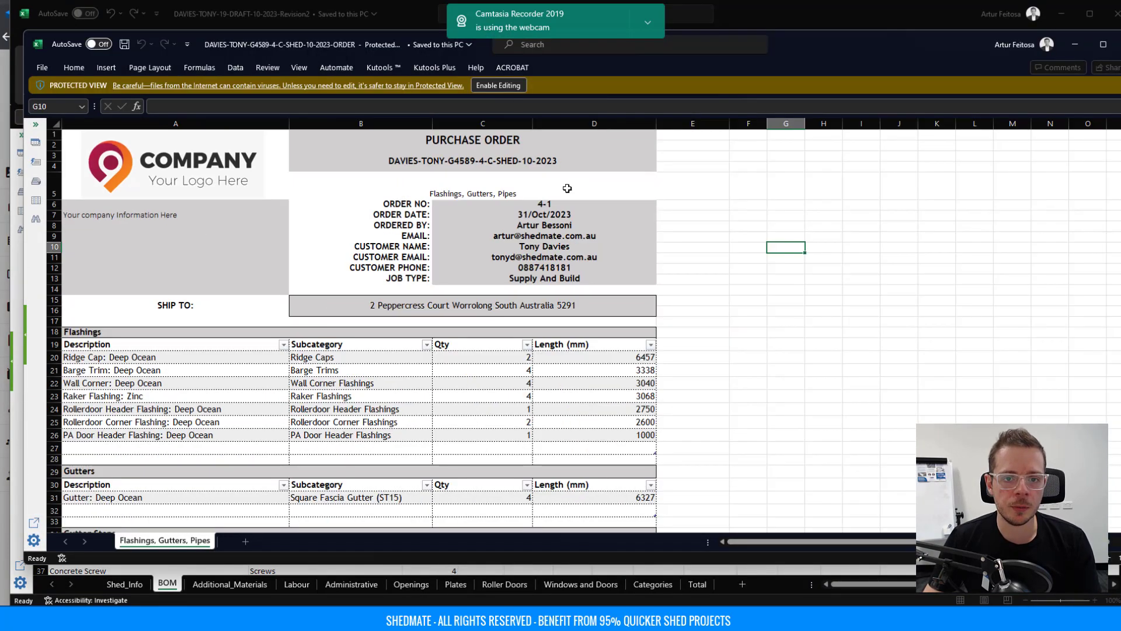
Enable editing, enlarge the workbook, and check the order reference, details, job type and ship-to address.
click(497, 86)
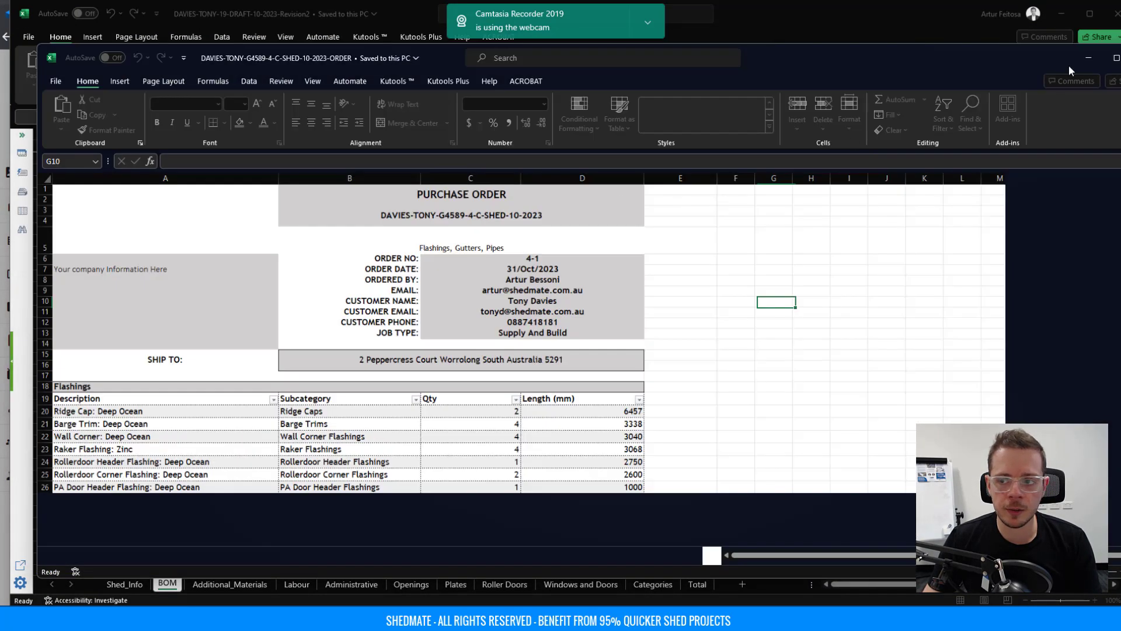
double_click(1078, 64)
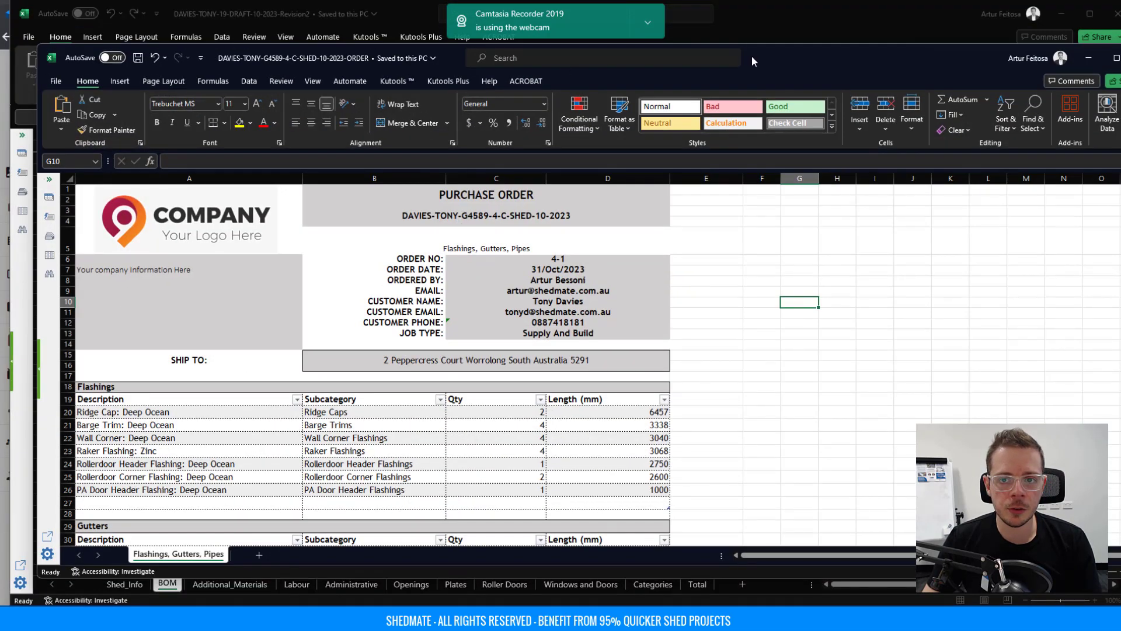
drag(754, 57, 712, 5)
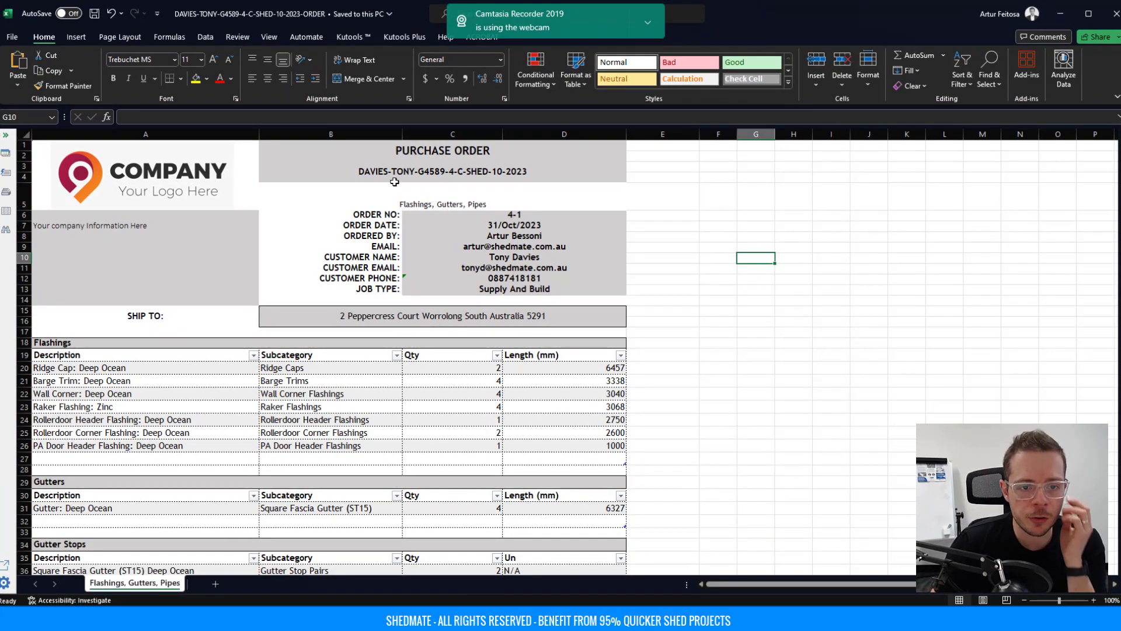
click(453, 172)
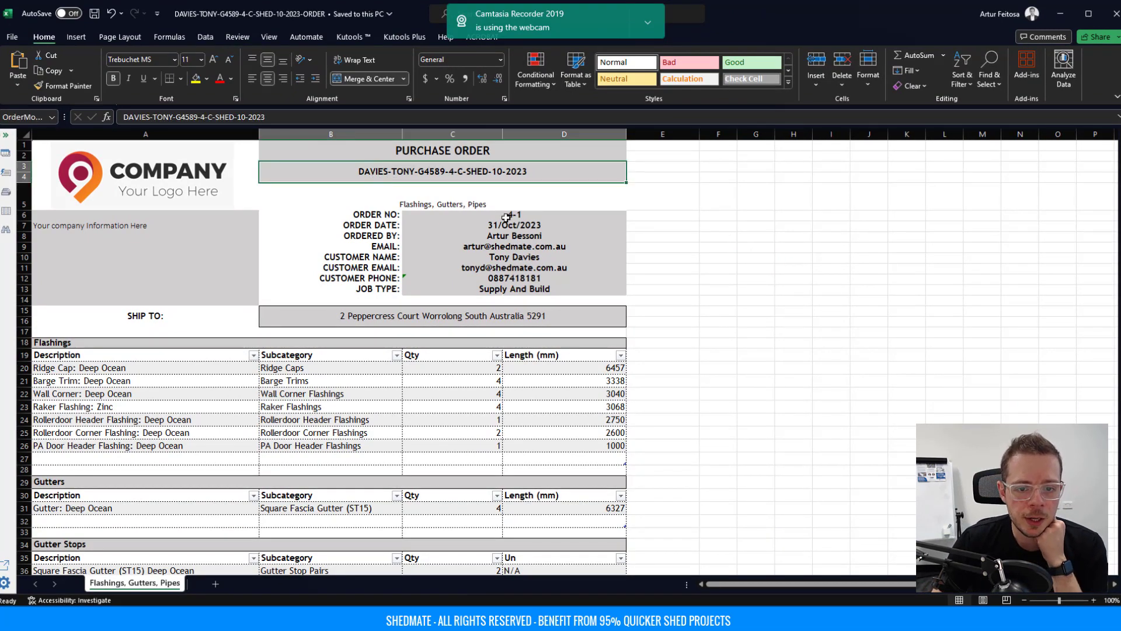
drag(506, 215, 507, 247)
drag(902, 196, 899, 269)
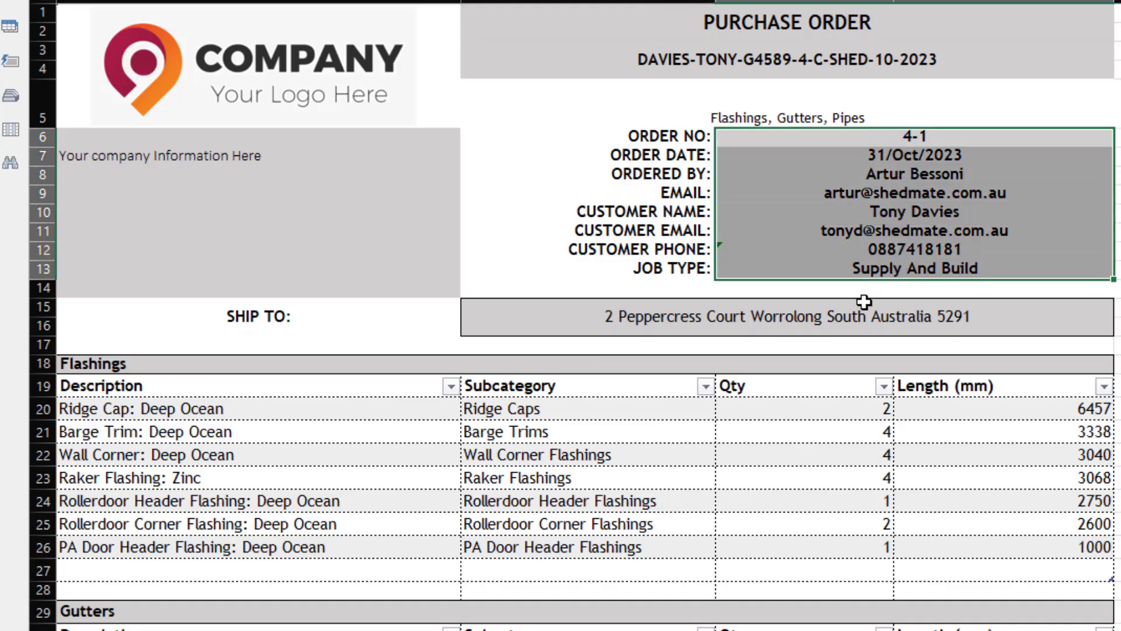
click(909, 323)
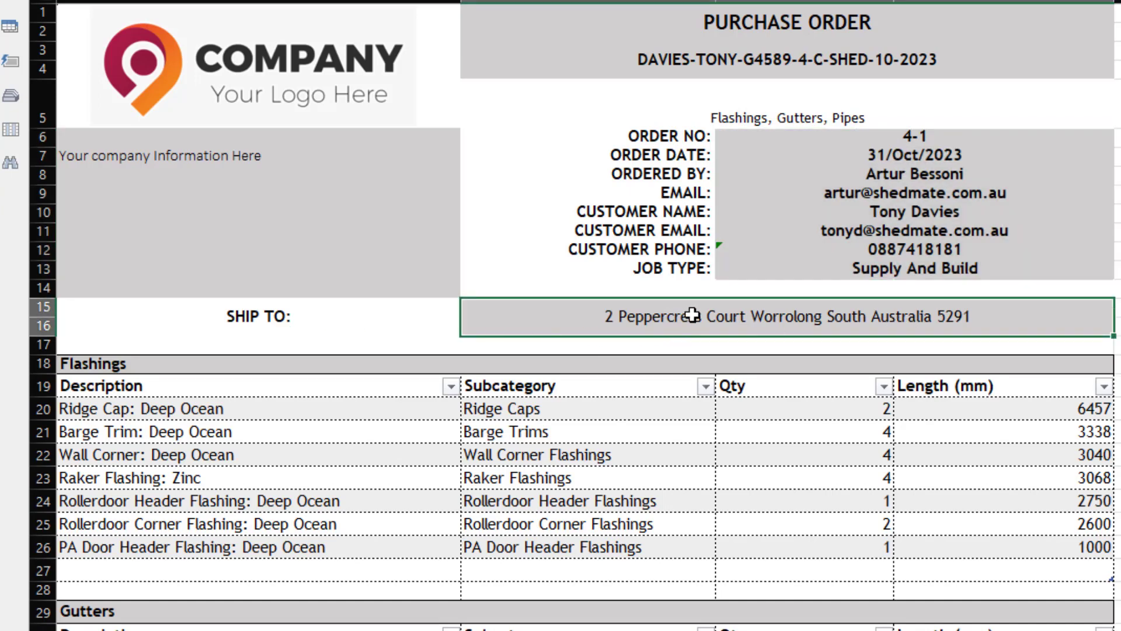
Review Ridge Caps (length 6457) through the gutter and down pipe tables, then minimise Excel.
scroll(243, 433, down, 3)
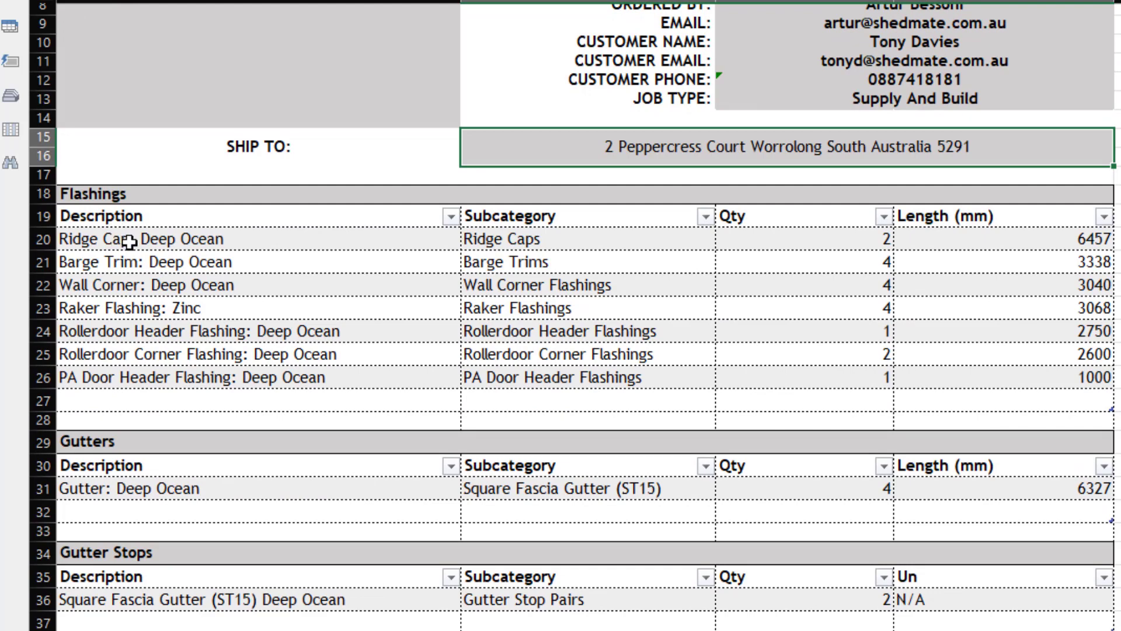
click(864, 242)
click(1059, 242)
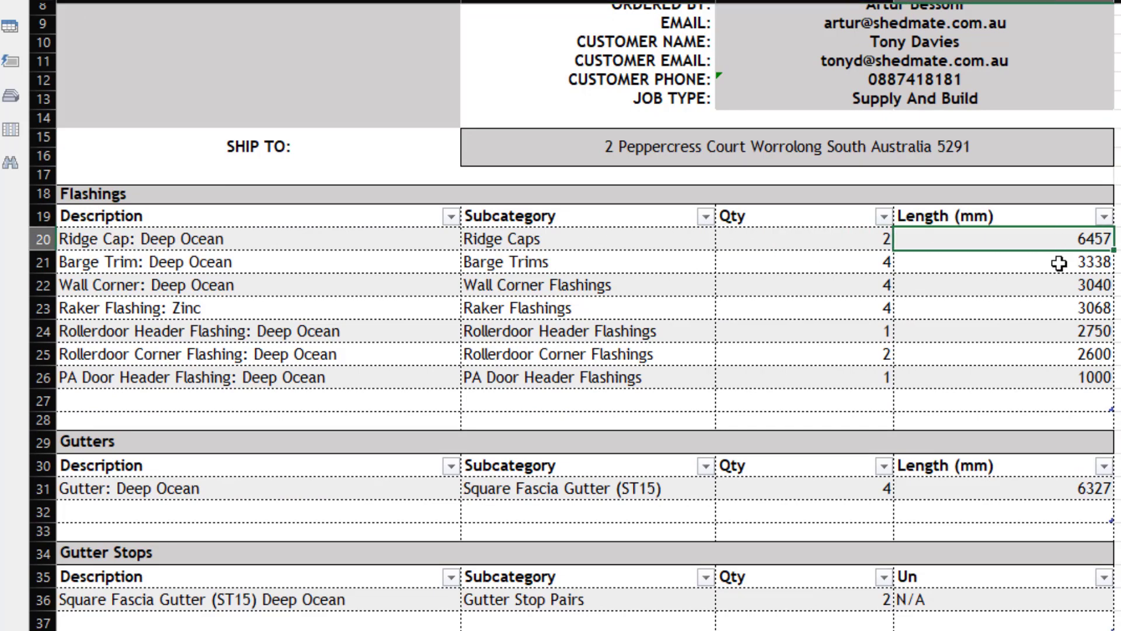
scroll(1034, 406, down, 3)
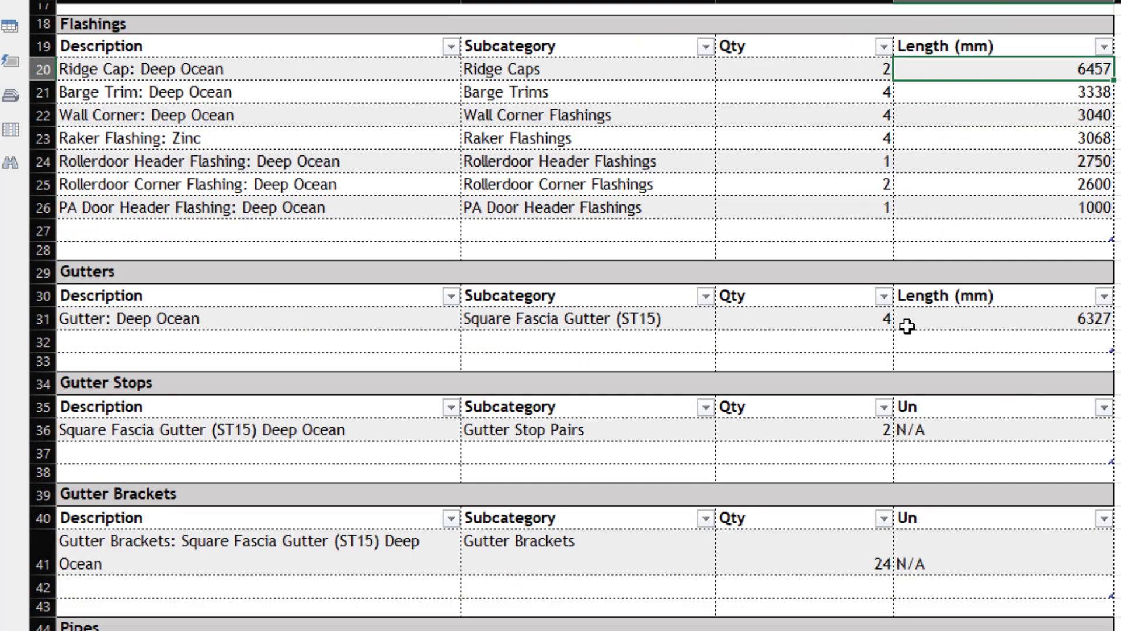
scroll(940, 427, down, 2)
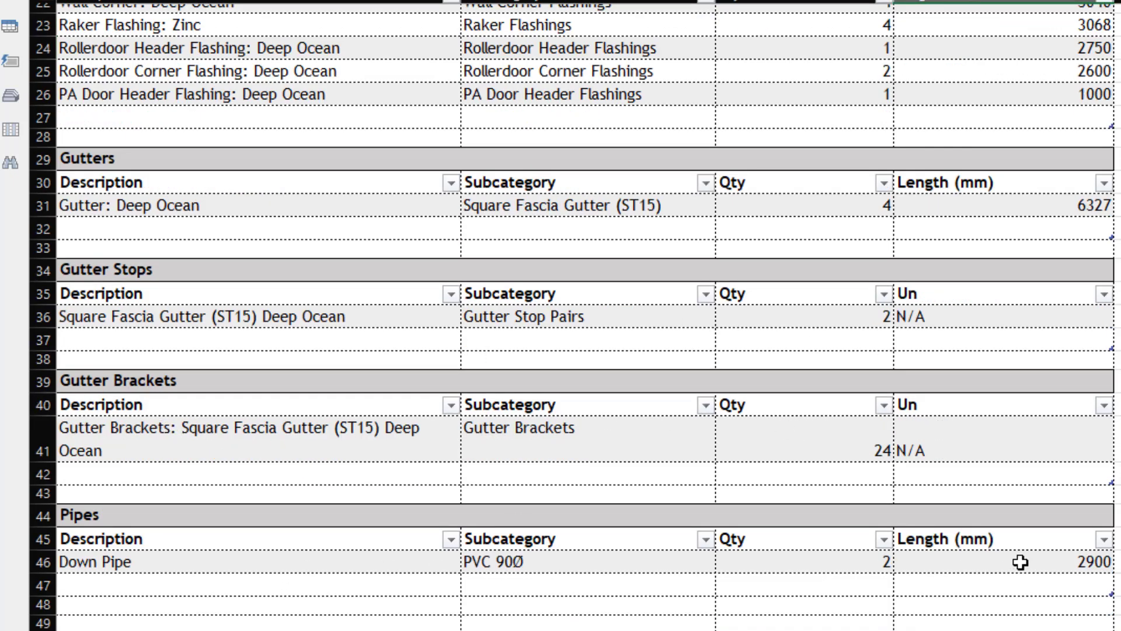
scroll(888, 551, up, 7)
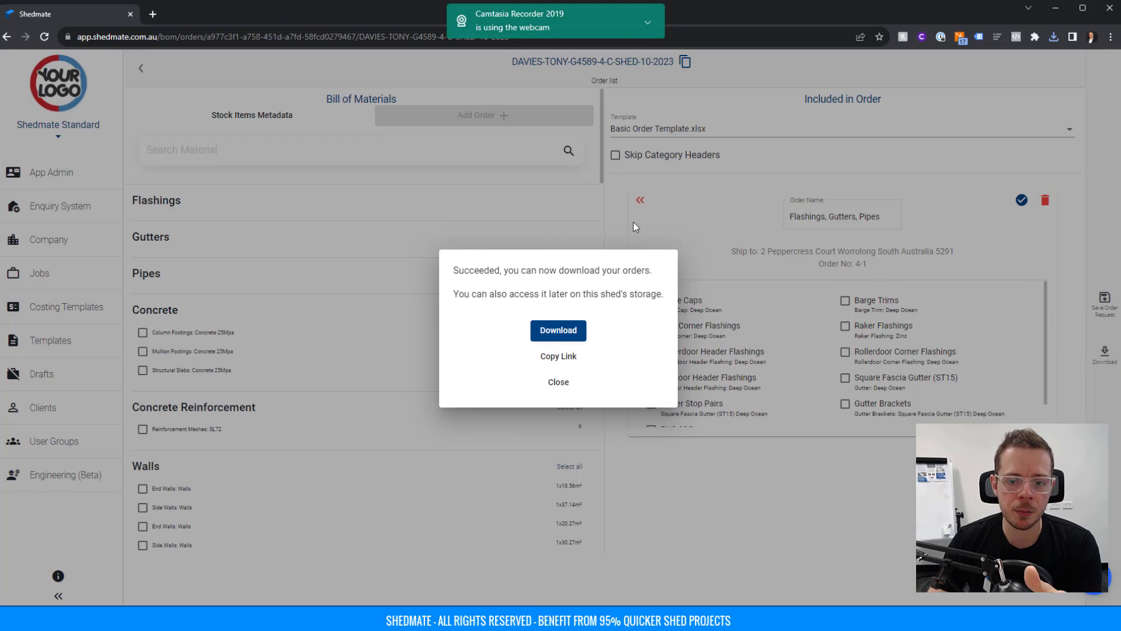
click(633, 221)
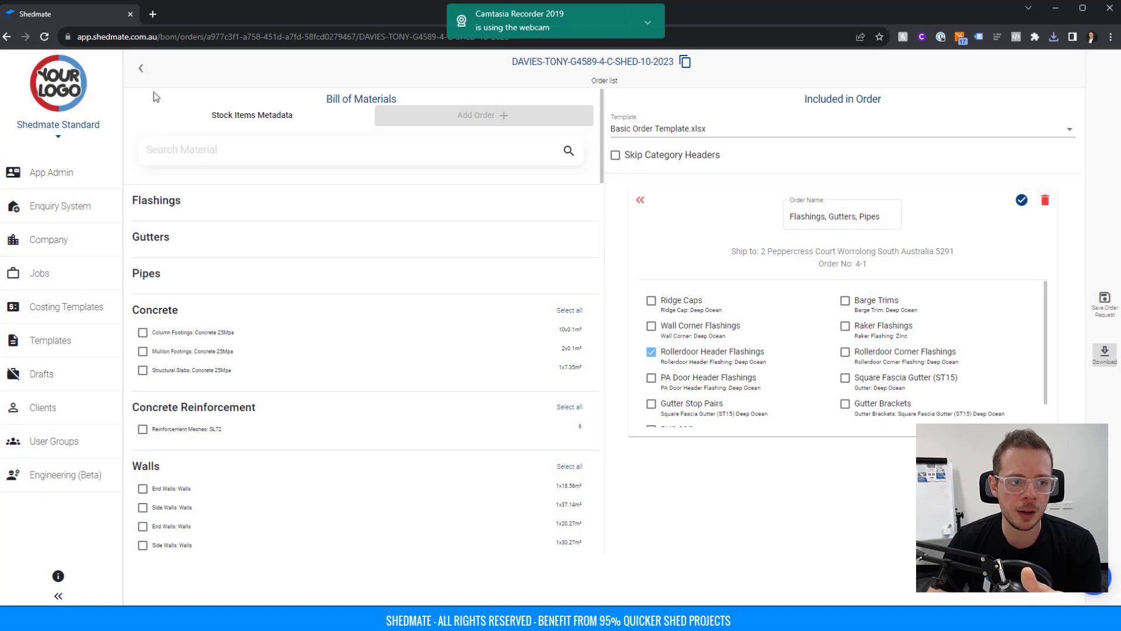
Open the newest shed job, G4589 C Shed, in the 3D designer.
click(48, 276)
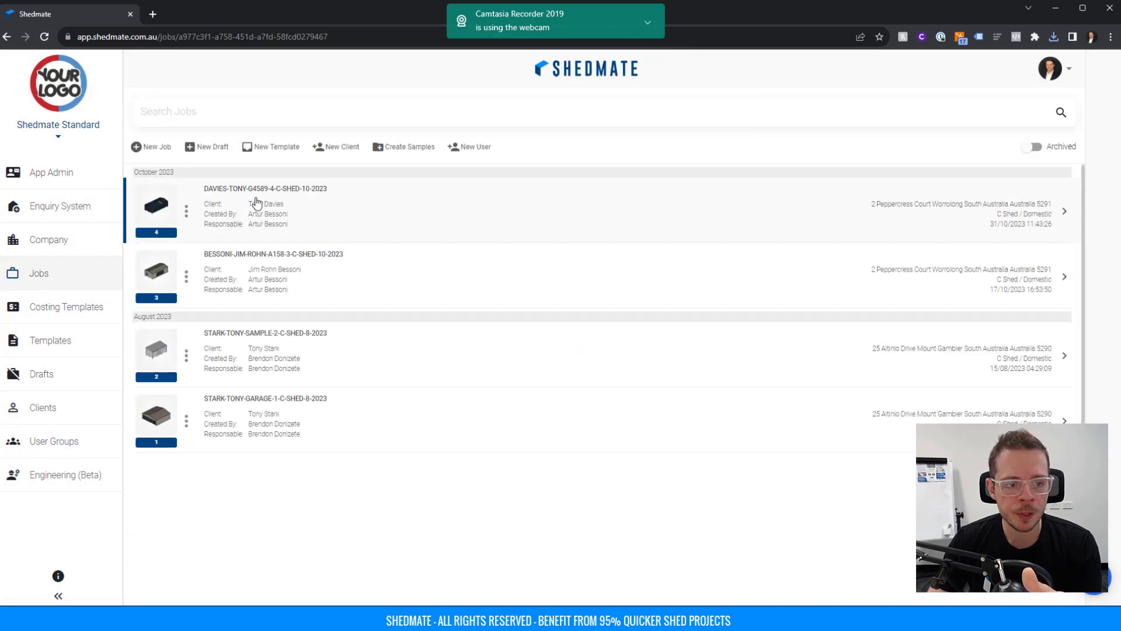
click(252, 207)
click(609, 190)
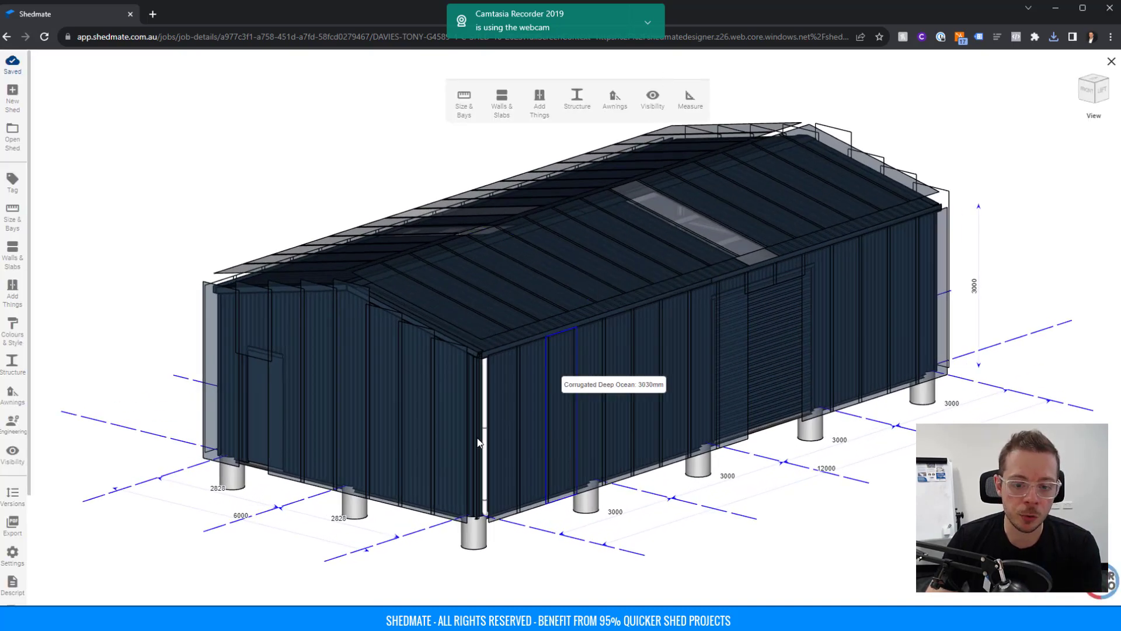
Inspect the 90-diameter downpipe from several angles, deselect it, and close the designer.
click(485, 409)
drag(486, 408, 568, 401)
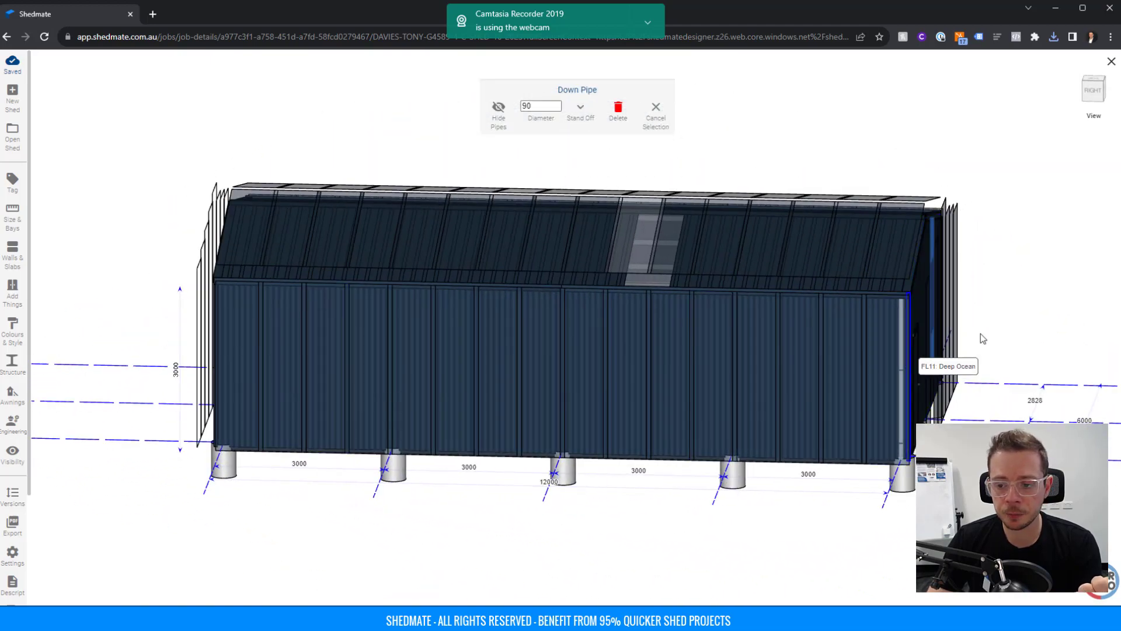
drag(908, 361, 756, 303)
scroll(755, 299, down, 3)
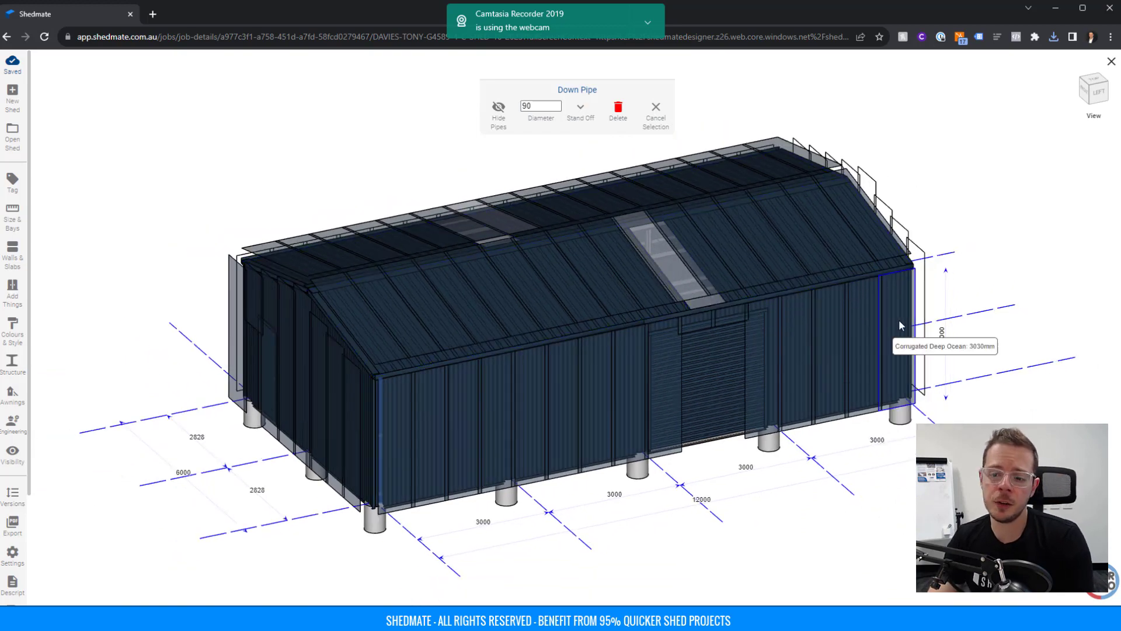
click(653, 112)
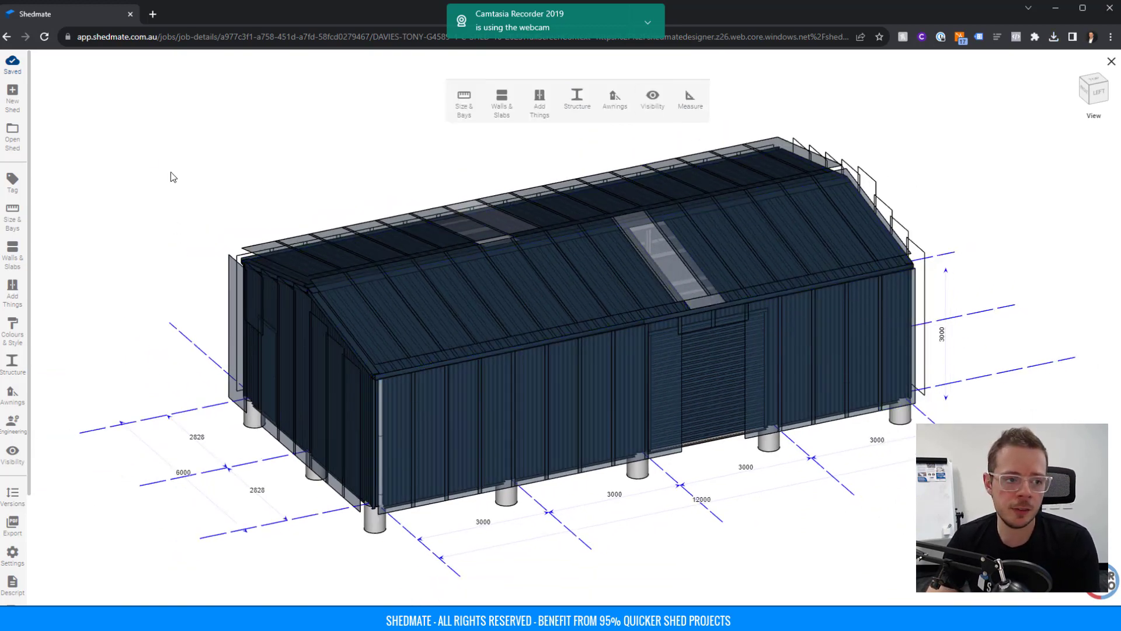
click(1110, 62)
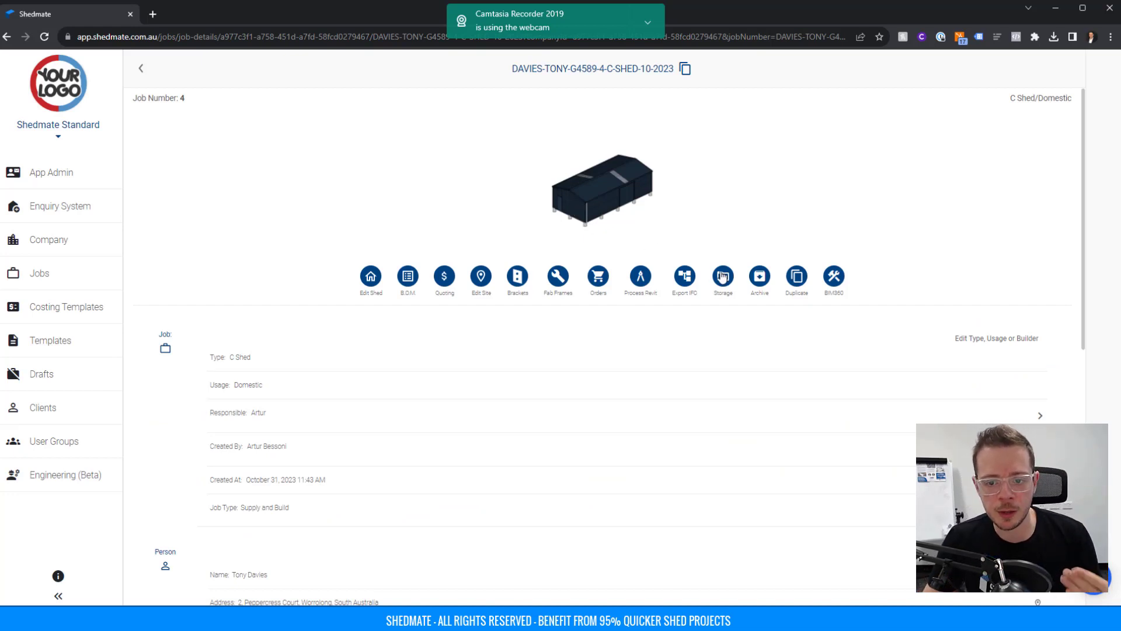
Open the job's Storage page listing the seven PDFs, frame zip and ORDER spreadsheet.
click(723, 277)
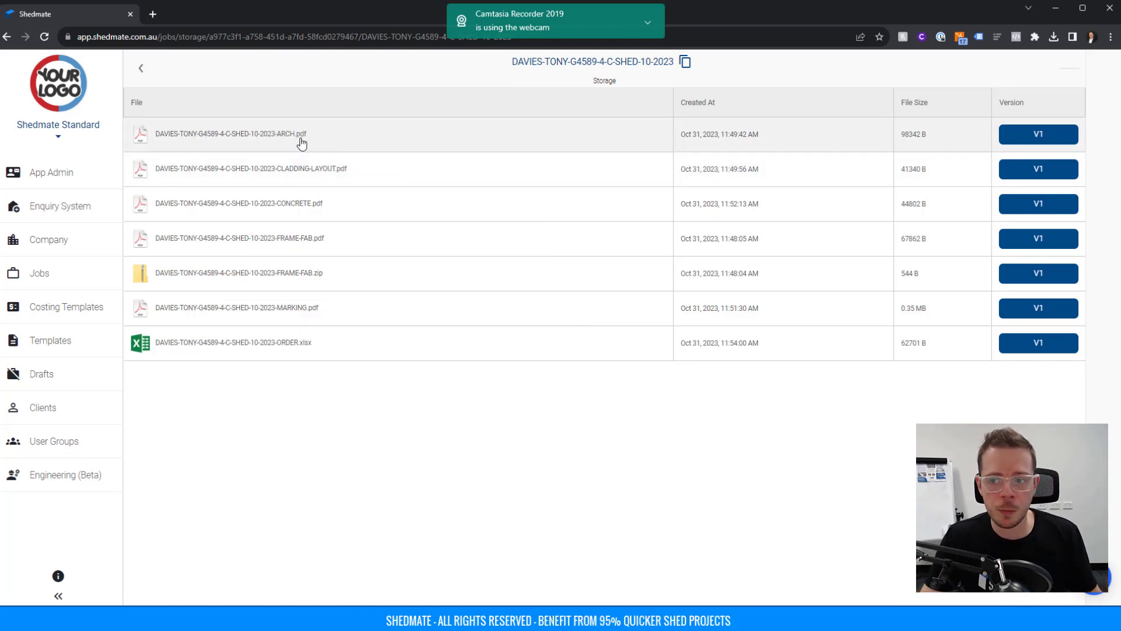
Copy the ARCH.pdf shareable link and return to the G4589 C Shed job page.
click(301, 143)
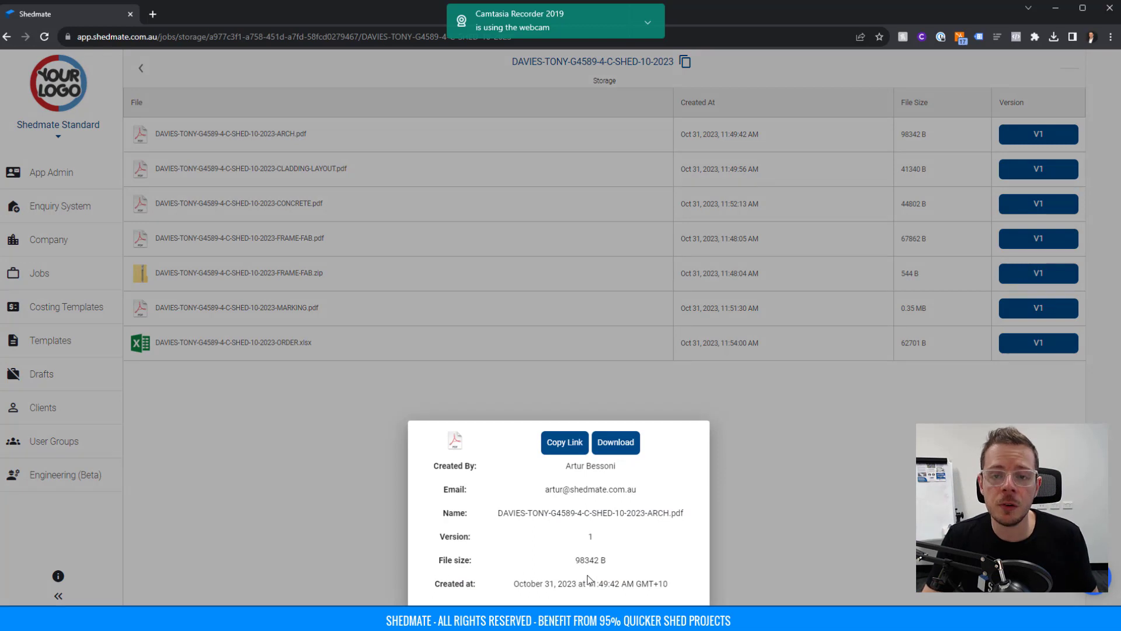
click(564, 446)
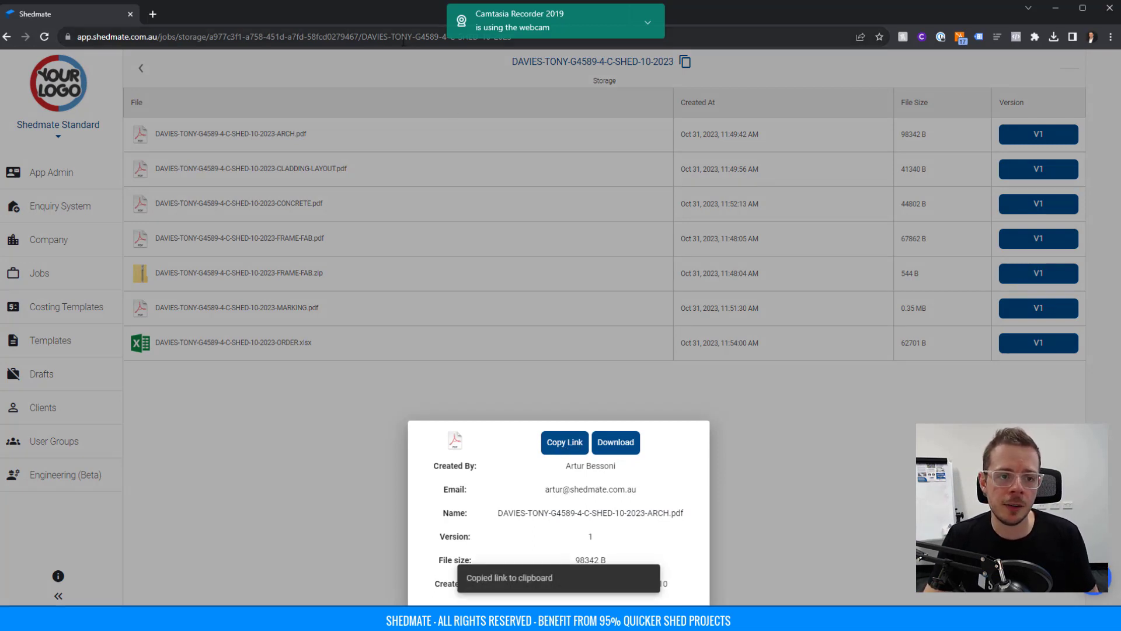
click(797, 419)
click(141, 76)
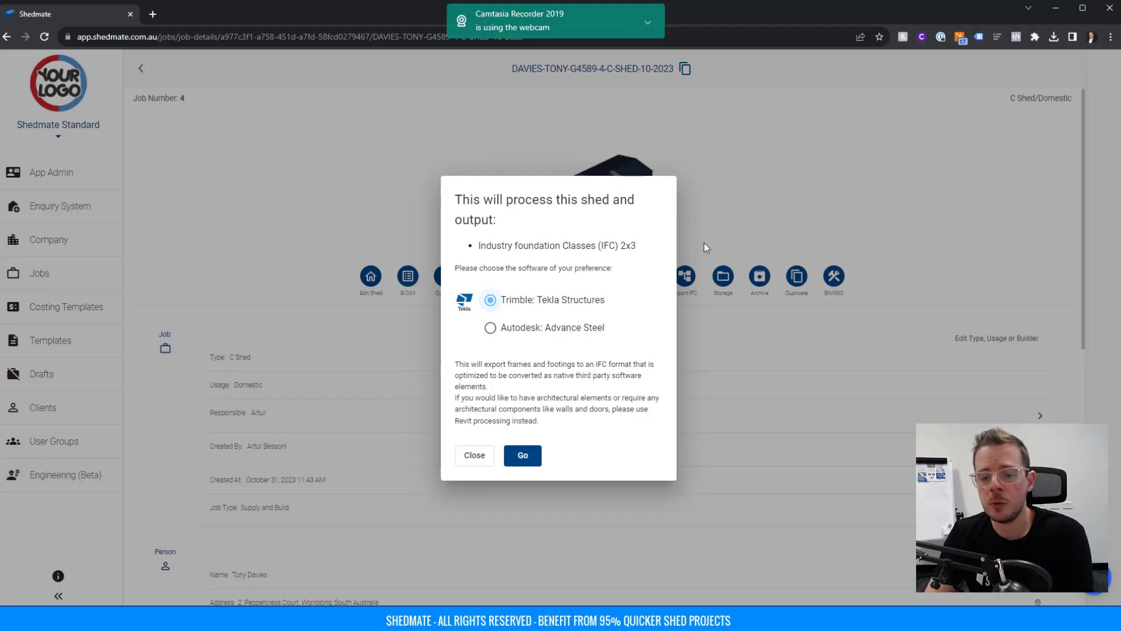
Export the frames and footings as IFC 2x3 for Trimble Tekla Structures.
click(759, 212)
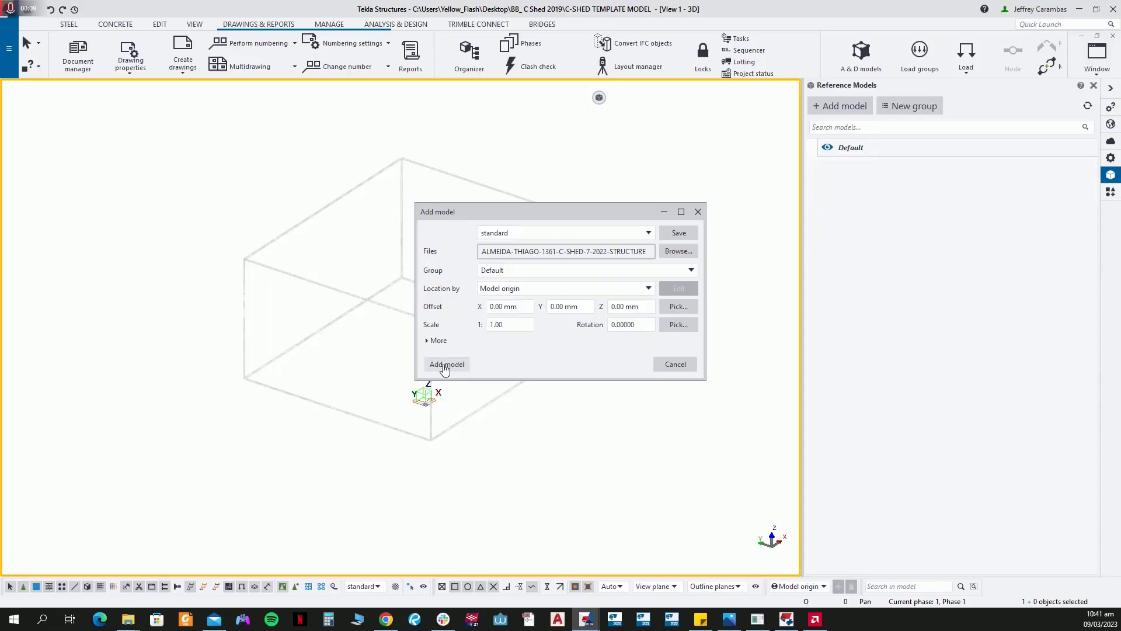
Insert the exported IFC C-shed model into Tekla as a reference model.
click(442, 364)
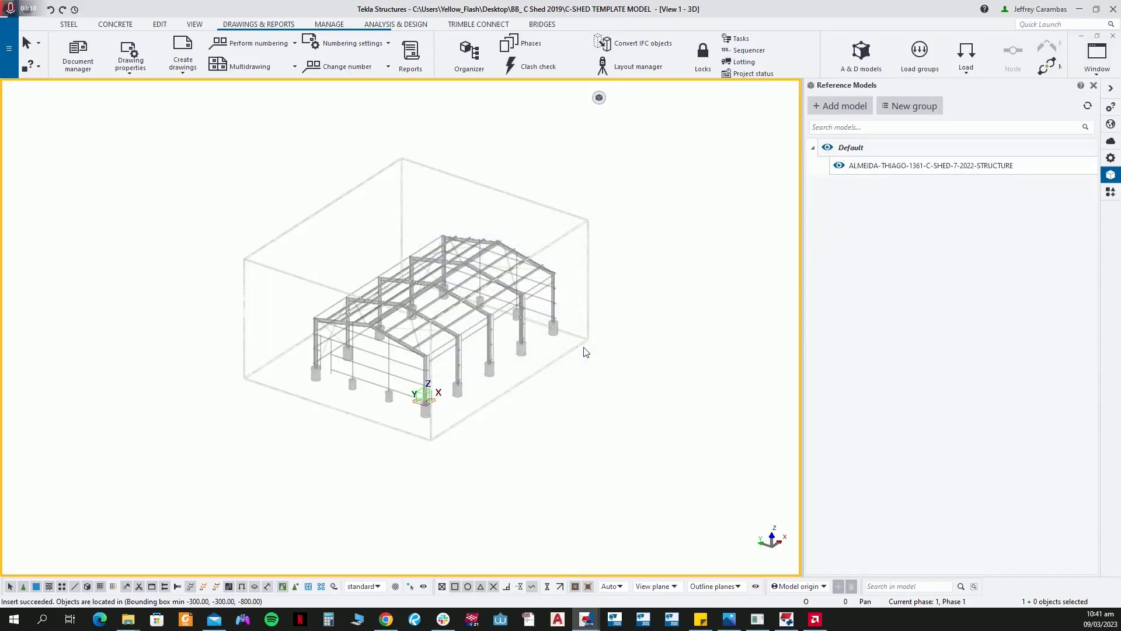
mouse_move(1058, 170)
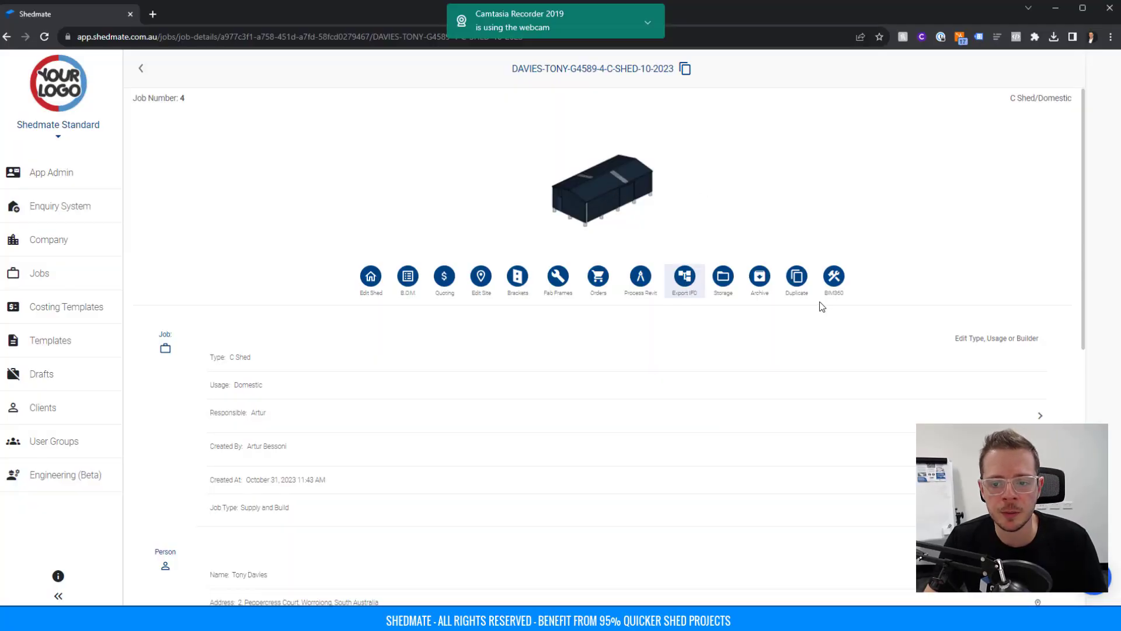
scroll(921, 281, down, 9)
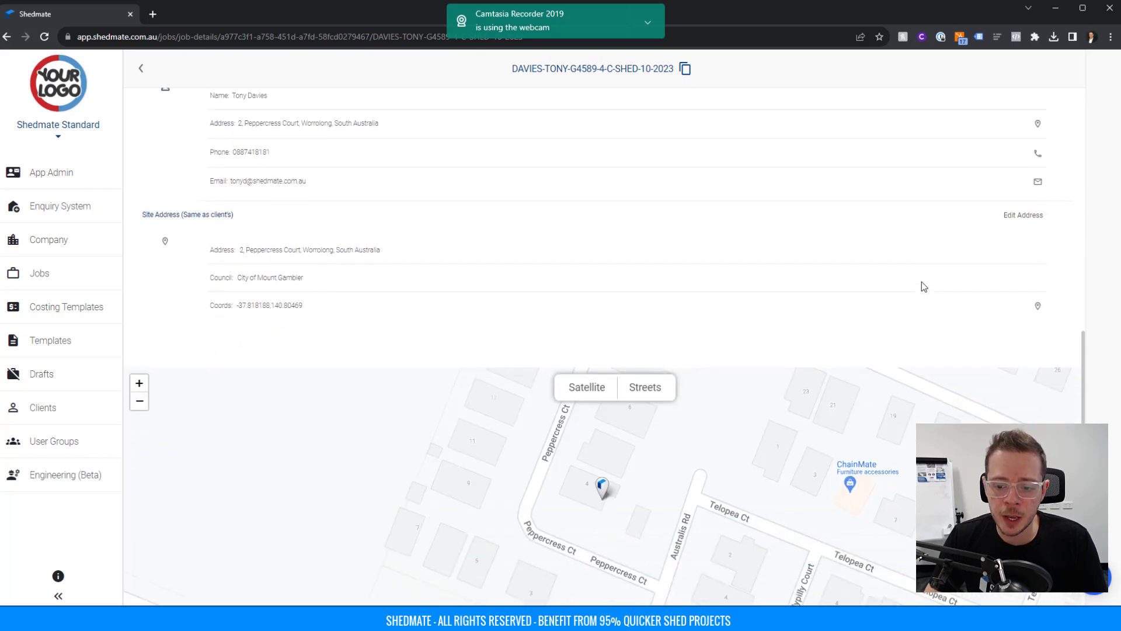
scroll(921, 281, up, 9)
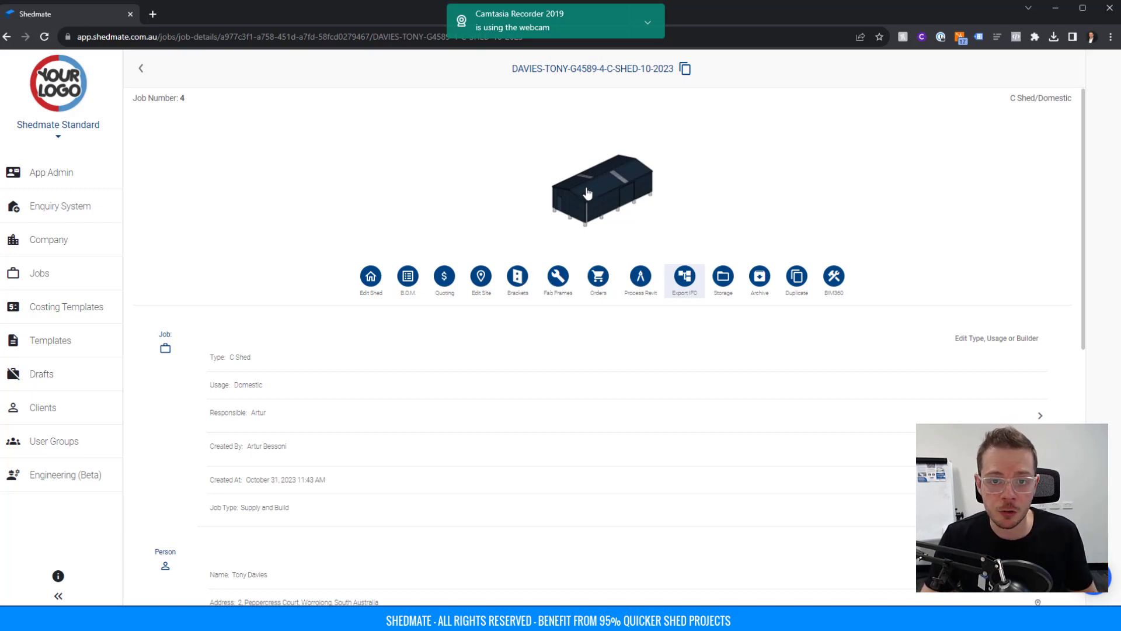
Save the job as a new version and generate the fabrication frame PDFs and CSV instruction sets.
click(558, 279)
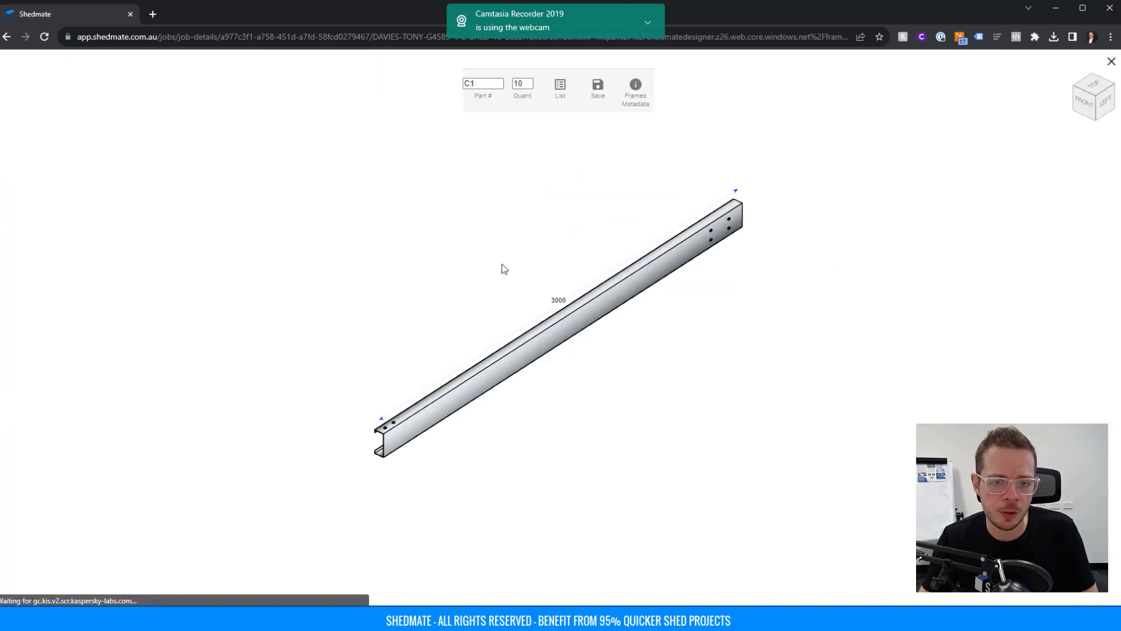
click(591, 98)
click(560, 88)
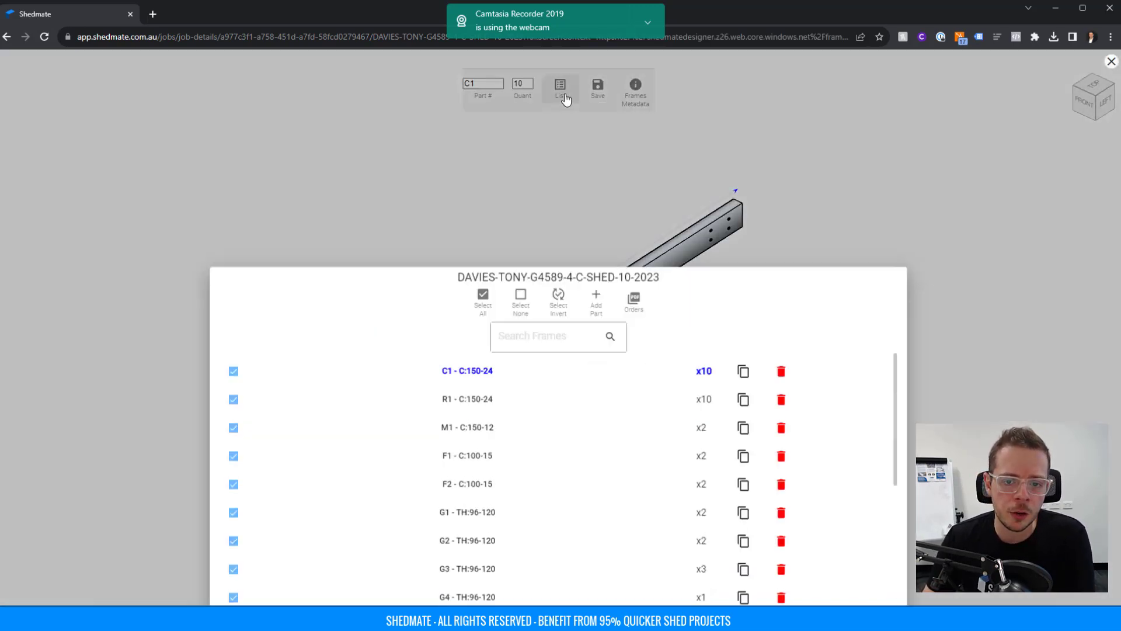
click(633, 263)
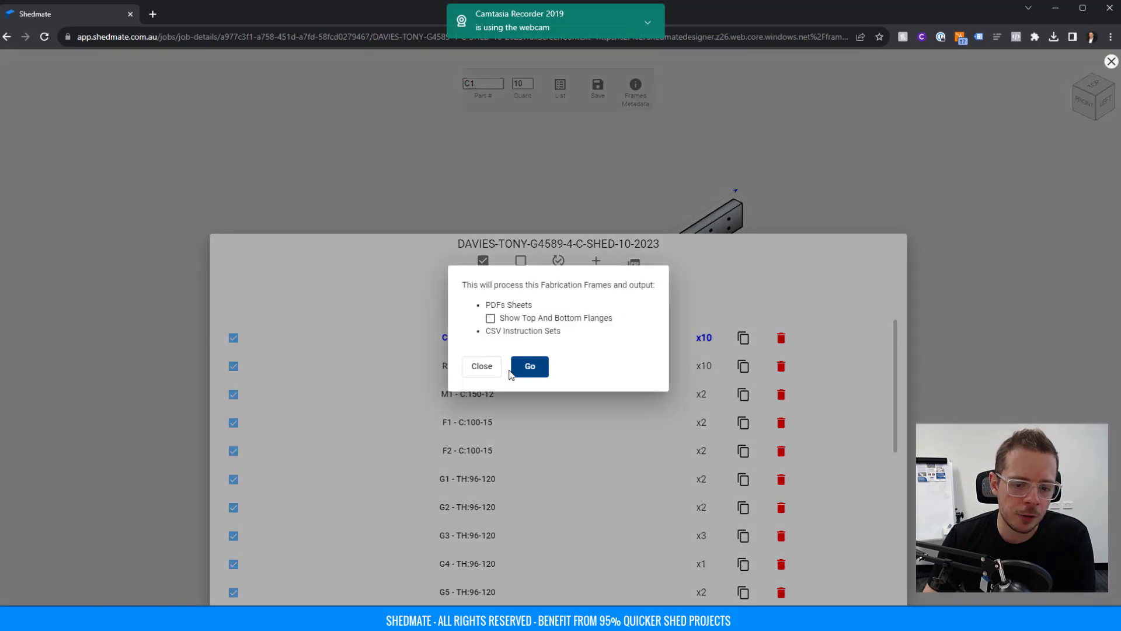
click(529, 371)
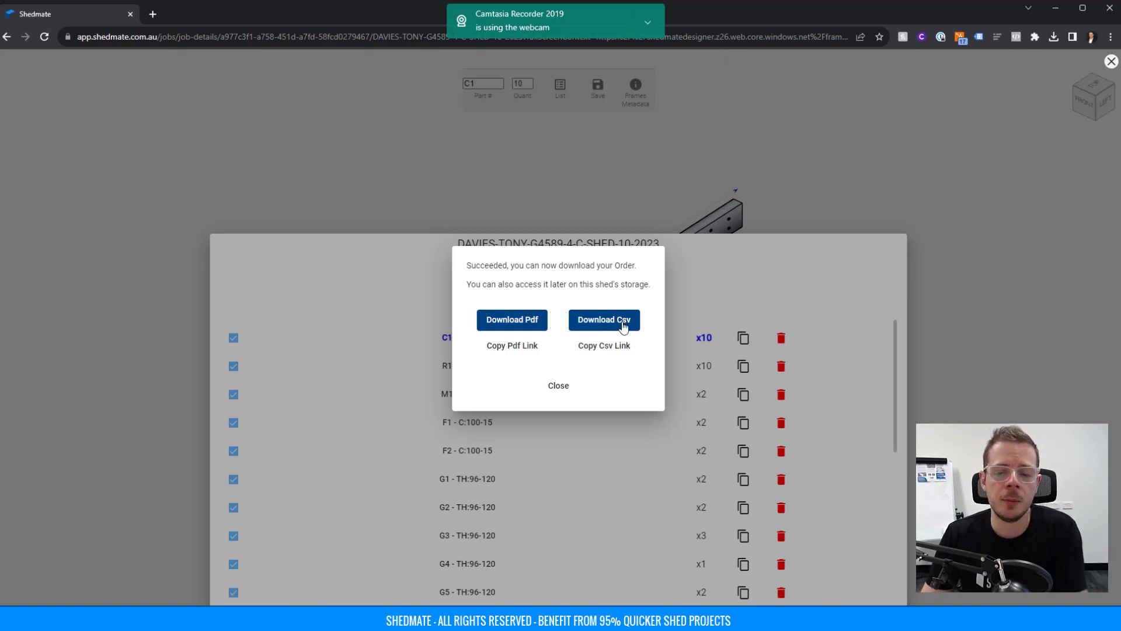
click(839, 175)
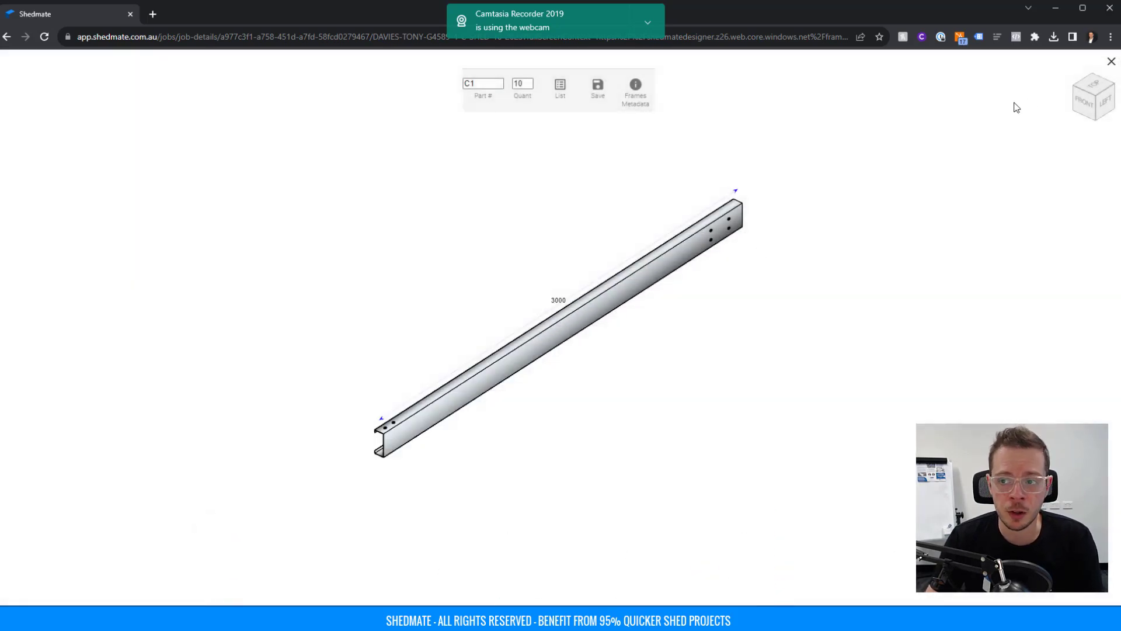
click(1110, 62)
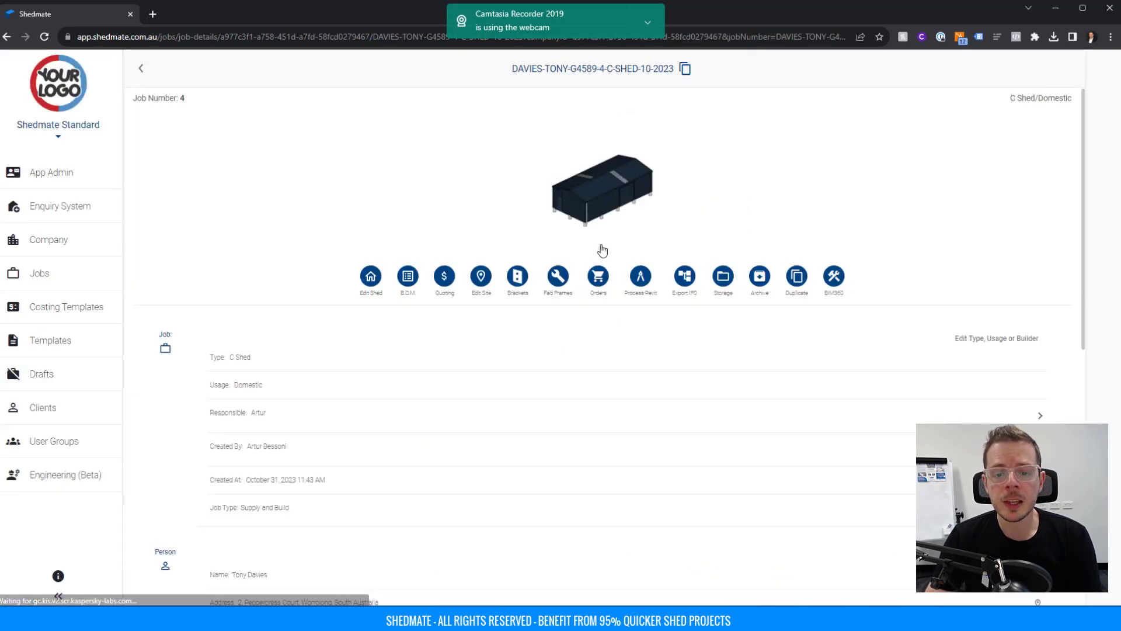
Select all plates, bolts and turnbuckles and add them as a new order.
click(597, 277)
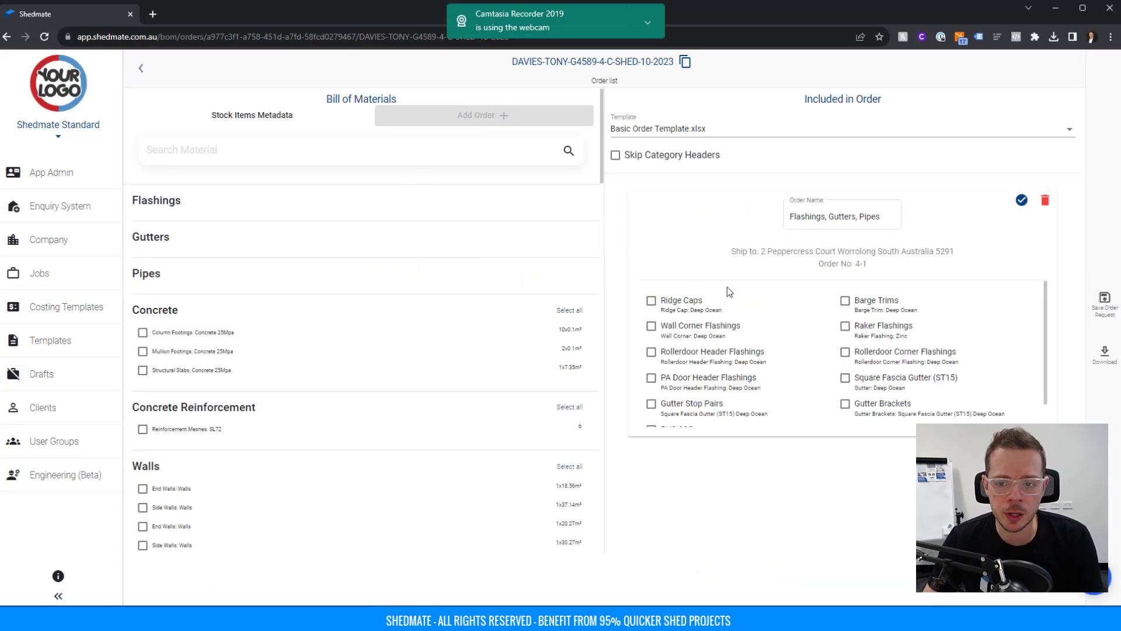
scroll(358, 244, down, 10)
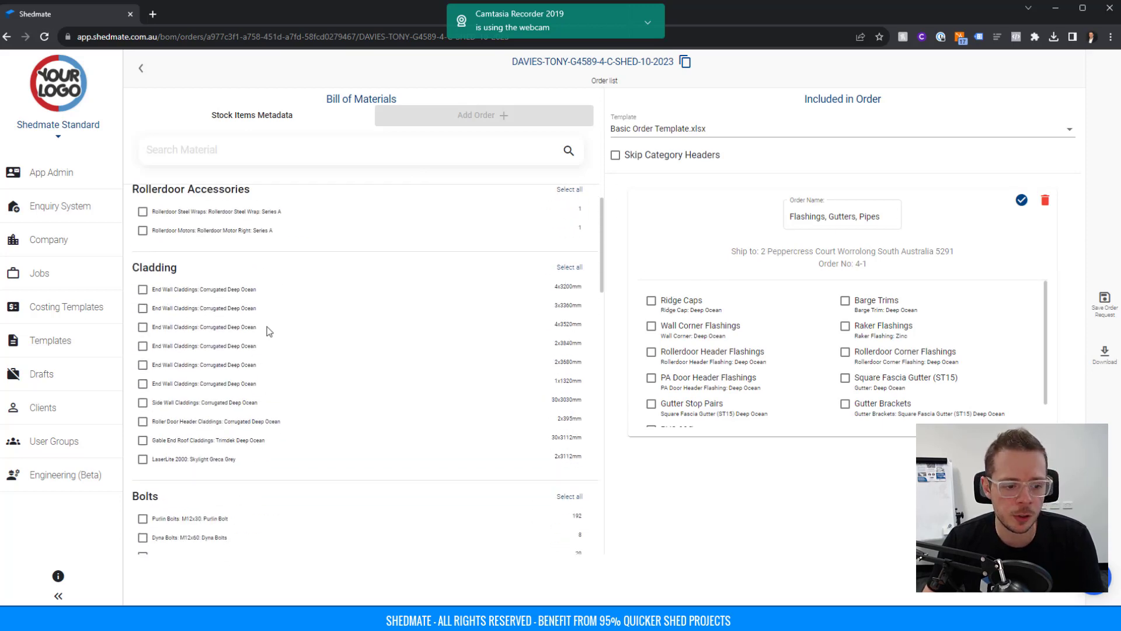
scroll(269, 327, down, 5)
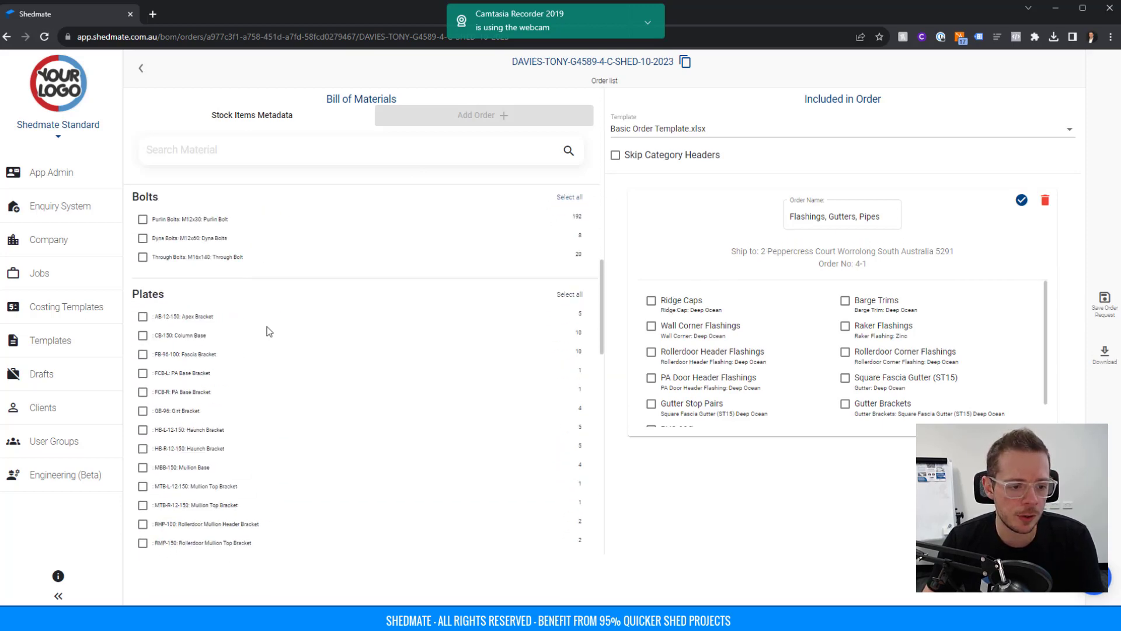
click(569, 299)
click(569, 201)
scroll(475, 294, down, 5)
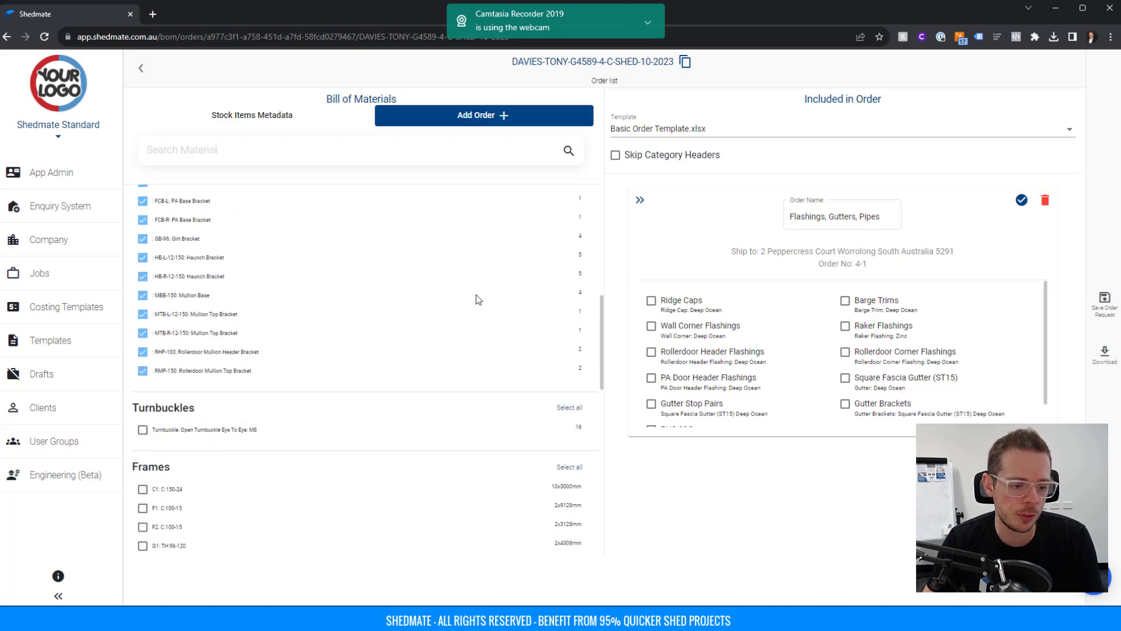
click(569, 289)
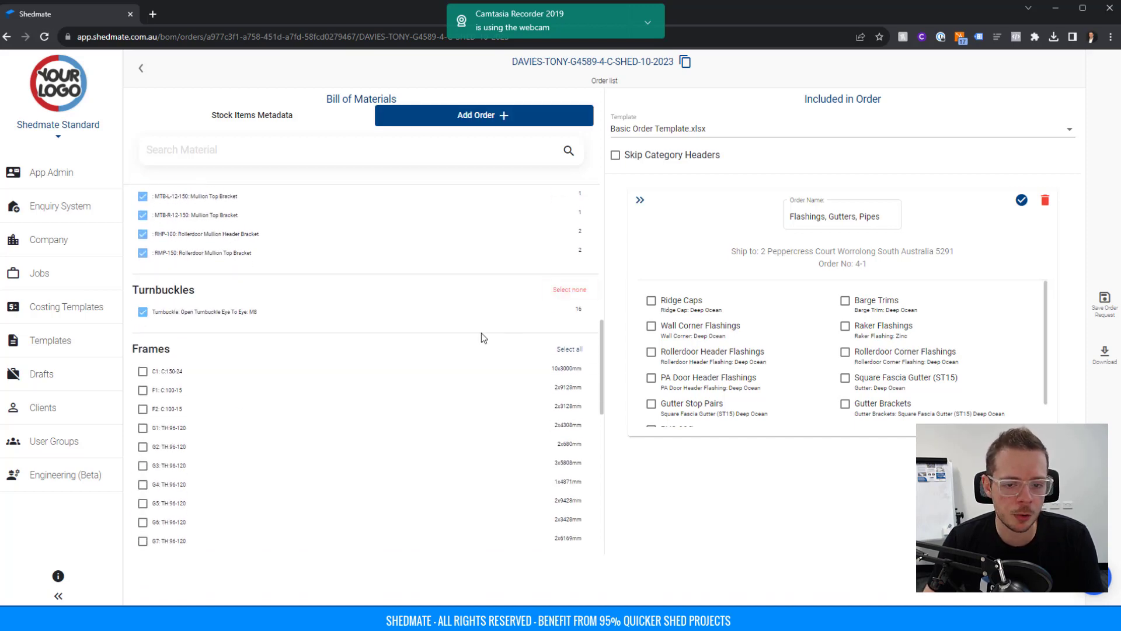
scroll(481, 333, up, 4)
click(482, 117)
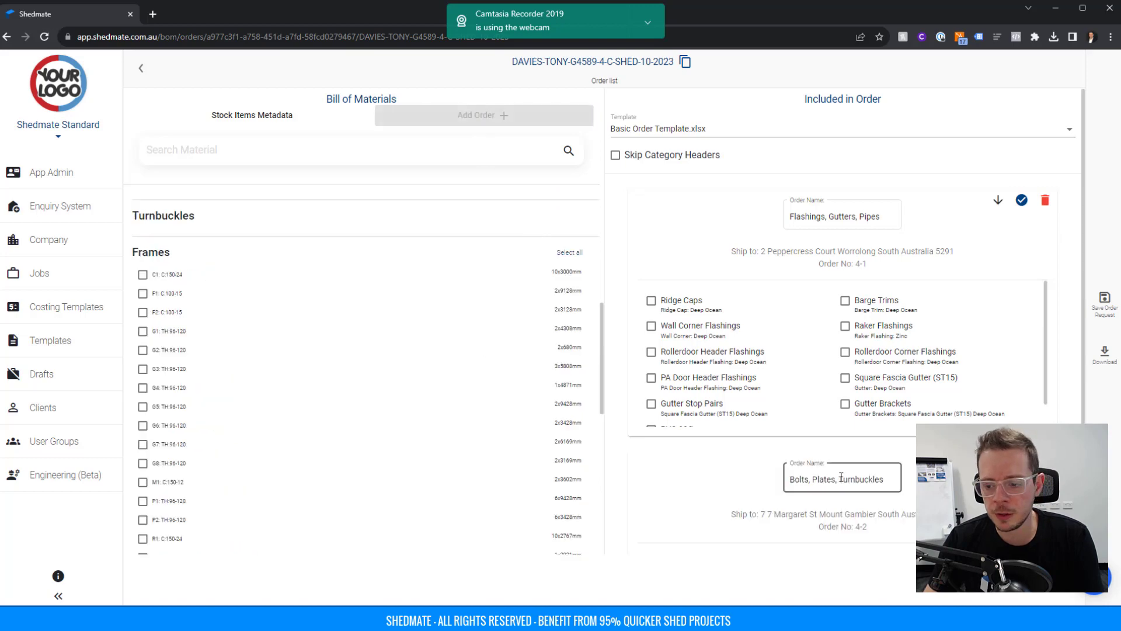
Save both orders and open the downloaded purchase order spreadsheet in Excel.
scroll(863, 467, down, 3)
scroll(999, 338, up, 5)
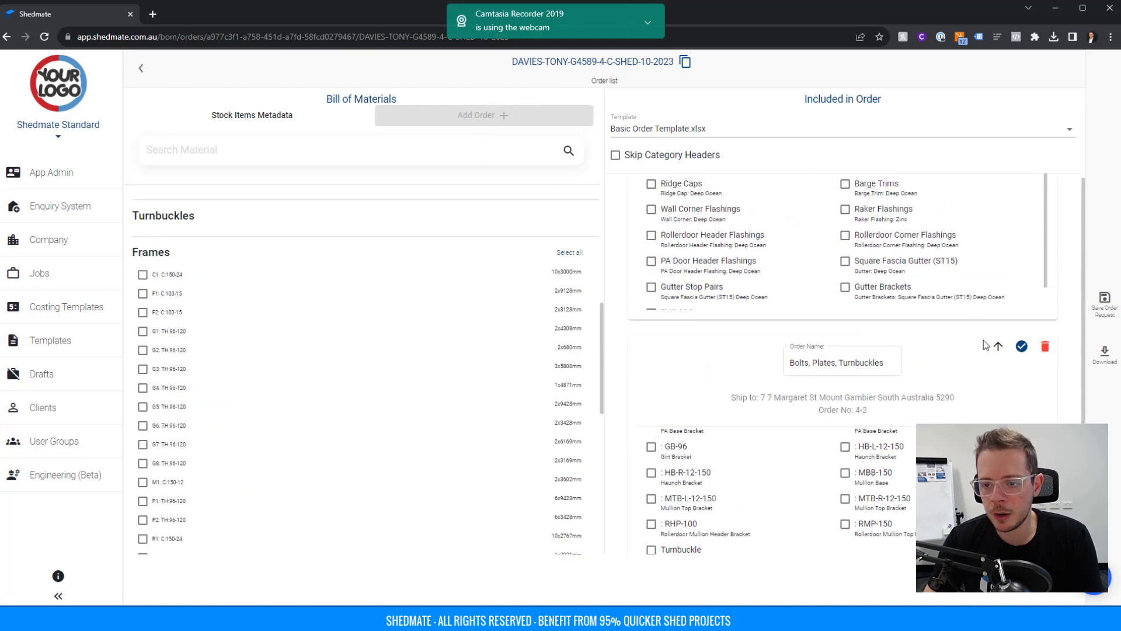
click(1107, 354)
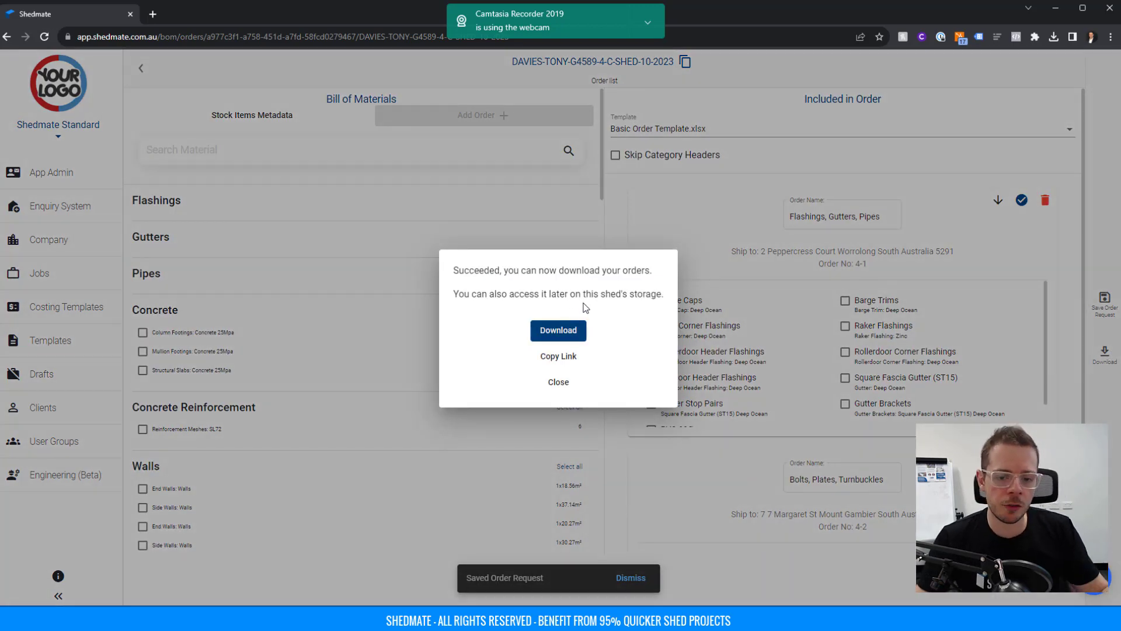
click(564, 330)
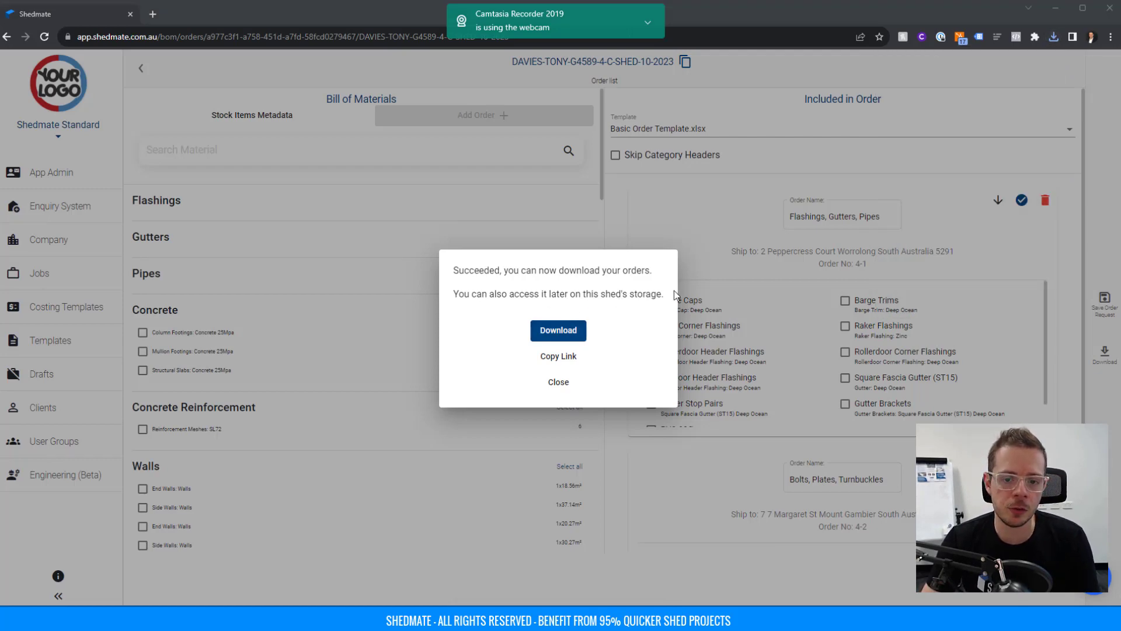
mouse_move(738, 619)
click(688, 572)
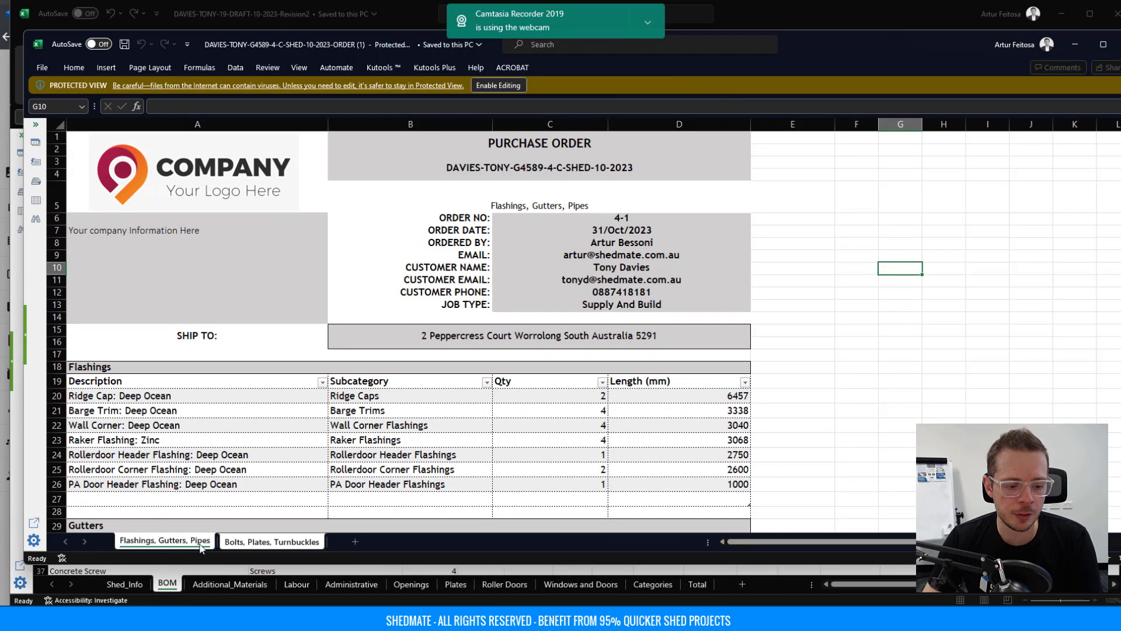
Review the Bolts, Plates, Turnbuckles sheet's 16 M8 turnbuckles, then minimise both Excel workbooks.
click(271, 541)
scroll(504, 321, down, 1)
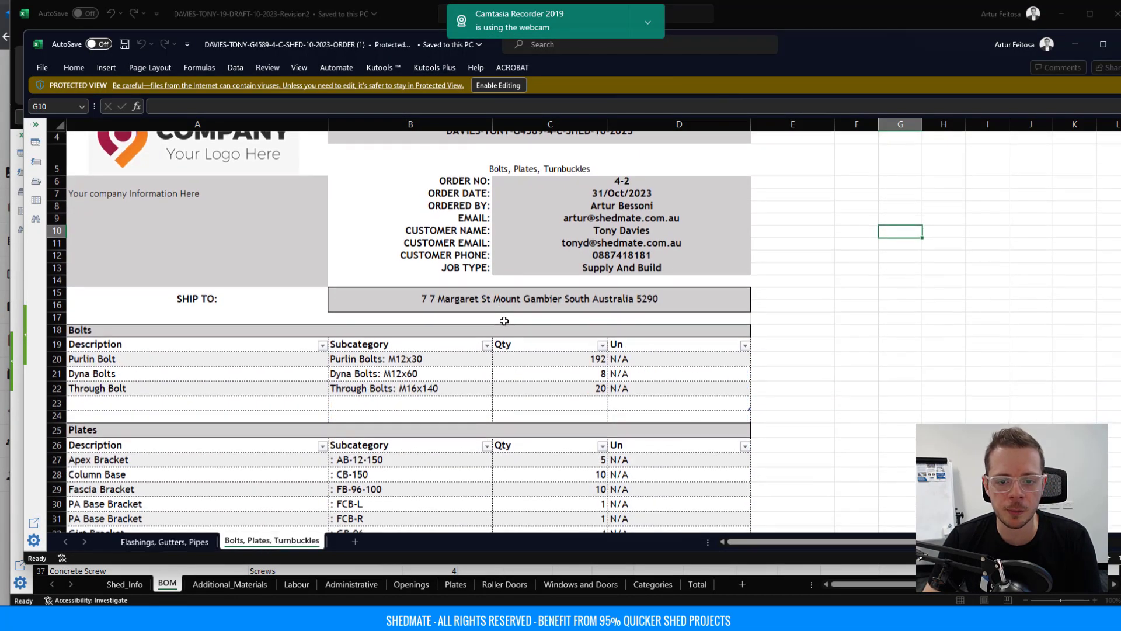
scroll(504, 321, up, 1)
click(153, 227)
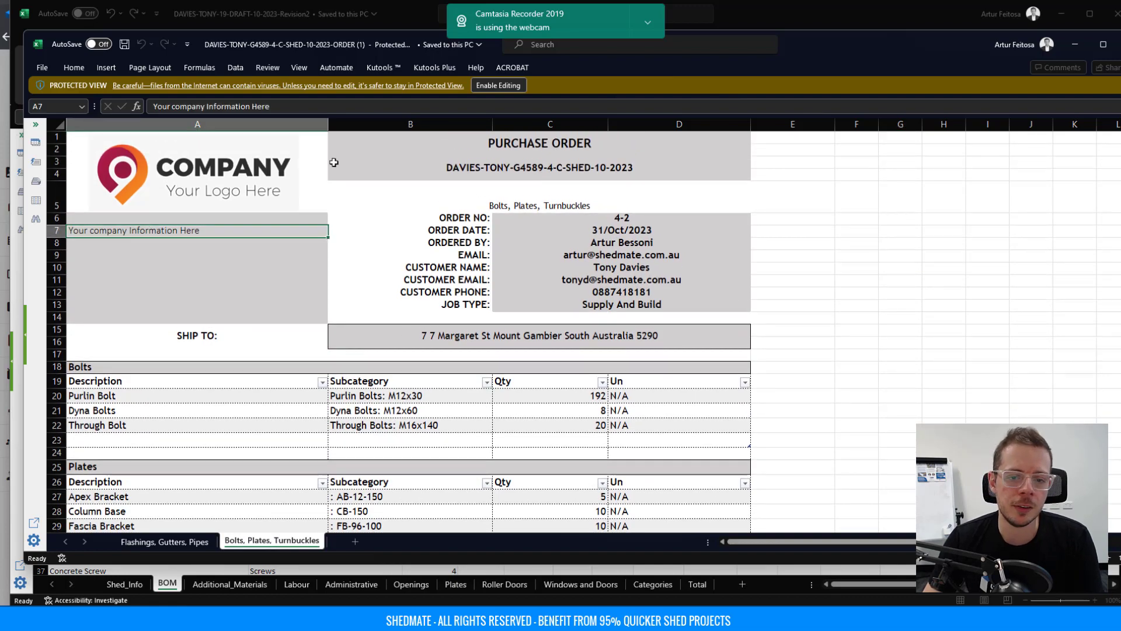
scroll(552, 257, down, 9)
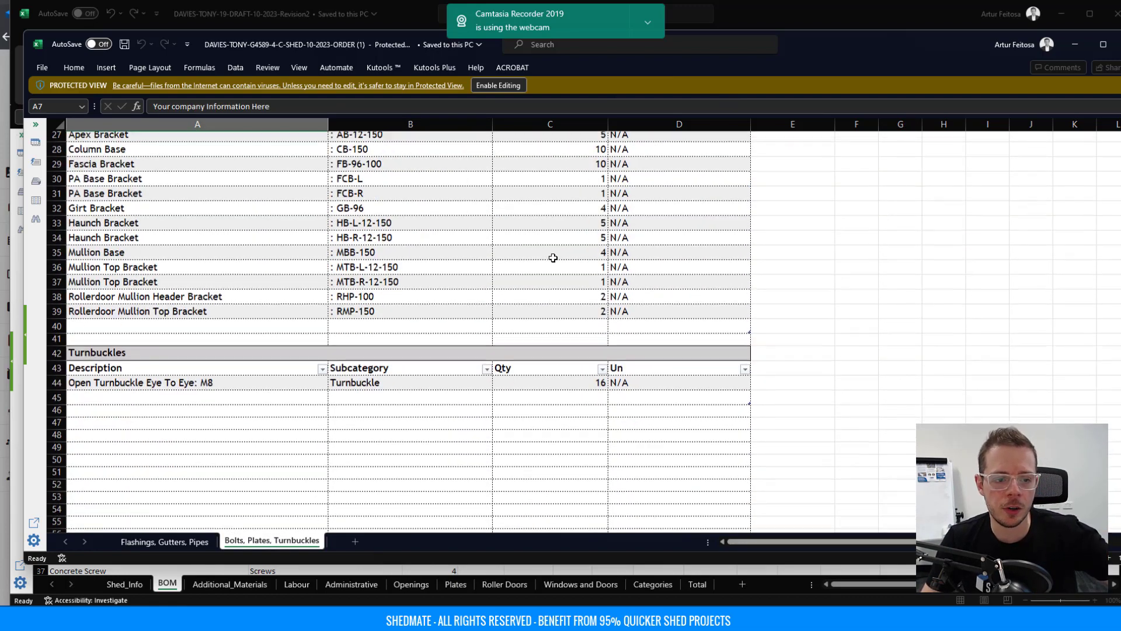
scroll(553, 257, up, 9)
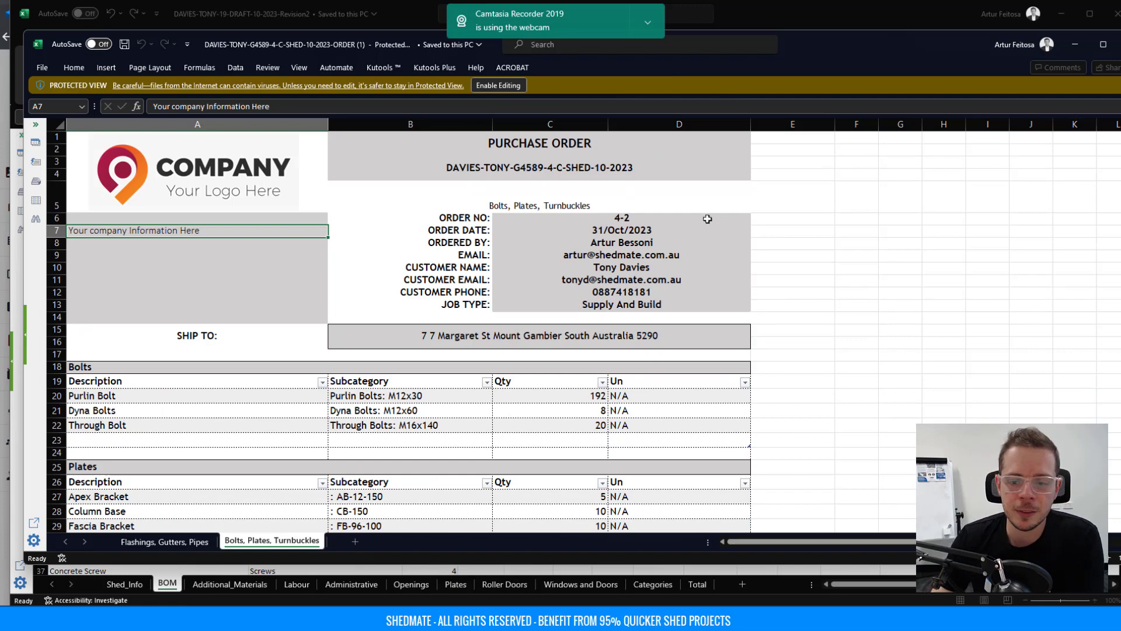
click(1073, 43)
click(1064, 17)
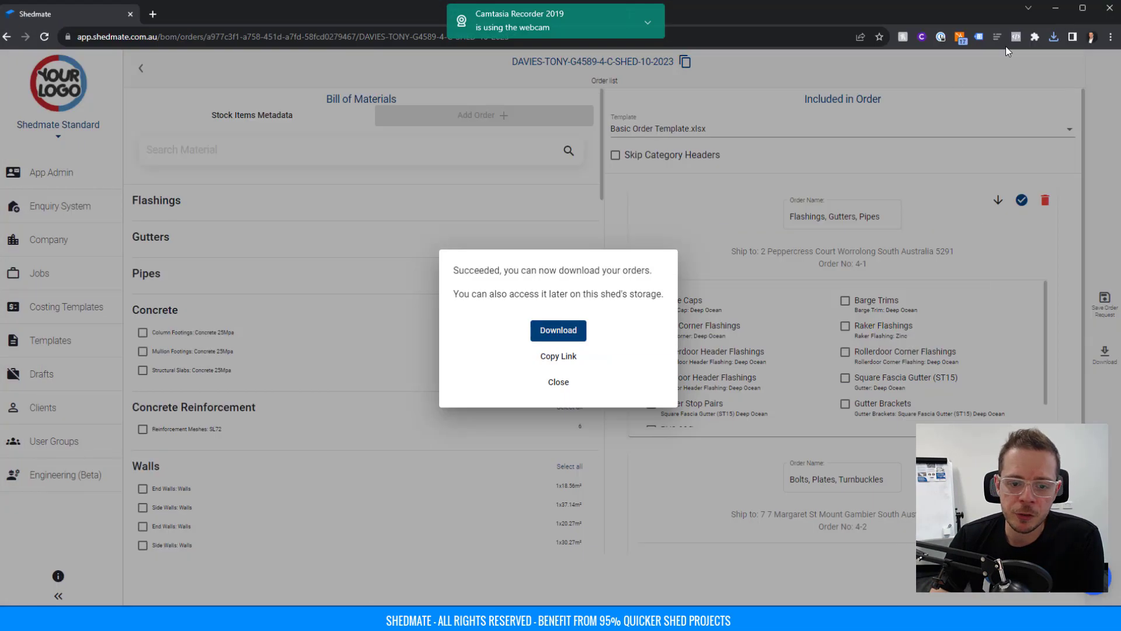
Dismiss the download confirmation, look over the Bill of Materials, and go back to the G4589 C Shed job page.
click(671, 228)
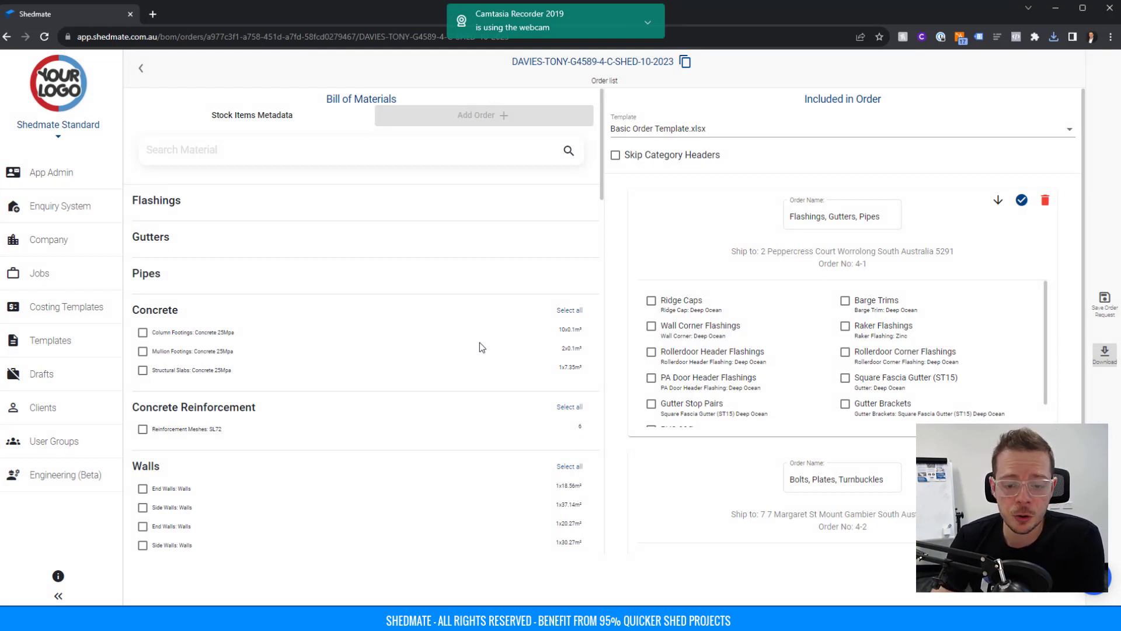
scroll(485, 339, down, 2)
scroll(502, 318, up, 2)
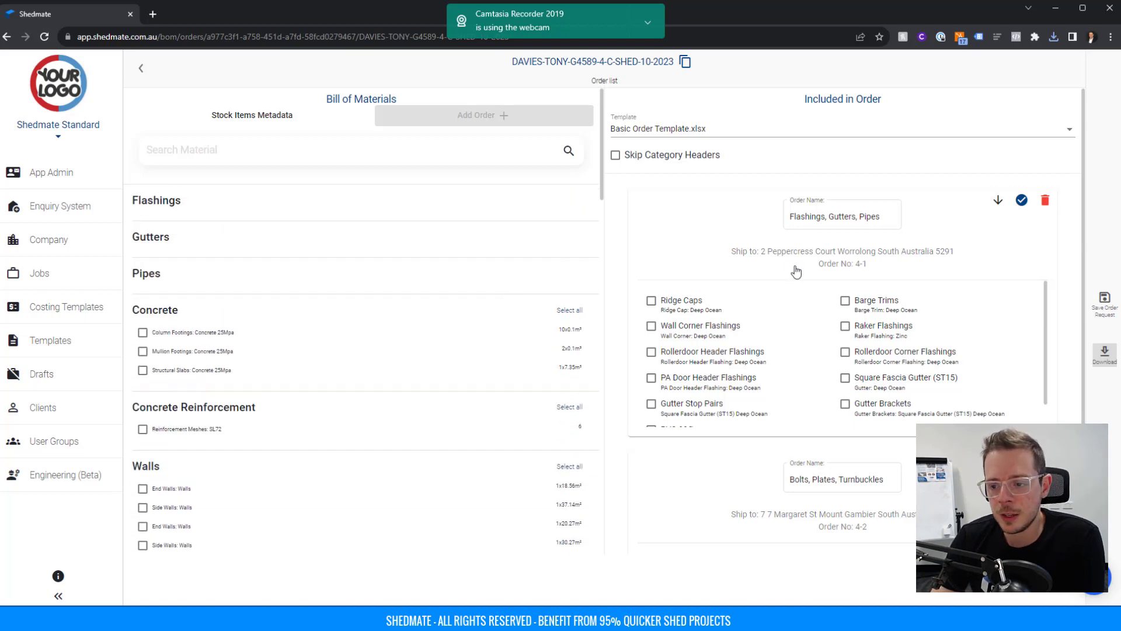
scroll(796, 271, down, 3)
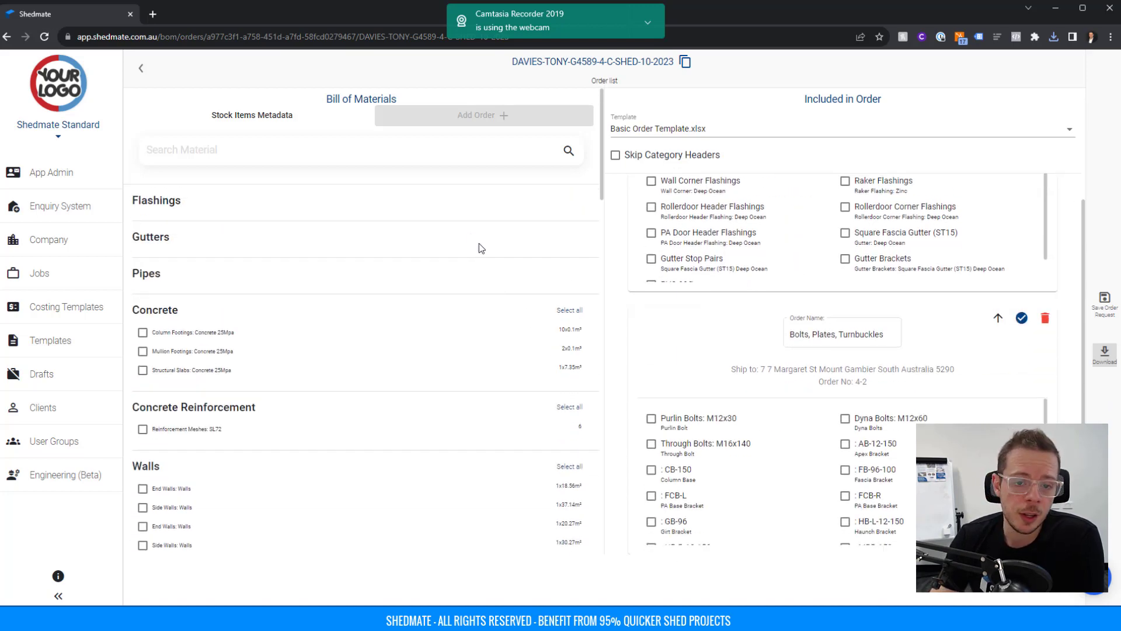
scroll(480, 248, down, 15)
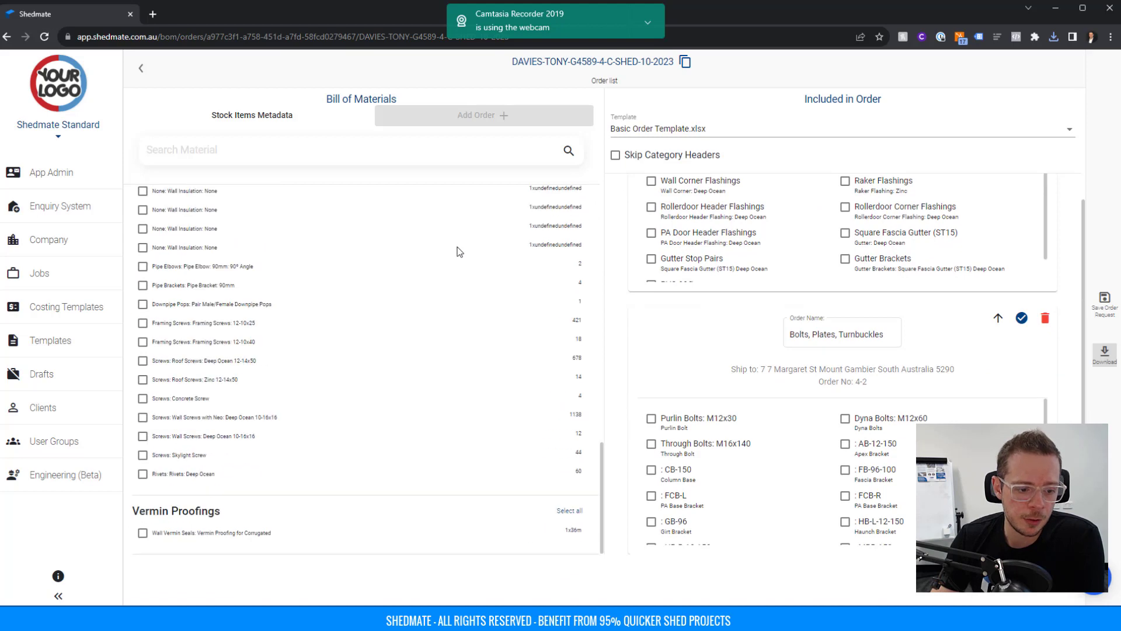
scroll(410, 534, up, 2)
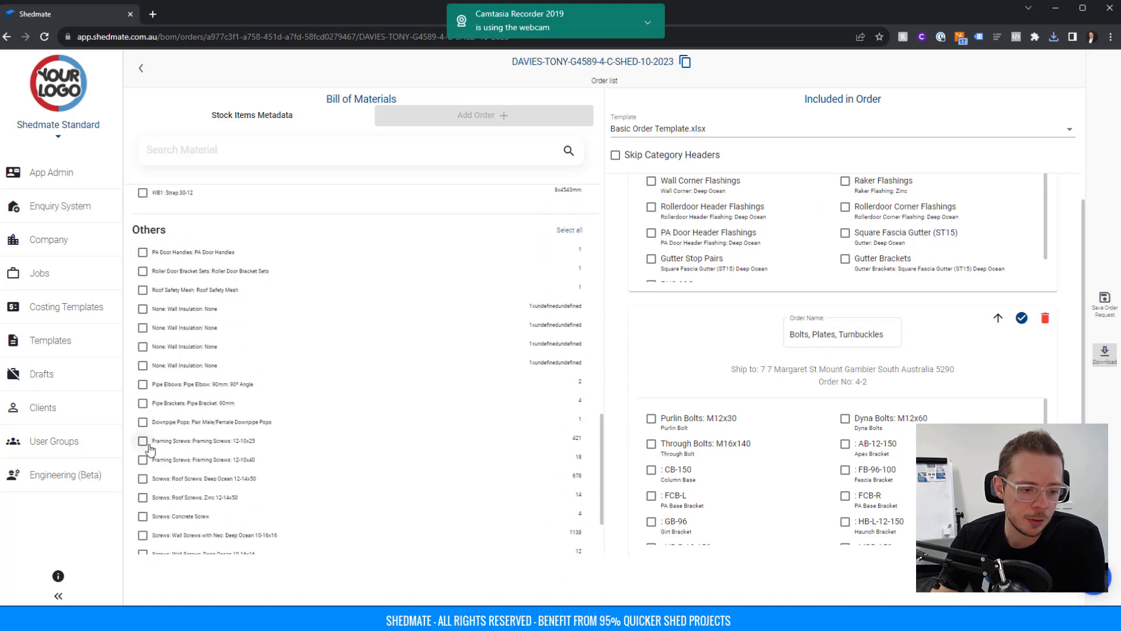
scroll(202, 510, down, 1)
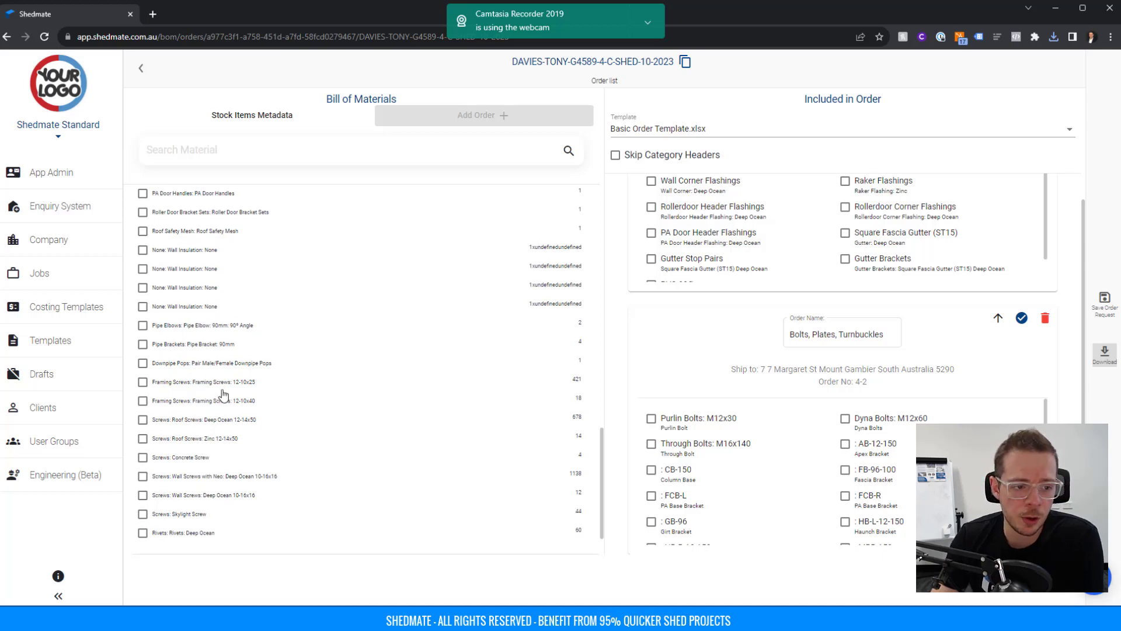
scroll(234, 409, up, 10)
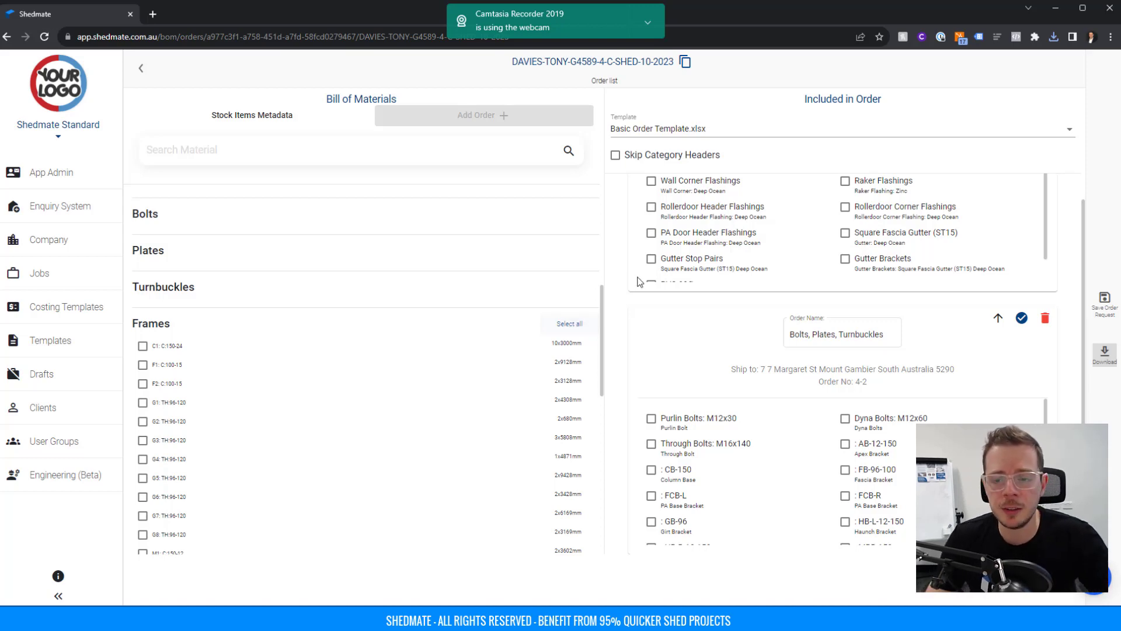
scroll(571, 350, up, 10)
click(140, 68)
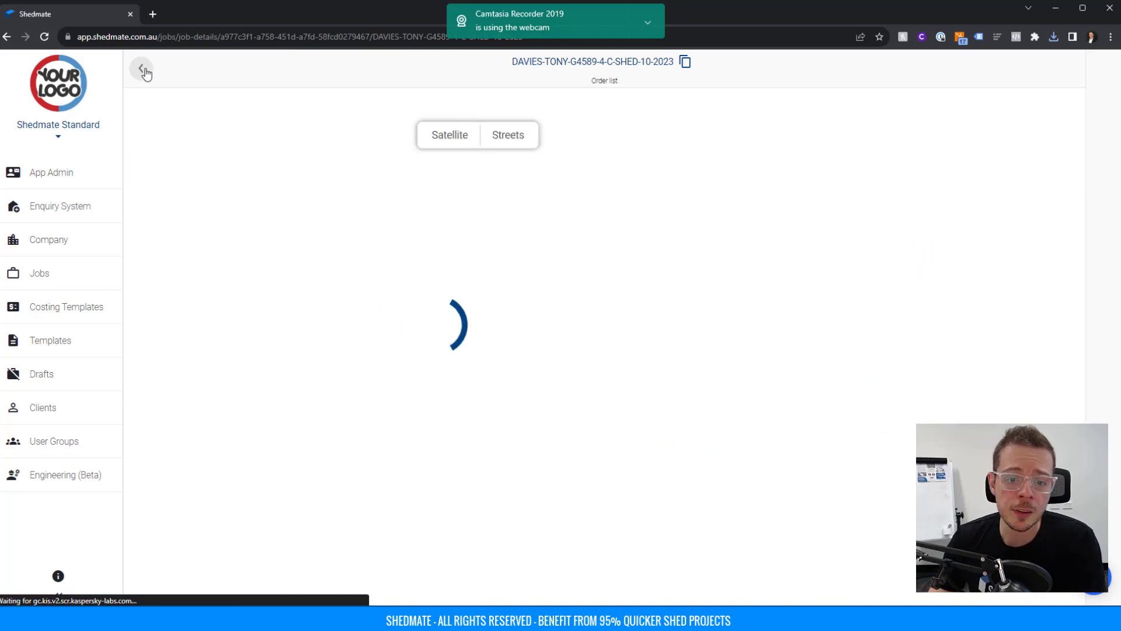